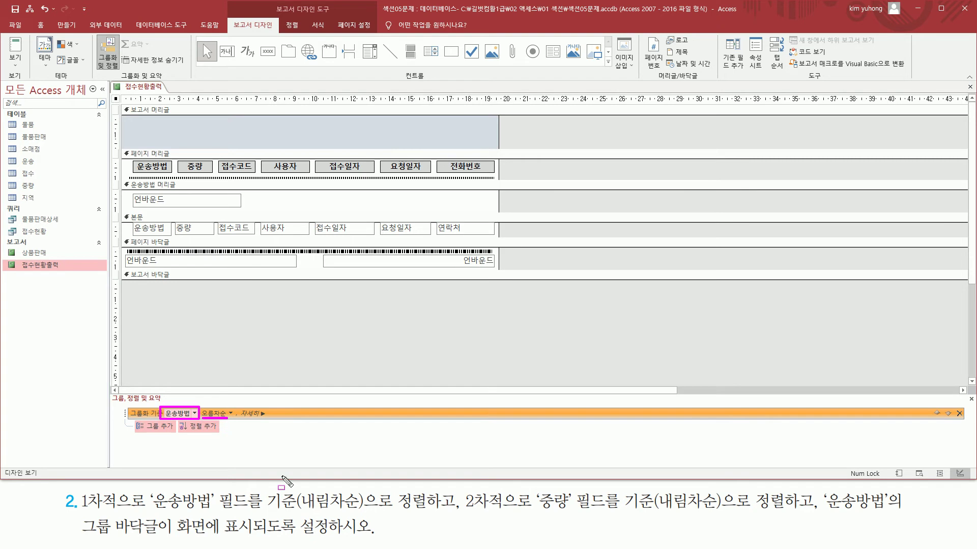
- Set the sort order of the 운송방법 group to descending (내림차순)
{"action": "left_click_drag", "start_coordinate": [298, 507], "coordinate": [363, 508]}
{"action": "left_click", "coordinate": [230, 413]}
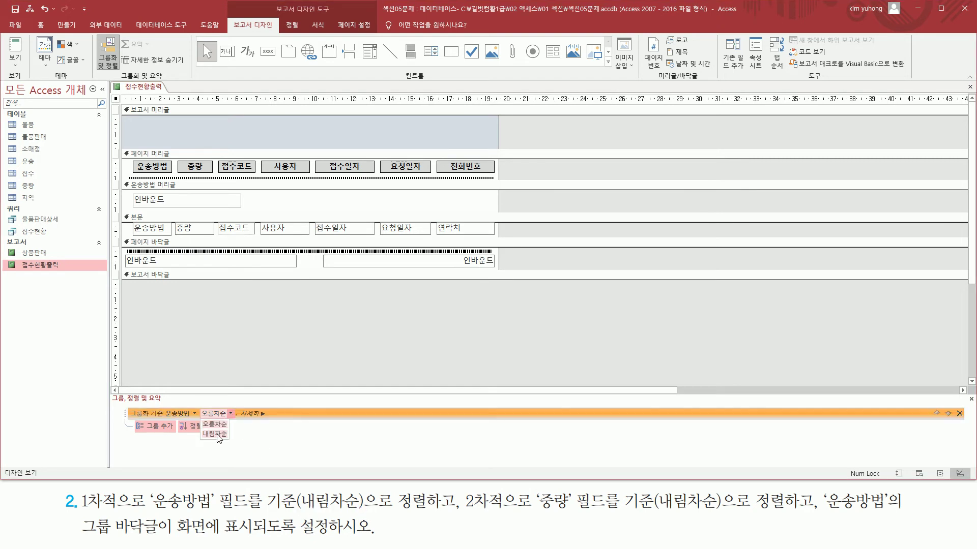
{"action": "left_click", "coordinate": [214, 434]}
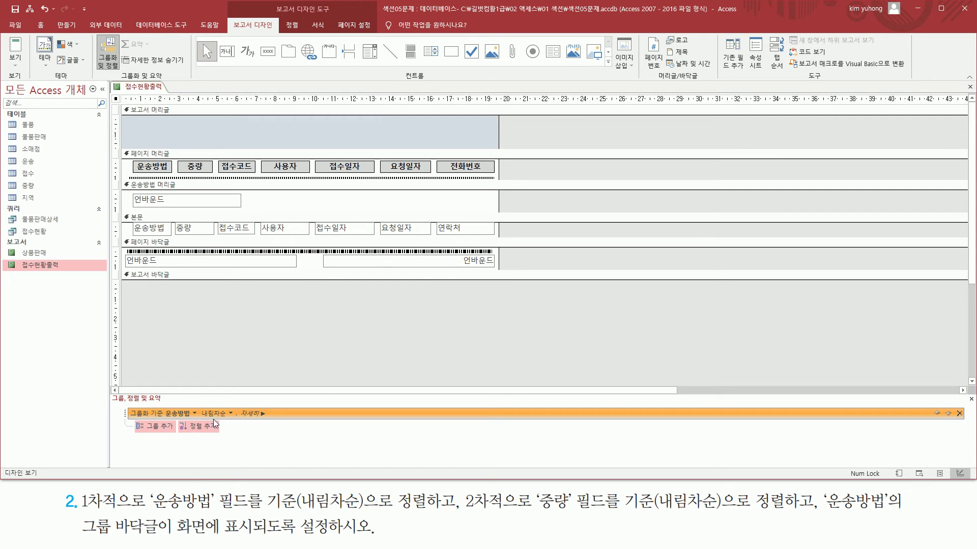
- Expand the 운송방법 group's detailed options and set its footer section to be shown (바닥글 구역 표시)
{"action": "mouse_move", "coordinate": [240, 404]}
{"action": "left_mouse_down"}
{"action": "mouse_move", "coordinate": [257, 426]}
{"action": "mouse_move", "coordinate": [274, 423]}
{"action": "left_mouse_up"}
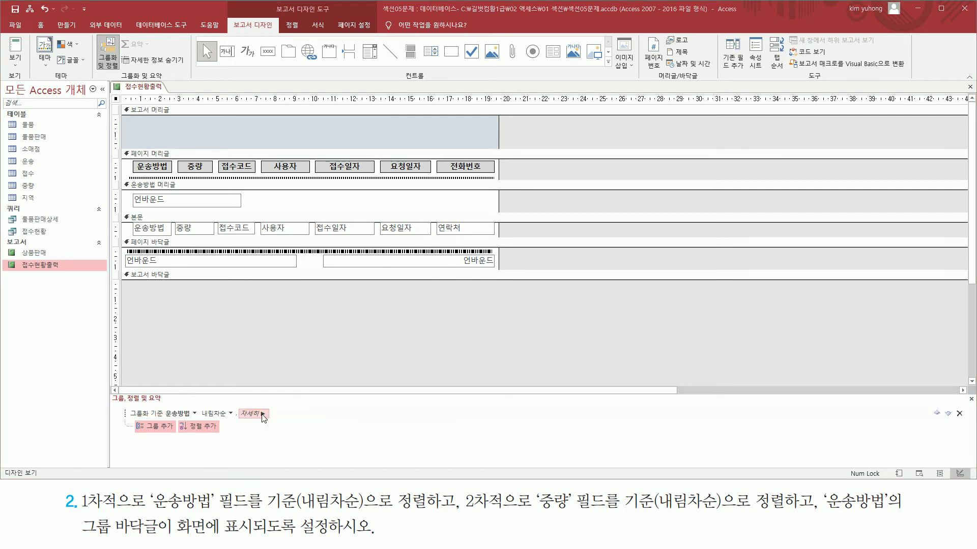
{"action": "left_click", "coordinate": [263, 414]}
{"action": "mouse_move", "coordinate": [235, 419]}
{"action": "left_mouse_down"}
{"action": "mouse_move", "coordinate": [392, 420]}
{"action": "mouse_move", "coordinate": [328, 403]}
{"action": "left_mouse_up"}
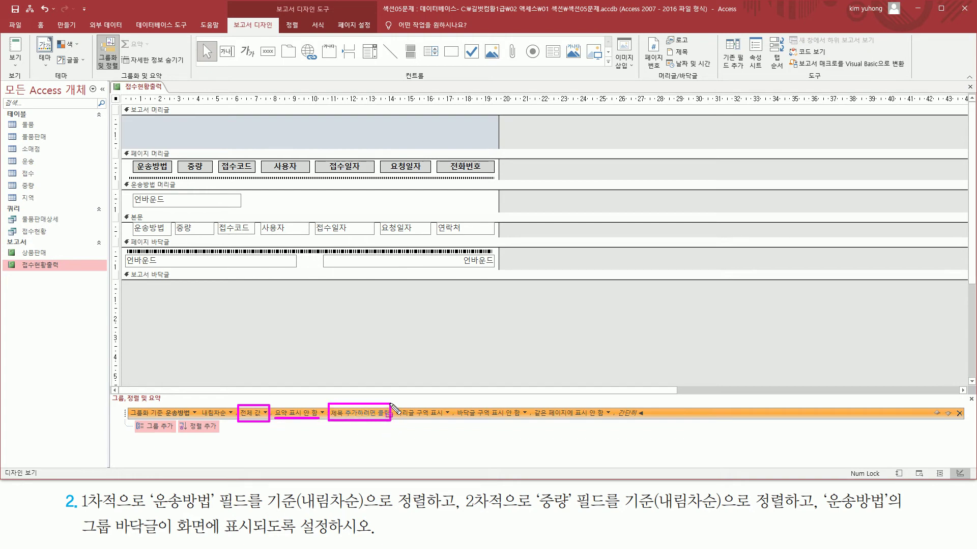
{"action": "left_click_drag", "start_coordinate": [396, 402], "coordinate": [450, 422]}
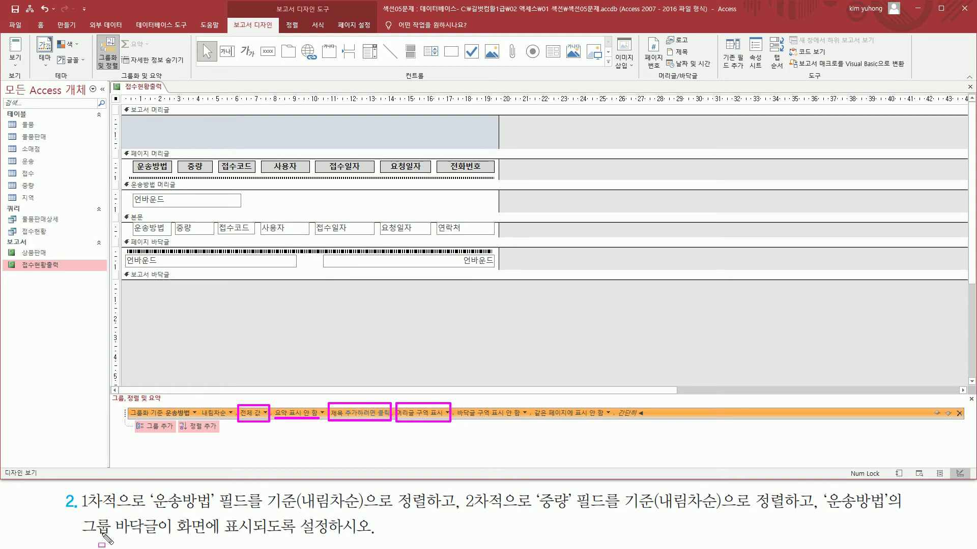
{"action": "mouse_move", "coordinate": [77, 516]}
{"action": "left_mouse_down"}
{"action": "mouse_move", "coordinate": [177, 537]}
{"action": "mouse_move", "coordinate": [339, 534]}
{"action": "left_mouse_up"}
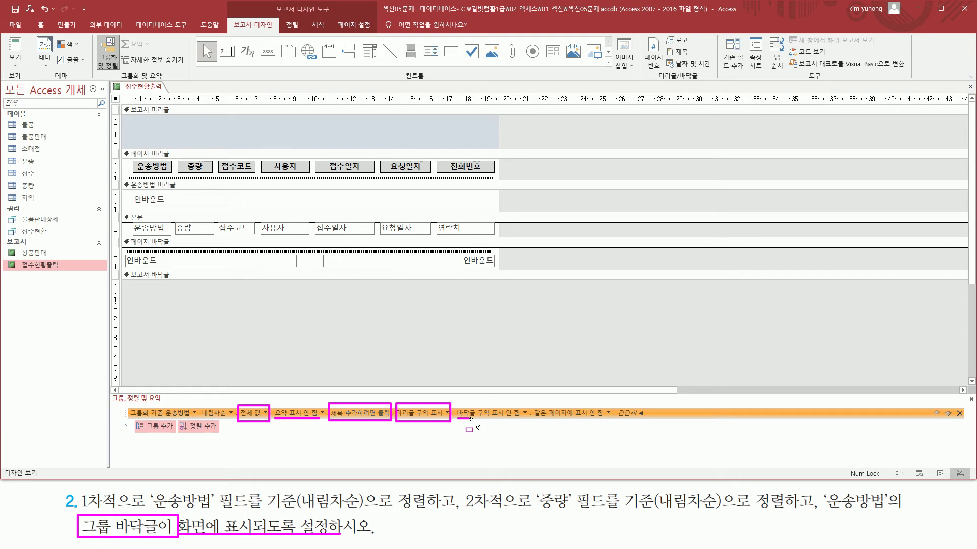
{"action": "left_click_drag", "start_coordinate": [459, 419], "coordinate": [517, 418]}
{"action": "key", "text": "Escape"}
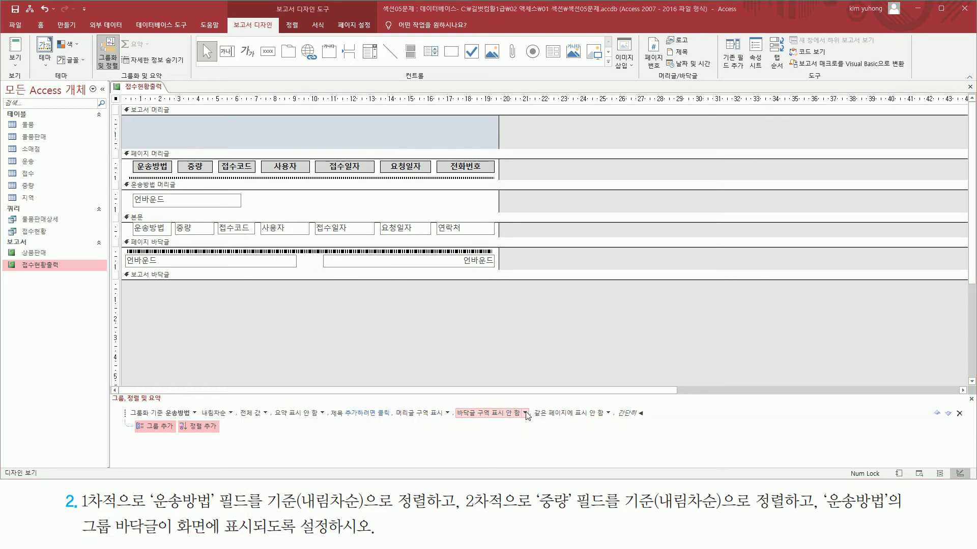
{"action": "left_click", "coordinate": [525, 413]}
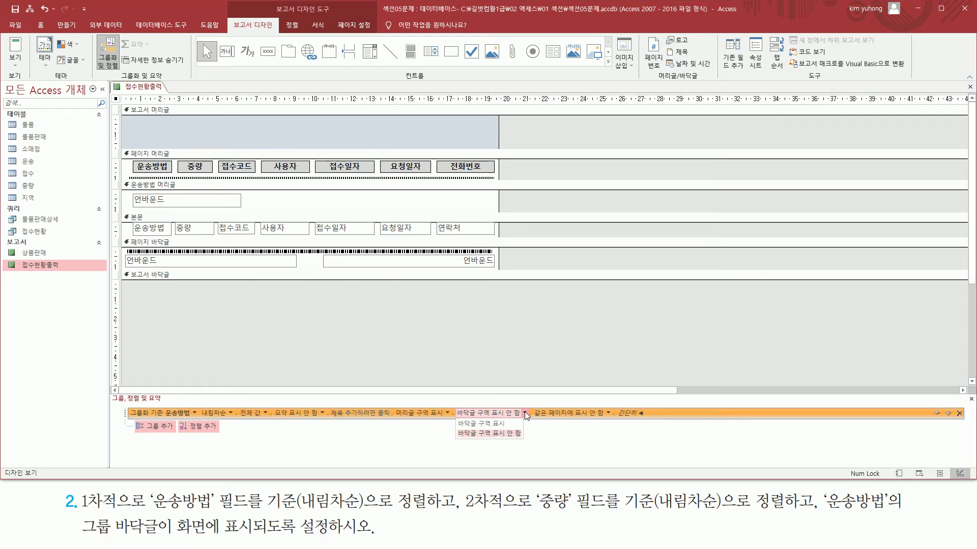
{"action": "left_click", "coordinate": [493, 424]}
{"action": "left_click_drag", "start_coordinate": [82, 512], "coordinate": [442, 511]}
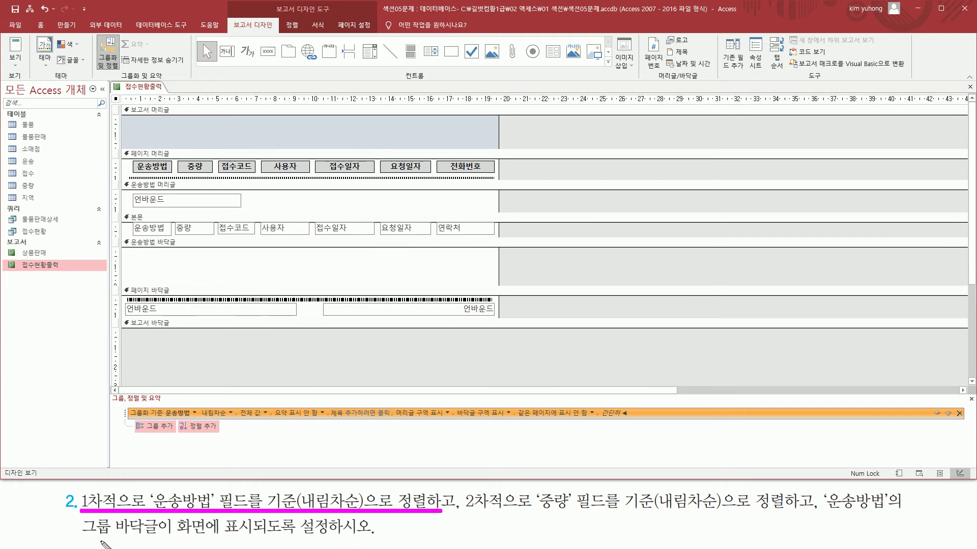
{"action": "left_click_drag", "start_coordinate": [74, 536], "coordinate": [373, 536]}
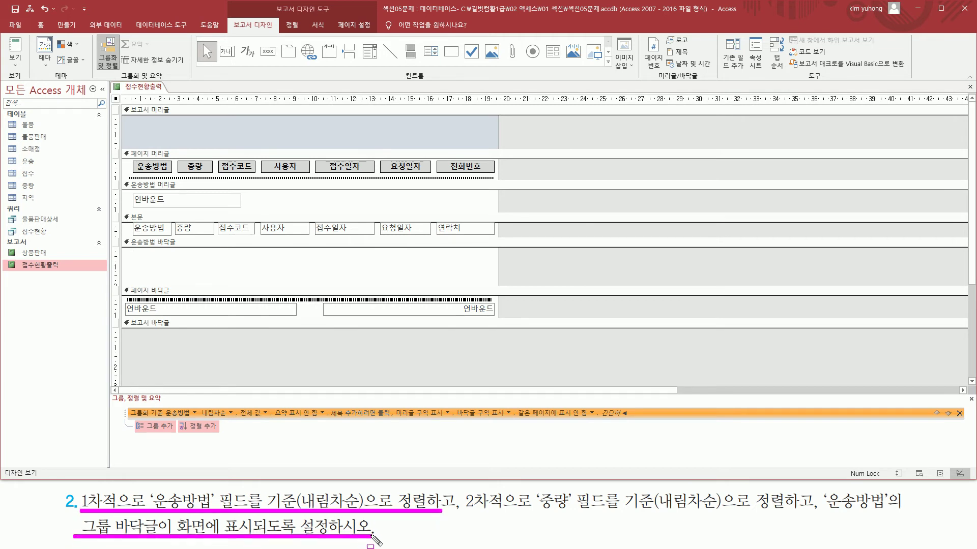
{"action": "mouse_move", "coordinate": [161, 402]}
{"action": "left_mouse_down"}
{"action": "mouse_move", "coordinate": [168, 418]}
{"action": "mouse_move", "coordinate": [234, 420]}
{"action": "left_mouse_up"}
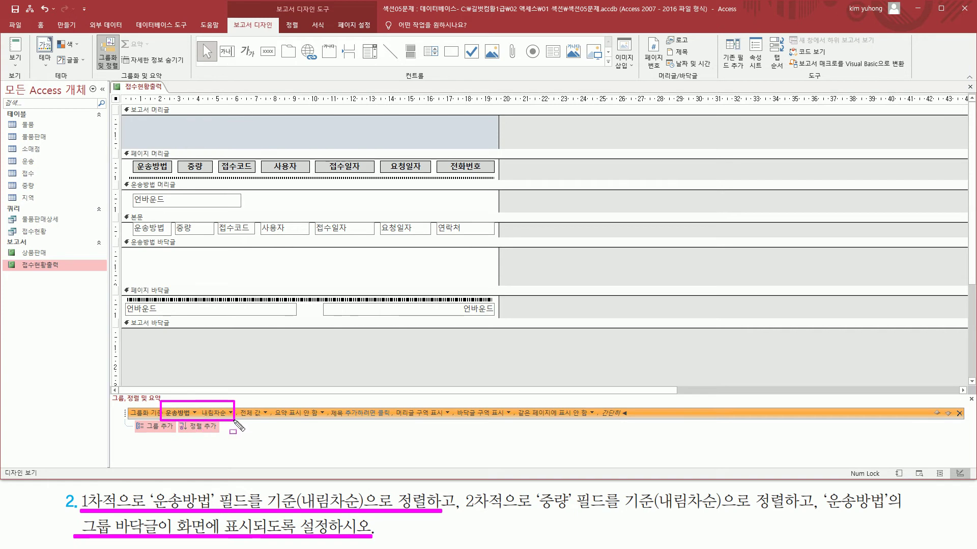
{"action": "left_click_drag", "start_coordinate": [455, 401], "coordinate": [508, 424]}
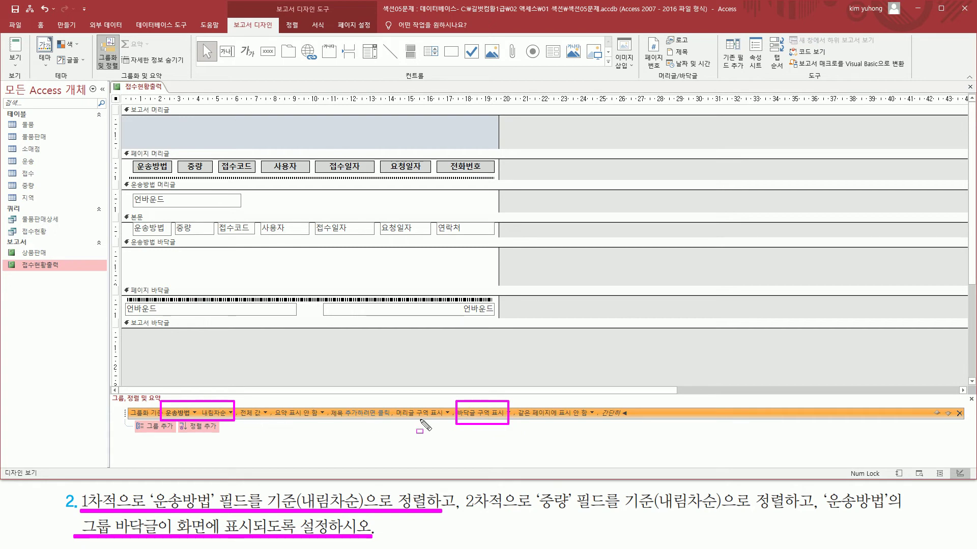
{"action": "mouse_move", "coordinate": [456, 486]}
{"action": "left_mouse_down"}
{"action": "mouse_move", "coordinate": [529, 515]}
{"action": "mouse_move", "coordinate": [765, 513]}
{"action": "left_mouse_up"}
{"action": "left_click_drag", "start_coordinate": [176, 421], "coordinate": [222, 433]}
{"action": "key", "text": "Escape"}
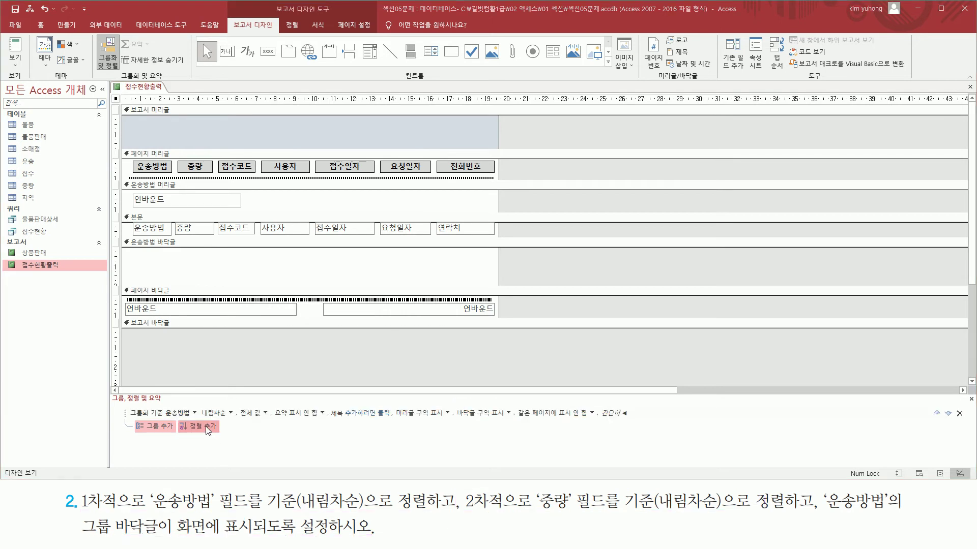
- Add a second-level sort on the 중량 field in descending order (내림차순)
{"action": "left_click", "coordinate": [208, 431]}
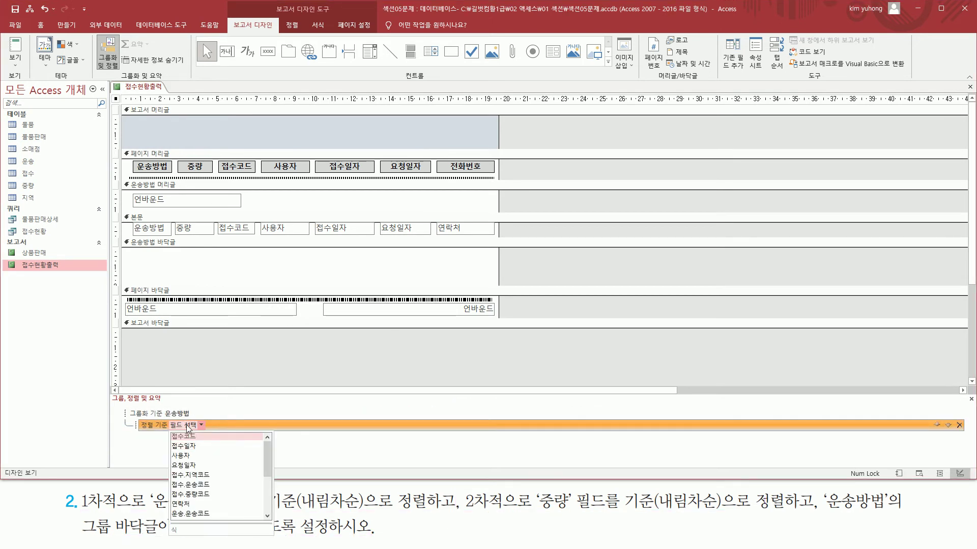
{"action": "scroll", "coordinate": [196, 478], "scroll_direction": "down", "scroll_amount": 3}
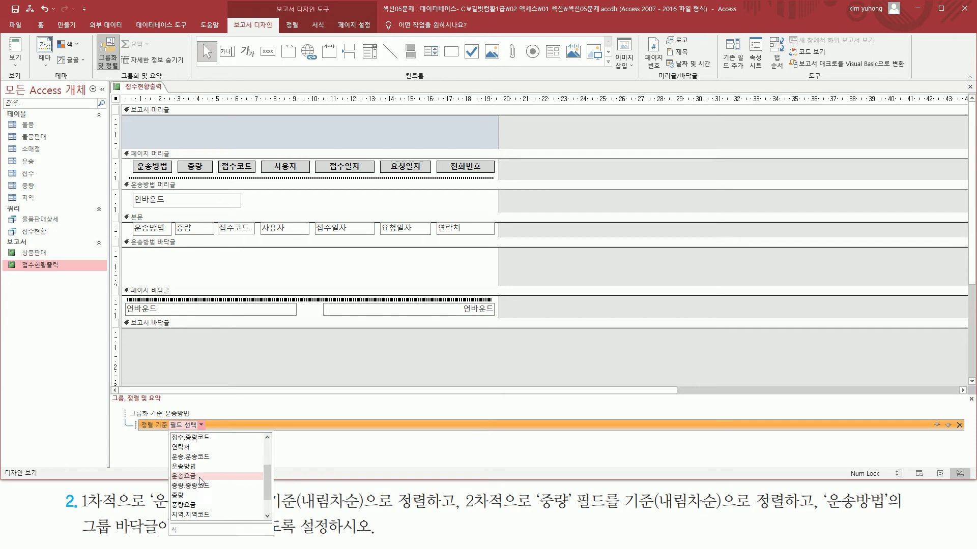
{"action": "left_click", "coordinate": [187, 468]}
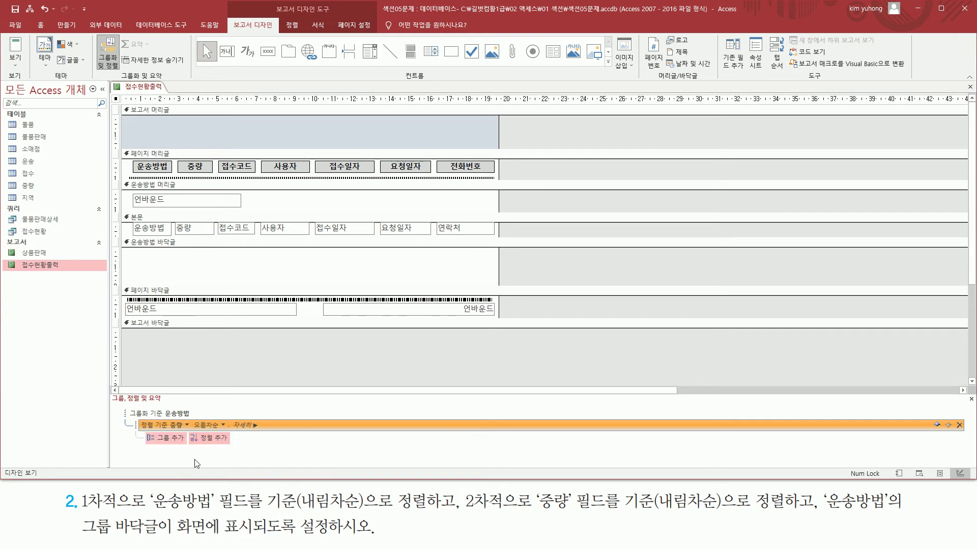
{"action": "left_click", "coordinate": [224, 427]}
{"action": "left_click", "coordinate": [208, 450]}
- Close the report's grouping, sorting and totals settings
{"action": "mouse_move", "coordinate": [109, 391]}
{"action": "left_mouse_down"}
{"action": "mouse_move", "coordinate": [351, 467]}
{"action": "mouse_move", "coordinate": [962, 464]}
{"action": "left_mouse_up"}
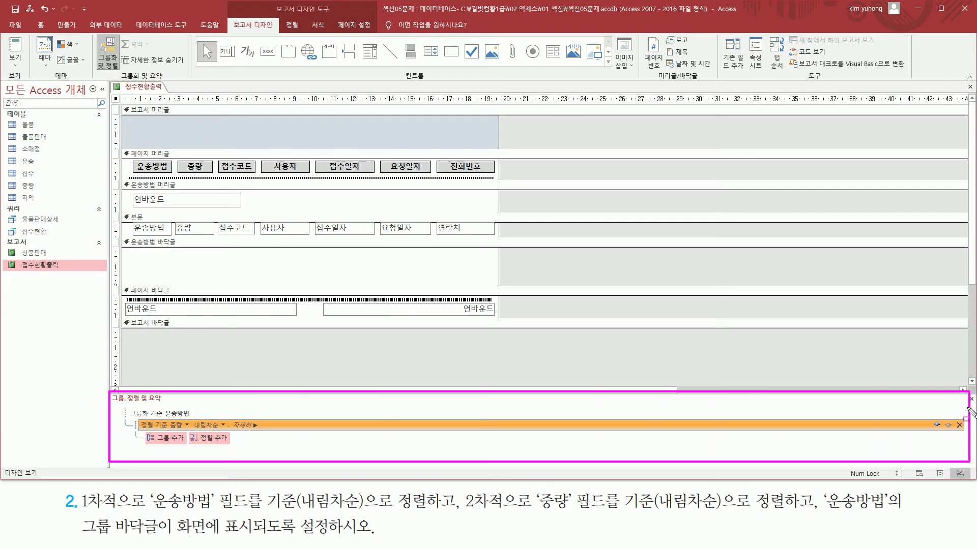
{"action": "key", "text": "Escape"}
{"action": "left_click_drag", "start_coordinate": [966, 393], "coordinate": [976, 406]}
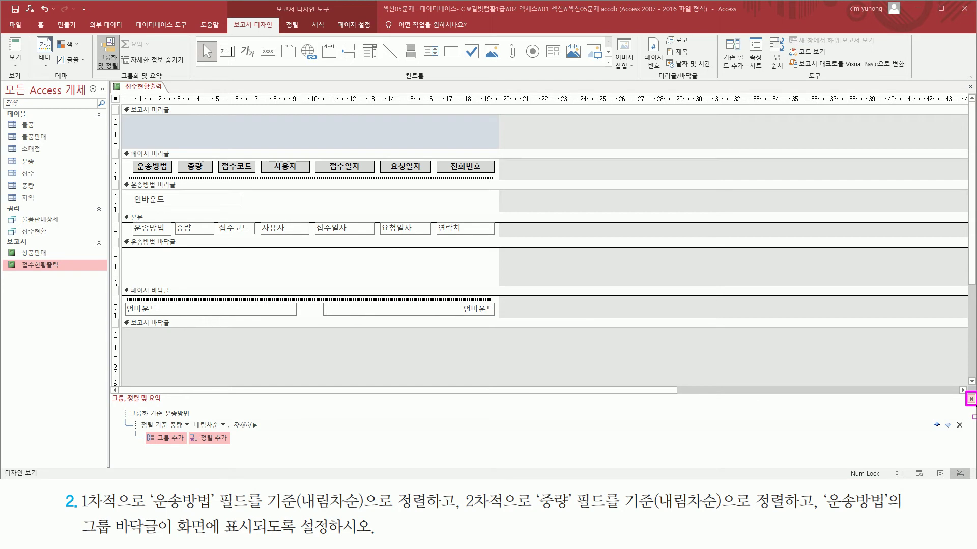
{"action": "key", "text": "Escape"}
{"action": "left_click", "coordinate": [971, 399]}
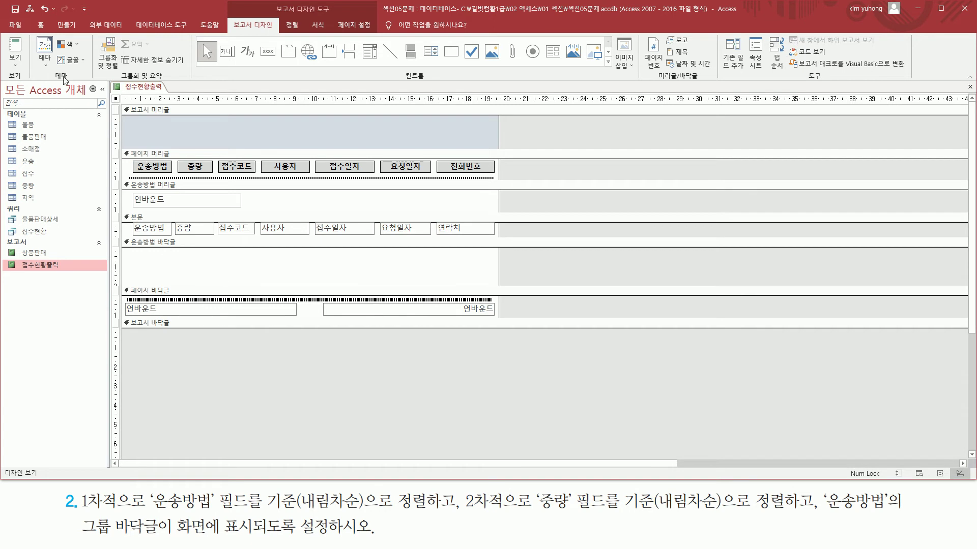
- Show the 접수현황출력 report in print preview and look through the grouped records on the first page
{"action": "left_click", "coordinate": [17, 70]}
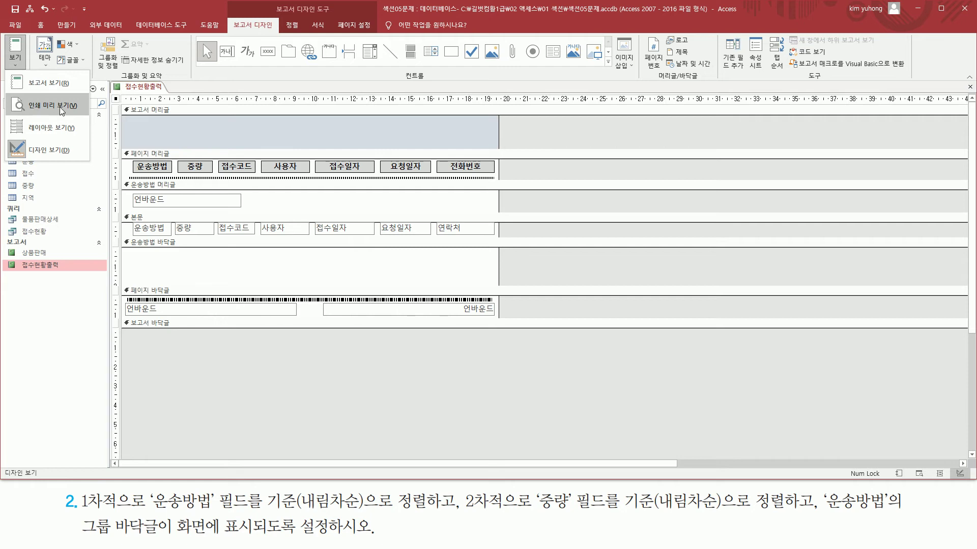
{"action": "left_click", "coordinate": [43, 107]}
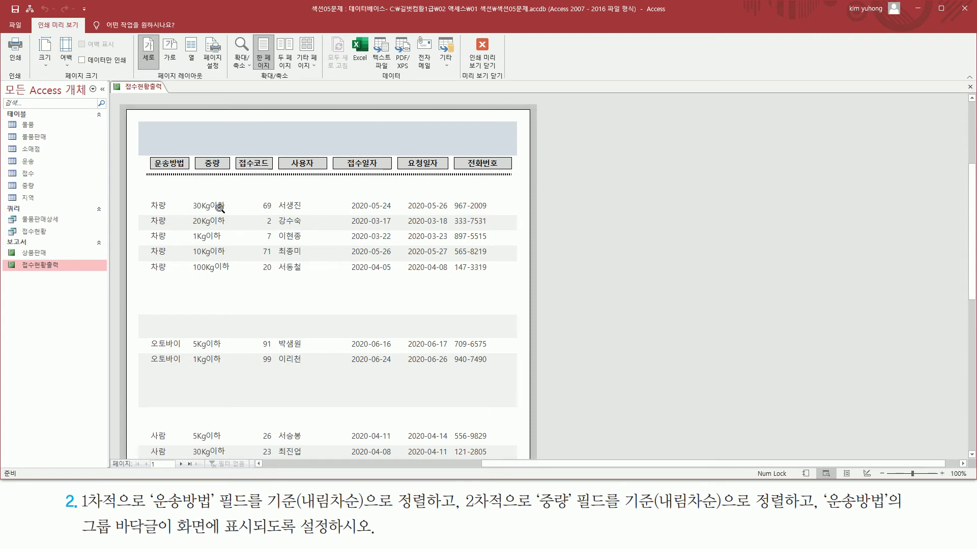
{"action": "scroll", "coordinate": [221, 202], "scroll_direction": "down", "scroll_amount": 10}
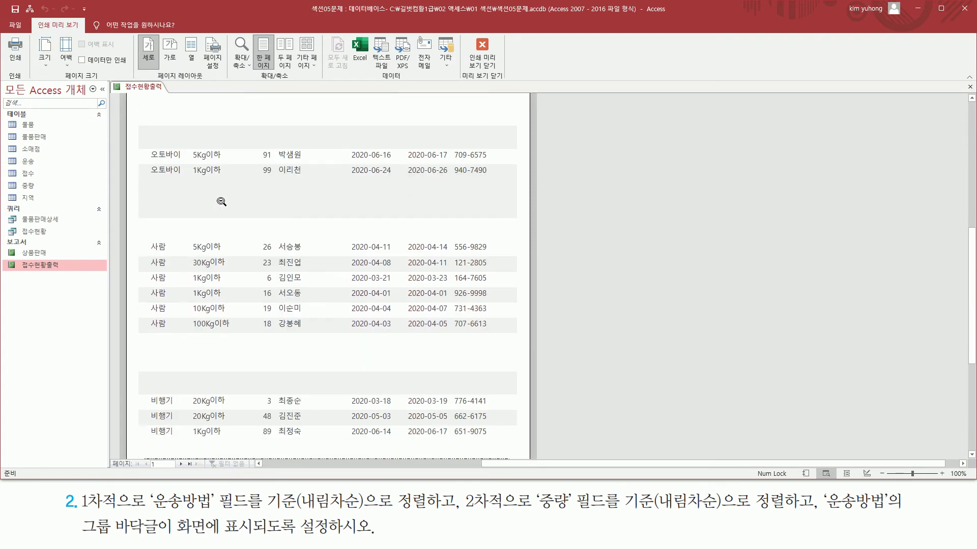
{"action": "scroll", "coordinate": [221, 203], "scroll_direction": "up", "scroll_amount": 10}
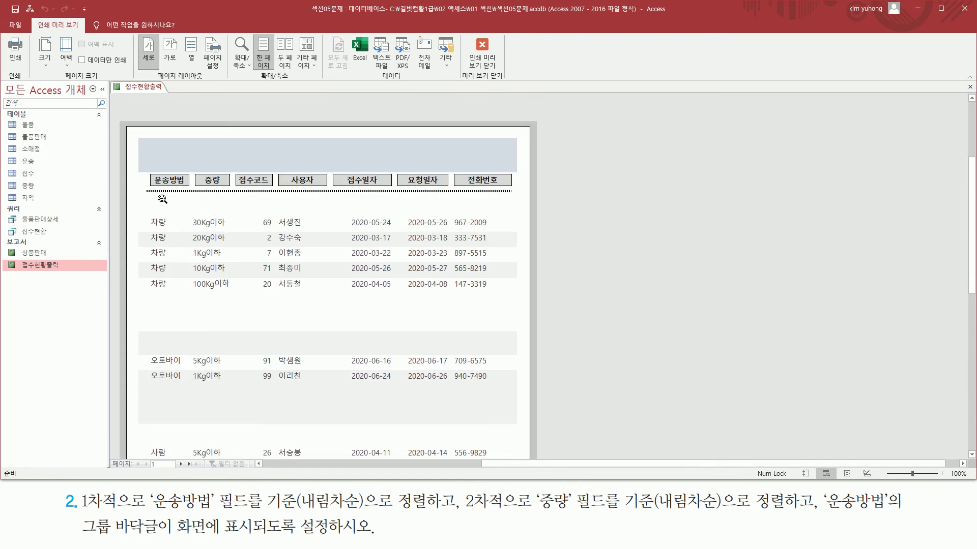
{"action": "scroll", "coordinate": [215, 172], "scroll_direction": "down", "scroll_amount": 1}
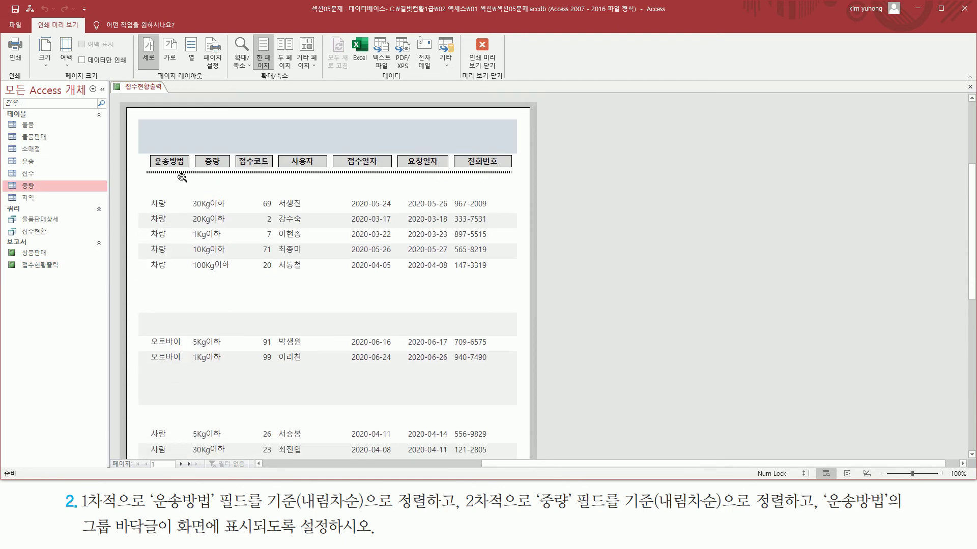
{"action": "scroll", "coordinate": [182, 177], "scroll_direction": "down", "scroll_amount": 3}
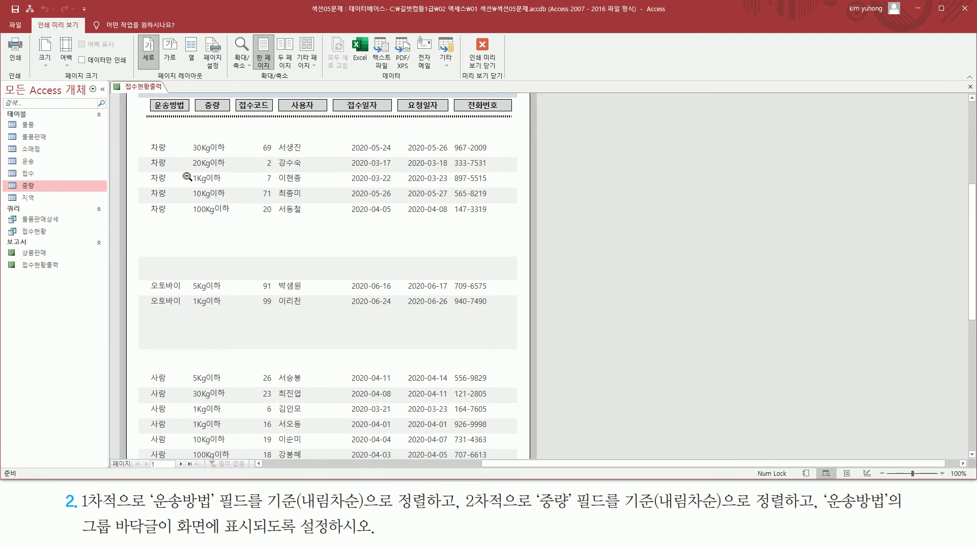
- Examine the 운송방법 column down the previewed page to check the descending order of its groups
{"action": "left_click_drag", "start_coordinate": [145, 135], "coordinate": [176, 225]}
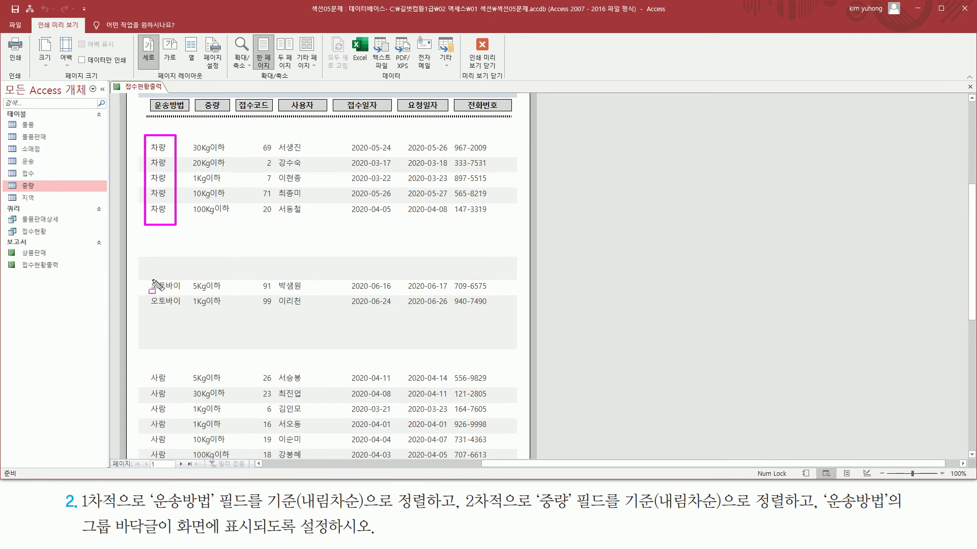
{"action": "left_click_drag", "start_coordinate": [147, 275], "coordinate": [188, 311]}
{"action": "left_click_drag", "start_coordinate": [146, 370], "coordinate": [186, 447]}
{"action": "key", "text": "Escape"}
{"action": "scroll", "coordinate": [173, 402], "scroll_direction": "down", "scroll_amount": 5}
{"action": "mouse_move", "coordinate": [150, 392]}
{"action": "left_mouse_down"}
{"action": "mouse_move", "coordinate": [151, 420]}
{"action": "mouse_move", "coordinate": [174, 443]}
{"action": "left_mouse_up"}
{"action": "key", "text": "Escape"}
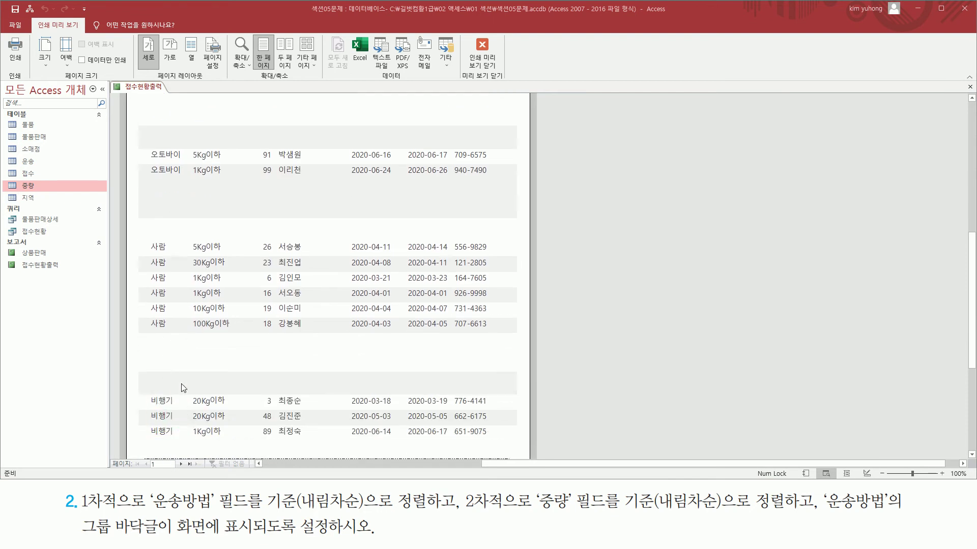
{"action": "scroll", "coordinate": [184, 388], "scroll_direction": "up", "scroll_amount": 4}
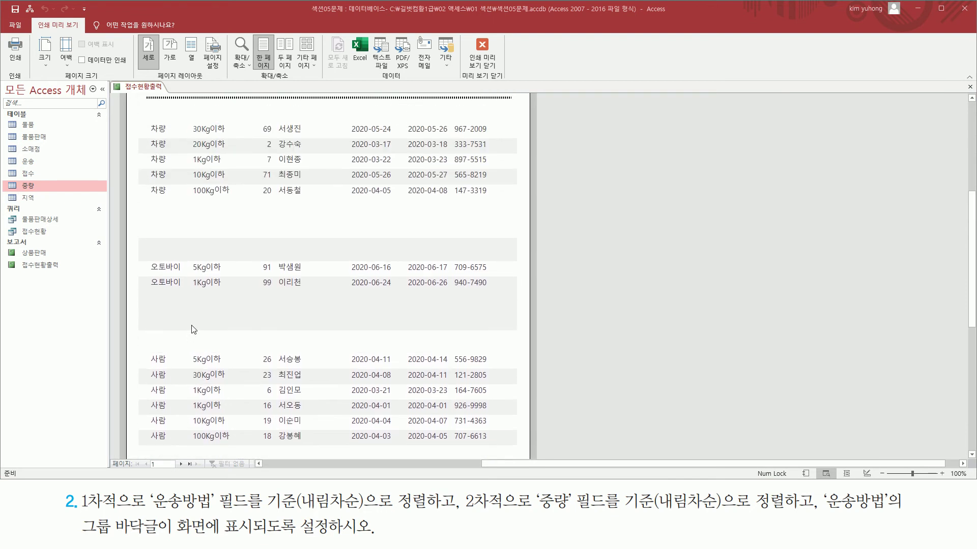
{"action": "scroll", "coordinate": [193, 329], "scroll_direction": "up", "scroll_amount": 3}
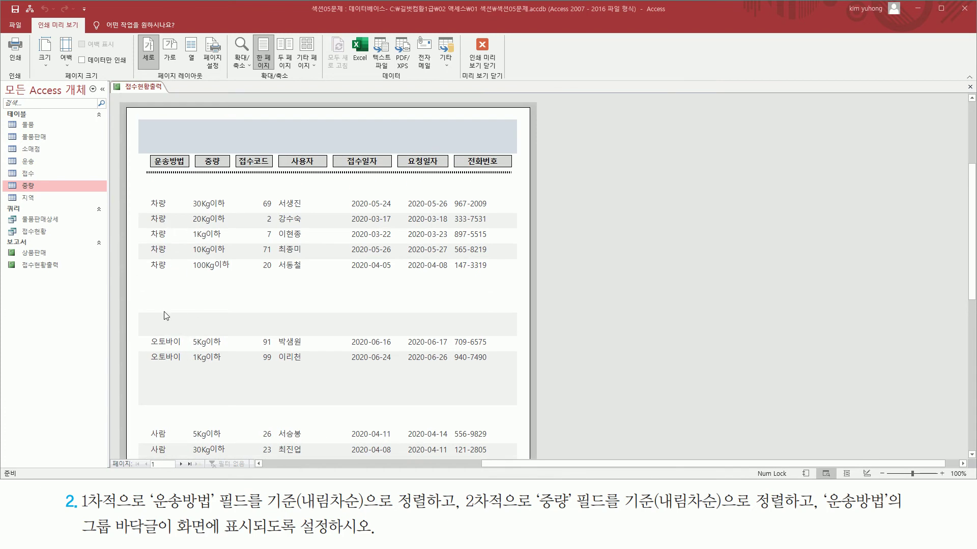
- Examine the 중량 values within the 차량 and 사람 groups to check the secondary descending sort
{"action": "mouse_move", "coordinate": [460, 486]}
{"action": "left_mouse_down"}
{"action": "mouse_move", "coordinate": [595, 515]}
{"action": "mouse_move", "coordinate": [795, 515]}
{"action": "left_mouse_up"}
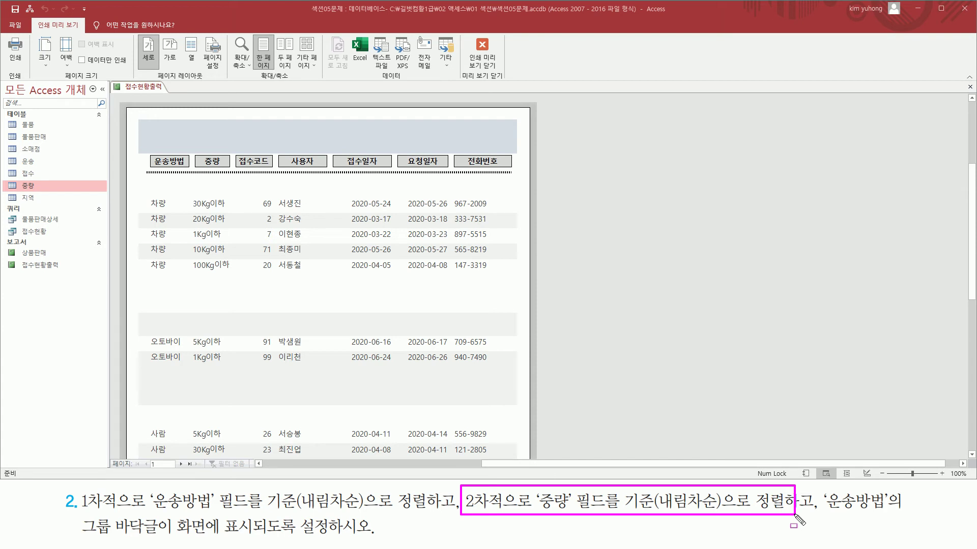
{"action": "left_click_drag", "start_coordinate": [147, 192], "coordinate": [171, 275]}
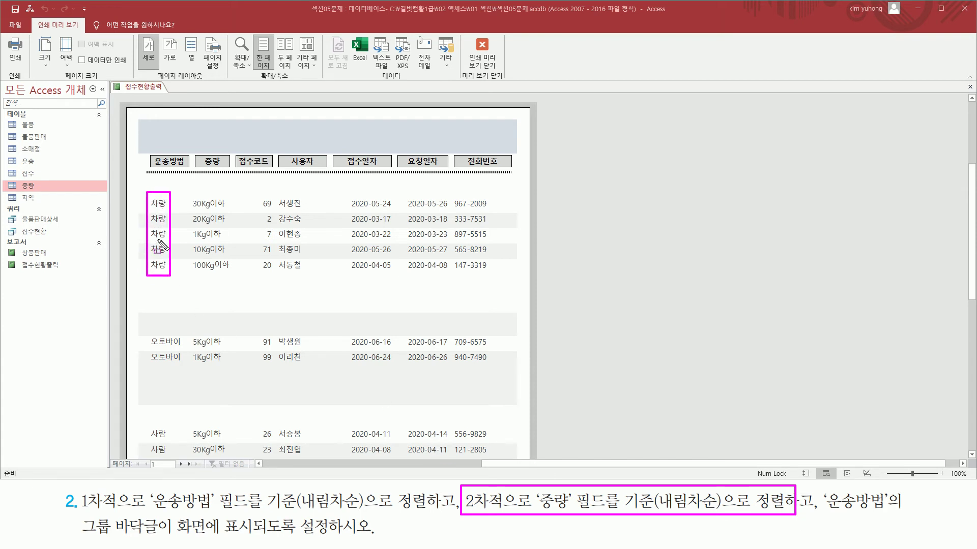
{"action": "left_click_drag", "start_coordinate": [187, 194], "coordinate": [239, 277]}
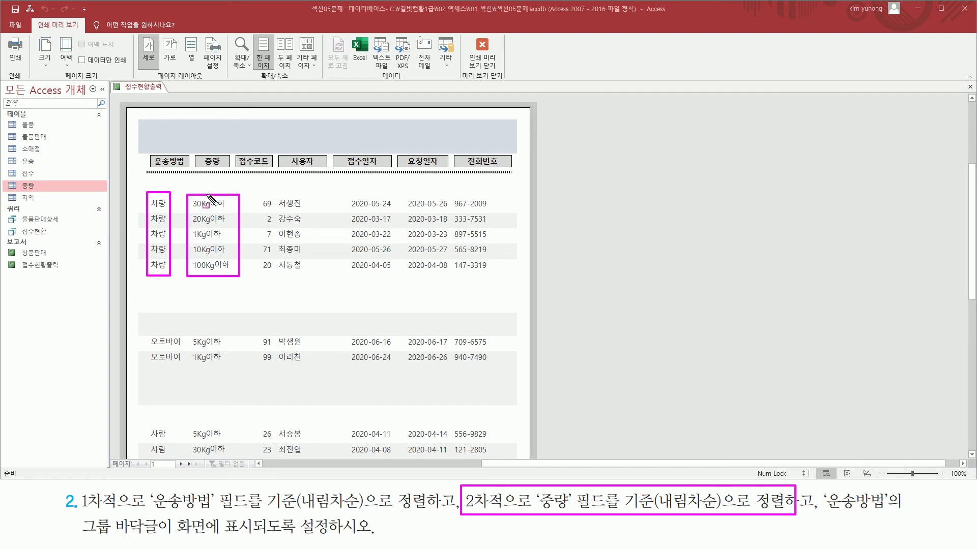
{"action": "mouse_move", "coordinate": [193, 272]}
{"action": "left_mouse_down"}
{"action": "mouse_move", "coordinate": [232, 272]}
{"action": "mouse_move", "coordinate": [192, 262]}
{"action": "mouse_move", "coordinate": [212, 270]}
{"action": "left_mouse_up"}
{"action": "key", "text": "Escape"}
{"action": "scroll", "coordinate": [200, 273], "scroll_direction": "down", "scroll_amount": 2}
{"action": "scroll", "coordinate": [201, 273], "scroll_direction": "down", "scroll_amount": 3}
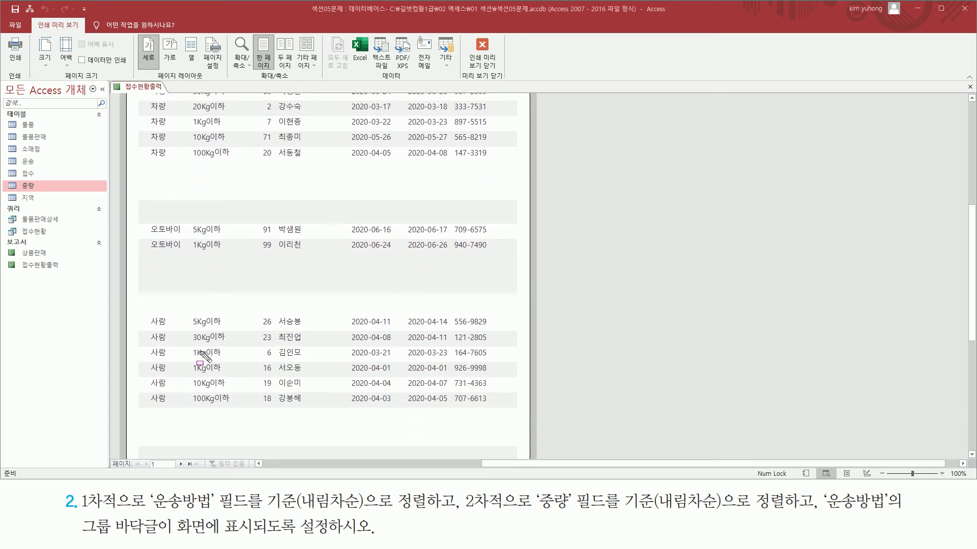
{"action": "mouse_move", "coordinate": [190, 311]}
{"action": "left_mouse_down"}
{"action": "mouse_move", "coordinate": [234, 410]}
{"action": "mouse_move", "coordinate": [224, 405]}
{"action": "left_mouse_up"}
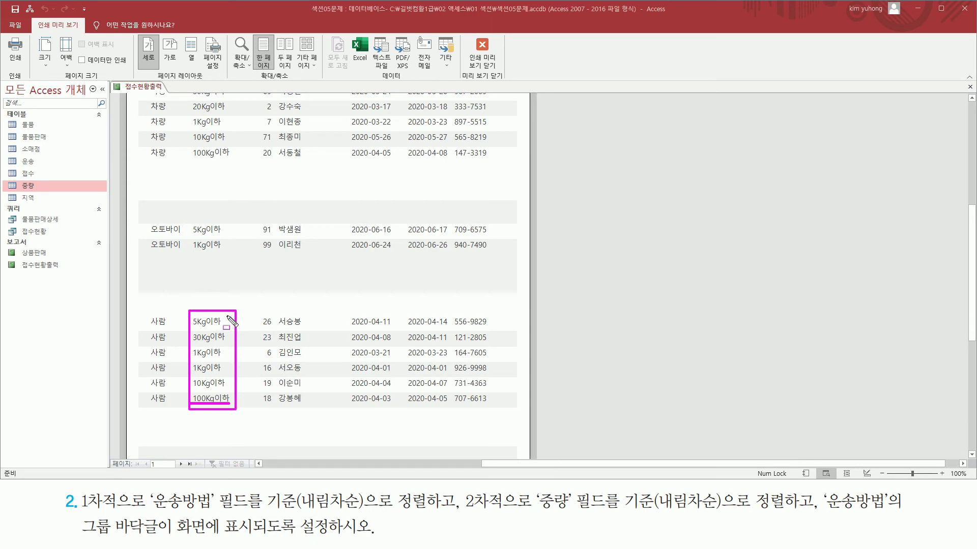
{"action": "key", "text": "Escape"}
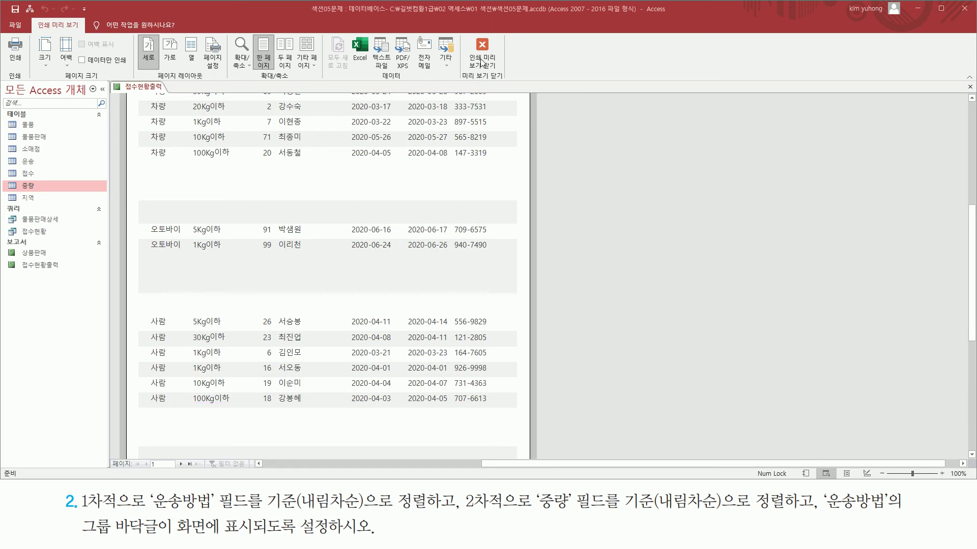
- Open the 중량 table and examine the values in its 중량 column
{"action": "left_click_drag", "start_coordinate": [25, 187], "coordinate": [14, 188]}
{"action": "double_click", "coordinate": [30, 185]}
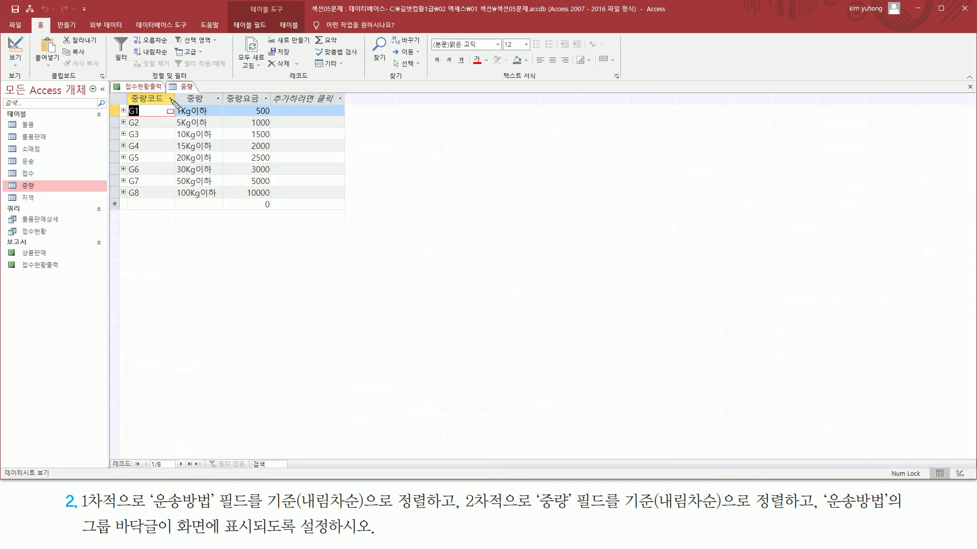
{"action": "left_click_drag", "start_coordinate": [173, 103], "coordinate": [222, 206]}
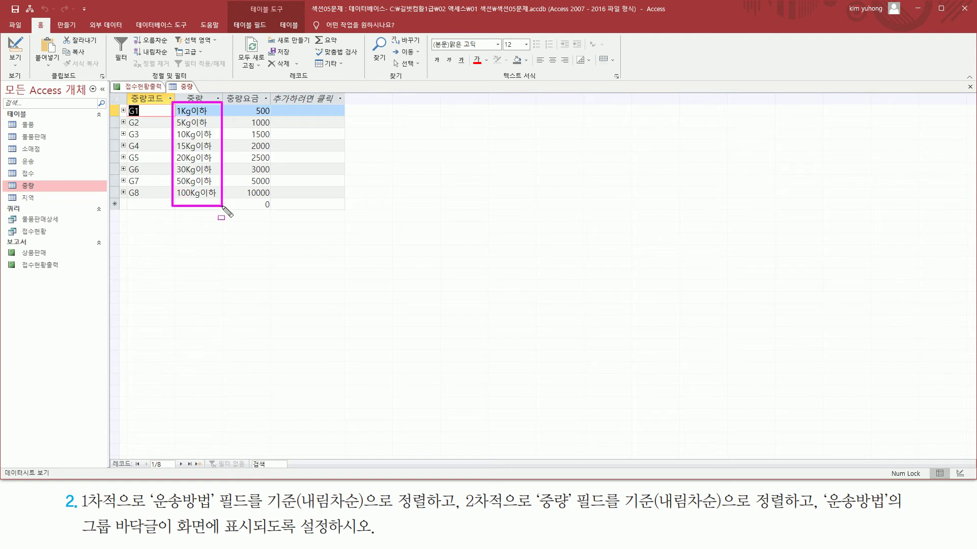
{"action": "key", "text": "Escape"}
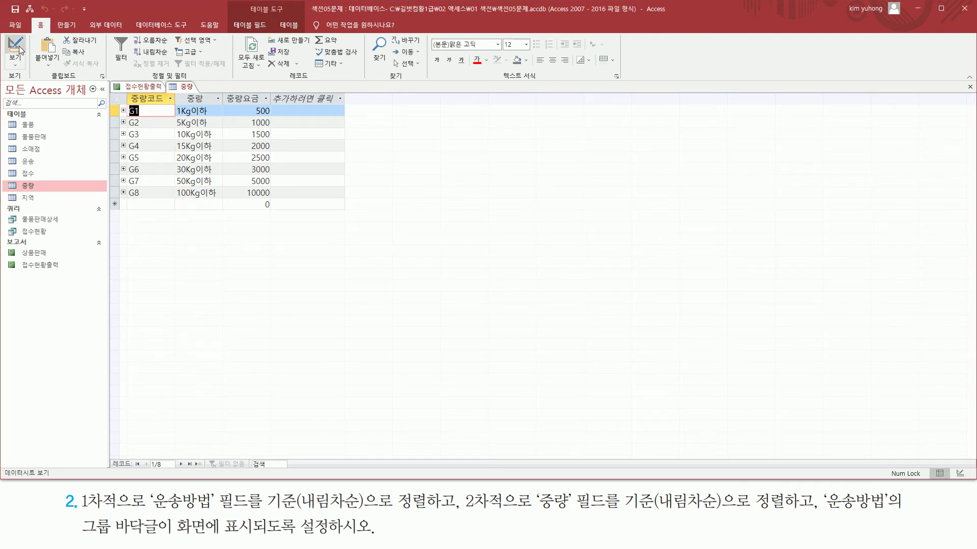
- Open the 중량 table's design as read-only and check the data type of the 중량 field
{"action": "left_click", "coordinate": [16, 48]}
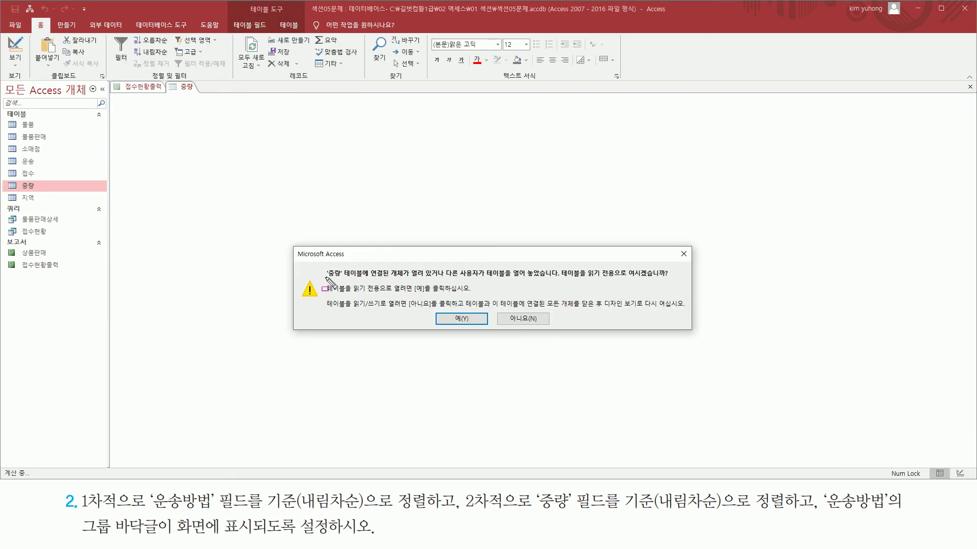
{"action": "left_click_drag", "start_coordinate": [324, 277], "coordinate": [677, 282]}
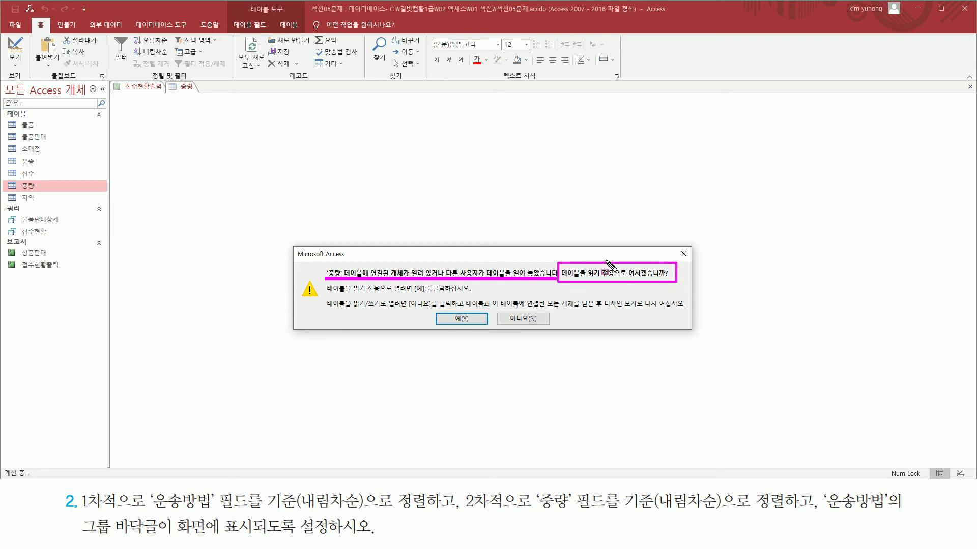
{"action": "left_click_drag", "start_coordinate": [441, 308], "coordinate": [478, 333]}
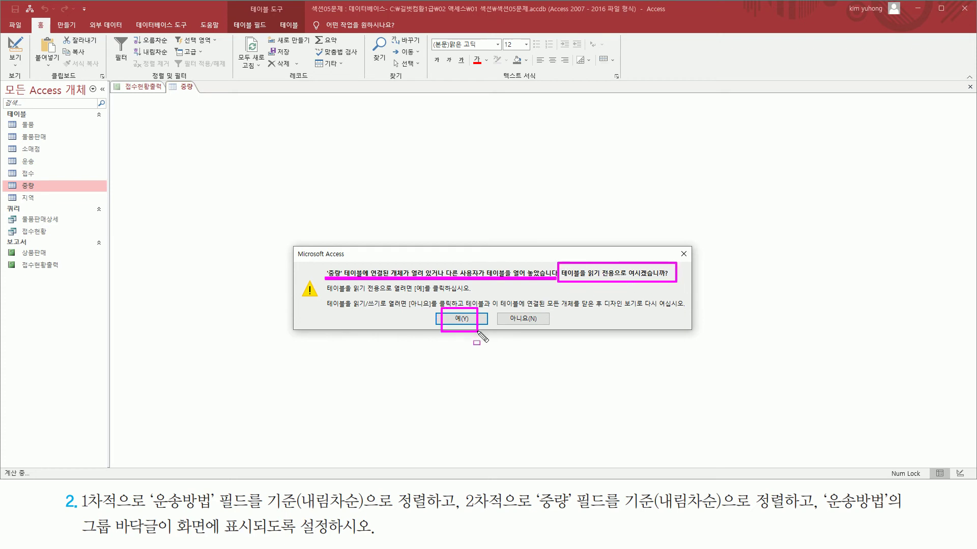
{"action": "key", "text": "Escape"}
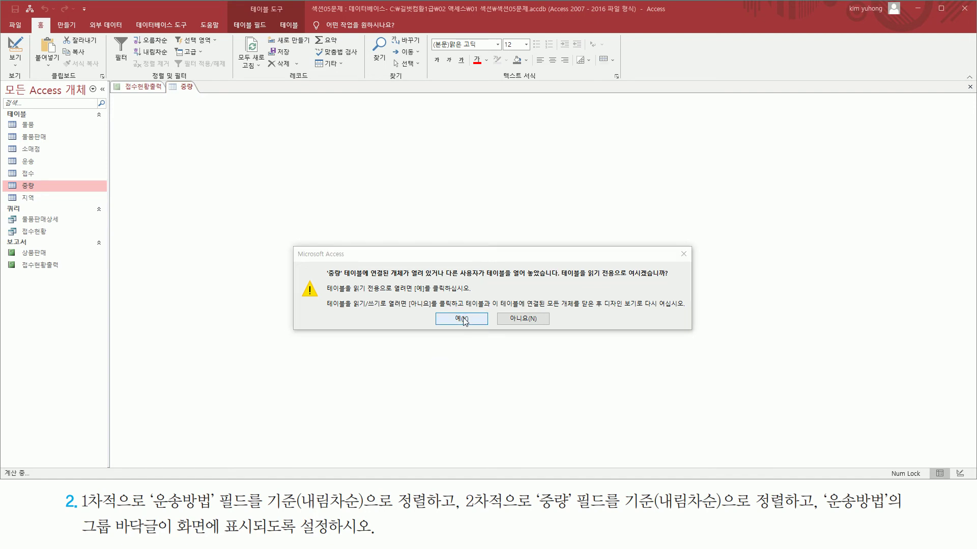
{"action": "left_click", "coordinate": [462, 319]}
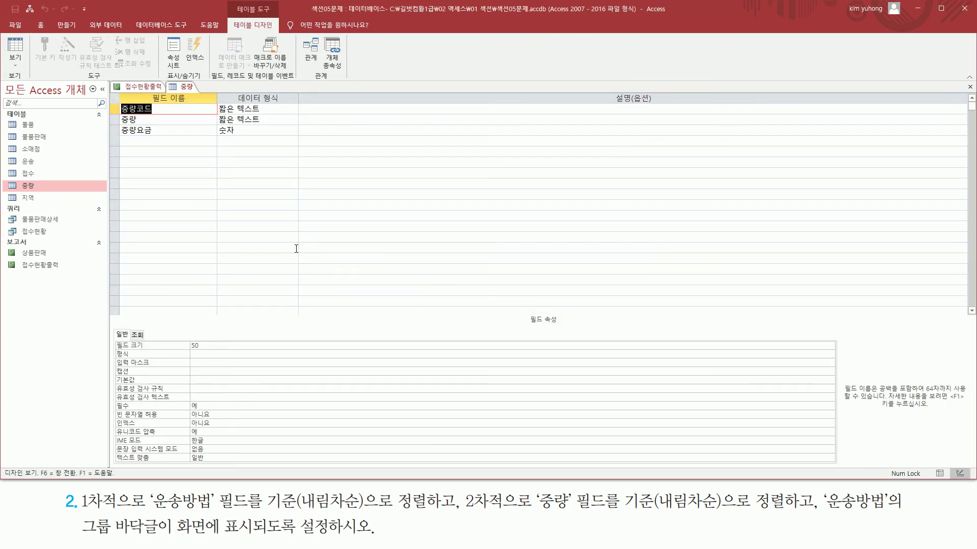
{"action": "mouse_move", "coordinate": [116, 113]}
{"action": "left_mouse_down"}
{"action": "mouse_move", "coordinate": [164, 127]}
{"action": "mouse_move", "coordinate": [257, 127]}
{"action": "mouse_move", "coordinate": [271, 115]}
{"action": "left_mouse_up"}
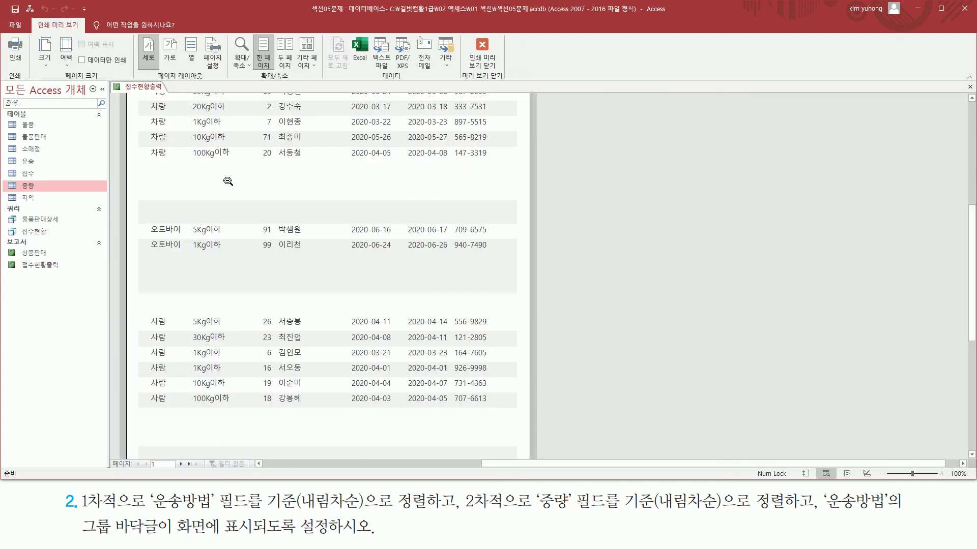
- Compare the first characters of the 중량 values within each 운송방법 group of the previewed report
{"action": "scroll", "coordinate": [228, 181], "scroll_direction": "up", "scroll_amount": 3}
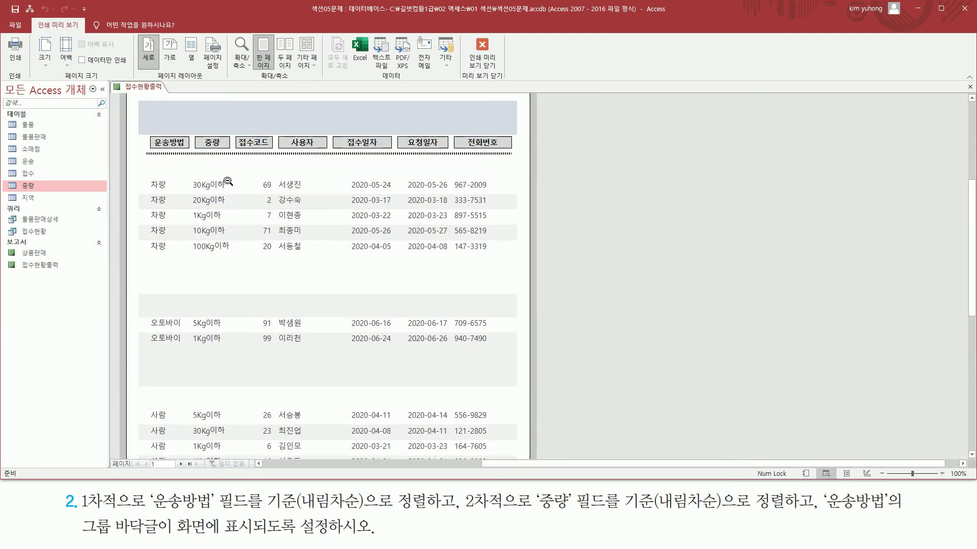
{"action": "left_click_drag", "start_coordinate": [191, 195], "coordinate": [202, 279]}
{"action": "left_click_drag", "start_coordinate": [189, 332], "coordinate": [200, 368]}
{"action": "key", "text": "Escape"}
{"action": "scroll", "coordinate": [206, 344], "scroll_direction": "down", "scroll_amount": 3}
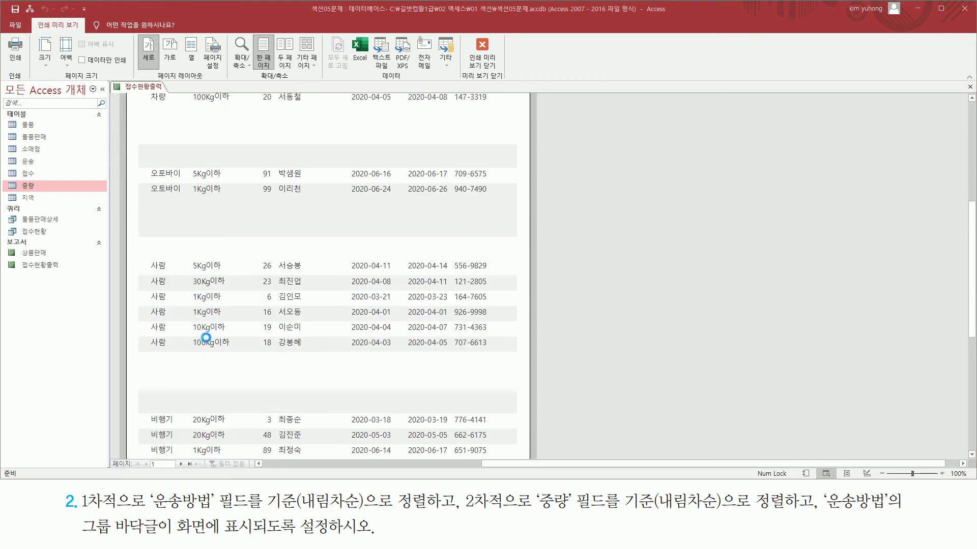
{"action": "left_click_drag", "start_coordinate": [189, 257], "coordinate": [200, 351]}
{"action": "key", "text": "Escape"}
{"action": "scroll", "coordinate": [204, 335], "scroll_direction": "down", "scroll_amount": 3}
{"action": "left_click_drag", "start_coordinate": [189, 317], "coordinate": [198, 365]}
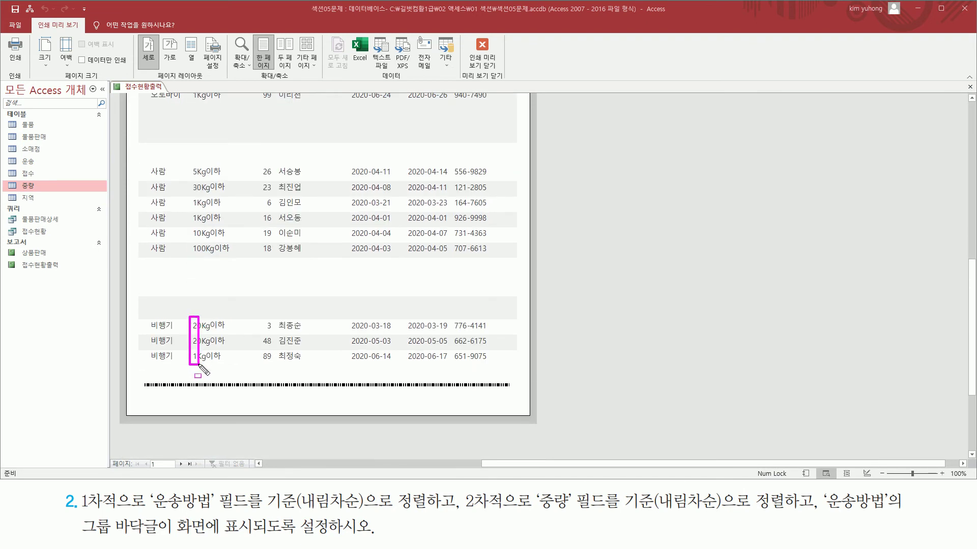
{"action": "key", "text": "Escape"}
- Examine where 100Kg이하 sorts relative to the other 중량 values in the 차량 group
{"action": "scroll", "coordinate": [218, 239], "scroll_direction": "up", "scroll_amount": 5}
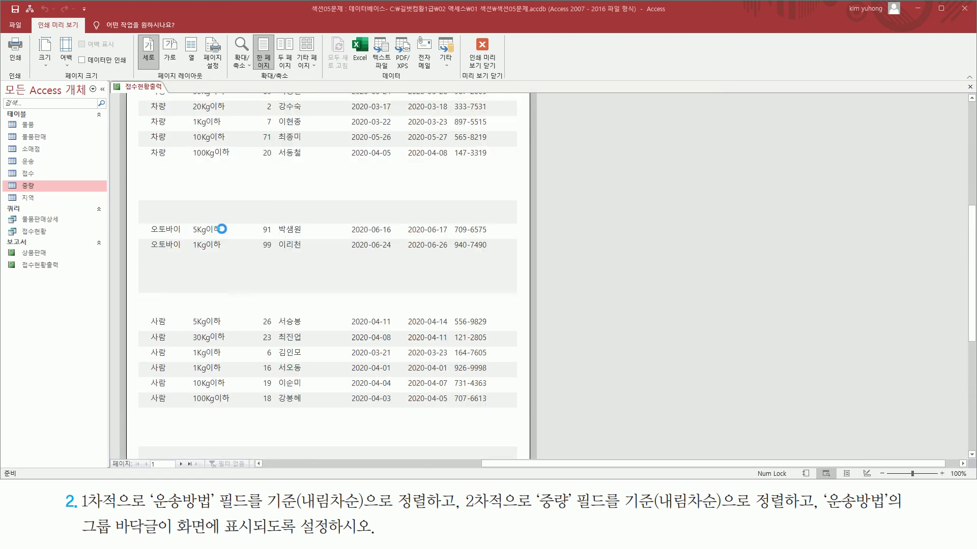
{"action": "scroll", "coordinate": [222, 229], "scroll_direction": "up", "scroll_amount": 3}
{"action": "mouse_move", "coordinate": [191, 221]}
{"action": "left_mouse_down"}
{"action": "mouse_move", "coordinate": [208, 239]}
{"action": "mouse_move", "coordinate": [235, 237]}
{"action": "left_mouse_up"}
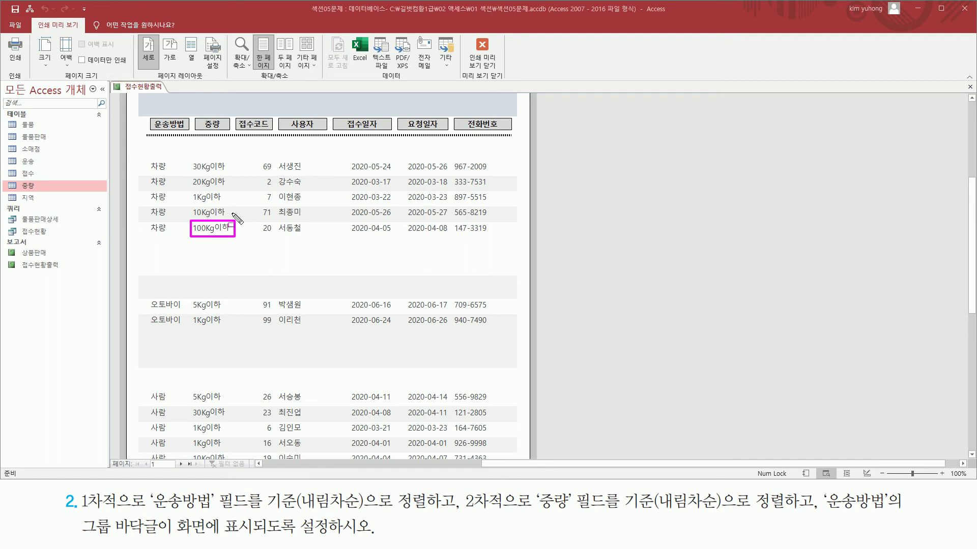
{"action": "mouse_move", "coordinate": [195, 178]}
{"action": "left_mouse_down"}
{"action": "mouse_move", "coordinate": [204, 172]}
{"action": "mouse_move", "coordinate": [211, 214]}
{"action": "mouse_move", "coordinate": [229, 243]}
{"action": "mouse_move", "coordinate": [239, 242]}
{"action": "left_mouse_up"}
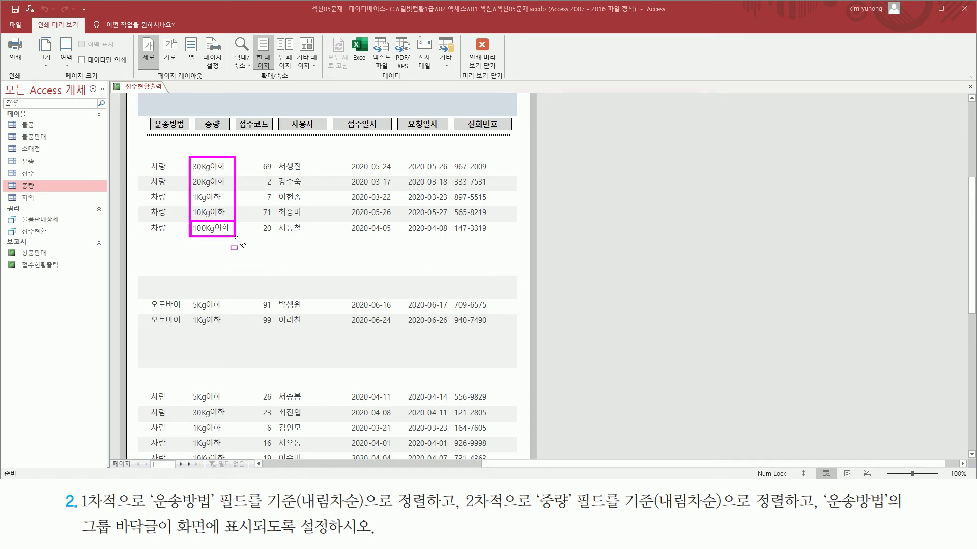
{"action": "key", "text": "Escape"}
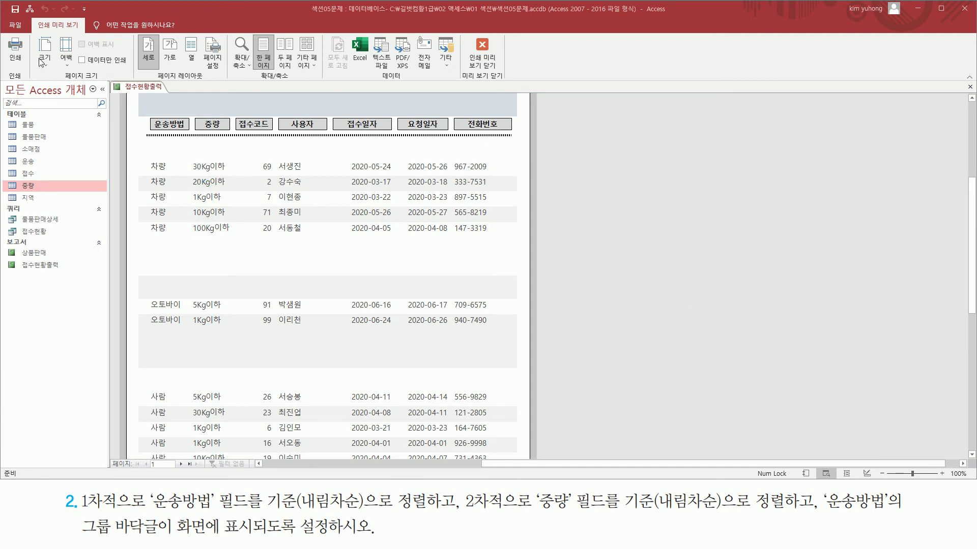
- Switch the 접수현황출력 report to Design view and review the report header area against the title label's requirements
{"action": "right_click", "coordinate": [153, 138]}
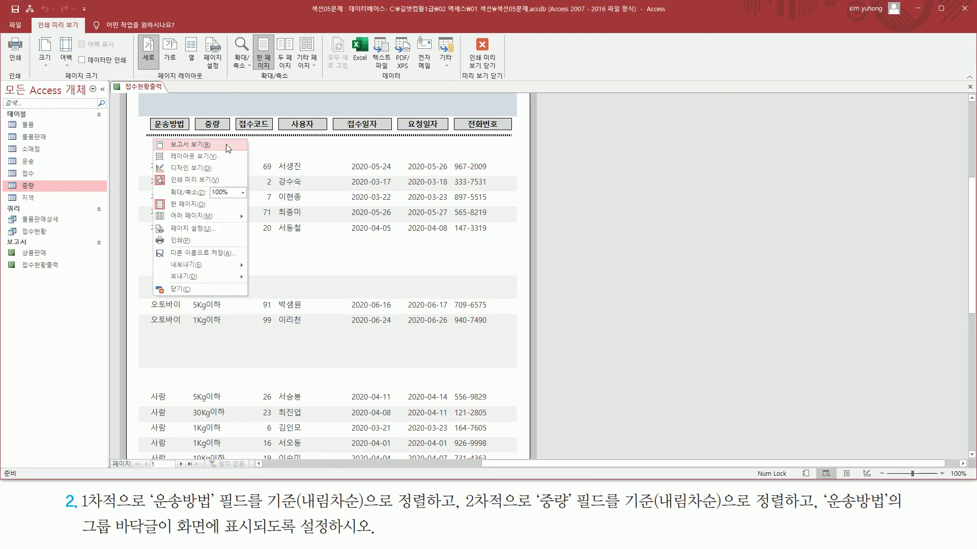
{"action": "left_click", "coordinate": [201, 169]}
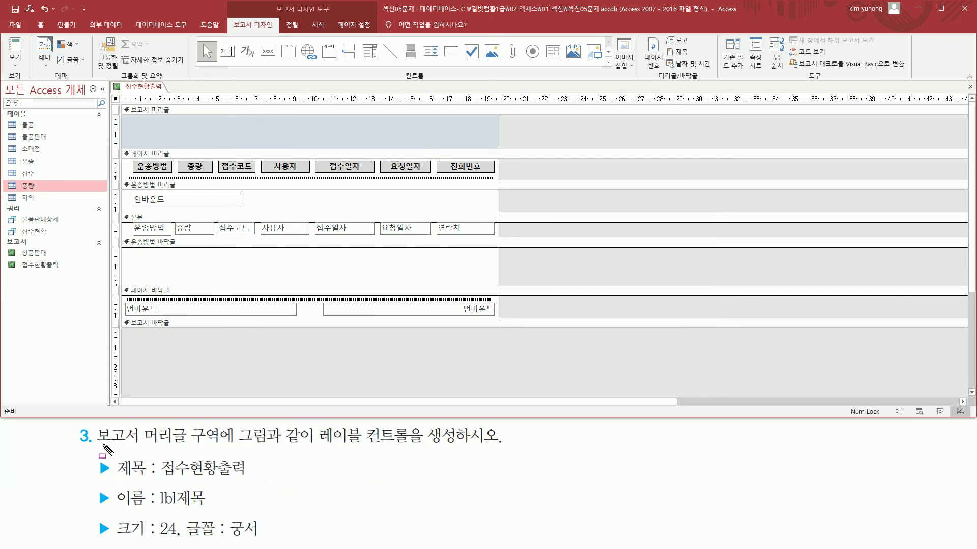
{"action": "mouse_move", "coordinate": [96, 448]}
{"action": "left_mouse_down"}
{"action": "mouse_move", "coordinate": [238, 449]}
{"action": "mouse_move", "coordinate": [222, 425]}
{"action": "left_mouse_up"}
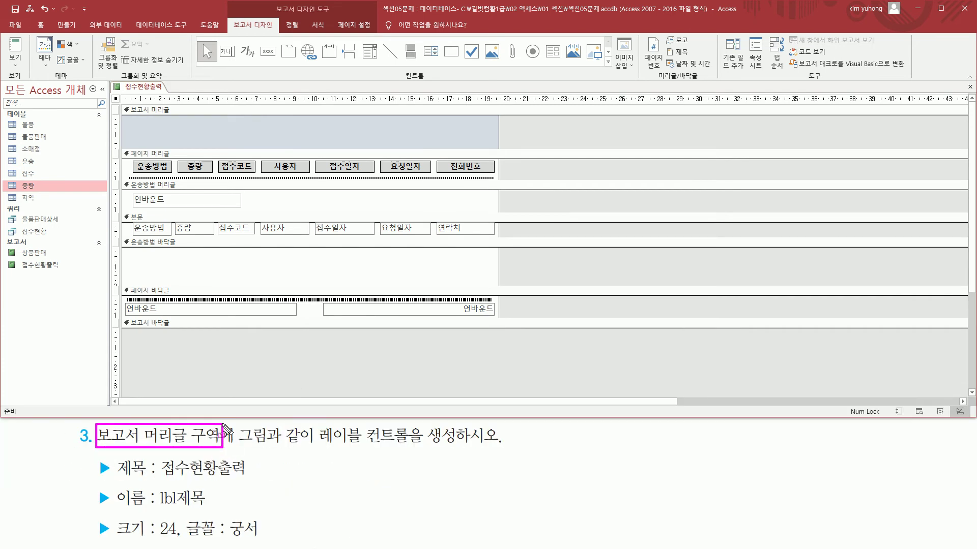
{"action": "mouse_move", "coordinate": [123, 105]}
{"action": "left_mouse_down"}
{"action": "mouse_move", "coordinate": [382, 152]}
{"action": "mouse_move", "coordinate": [499, 148]}
{"action": "left_mouse_up"}
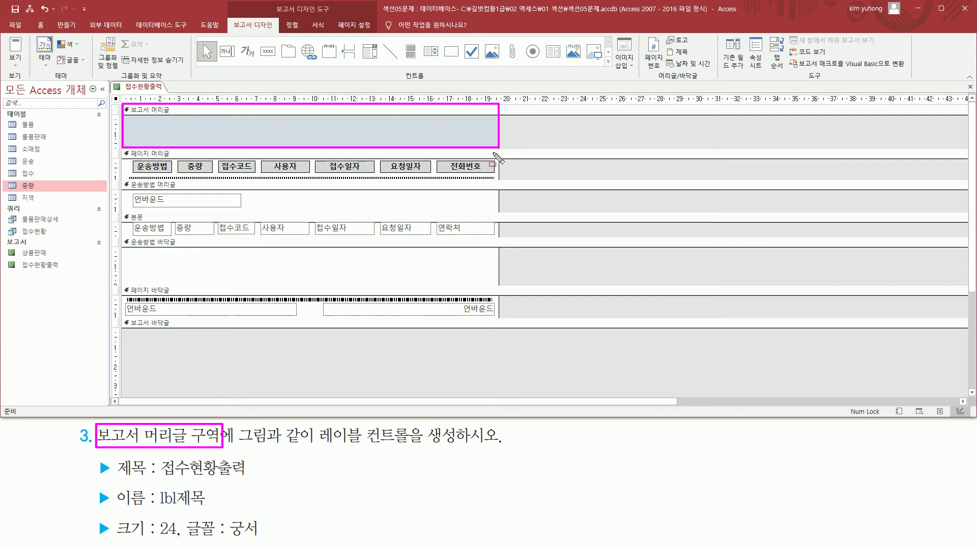
{"action": "mouse_move", "coordinate": [235, 446]}
{"action": "left_mouse_down"}
{"action": "mouse_move", "coordinate": [302, 446]}
{"action": "mouse_move", "coordinate": [322, 434]}
{"action": "mouse_move", "coordinate": [374, 449]}
{"action": "mouse_move", "coordinate": [501, 449]}
{"action": "left_mouse_up"}
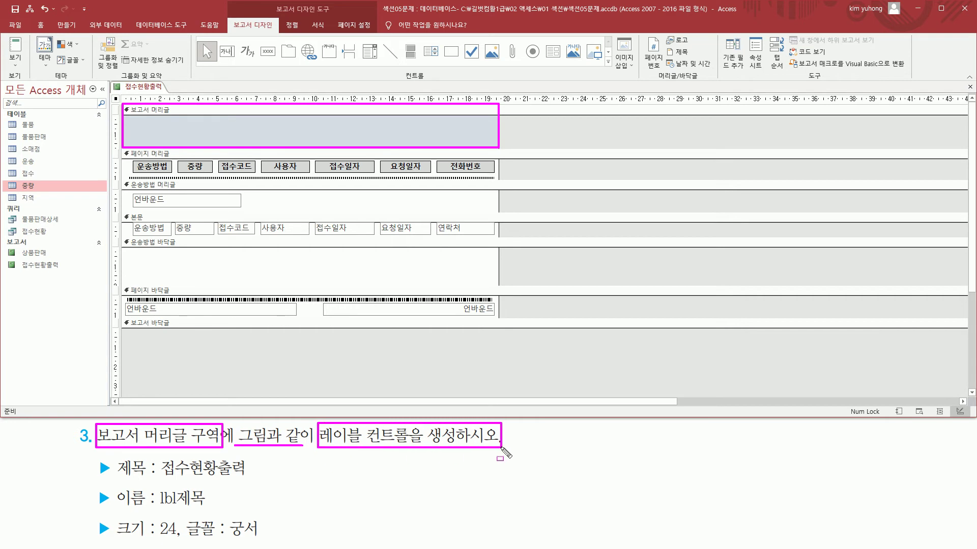
{"action": "left_click_drag", "start_coordinate": [161, 479], "coordinate": [242, 479]}
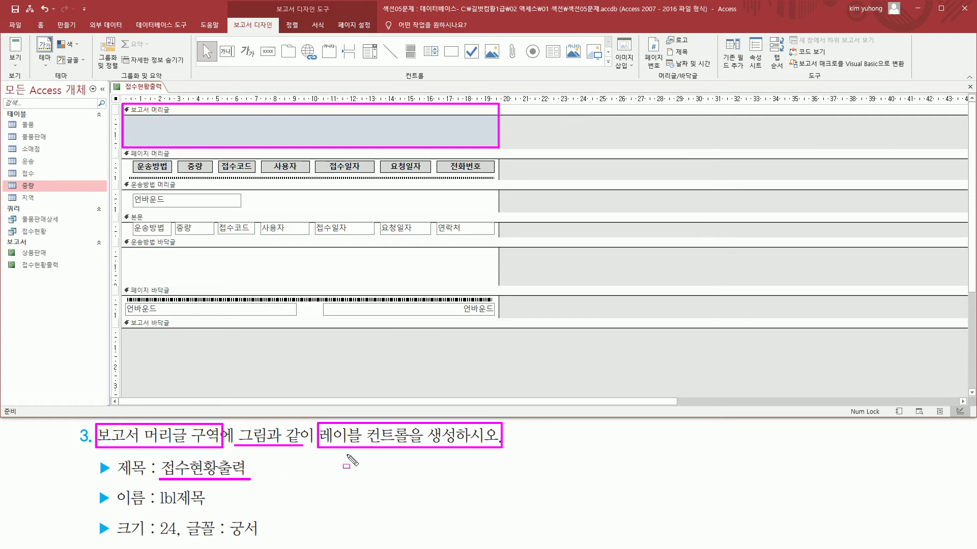
{"action": "left_click_drag", "start_coordinate": [158, 507], "coordinate": [207, 508]}
{"action": "left_click_drag", "start_coordinate": [174, 542], "coordinate": [180, 541]}
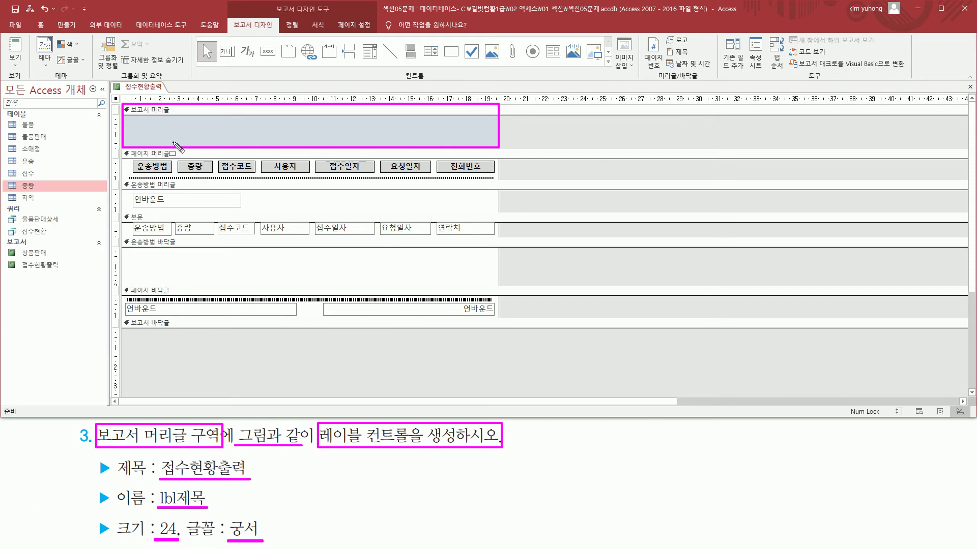
{"action": "left_click_drag", "start_coordinate": [131, 119], "coordinate": [479, 142]}
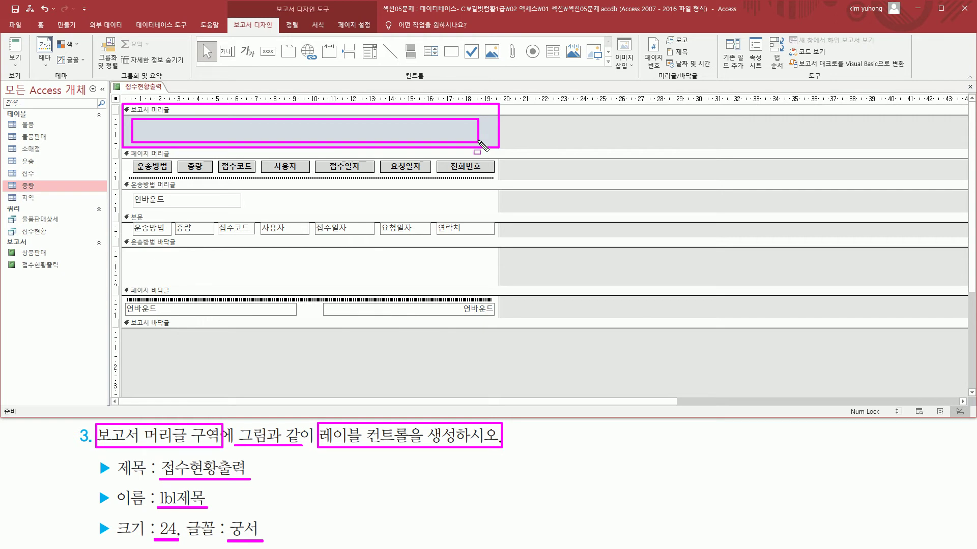
{"action": "key", "text": "Escape"}
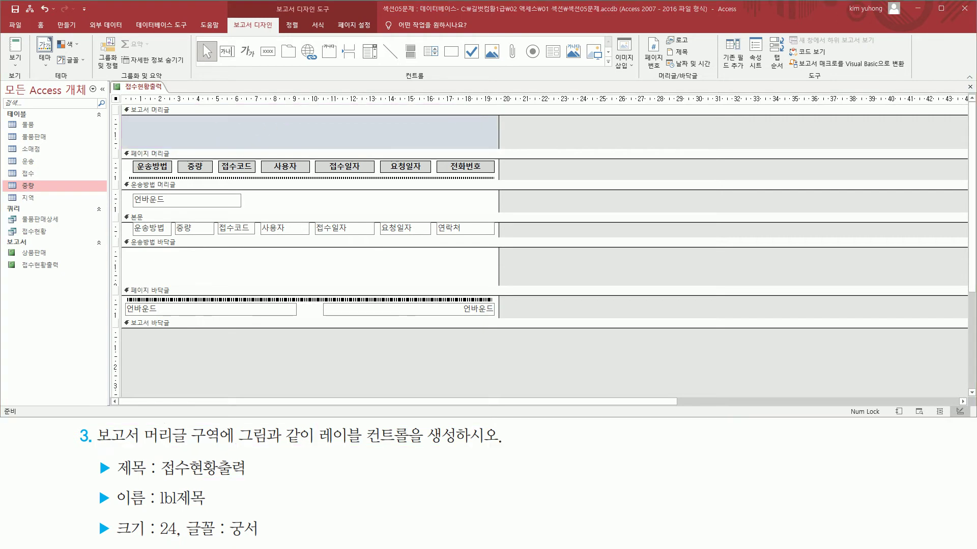
- Consult the sample report slide for the title's appearance and placement in the report header
{"action": "key", "text": "alt+Tab"}
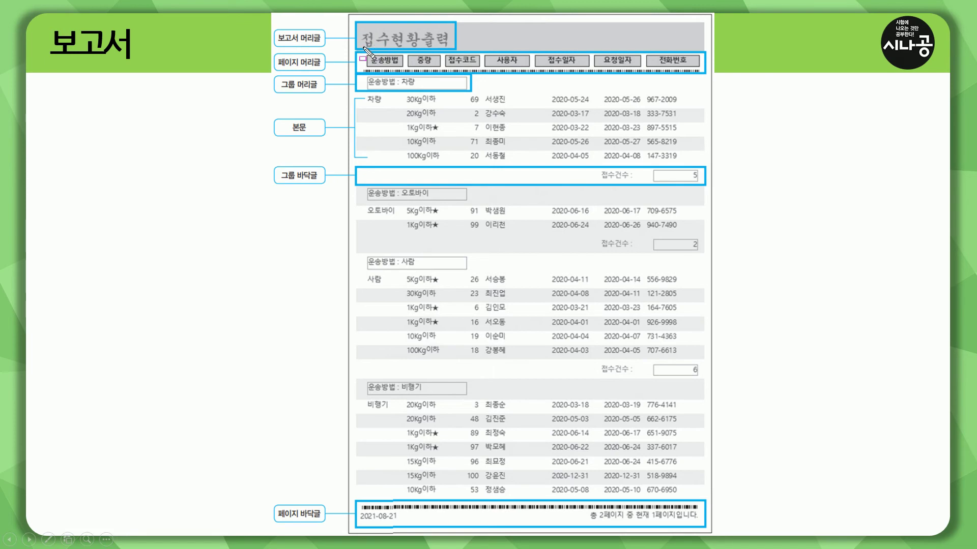
{"action": "mouse_move", "coordinate": [363, 47]}
{"action": "left_mouse_down"}
{"action": "mouse_move", "coordinate": [452, 51]}
{"action": "mouse_move", "coordinate": [452, 31]}
{"action": "left_mouse_up"}
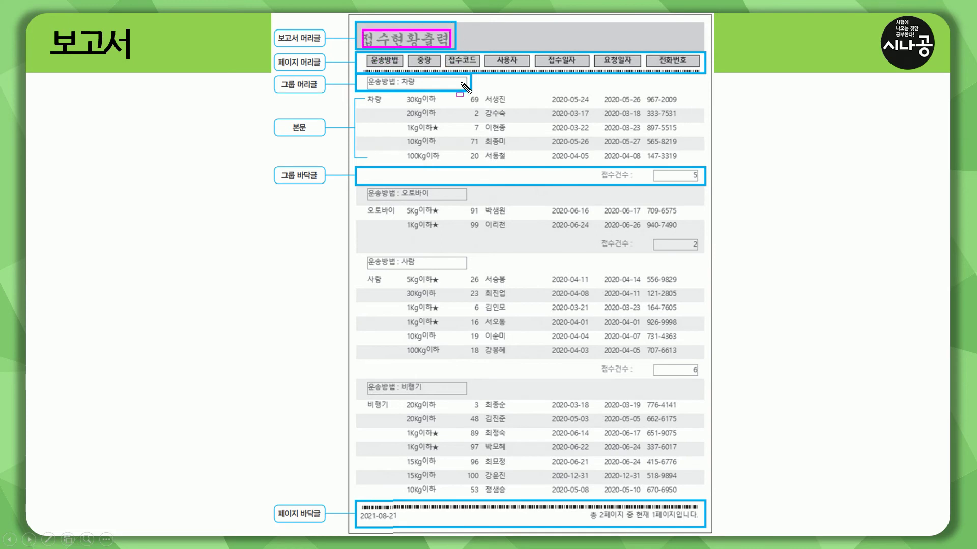
{"action": "key", "text": "Escape"}
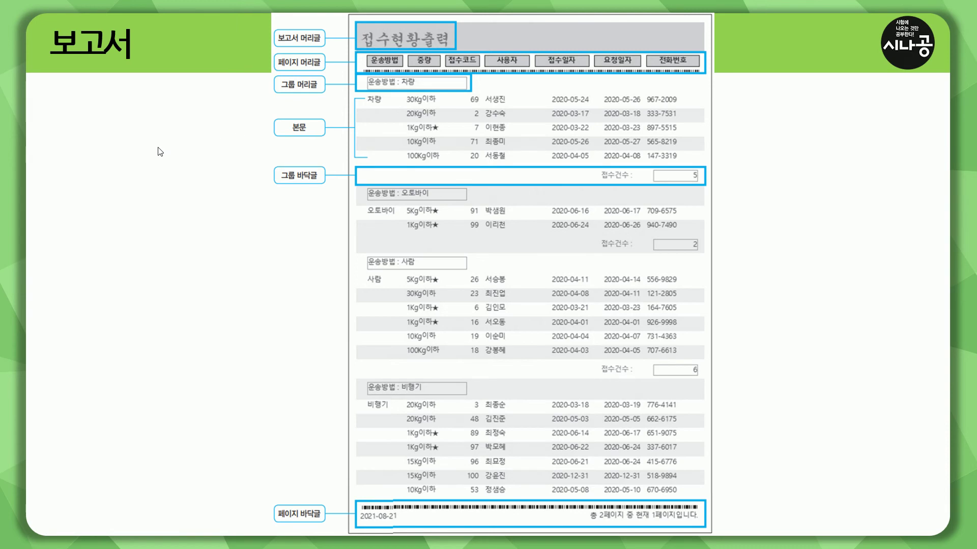
{"action": "key", "text": "alt+Tab"}
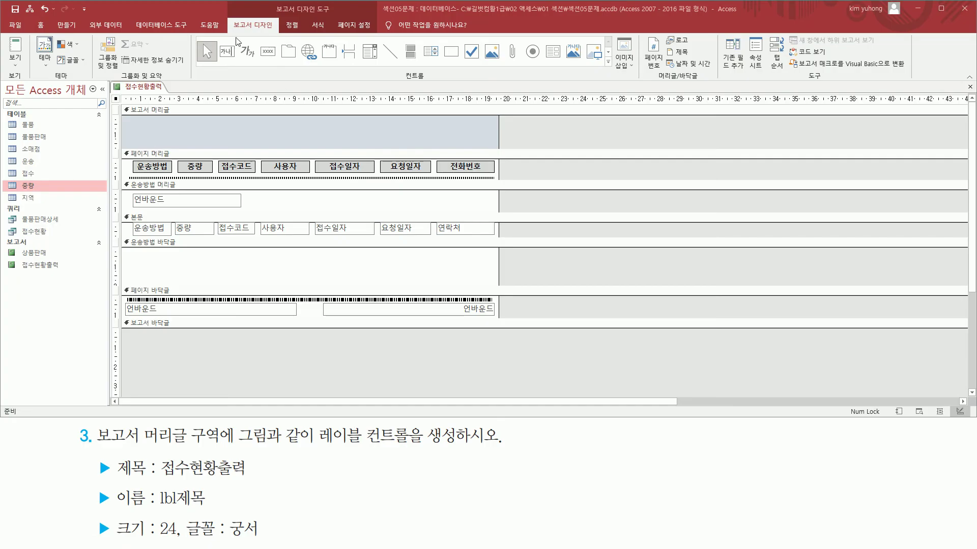
- Draw a label near the start of the report header, about 5 cm wide, with the caption 접수현황출력
{"action": "left_click_drag", "start_coordinate": [272, 15], "coordinate": [344, 16]}
{"action": "mouse_move", "coordinate": [231, 18]}
{"action": "left_mouse_down"}
{"action": "mouse_move", "coordinate": [276, 32]}
{"action": "mouse_move", "coordinate": [256, 67]}
{"action": "left_mouse_up"}
{"action": "key", "text": "Escape"}
{"action": "left_click", "coordinate": [248, 53]}
{"action": "left_click", "coordinate": [248, 53]}
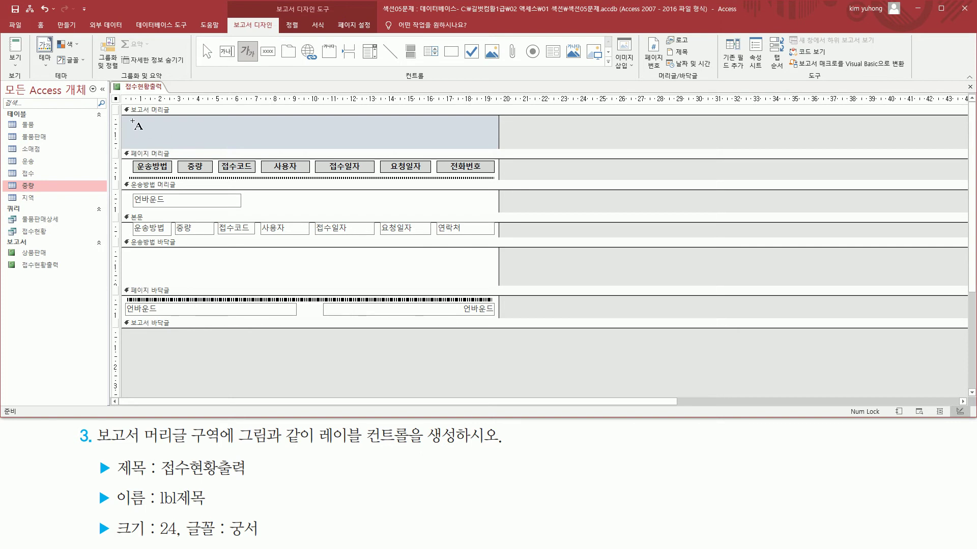
{"action": "left_click_drag", "start_coordinate": [126, 120], "coordinate": [223, 143]}
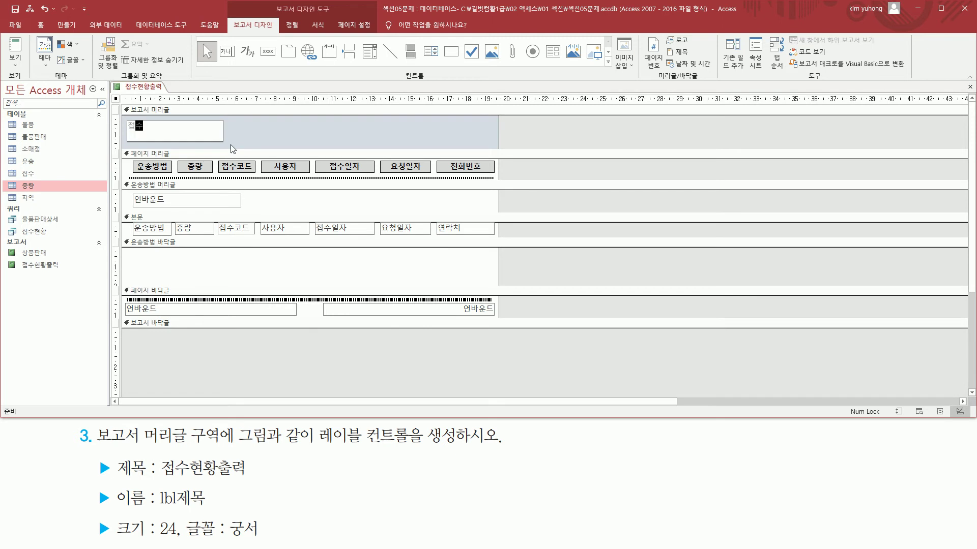
{"action": "type", "text": "접수현황출력"}
{"action": "key", "text": "Return"}
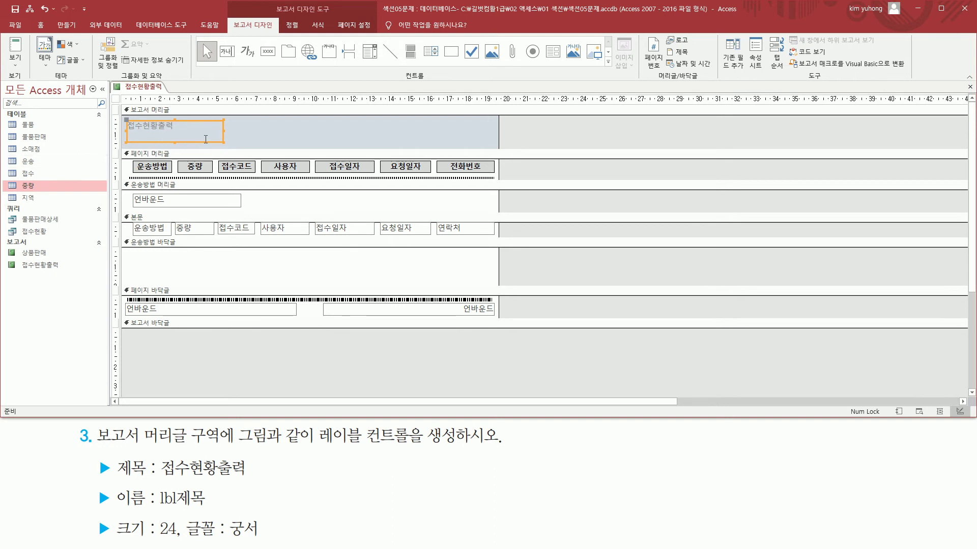
- Name the 접수현황출력 title label in the report header lbl제목
{"action": "double_click", "coordinate": [206, 122]}
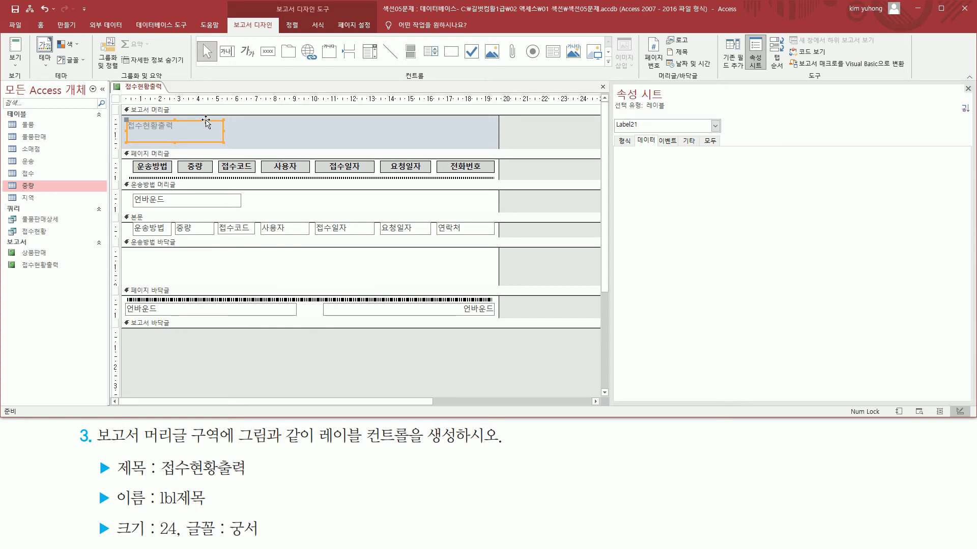
{"action": "left_click_drag", "start_coordinate": [613, 85], "coordinate": [670, 101]}
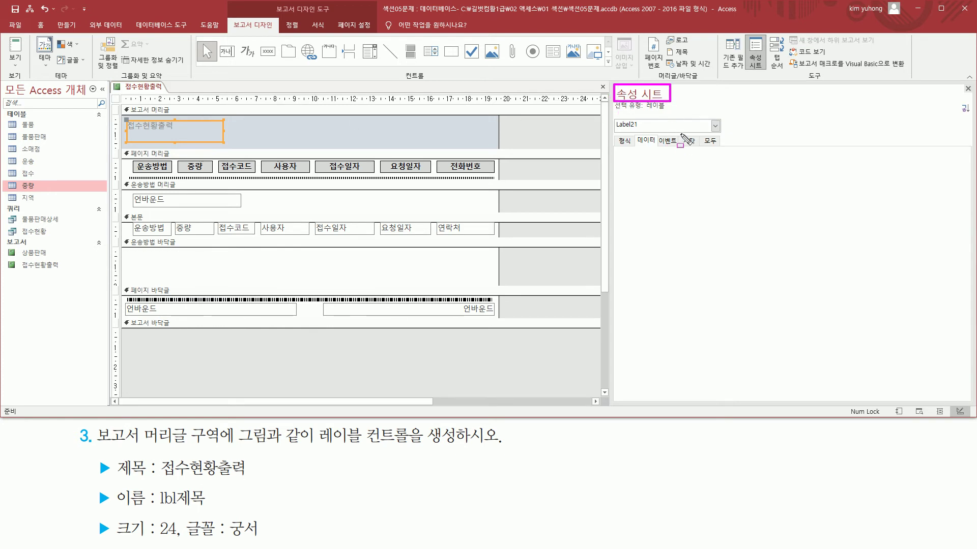
{"action": "mouse_move", "coordinate": [115, 510]}
{"action": "left_mouse_down"}
{"action": "mouse_move", "coordinate": [207, 509]}
{"action": "mouse_move", "coordinate": [214, 483]}
{"action": "left_mouse_up"}
{"action": "mouse_move", "coordinate": [680, 132]}
{"action": "left_mouse_down"}
{"action": "mouse_move", "coordinate": [698, 147]}
{"action": "mouse_move", "coordinate": [681, 132]}
{"action": "left_mouse_up"}
{"action": "key", "text": "Escape"}
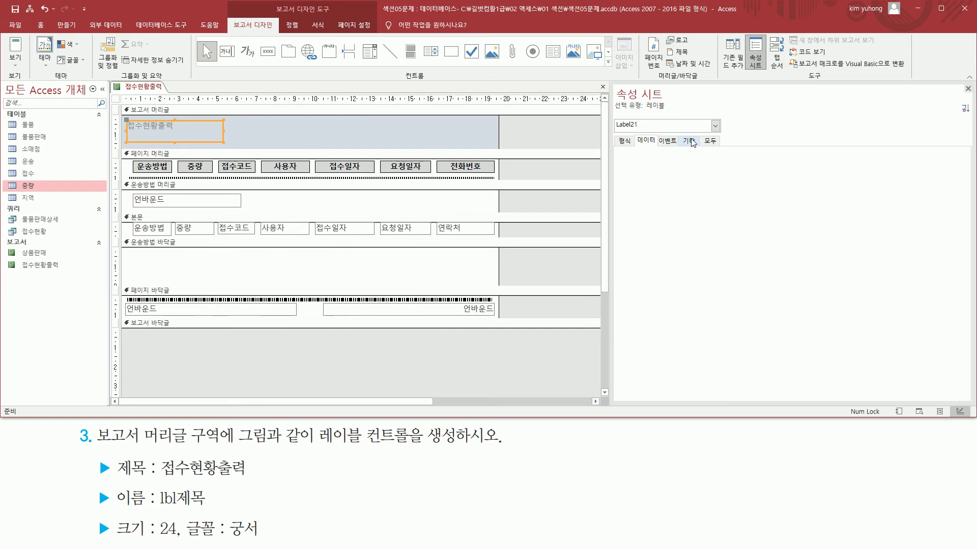
{"action": "left_click", "coordinate": [690, 141]}
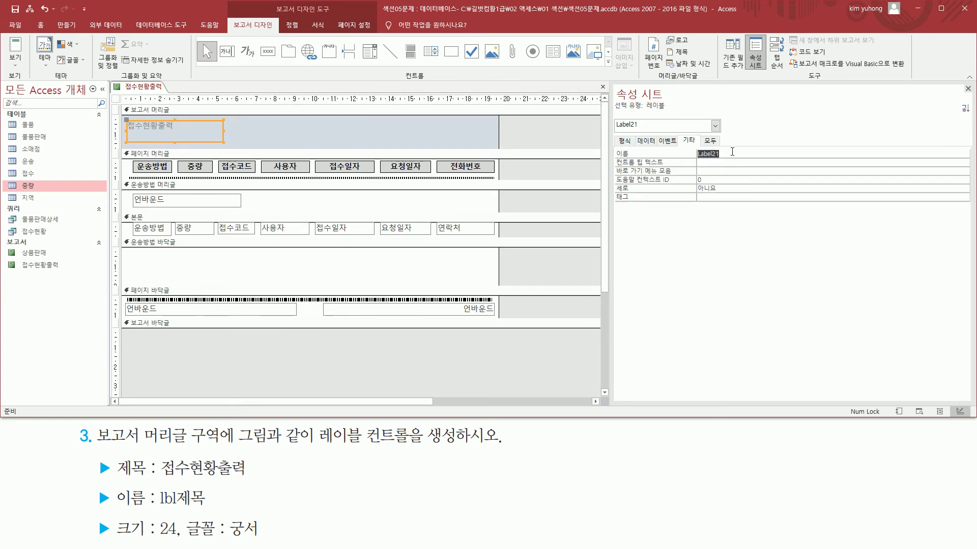
{"action": "left_click", "coordinate": [648, 155]}
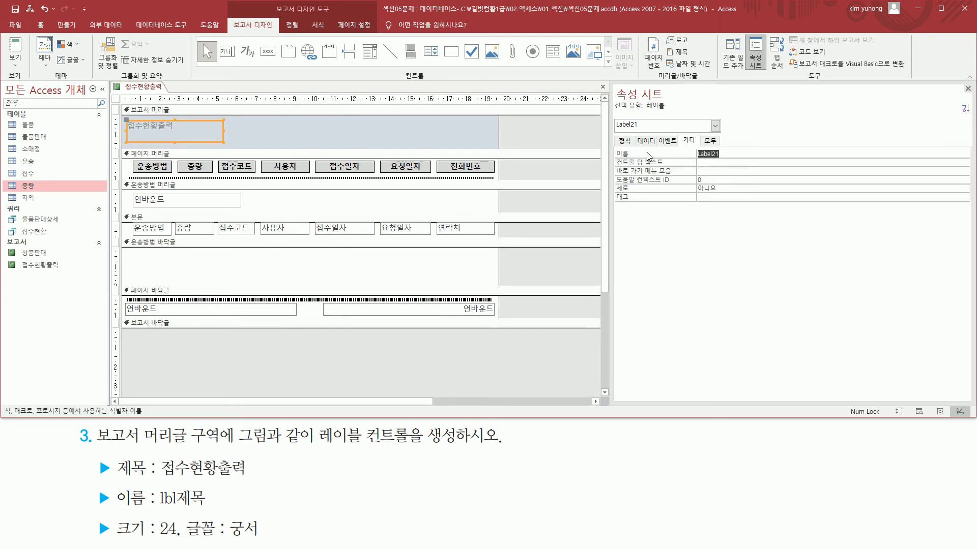
{"action": "key", "text": "BackSpace"}
{"action": "type", "text": "lbl제목"}
{"action": "key", "text": "Return"}
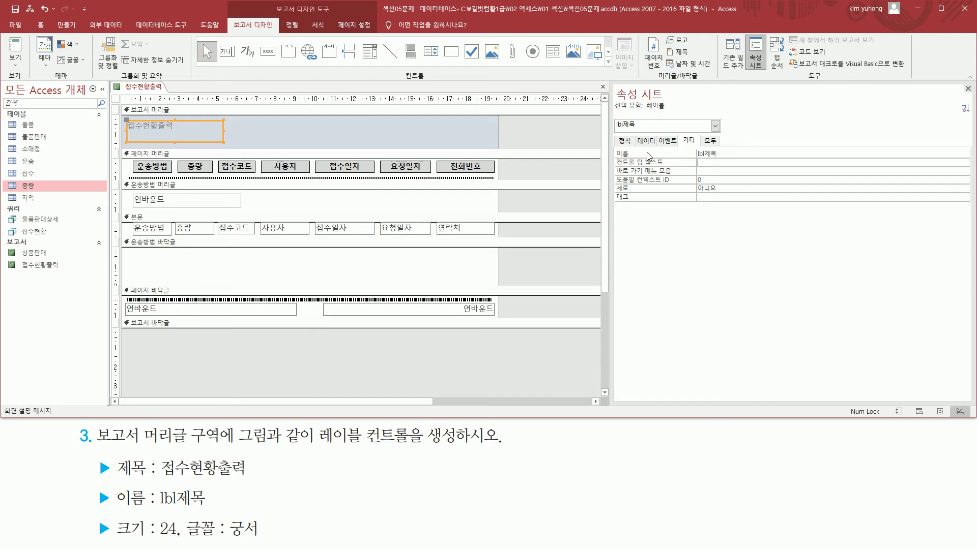
- Set the font of the lbl제목 label to 궁서
{"action": "left_click_drag", "start_coordinate": [116, 515], "coordinate": [274, 541]}
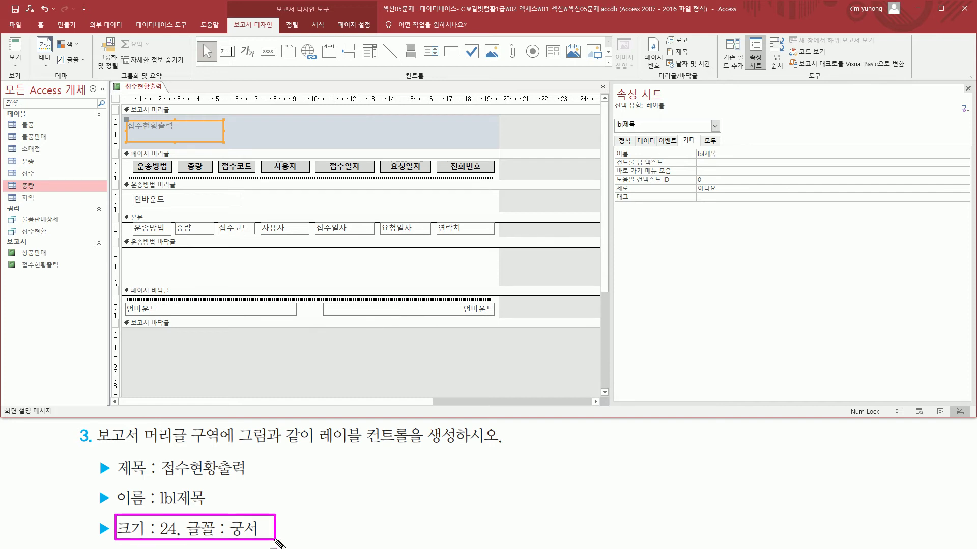
{"action": "left_click_drag", "start_coordinate": [614, 134], "coordinate": [635, 147]}
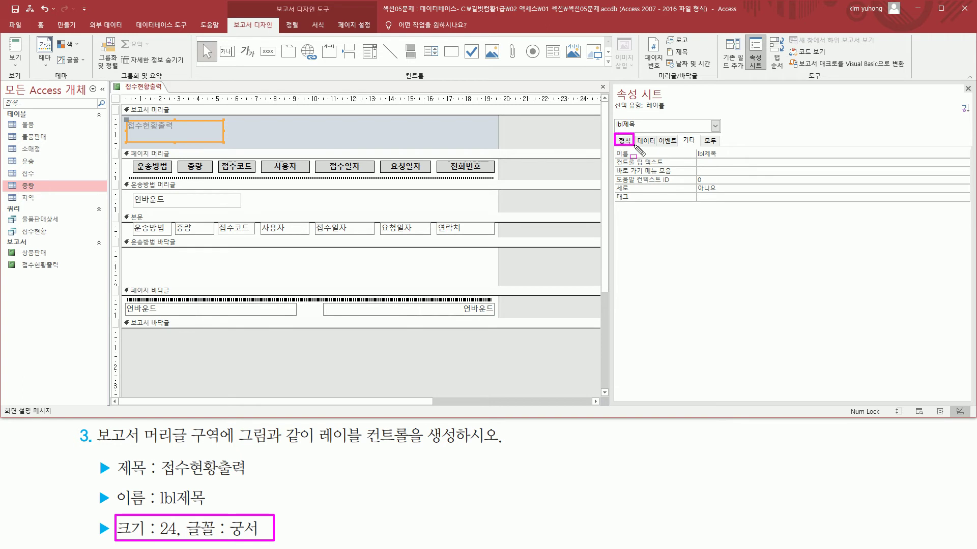
{"action": "key", "text": "Escape"}
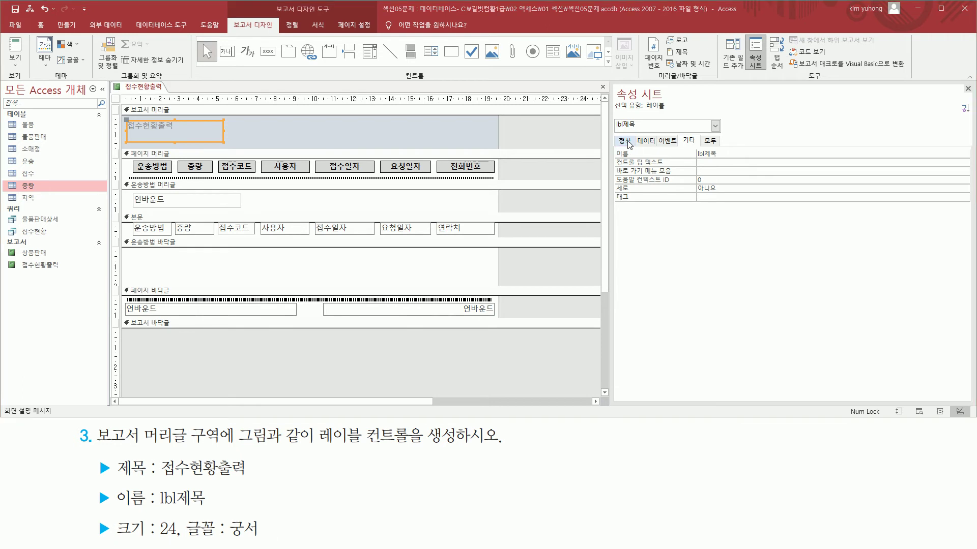
{"action": "left_click", "coordinate": [627, 142]}
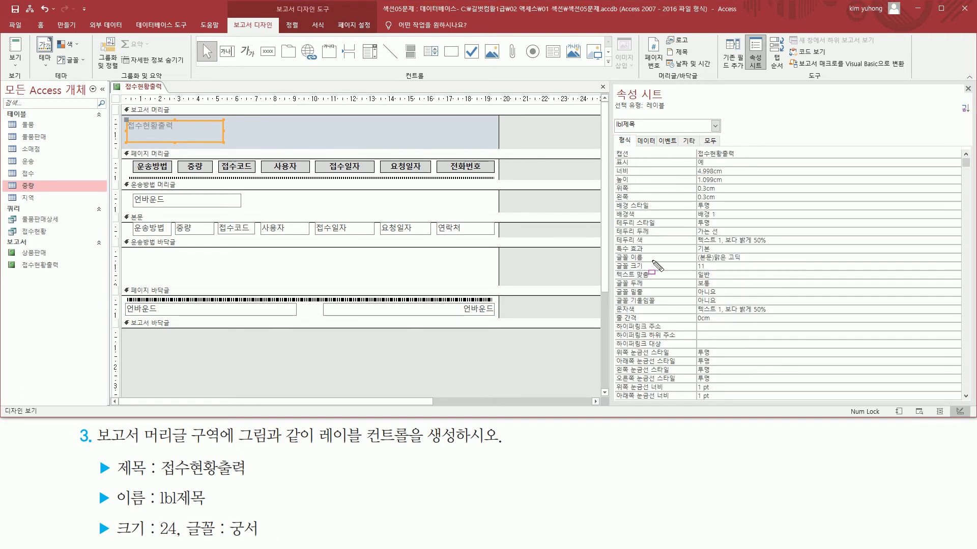
{"action": "mouse_move", "coordinate": [615, 250]}
{"action": "left_mouse_down"}
{"action": "mouse_move", "coordinate": [677, 271]}
{"action": "mouse_move", "coordinate": [772, 272]}
{"action": "left_mouse_up"}
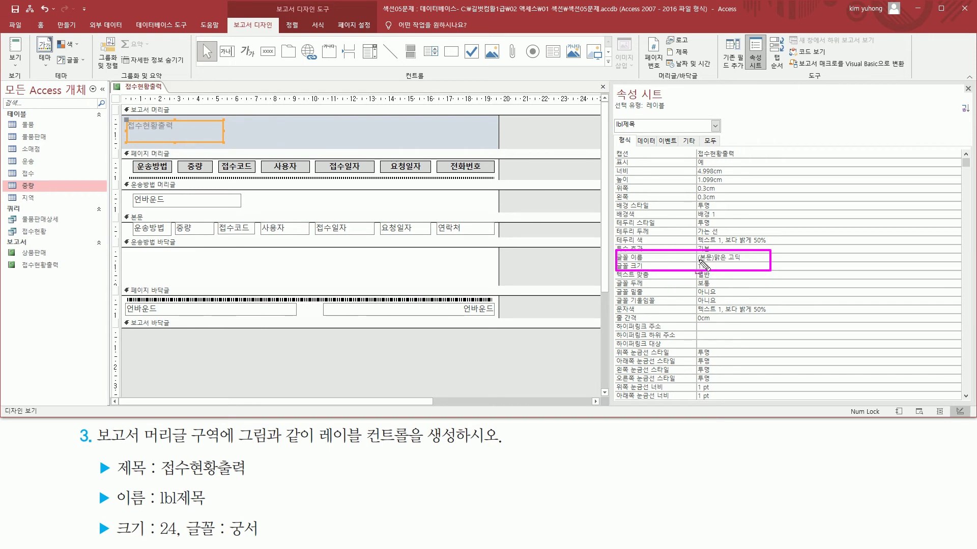
{"action": "key", "text": "Escape"}
{"action": "left_click", "coordinate": [789, 256]}
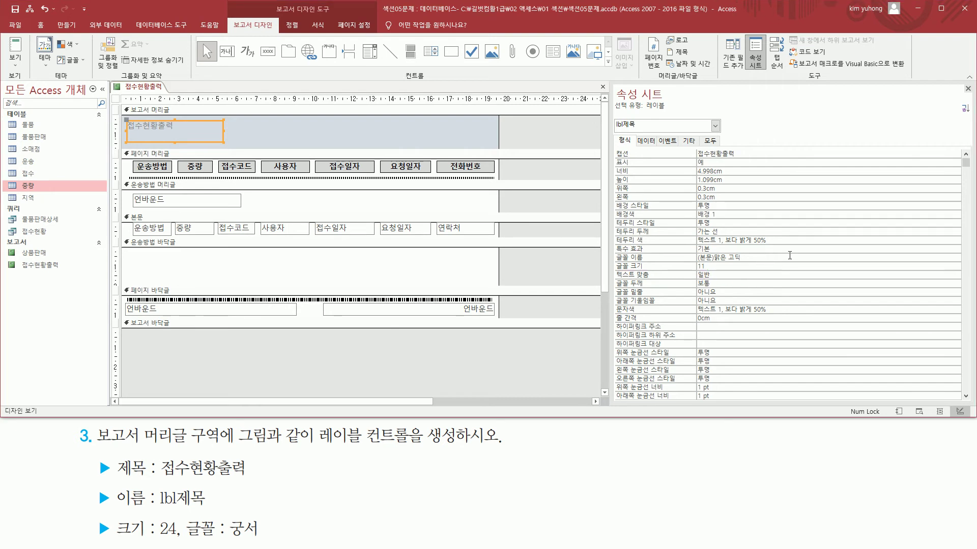
{"action": "left_click", "coordinate": [956, 259]}
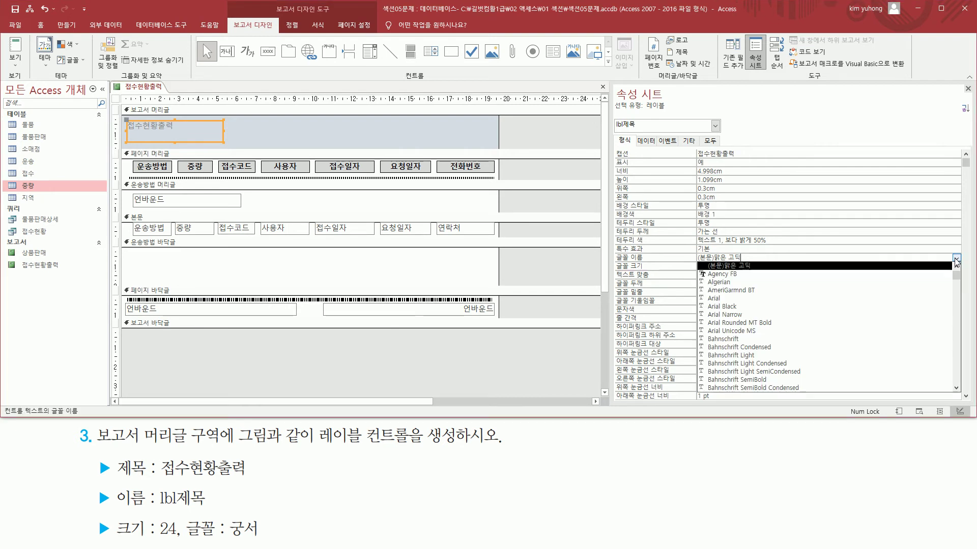
{"action": "left_click_drag", "start_coordinate": [956, 282], "coordinate": [966, 371]}
{"action": "scroll", "coordinate": [885, 337], "scroll_direction": "up", "scroll_amount": 4}
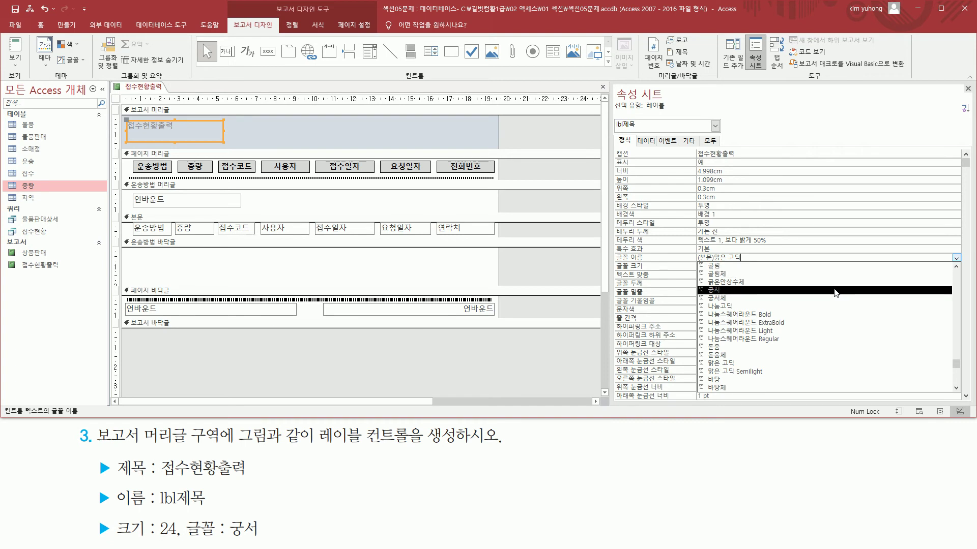
{"action": "left_click", "coordinate": [713, 291]}
- Set the lbl제목 label's font size to 24 and close its properties
{"action": "left_click", "coordinate": [740, 266]}
{"action": "left_click", "coordinate": [956, 267]}
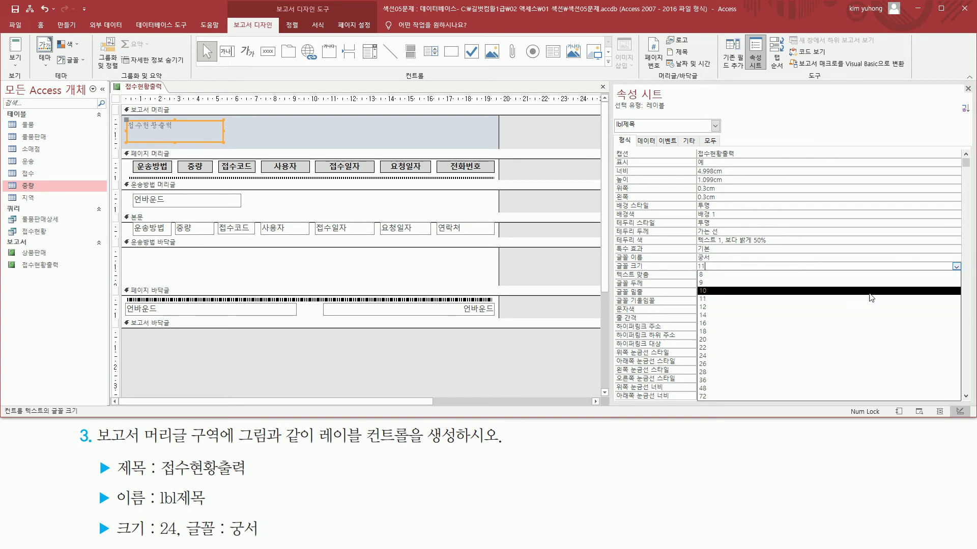
{"action": "left_click", "coordinate": [706, 356]}
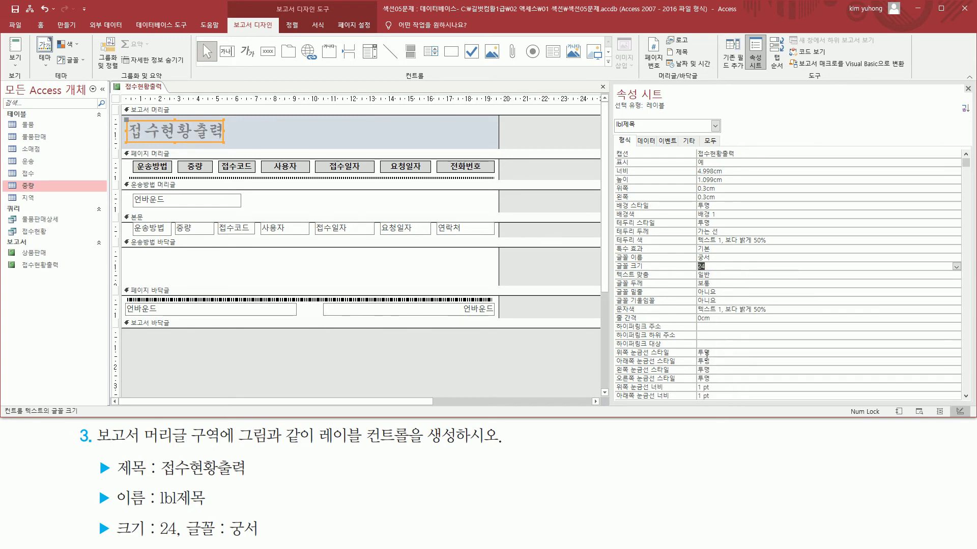
{"action": "left_click_drag", "start_coordinate": [610, 250], "coordinate": [746, 275]}
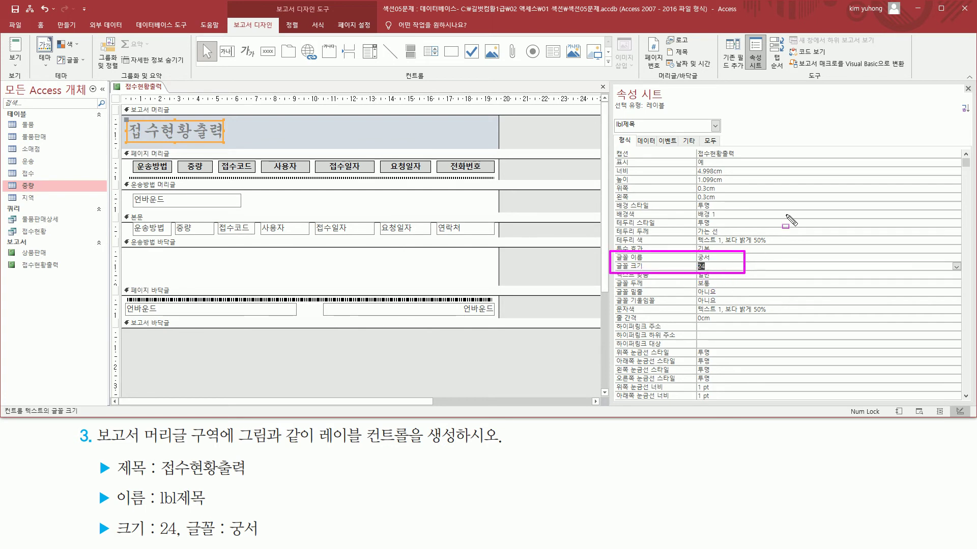
{"action": "left_click", "coordinate": [968, 89]}
{"action": "left_click", "coordinate": [968, 89]}
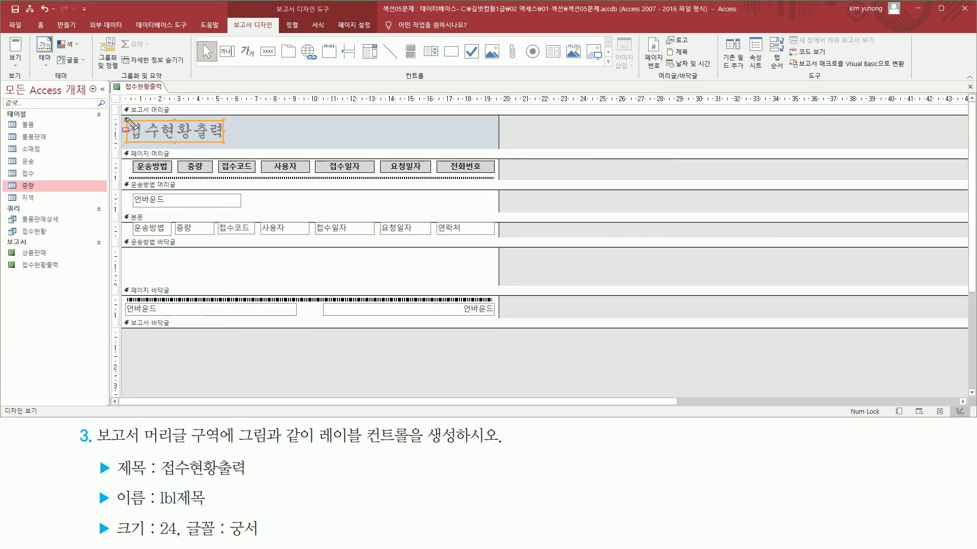
- Widen the 접수현황출력 title label slightly so its enlarged caption fits, keeping its start and height, and deselect it
{"action": "left_click_drag", "start_coordinate": [125, 117], "coordinate": [227, 146]}
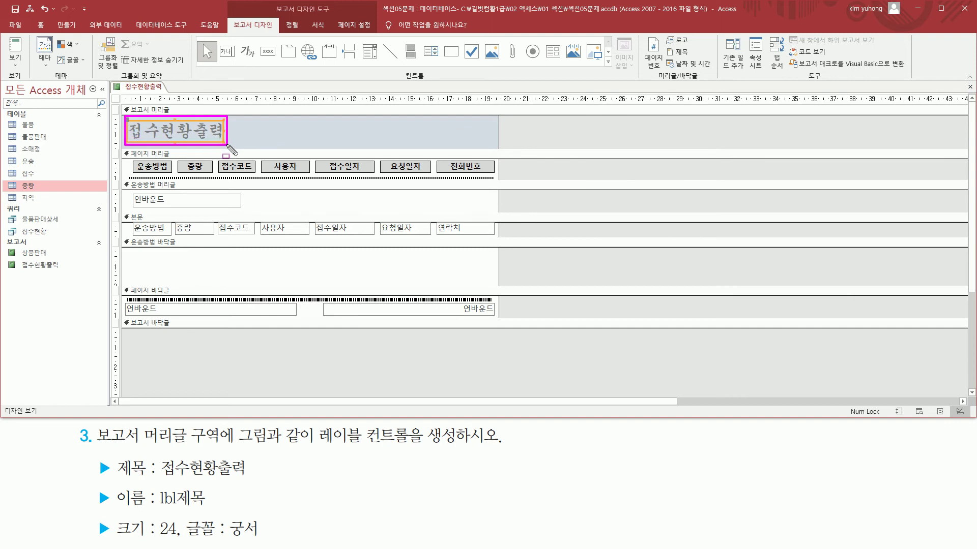
{"action": "left_click_drag", "start_coordinate": [131, 137], "coordinate": [223, 138]}
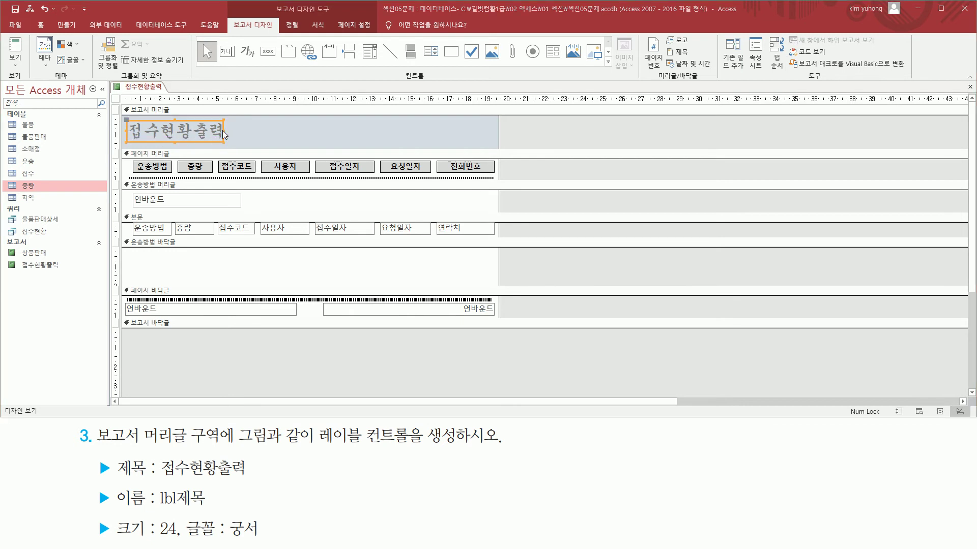
{"action": "left_click_drag", "start_coordinate": [224, 132], "coordinate": [232, 132]}
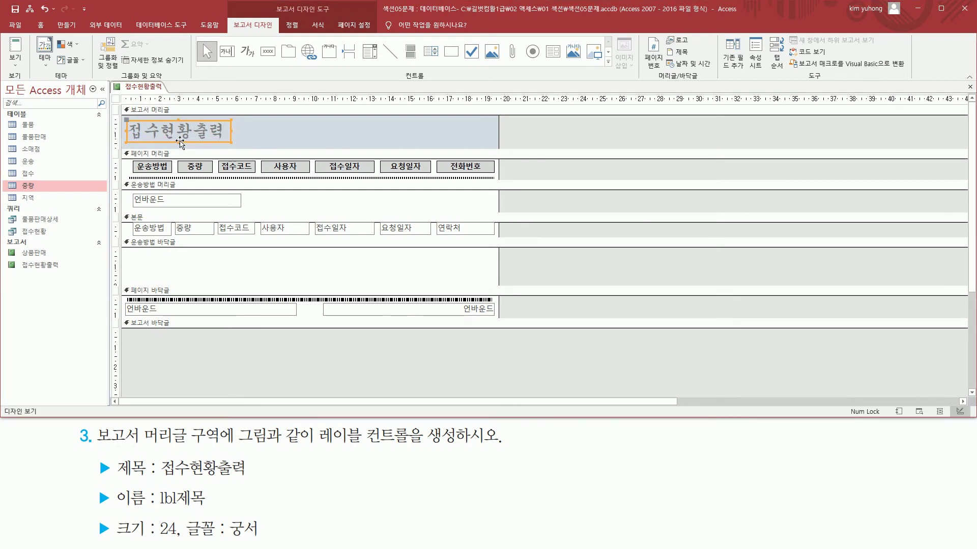
{"action": "left_click", "coordinate": [258, 134]}
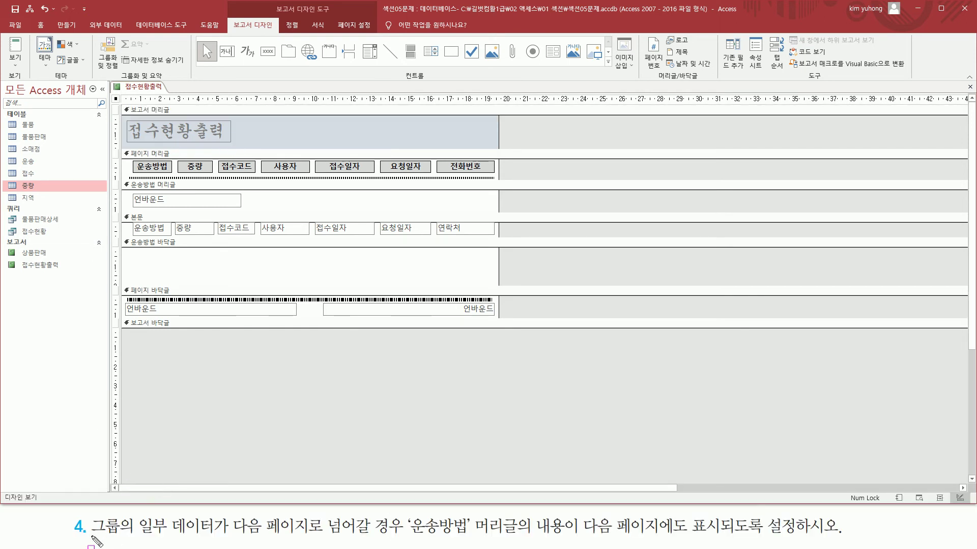
- Review the requirement for repeating the 운송방법 header on the next page and locate that header section in the design
{"action": "left_click_drag", "start_coordinate": [93, 536], "coordinate": [517, 537]}
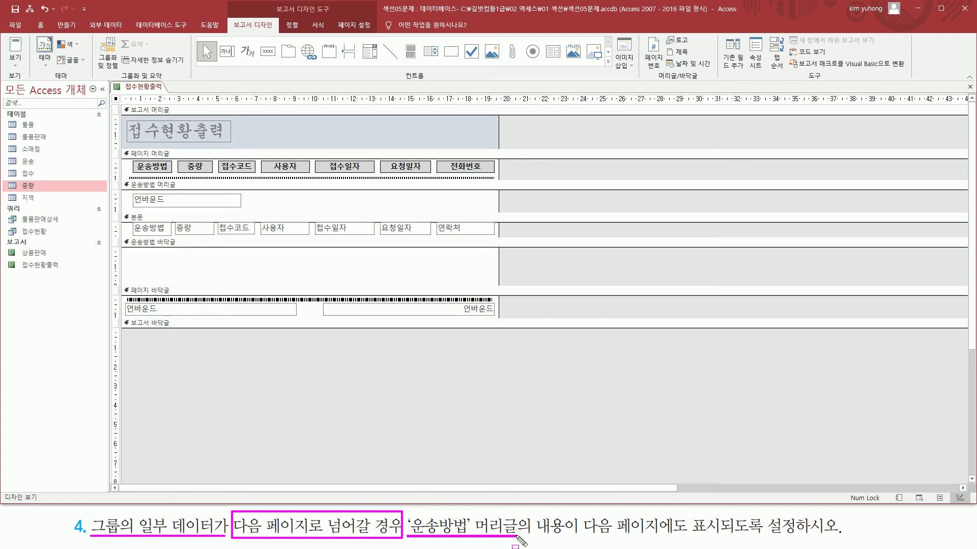
{"action": "mouse_move", "coordinate": [580, 512]}
{"action": "left_mouse_down"}
{"action": "mouse_move", "coordinate": [608, 538]}
{"action": "mouse_move", "coordinate": [812, 538]}
{"action": "left_mouse_up"}
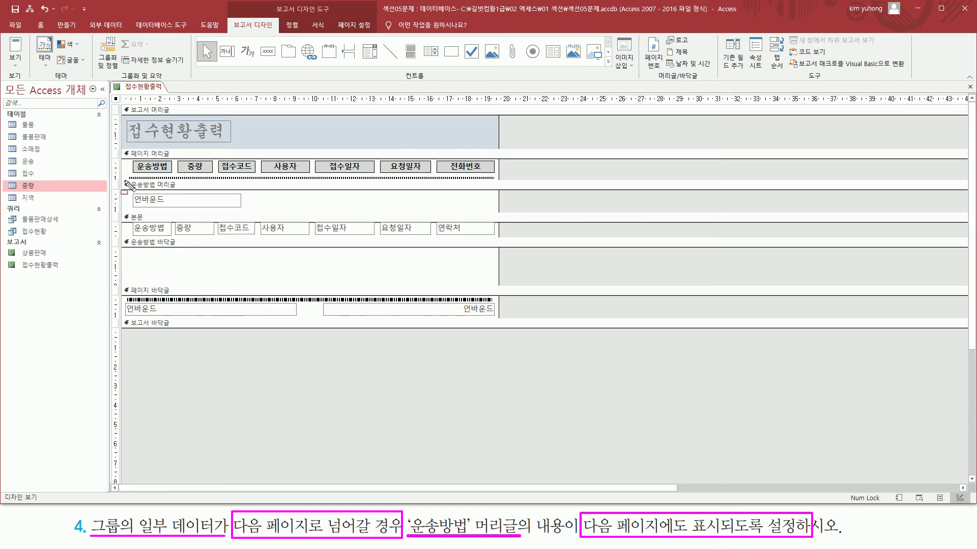
{"action": "mouse_move", "coordinate": [122, 180]}
{"action": "left_mouse_down"}
{"action": "mouse_move", "coordinate": [316, 209]}
{"action": "mouse_move", "coordinate": [474, 217]}
{"action": "mouse_move", "coordinate": [500, 208]}
{"action": "left_mouse_up"}
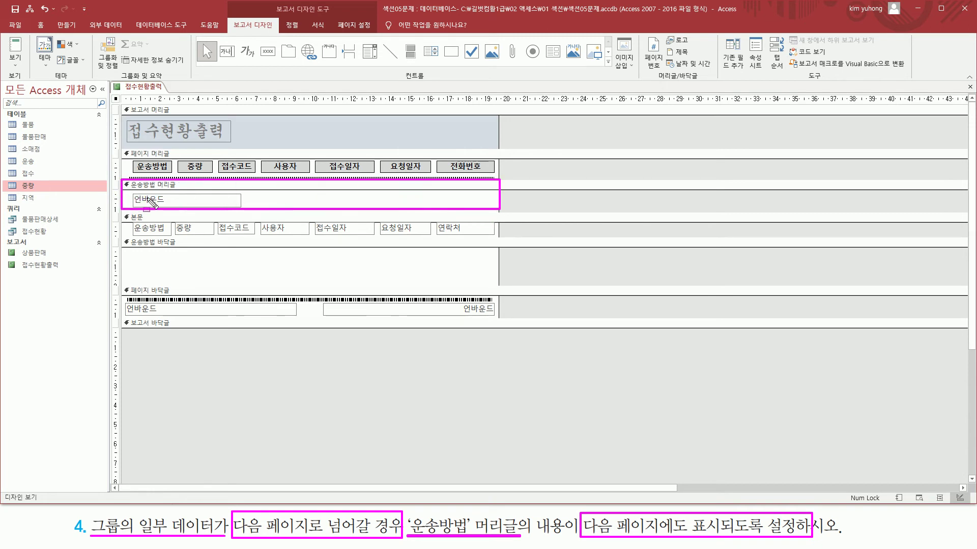
{"action": "left_click_drag", "start_coordinate": [134, 203], "coordinate": [167, 203]}
{"action": "key", "text": "Escape"}
- Open the report's print preview and examine the 운송방법 group header areas through to the end of page 1
{"action": "left_click", "coordinate": [15, 64]}
{"action": "left_click", "coordinate": [86, 119]}
{"action": "left_click_drag", "start_coordinate": [145, 260], "coordinate": [288, 274]}
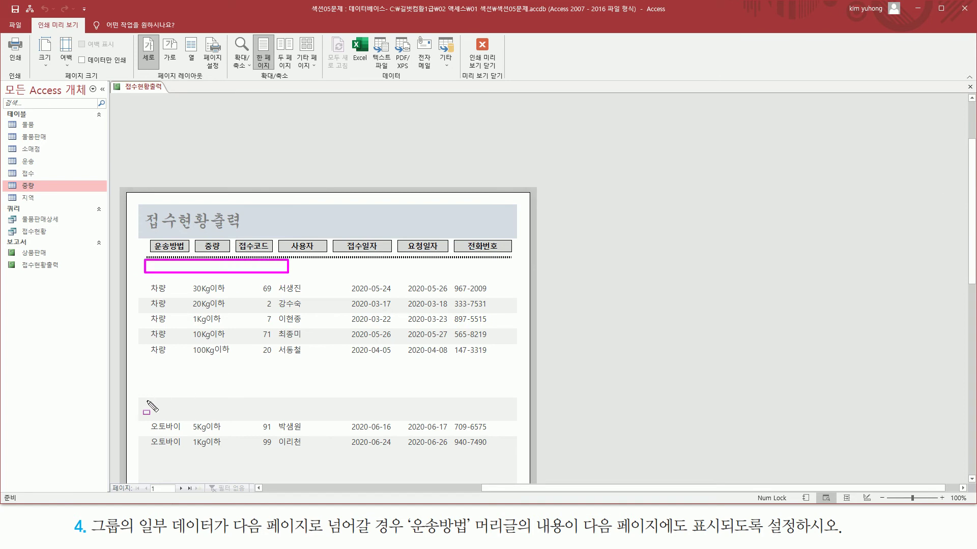
{"action": "key", "text": "Escape"}
{"action": "scroll", "coordinate": [205, 349], "scroll_direction": "down", "scroll_amount": 3}
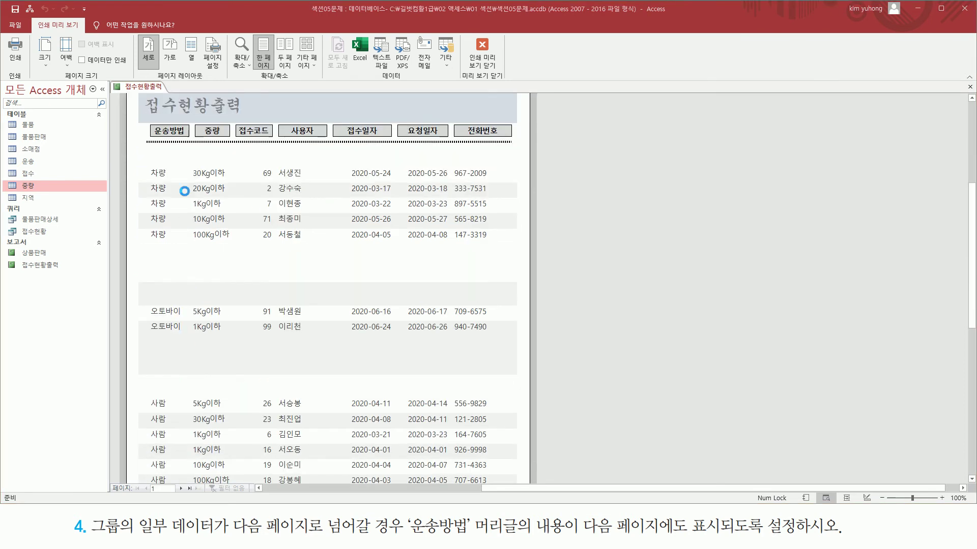
{"action": "scroll", "coordinate": [173, 288], "scroll_direction": "down", "scroll_amount": 1}
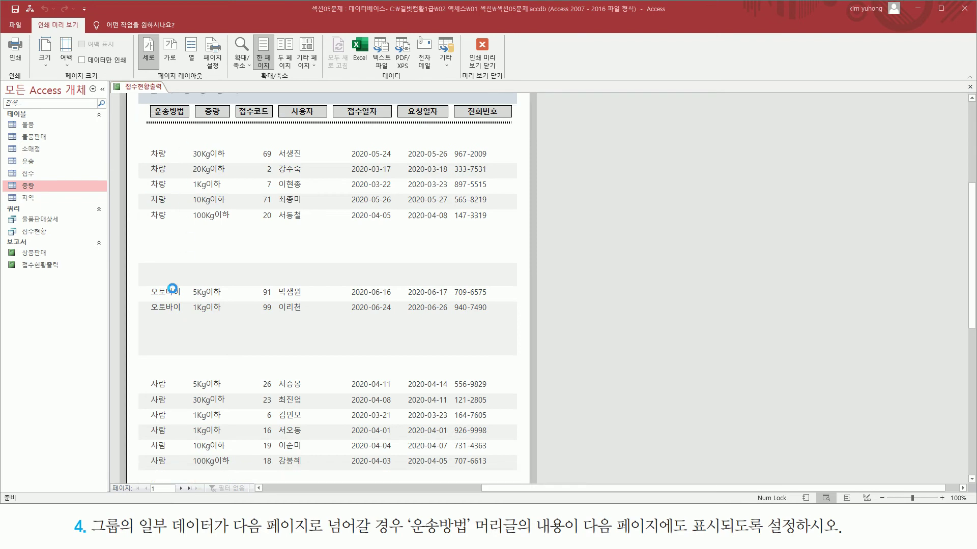
{"action": "scroll", "coordinate": [173, 288], "scroll_direction": "down", "scroll_amount": 1}
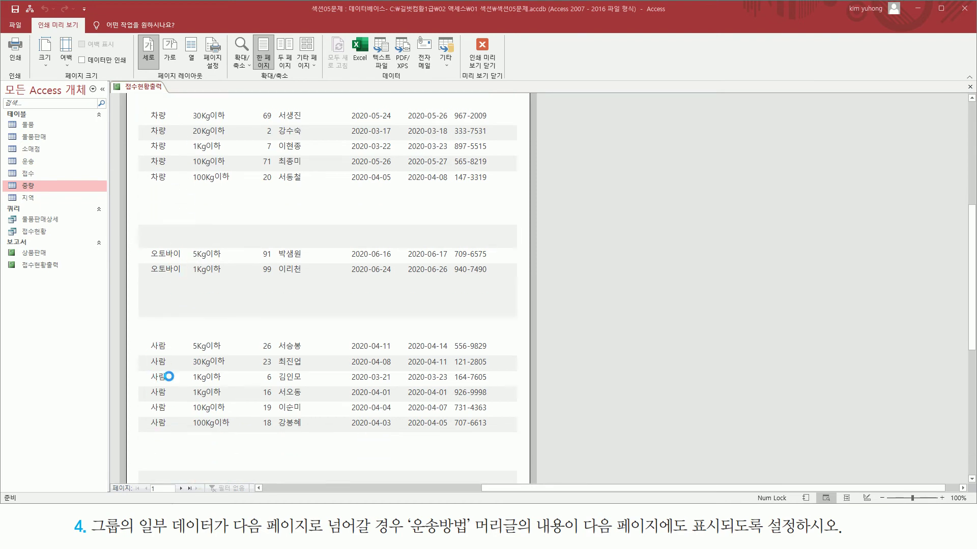
{"action": "scroll", "coordinate": [169, 376], "scroll_direction": "down", "scroll_amount": 4}
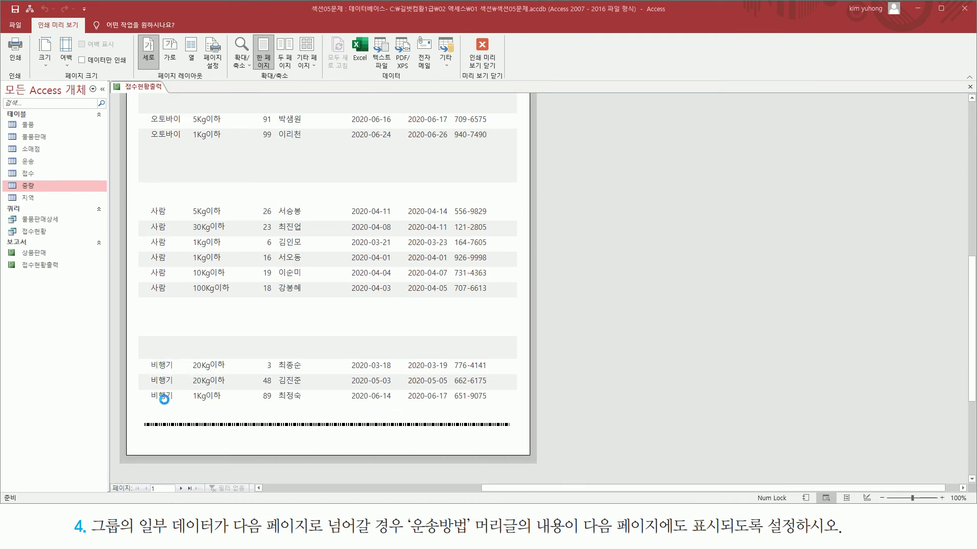
- Go to page 2 of the preview and check whether the carried-over 비행기 group has its 운송방법 header
{"action": "left_click", "coordinate": [182, 488]}
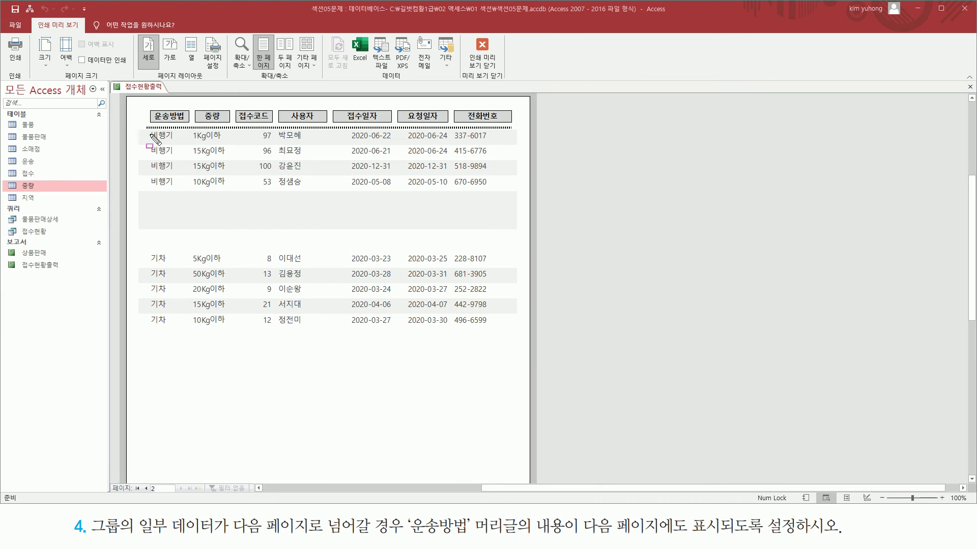
{"action": "mouse_move", "coordinate": [148, 131]}
{"action": "left_mouse_down"}
{"action": "mouse_move", "coordinate": [224, 169]}
{"action": "mouse_move", "coordinate": [172, 203]}
{"action": "mouse_move", "coordinate": [177, 186]}
{"action": "left_mouse_up"}
{"action": "left_click_drag", "start_coordinate": [93, 535], "coordinate": [560, 536]}
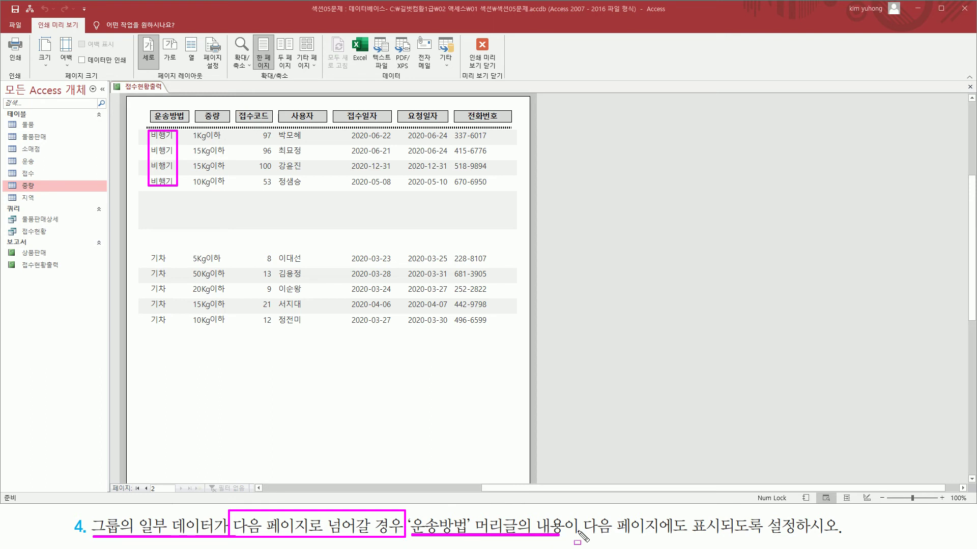
{"action": "key", "text": "Escape"}
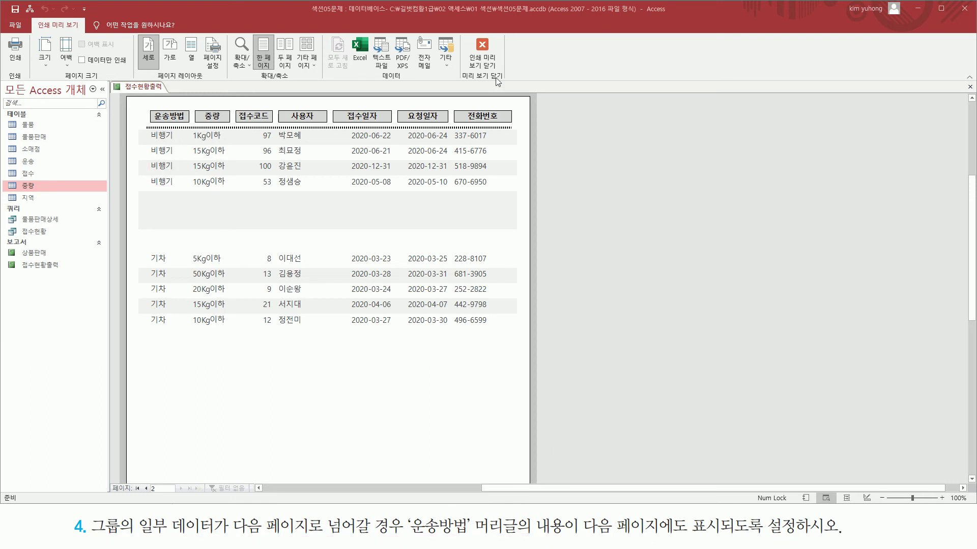
- Leave the print preview and set the 운송방법 group header section's 반복 실행 구역 property to 예
{"action": "left_click", "coordinate": [478, 61]}
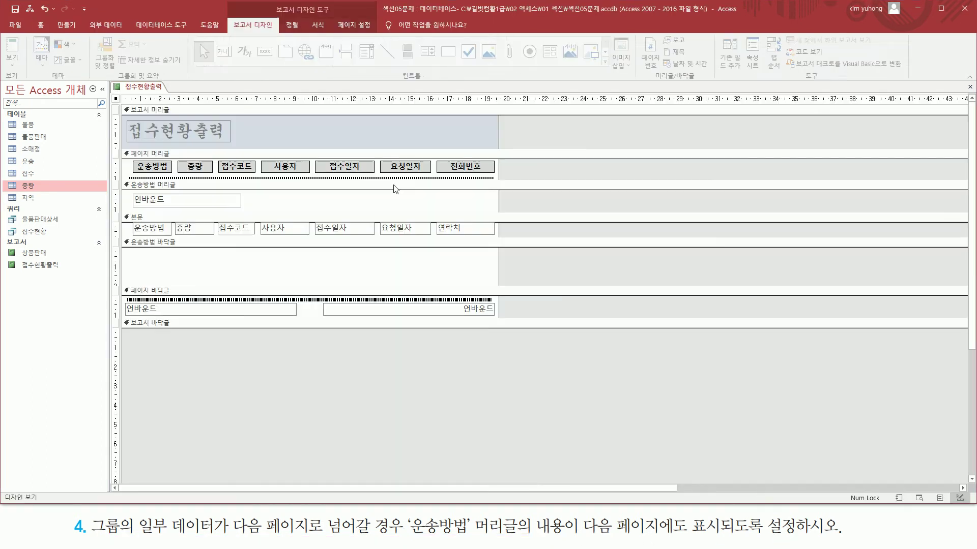
{"action": "left_click", "coordinate": [158, 186]}
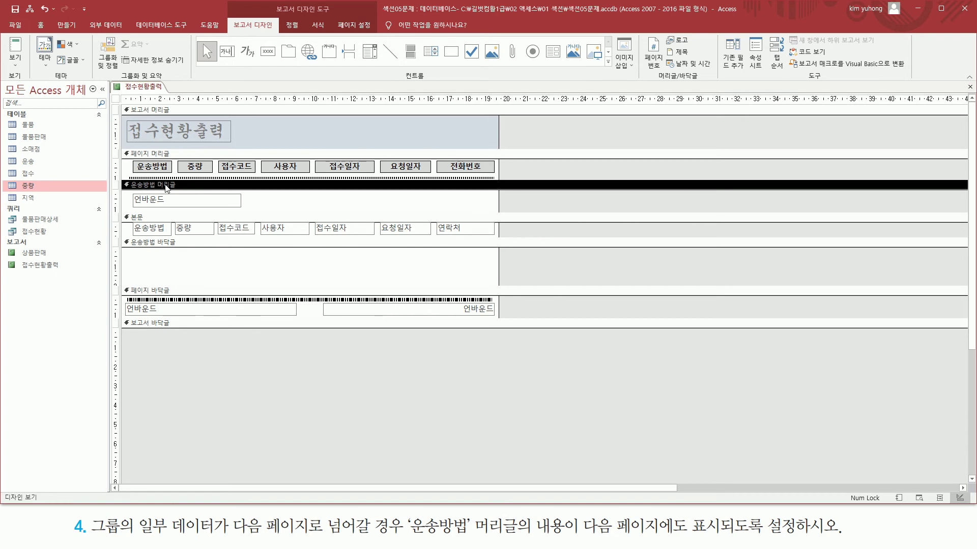
{"action": "double_click", "coordinate": [200, 188]}
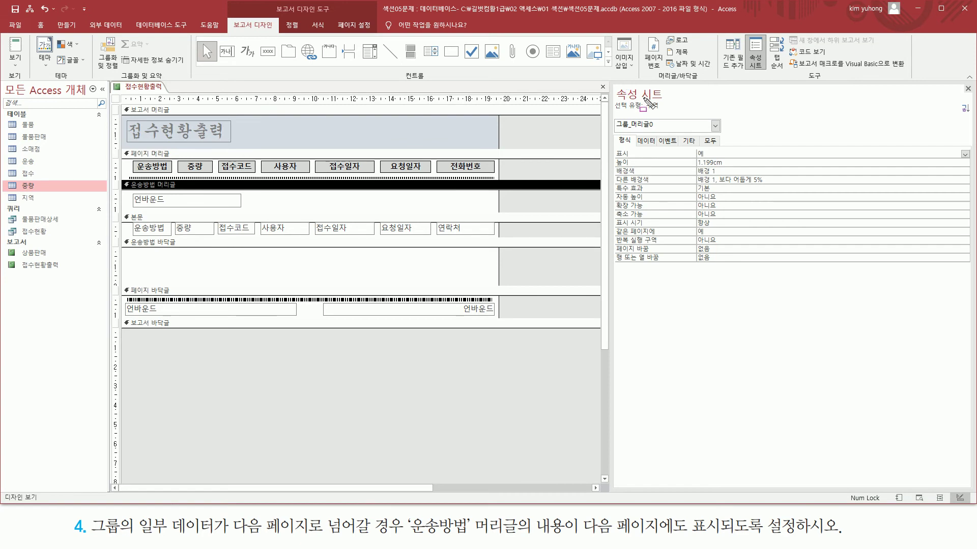
{"action": "mouse_move", "coordinate": [644, 110]}
{"action": "left_mouse_down"}
{"action": "mouse_move", "coordinate": [661, 109]}
{"action": "mouse_move", "coordinate": [658, 131]}
{"action": "left_mouse_up"}
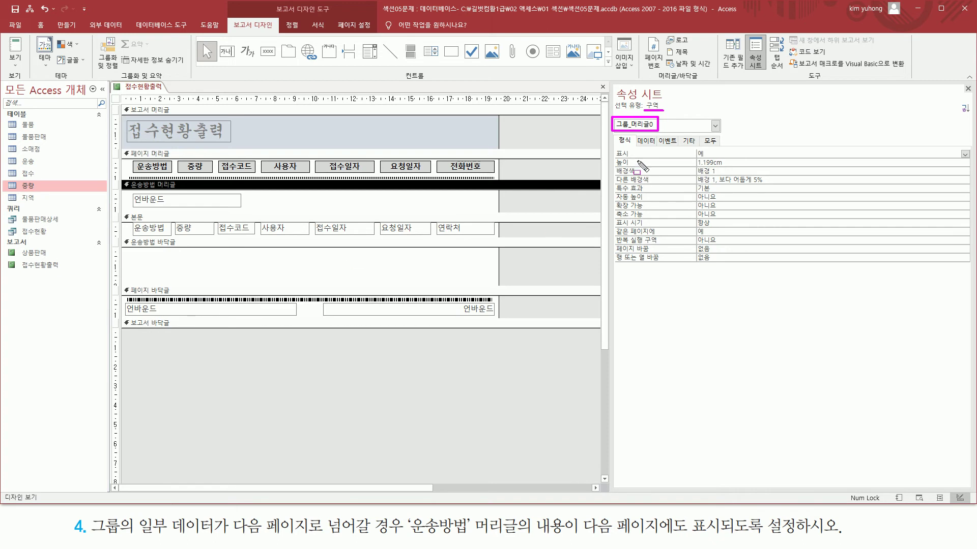
{"action": "left_click_drag", "start_coordinate": [613, 131], "coordinate": [637, 145]}
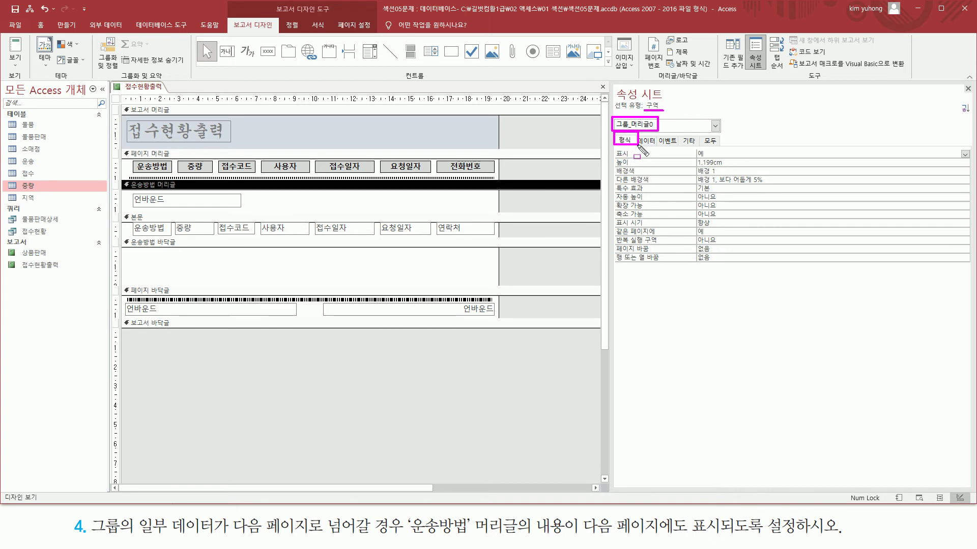
{"action": "left_click_drag", "start_coordinate": [614, 233], "coordinate": [668, 246]}
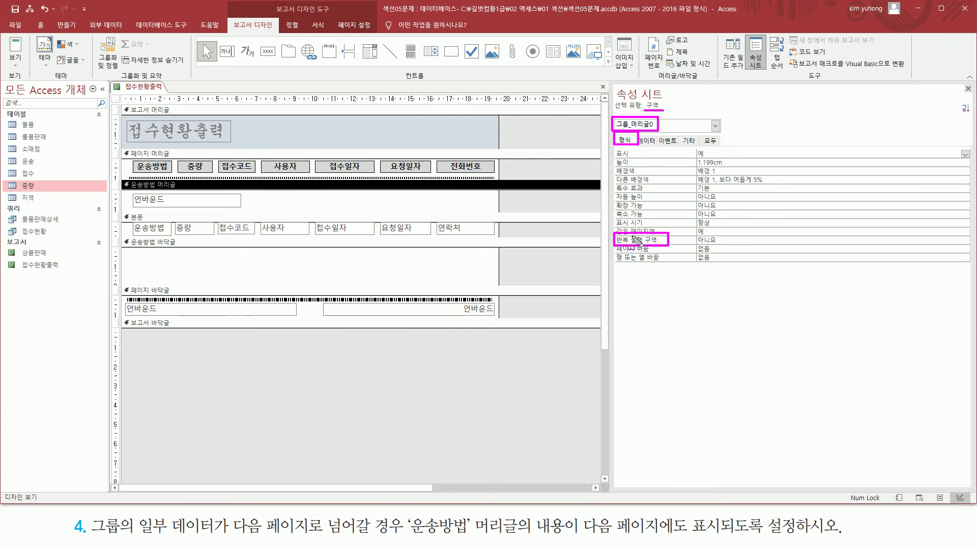
{"action": "key", "text": "Escape"}
{"action": "left_click", "coordinate": [733, 240]}
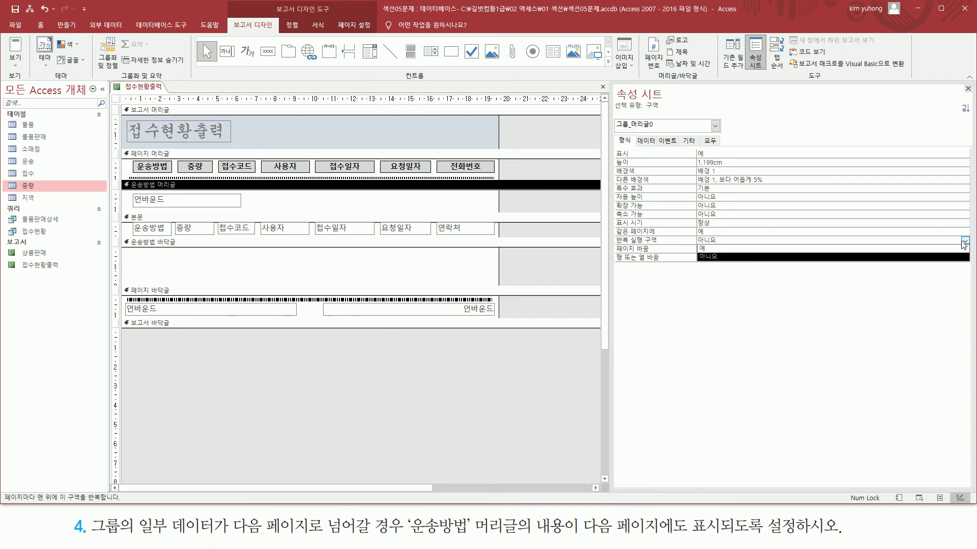
{"action": "left_click", "coordinate": [740, 249]}
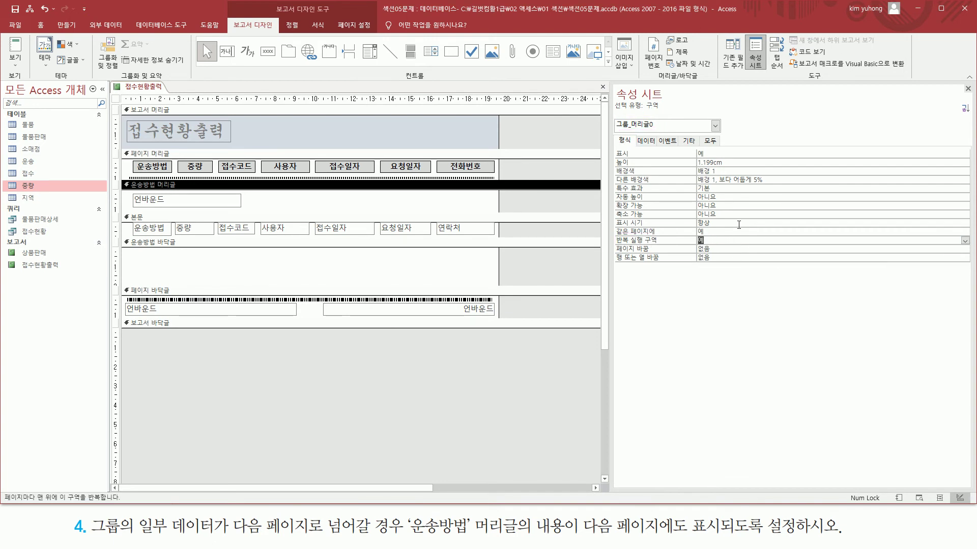
{"action": "left_click", "coordinate": [967, 88]}
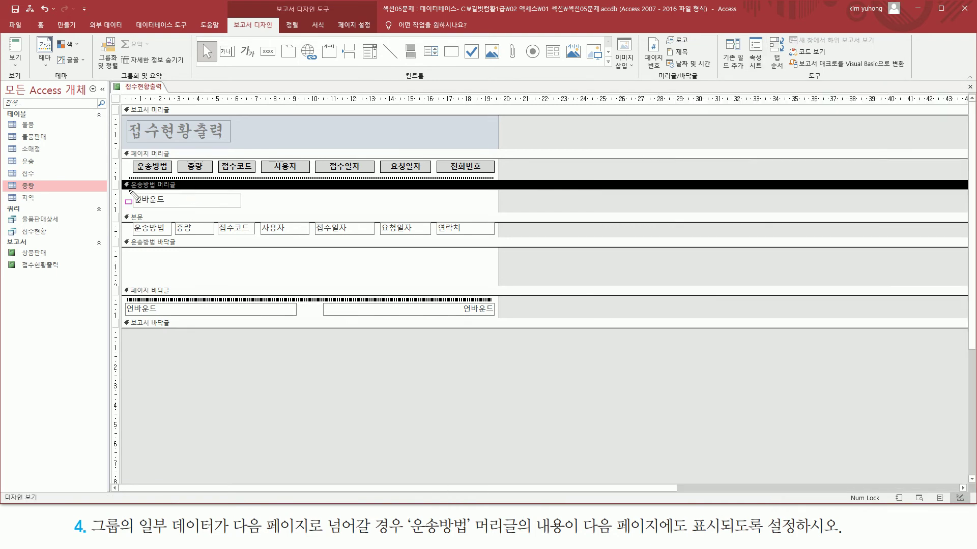
- Review the display-format and border-style requirement for txt운송방법 and locate that text box in the 운송방법 header
{"action": "left_click_drag", "start_coordinate": [131, 191], "coordinate": [262, 213]}
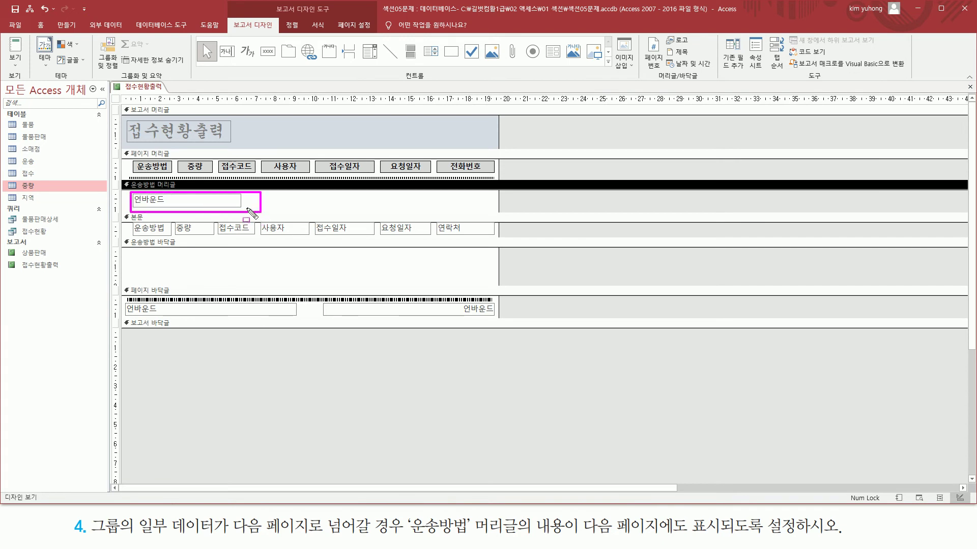
{"action": "left_click_drag", "start_coordinate": [131, 206], "coordinate": [238, 206]}
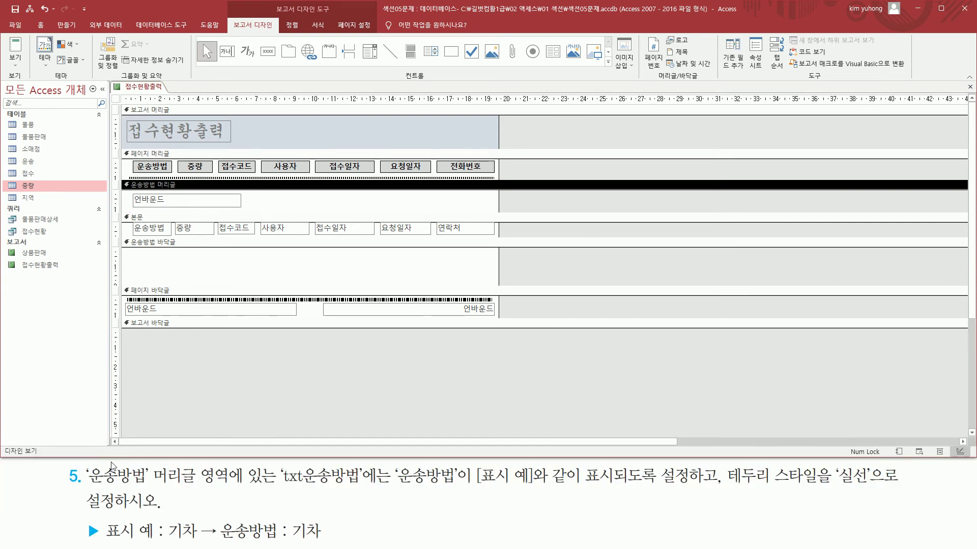
{"action": "mouse_move", "coordinate": [87, 487]}
{"action": "left_mouse_down"}
{"action": "mouse_move", "coordinate": [360, 484]}
{"action": "mouse_move", "coordinate": [364, 466]}
{"action": "left_mouse_up"}
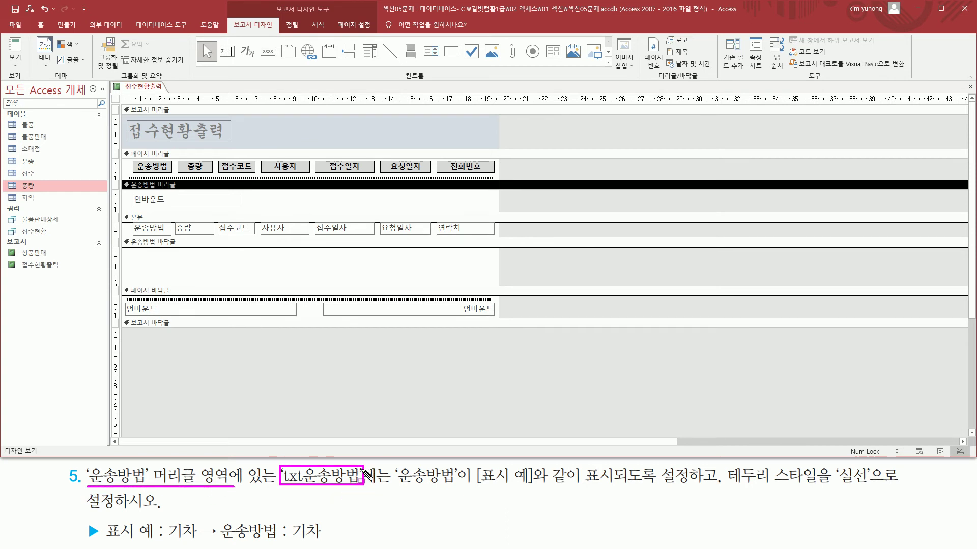
{"action": "left_click_drag", "start_coordinate": [132, 192], "coordinate": [243, 209]}
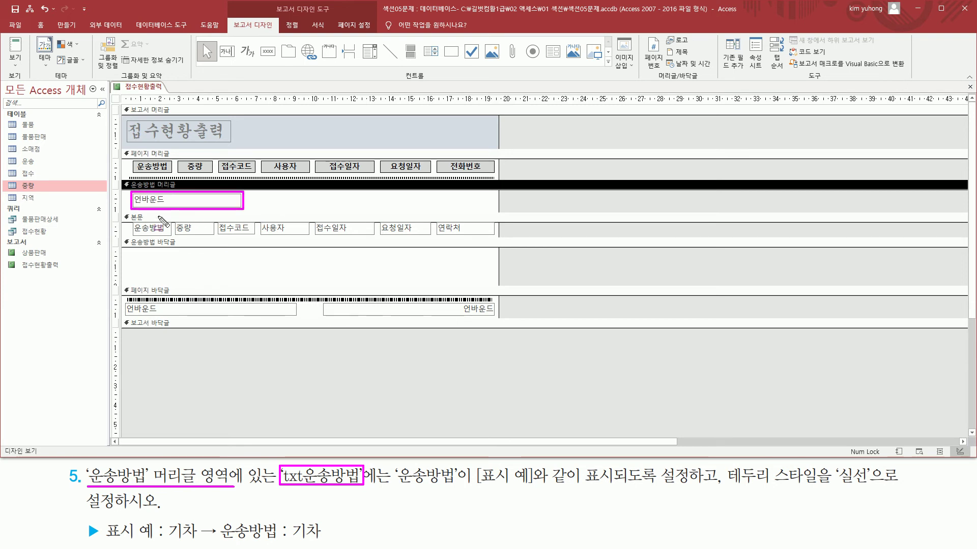
{"action": "mouse_move", "coordinate": [395, 486]}
{"action": "left_mouse_down"}
{"action": "mouse_move", "coordinate": [692, 488]}
{"action": "mouse_move", "coordinate": [821, 467]}
{"action": "mouse_move", "coordinate": [876, 487]}
{"action": "left_mouse_up"}
{"action": "left_click_drag", "start_coordinate": [86, 514], "coordinate": [173, 515]}
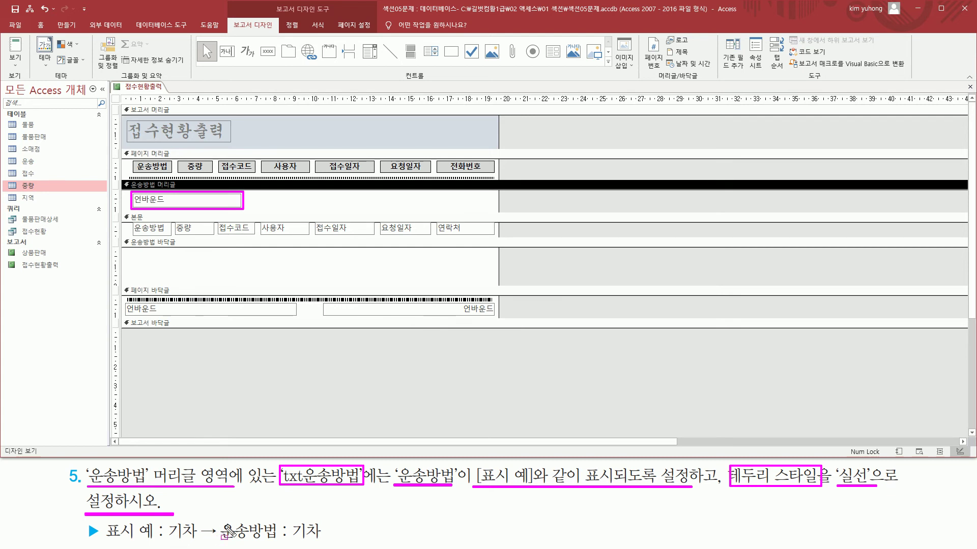
{"action": "mouse_move", "coordinate": [220, 514]}
{"action": "left_mouse_down"}
{"action": "mouse_move", "coordinate": [236, 532]}
{"action": "mouse_move", "coordinate": [325, 545]}
{"action": "left_mouse_up"}
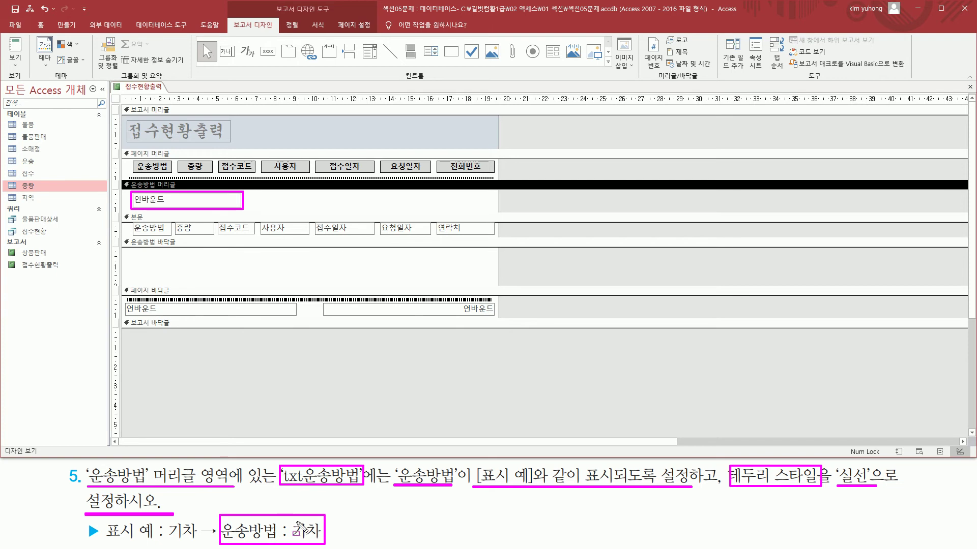
{"action": "mouse_move", "coordinate": [224, 541]}
{"action": "left_mouse_down"}
{"action": "mouse_move", "coordinate": [288, 540]}
{"action": "mouse_move", "coordinate": [294, 522]}
{"action": "left_mouse_up"}
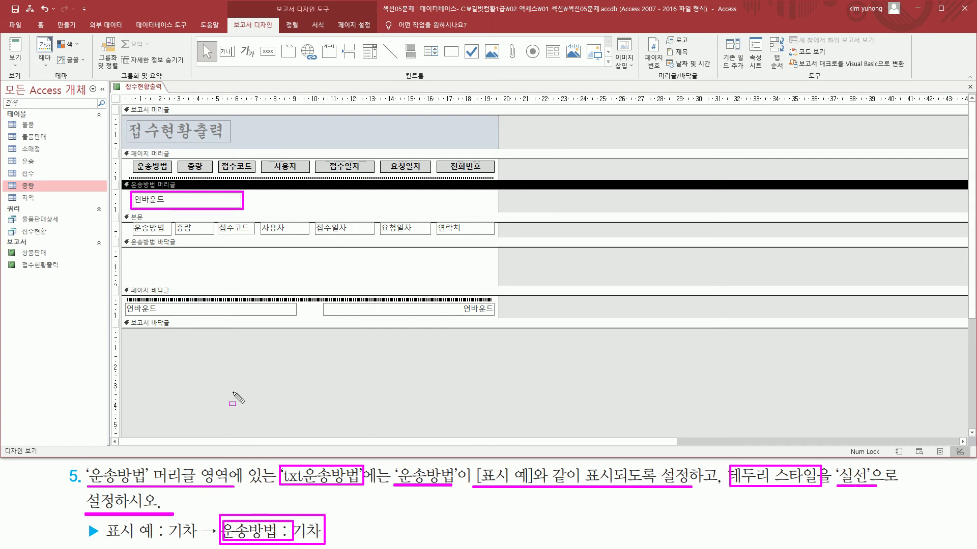
{"action": "key", "text": "Escape"}
- Enter ="운송방법 : " as the control source of the txt운송방법 text box in the 운송방법 header
{"action": "left_click", "coordinate": [152, 199]}
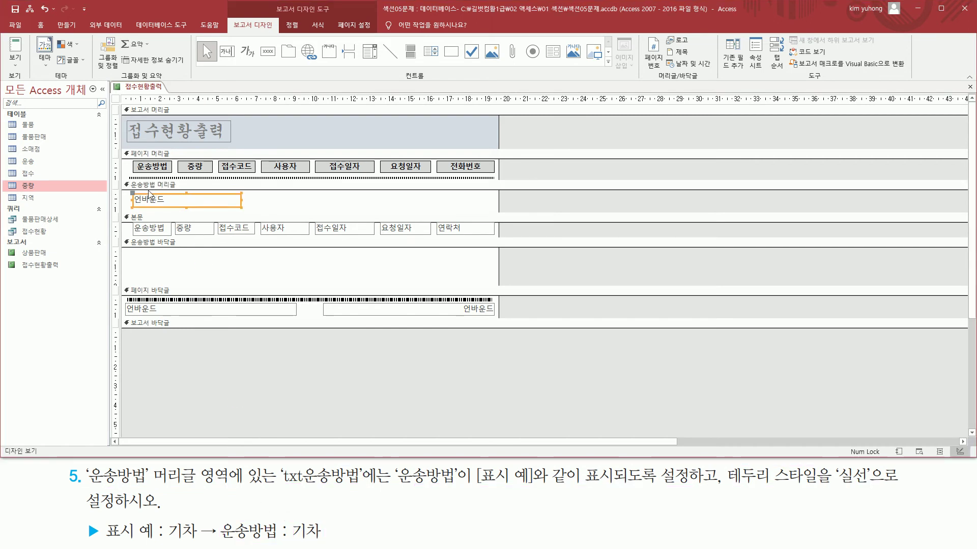
{"action": "double_click", "coordinate": [157, 195]}
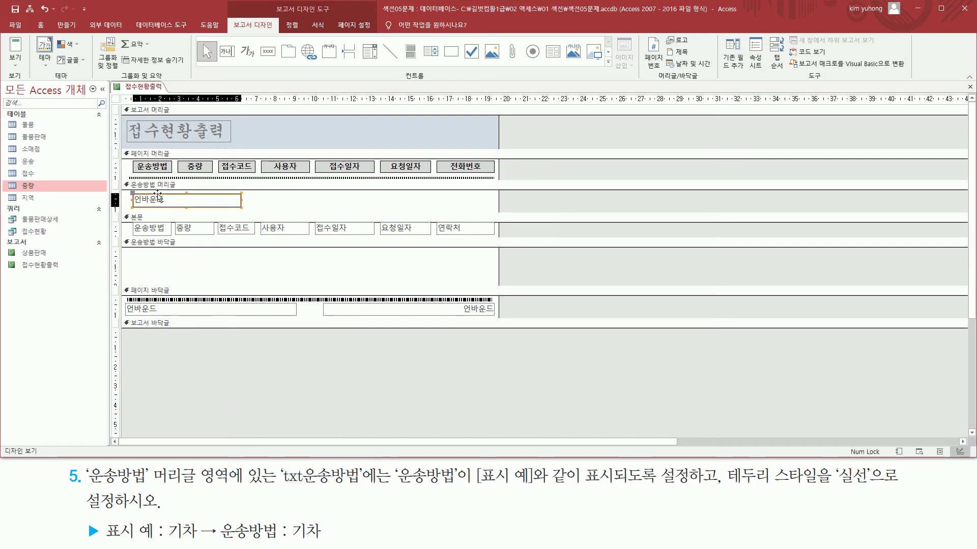
{"action": "left_click_drag", "start_coordinate": [277, 488], "coordinate": [362, 487]}
{"action": "mouse_move", "coordinate": [613, 134]}
{"action": "left_mouse_down"}
{"action": "mouse_move", "coordinate": [613, 116]}
{"action": "mouse_move", "coordinate": [651, 124]}
{"action": "mouse_move", "coordinate": [642, 133]}
{"action": "left_mouse_up"}
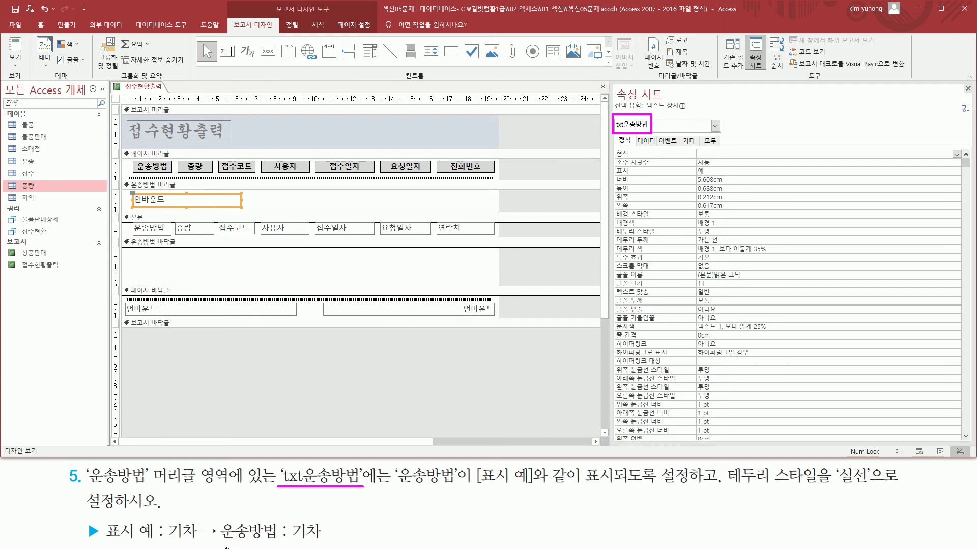
{"action": "left_click_drag", "start_coordinate": [220, 541], "coordinate": [322, 542]}
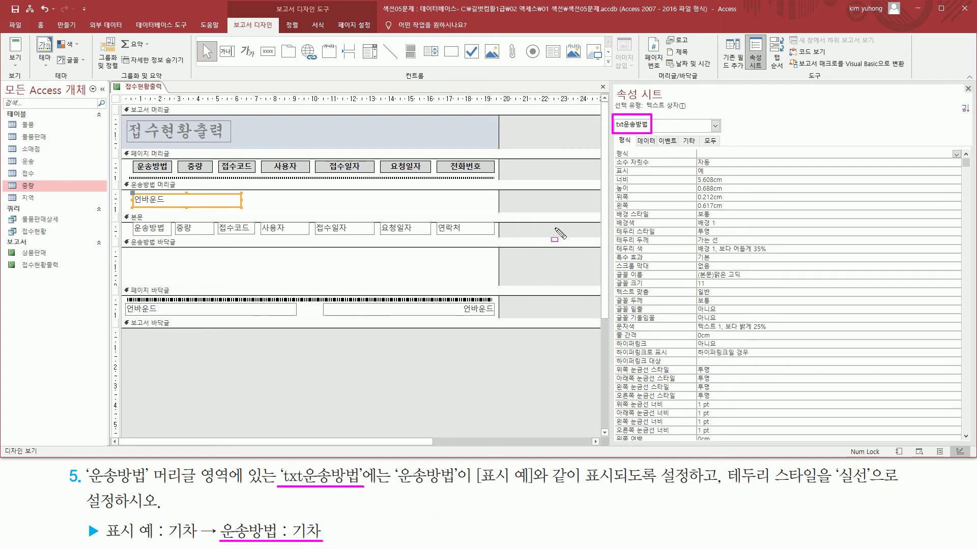
{"action": "left_click_drag", "start_coordinate": [636, 134], "coordinate": [658, 146]}
{"action": "key", "text": "Escape"}
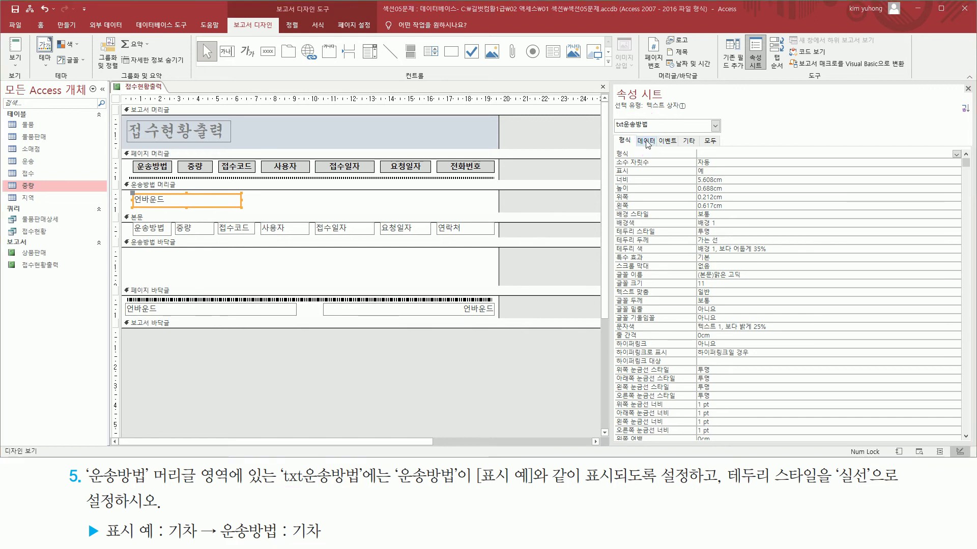
{"action": "left_click", "coordinate": [646, 142]}
{"action": "left_click_drag", "start_coordinate": [613, 146], "coordinate": [812, 158]}
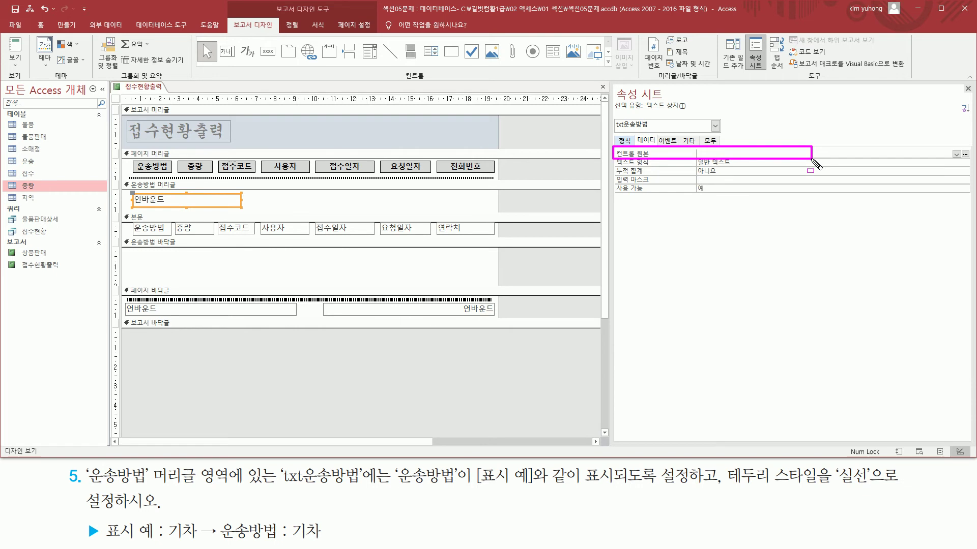
{"action": "key", "text": "Escape"}
{"action": "left_click", "coordinate": [773, 152]}
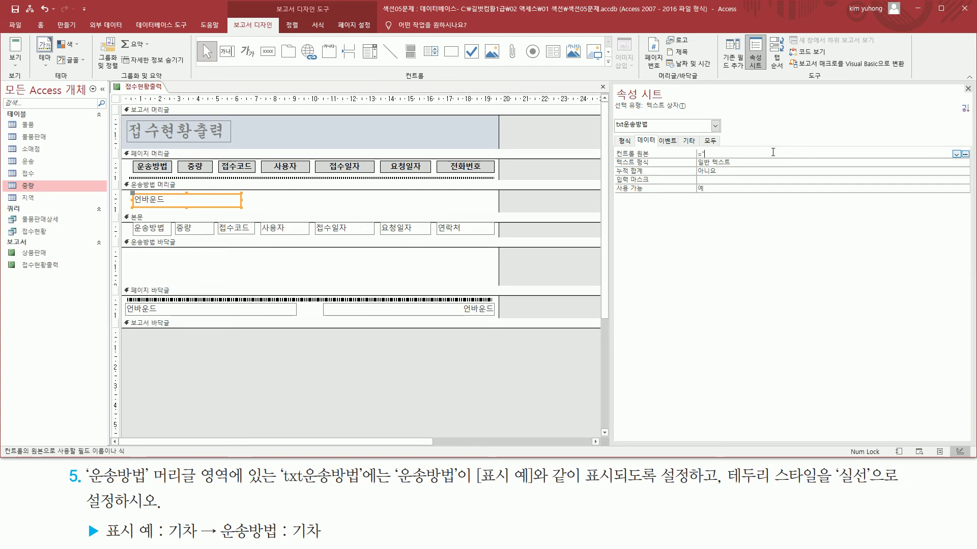
{"action": "type", "text": "=\"운송방법 : \""}
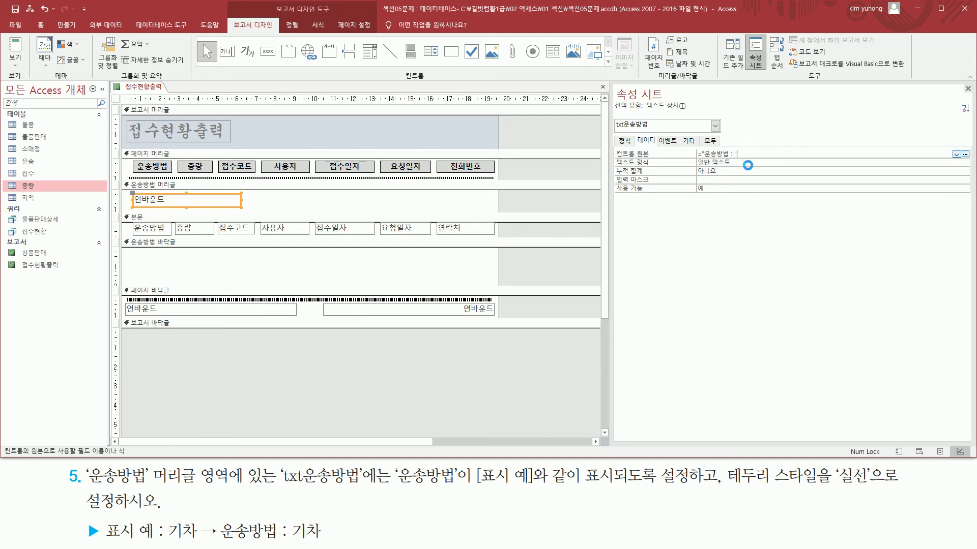
- Append & [운송방법] to the control source of txt운송방법 so the fixed text is joined with the field value
{"action": "mouse_move", "coordinate": [243, 542]}
{"action": "left_mouse_down"}
{"action": "mouse_move", "coordinate": [278, 543]}
{"action": "mouse_move", "coordinate": [273, 522]}
{"action": "mouse_move", "coordinate": [295, 521]}
{"action": "left_mouse_up"}
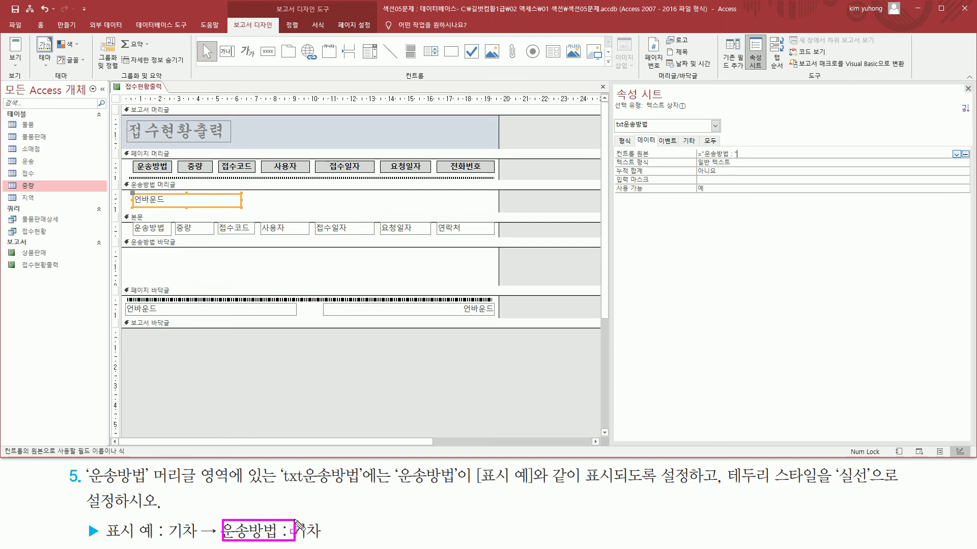
{"action": "left_click_drag", "start_coordinate": [297, 542], "coordinate": [318, 544]}
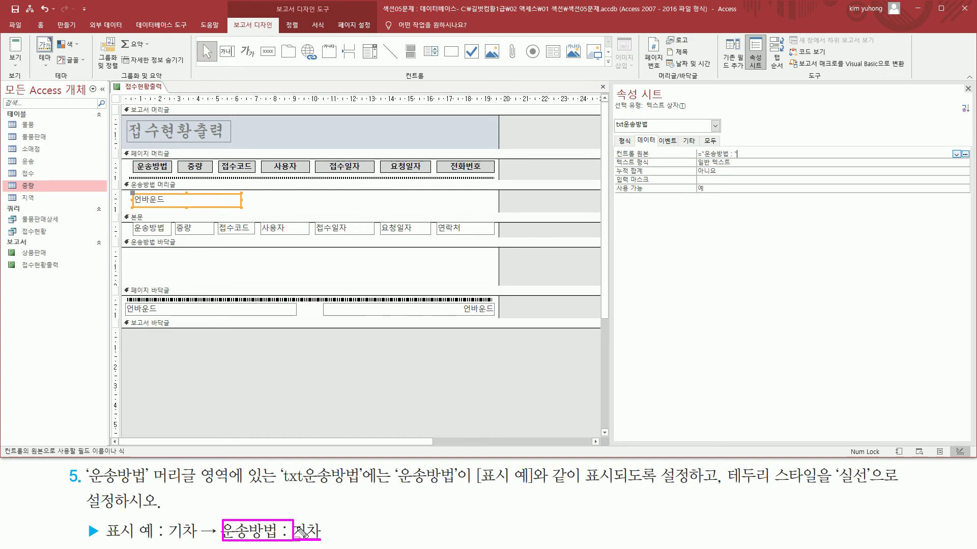
{"action": "key", "text": "Escape"}
{"action": "left_click", "coordinate": [751, 153]}
{"action": "mouse_move", "coordinate": [744, 154]}
{"action": "left_mouse_down"}
{"action": "mouse_move", "coordinate": [703, 158]}
{"action": "mouse_move", "coordinate": [745, 155]}
{"action": "left_mouse_up"}
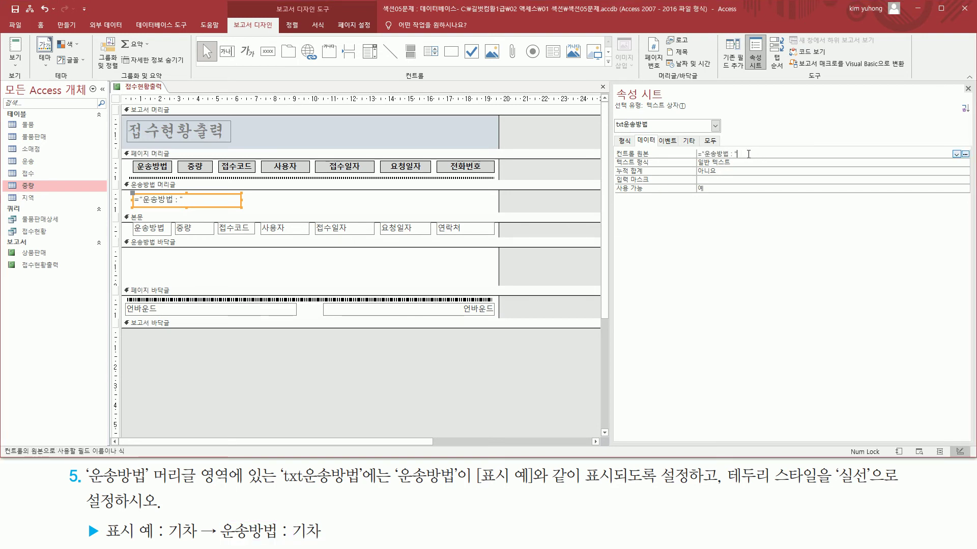
{"action": "type", "text": "& [운송방"}
{"action": "type", "text": "법"}
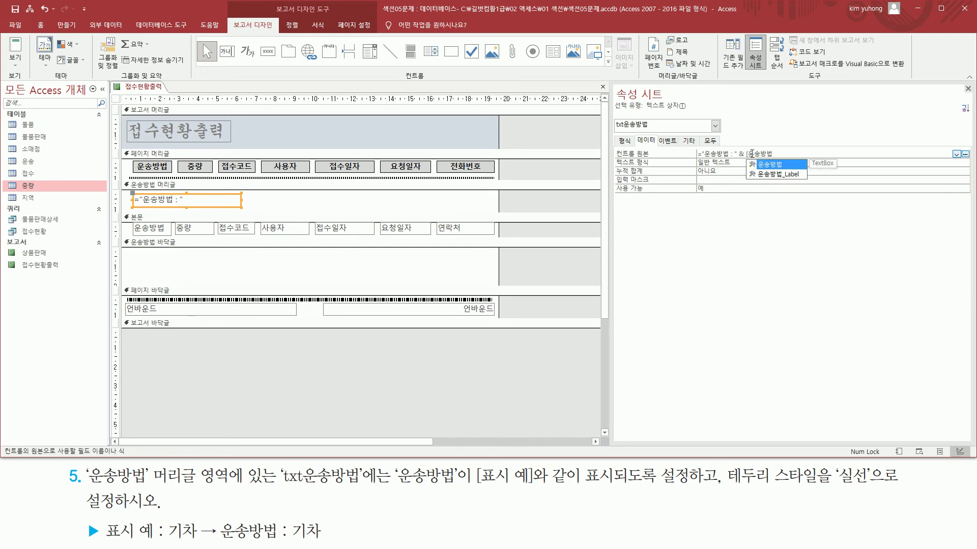
{"action": "type", "text": "]"}
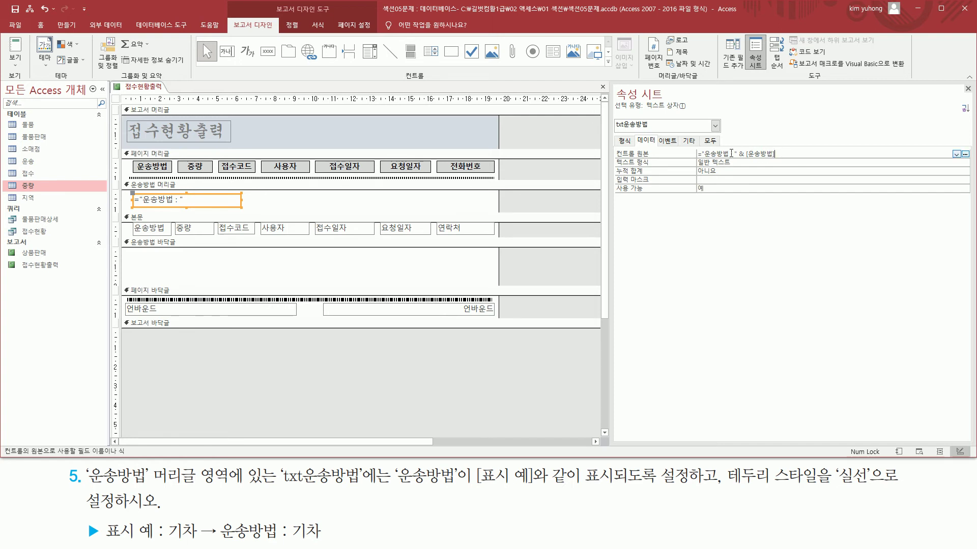
{"action": "left_click_drag", "start_coordinate": [746, 154], "coordinate": [815, 154]}
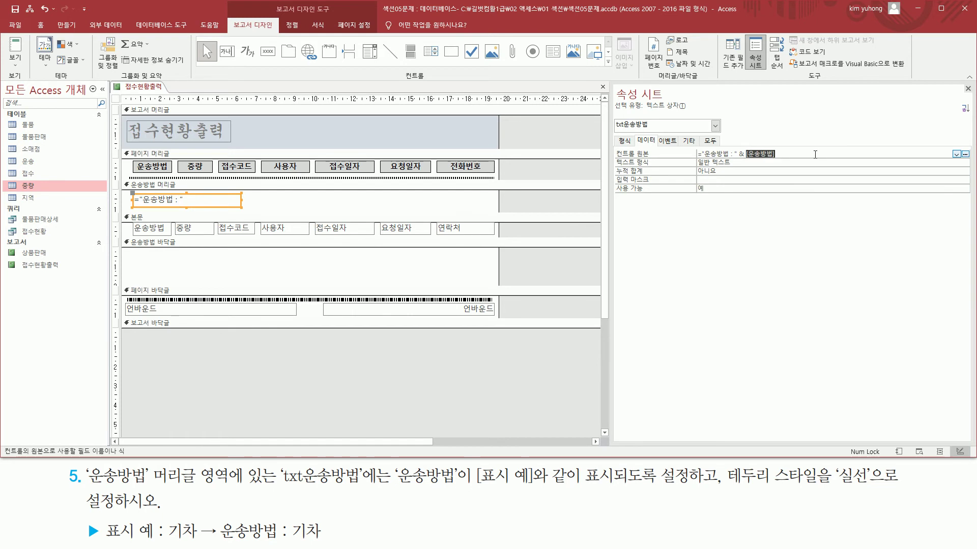
{"action": "left_click", "coordinate": [787, 152]}
{"action": "key", "text": "ctrl+a"}
{"action": "left_click", "coordinate": [785, 153]}
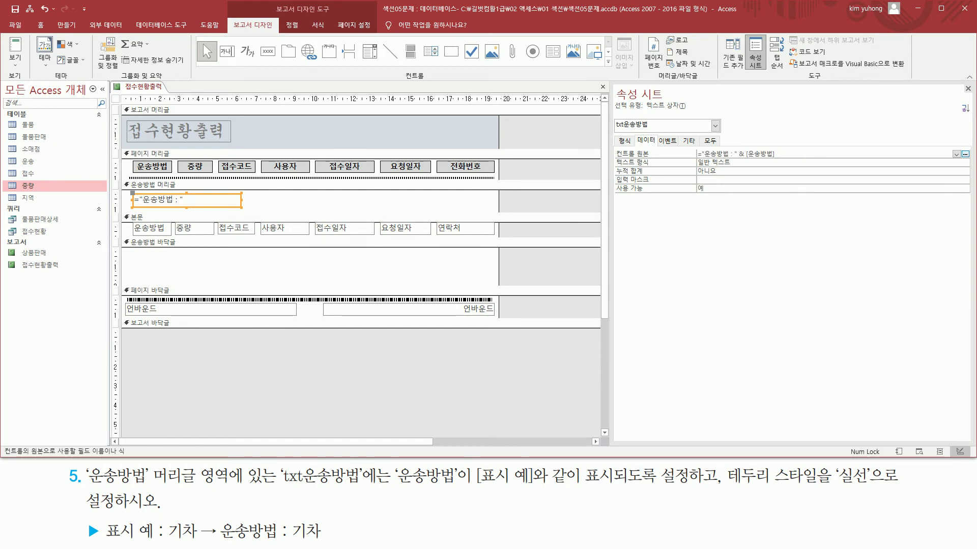
{"action": "key", "text": "Return"}
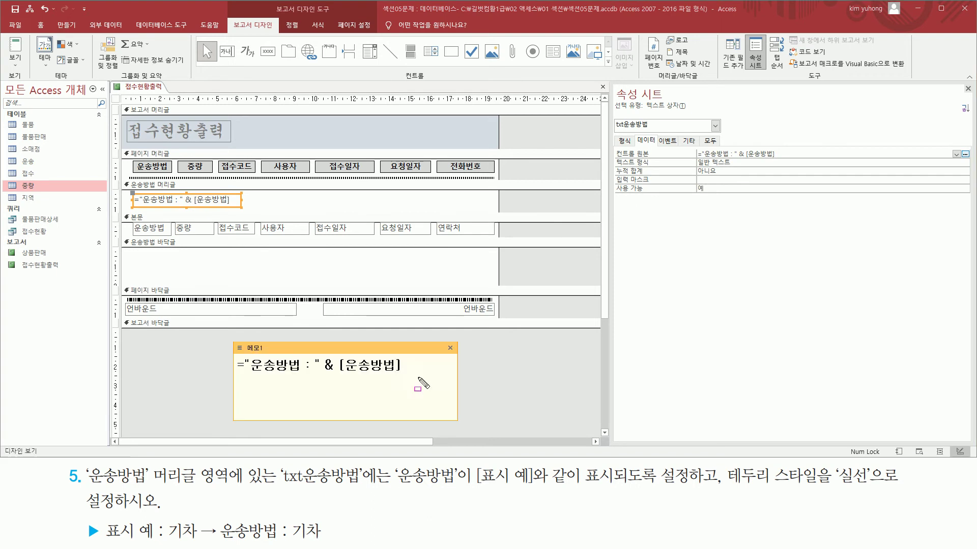
- Compare the parts of the txt운송방법 control source expression with the display example 운송방법 : 기차
{"action": "left_click_drag", "start_coordinate": [612, 146], "coordinate": [792, 160]}
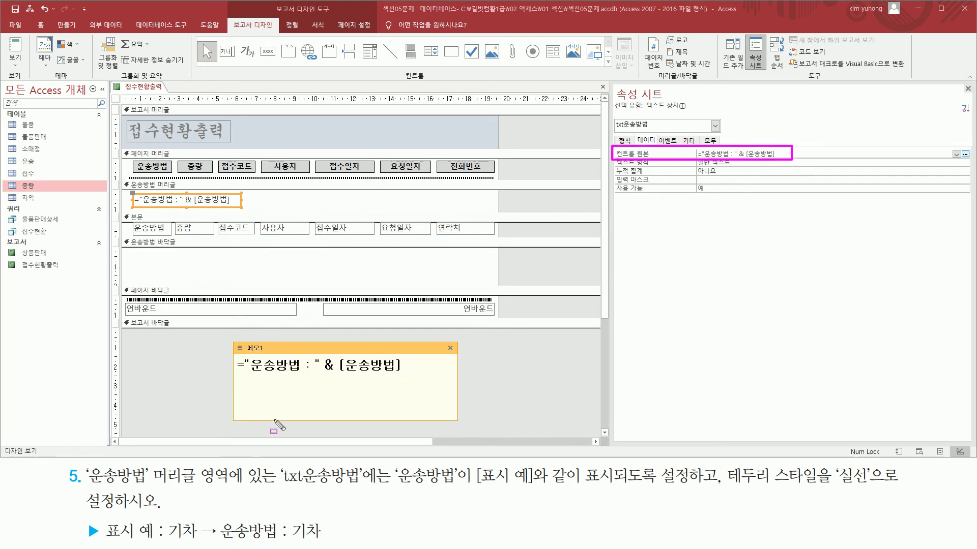
{"action": "left_click_drag", "start_coordinate": [223, 517], "coordinate": [295, 544]}
{"action": "left_click_drag", "start_coordinate": [245, 364], "coordinate": [314, 378]}
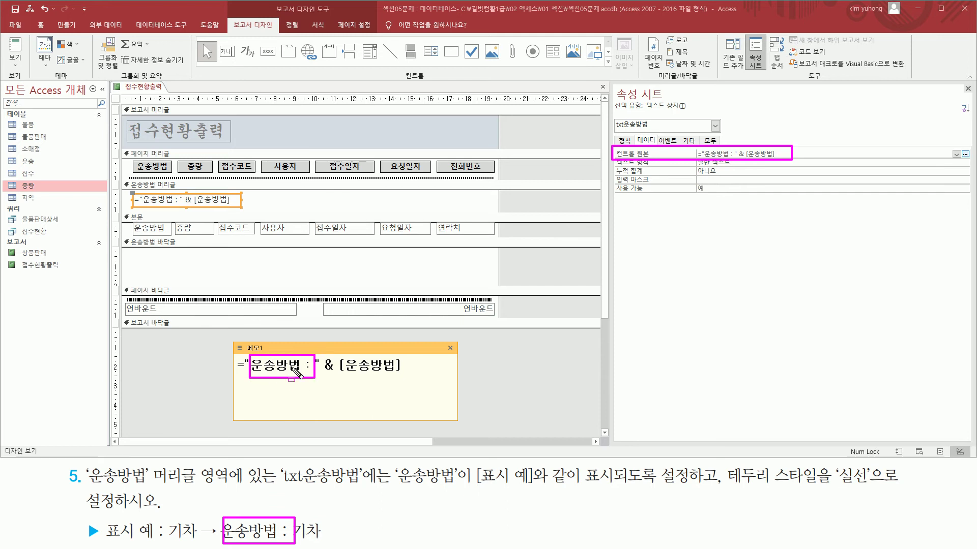
{"action": "left_click_drag", "start_coordinate": [340, 375], "coordinate": [402, 375]}
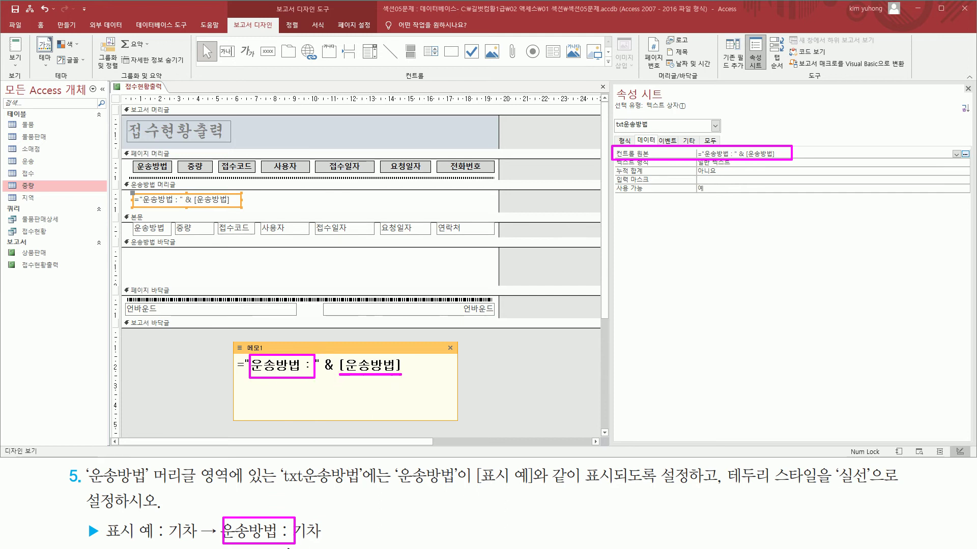
- Review the display-format and 실선 border-style requirement for the txt운송방법 text box in the 운송방법 header
{"action": "left_click_drag", "start_coordinate": [296, 542], "coordinate": [321, 540]}
{"action": "key", "text": "Escape"}
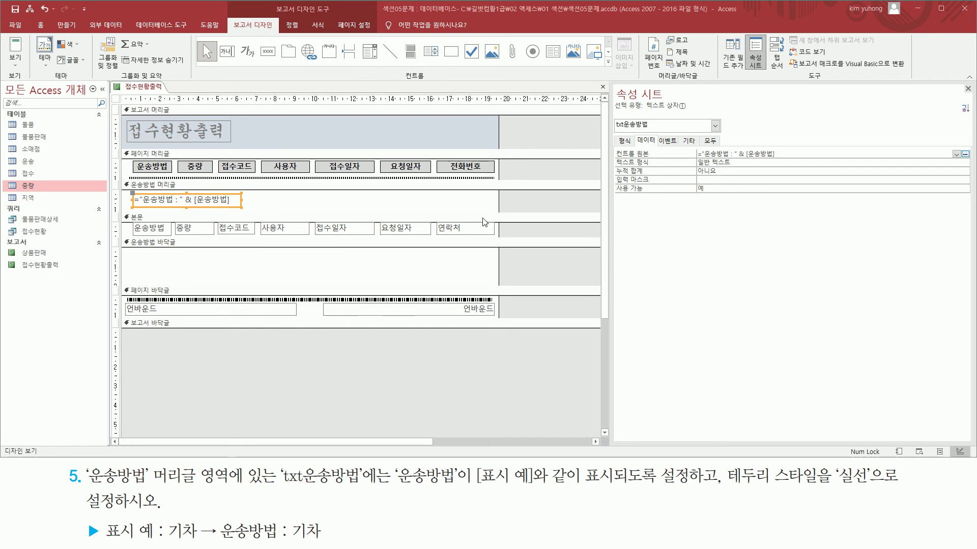
{"action": "left_click_drag", "start_coordinate": [471, 489], "coordinate": [882, 481]}
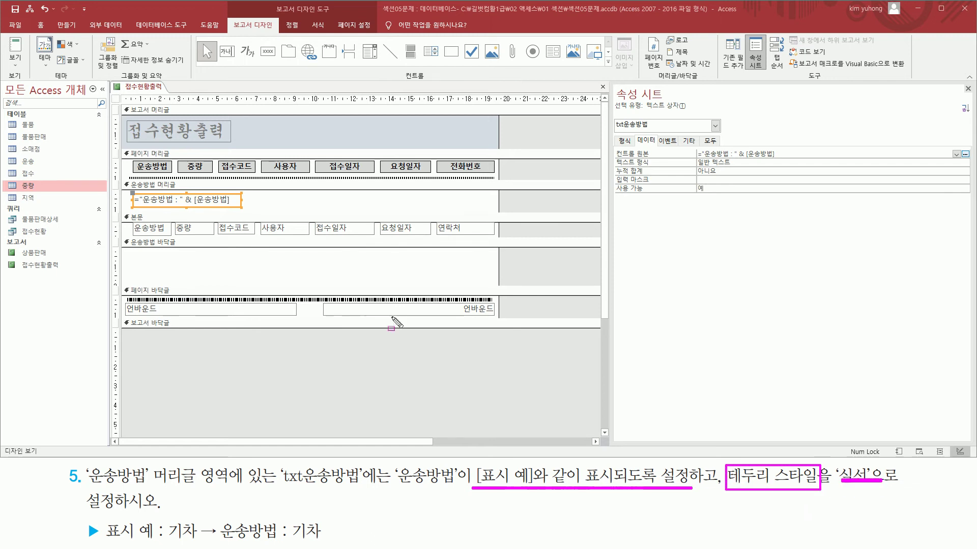
{"action": "left_click_drag", "start_coordinate": [132, 191], "coordinate": [244, 210]}
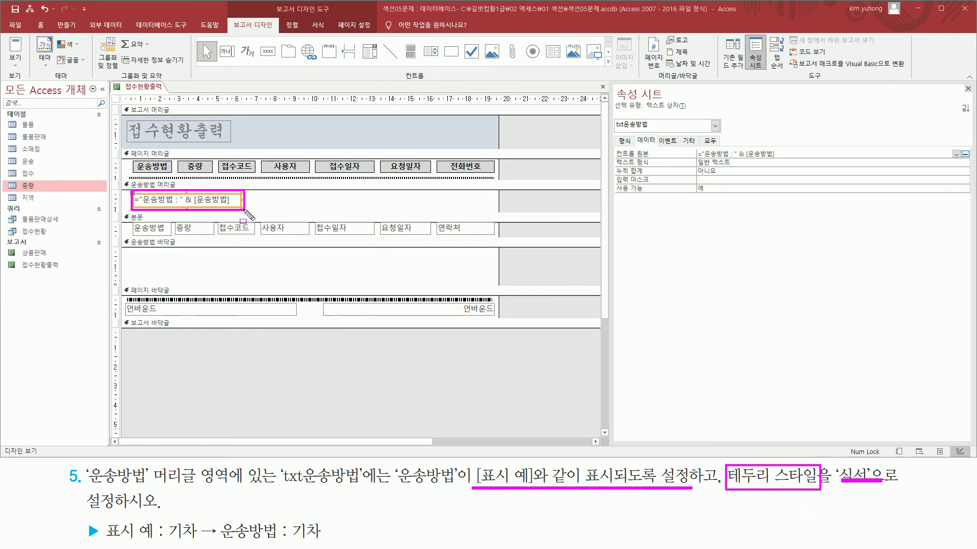
- Set the border style of txt운송방법 in the 운송방법 header to 실선 and close its property sheet
{"action": "left_click_drag", "start_coordinate": [613, 134], "coordinate": [632, 148]}
{"action": "key", "text": "Escape"}
{"action": "left_click", "coordinate": [622, 140]}
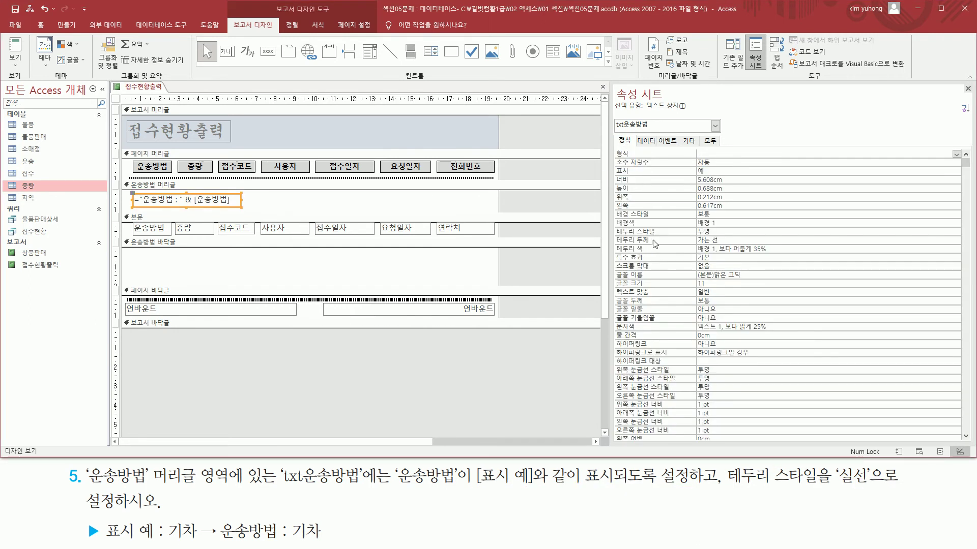
{"action": "left_click_drag", "start_coordinate": [614, 226], "coordinate": [718, 235]}
{"action": "key", "text": "Escape"}
{"action": "left_click", "coordinate": [897, 230]}
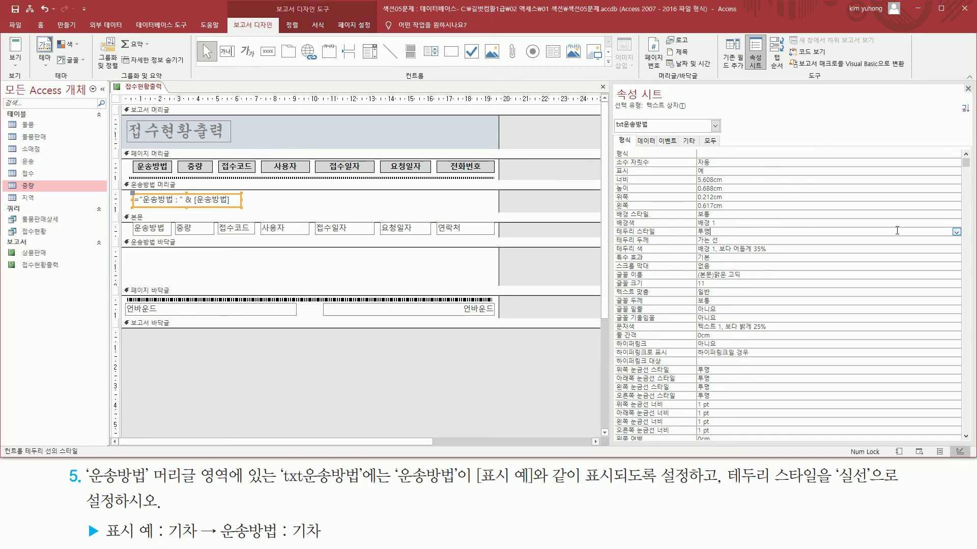
{"action": "left_click", "coordinate": [956, 232]}
{"action": "left_click", "coordinate": [722, 246]}
{"action": "left_click", "coordinate": [967, 91]}
{"action": "left_click", "coordinate": [271, 204]}
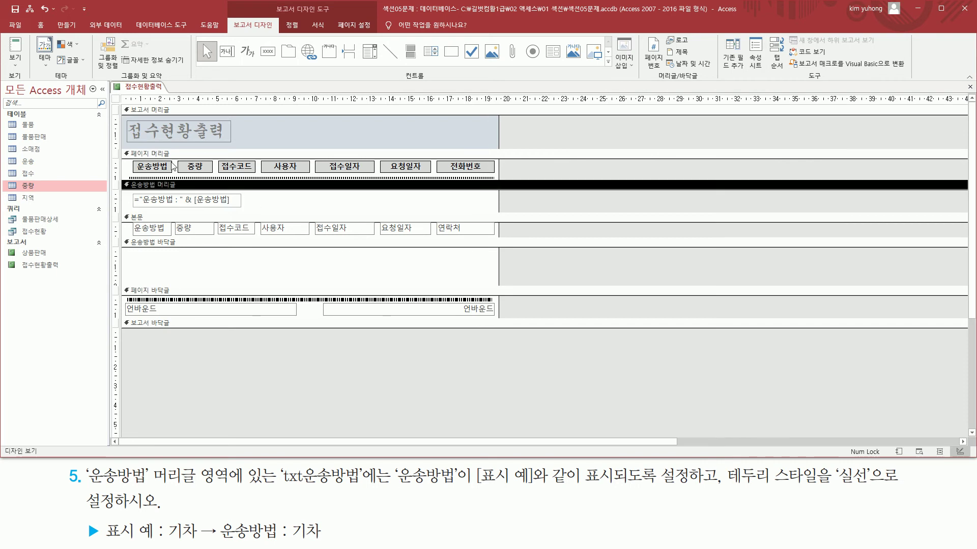
- Open the report in print preview and check the text and border of the 운송방법 group headers on page 1
{"action": "left_click", "coordinate": [15, 60]}
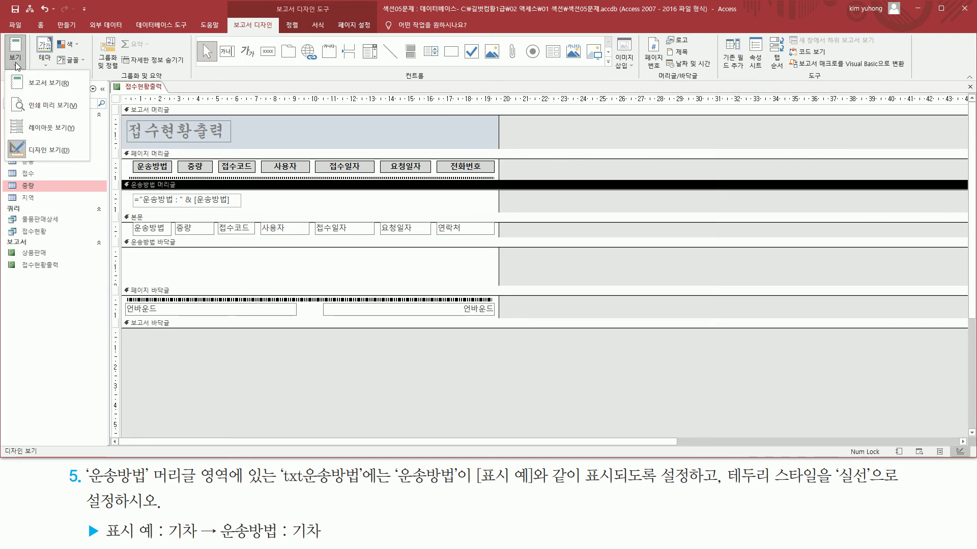
{"action": "left_click", "coordinate": [37, 109]}
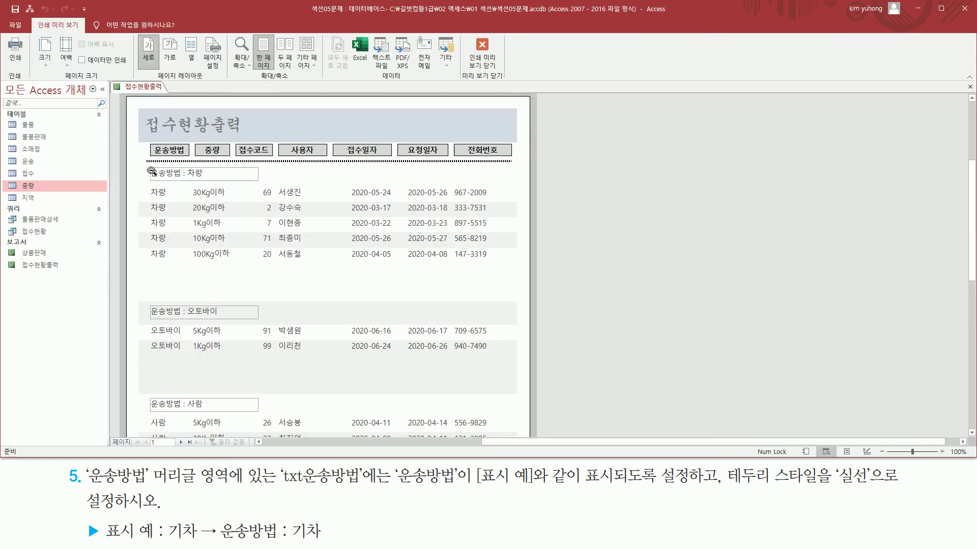
{"action": "left_click_drag", "start_coordinate": [150, 180], "coordinate": [221, 180]}
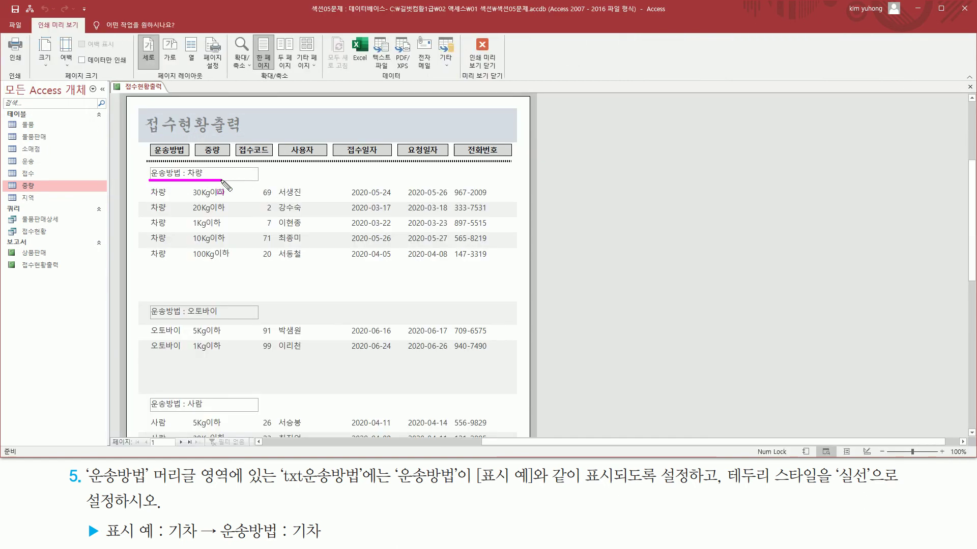
{"action": "key", "text": "Escape"}
{"action": "scroll", "coordinate": [218, 234], "scroll_direction": "down", "scroll_amount": 5}
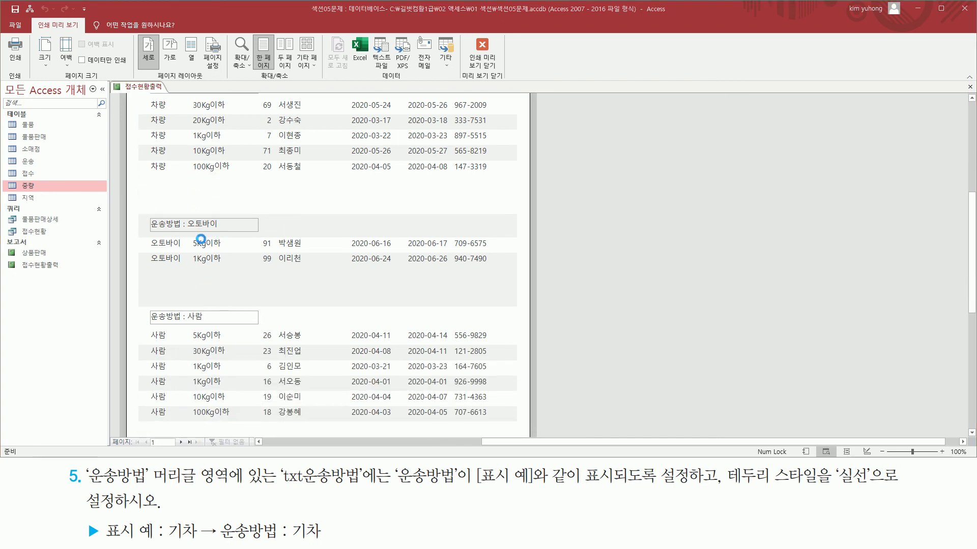
{"action": "scroll", "coordinate": [212, 234], "scroll_direction": "down", "scroll_amount": 4}
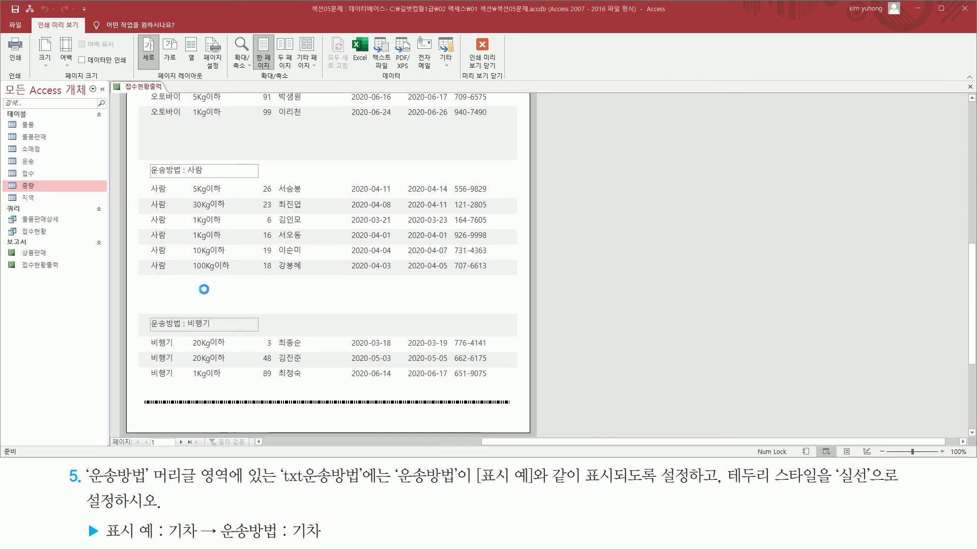
- Compare the 운송방법 : 비행기 group header across pages 1 and 2 of the preview, and return to the report design
{"action": "left_click", "coordinate": [181, 442]}
{"action": "scroll", "coordinate": [227, 211], "scroll_direction": "up", "scroll_amount": 6}
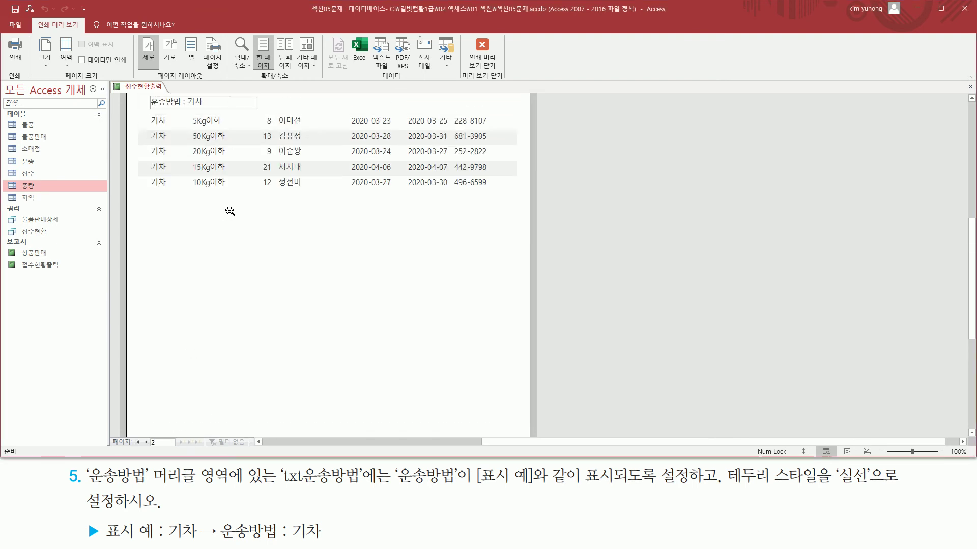
{"action": "scroll", "coordinate": [230, 211], "scroll_direction": "up", "scroll_amount": 3}
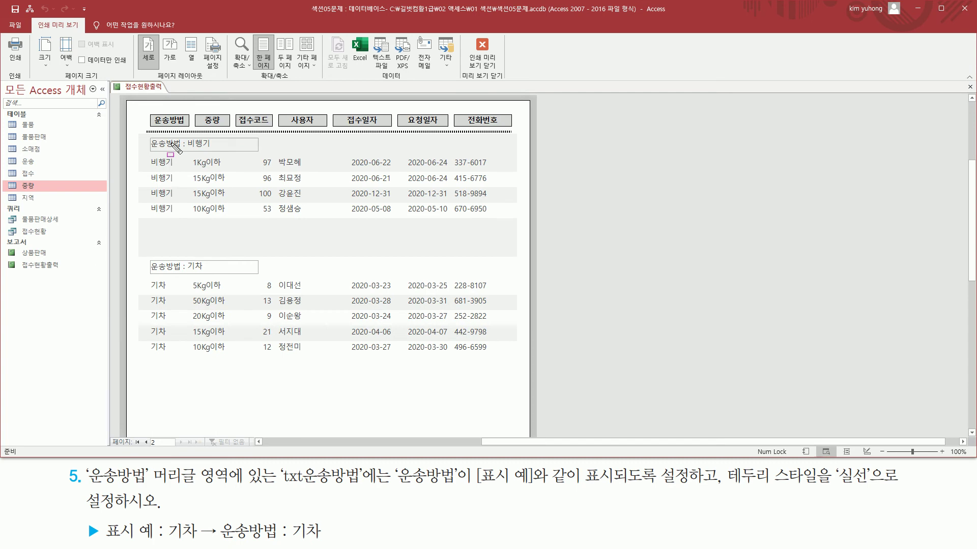
{"action": "left_click_drag", "start_coordinate": [146, 134], "coordinate": [267, 154]}
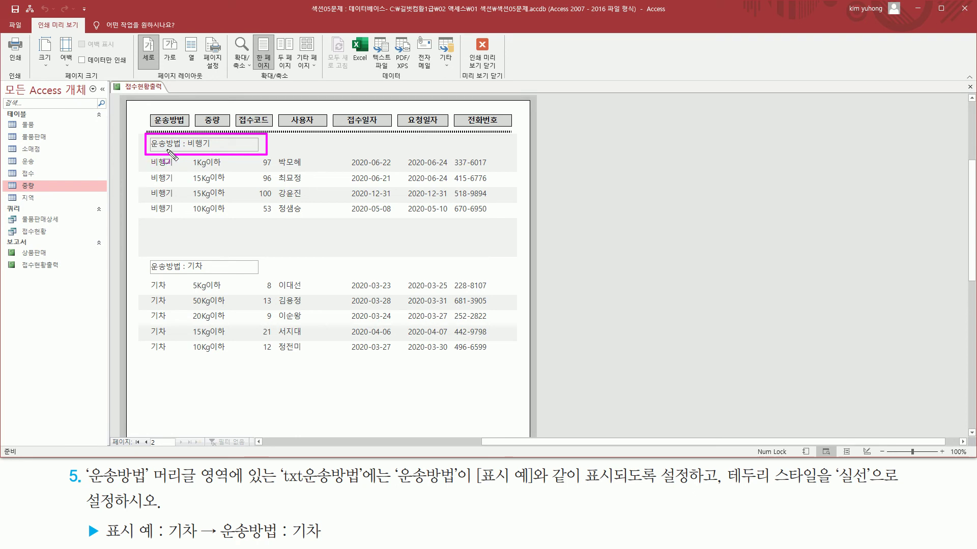
{"action": "key", "text": "Escape"}
{"action": "left_click", "coordinate": [145, 442]}
{"action": "scroll", "coordinate": [214, 289], "scroll_direction": "down", "scroll_amount": 6}
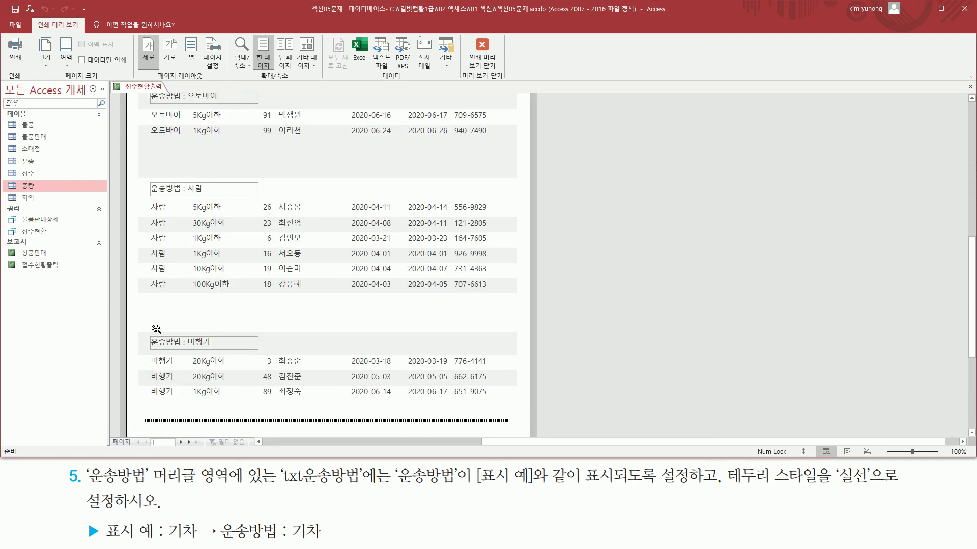
{"action": "left_click", "coordinate": [181, 442]}
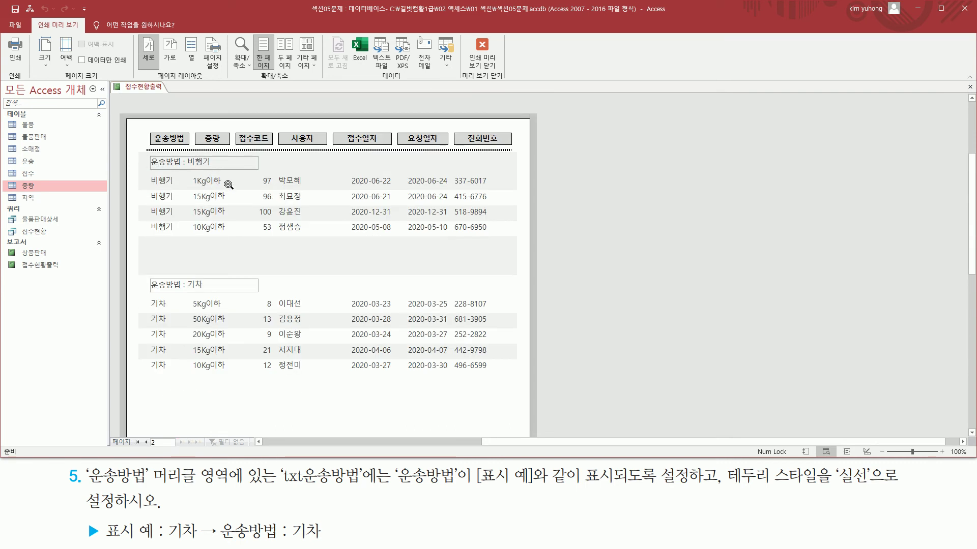
{"action": "left_click", "coordinate": [478, 62]}
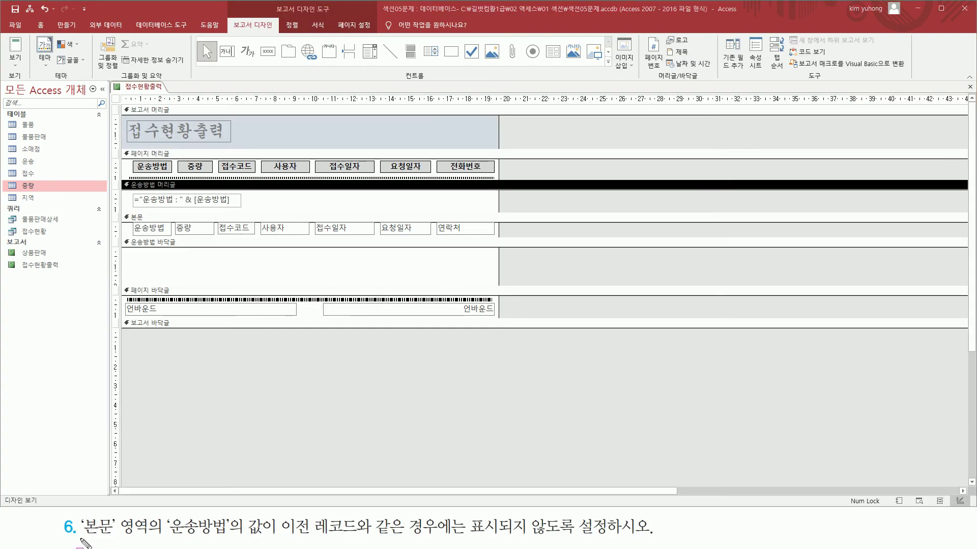
- Review the requirement to hide 운송방법 values in the 본문 section when they match the previous record
{"action": "mouse_move", "coordinate": [81, 538]}
{"action": "left_mouse_down"}
{"action": "mouse_move", "coordinate": [150, 538]}
{"action": "mouse_move", "coordinate": [171, 516]}
{"action": "mouse_move", "coordinate": [172, 530]}
{"action": "mouse_move", "coordinate": [231, 538]}
{"action": "mouse_move", "coordinate": [478, 529]}
{"action": "mouse_move", "coordinate": [485, 541]}
{"action": "mouse_move", "coordinate": [621, 543]}
{"action": "left_mouse_up"}
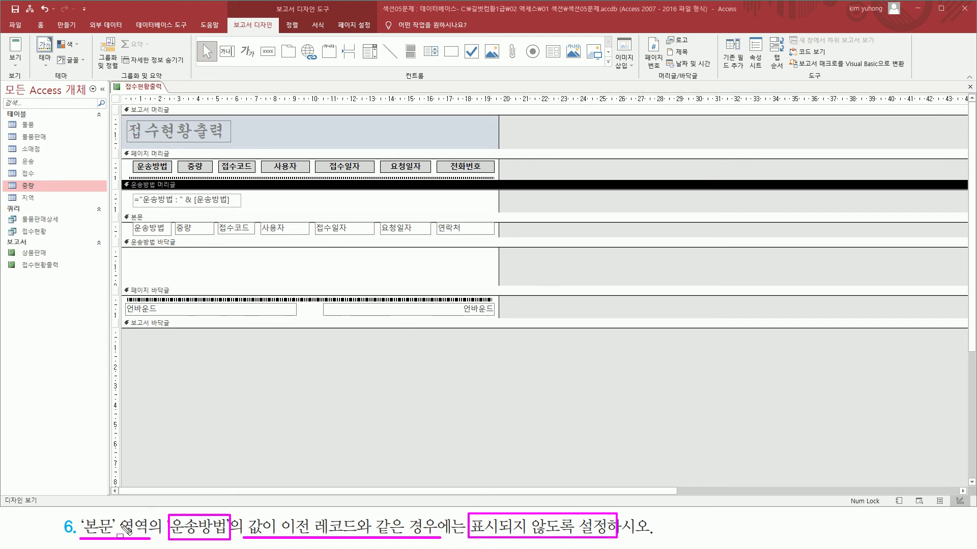
{"action": "mouse_move", "coordinate": [80, 514]}
{"action": "left_mouse_down"}
{"action": "mouse_move", "coordinate": [173, 540]}
{"action": "mouse_move", "coordinate": [154, 542]}
{"action": "left_mouse_up"}
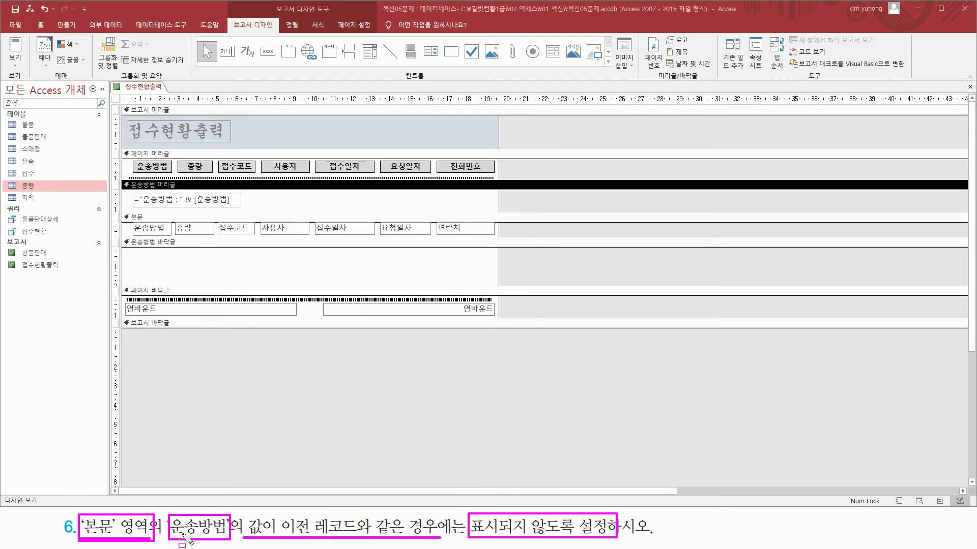
{"action": "left_click_drag", "start_coordinate": [132, 222], "coordinate": [160, 231]}
{"action": "key", "text": "Escape"}
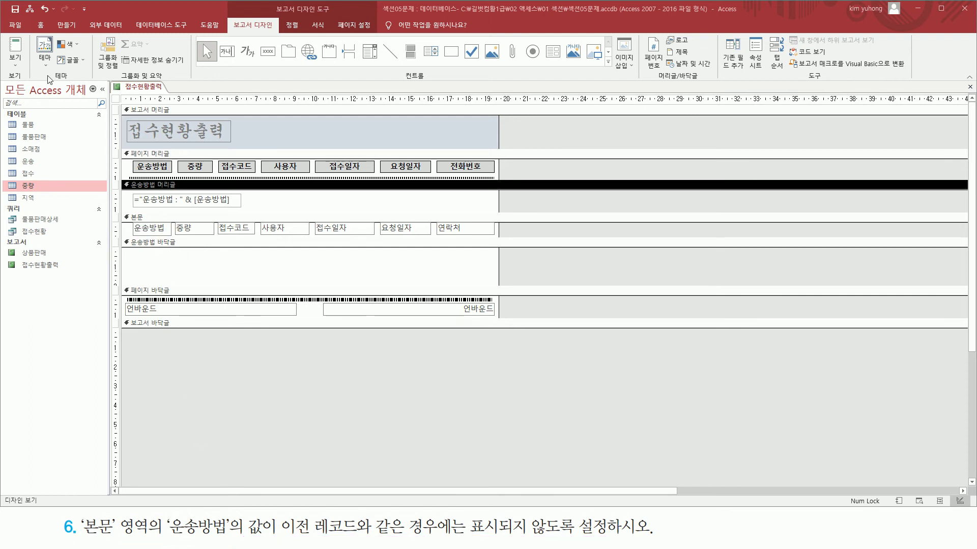
- Preview the report to examine the repeated 운송방법 values in the detail rows of each group, and return to the design
{"action": "left_click", "coordinate": [17, 63]}
{"action": "left_click", "coordinate": [30, 104]}
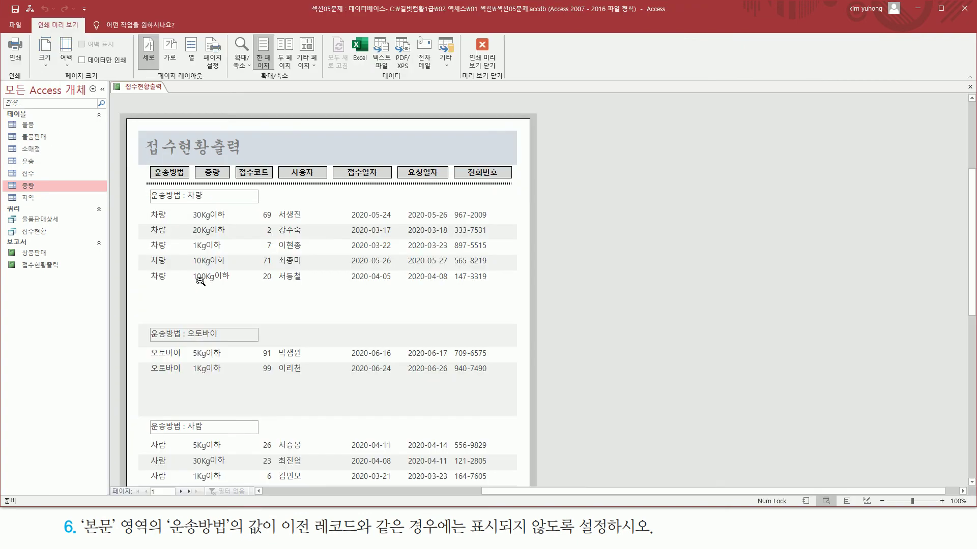
{"action": "mouse_move", "coordinate": [146, 209]}
{"action": "left_mouse_down"}
{"action": "mouse_move", "coordinate": [170, 257]}
{"action": "mouse_move", "coordinate": [170, 286]}
{"action": "left_mouse_up"}
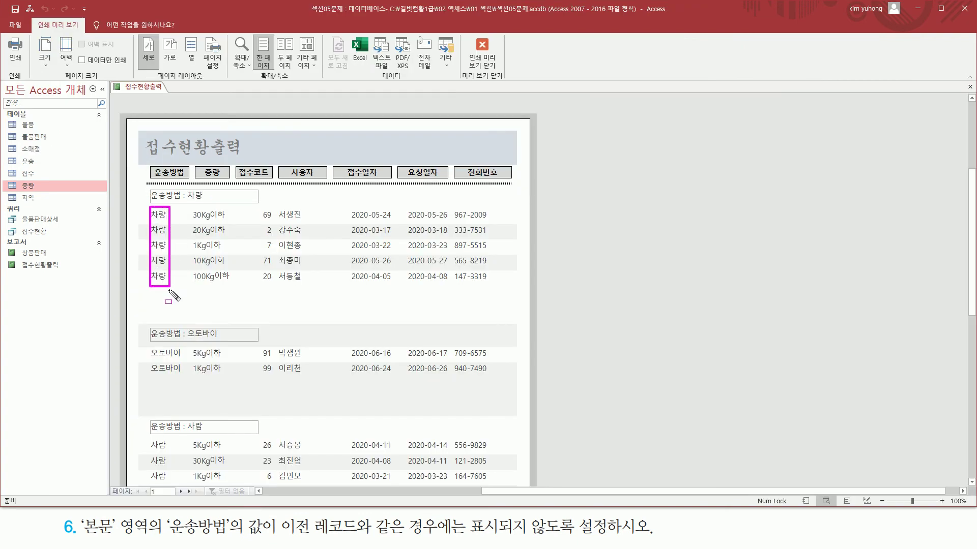
{"action": "left_click_drag", "start_coordinate": [149, 347], "coordinate": [180, 372]}
{"action": "key", "text": "Escape"}
{"action": "scroll", "coordinate": [168, 366], "scroll_direction": "down", "scroll_amount": 3}
{"action": "left_click_drag", "start_coordinate": [148, 302], "coordinate": [173, 395]}
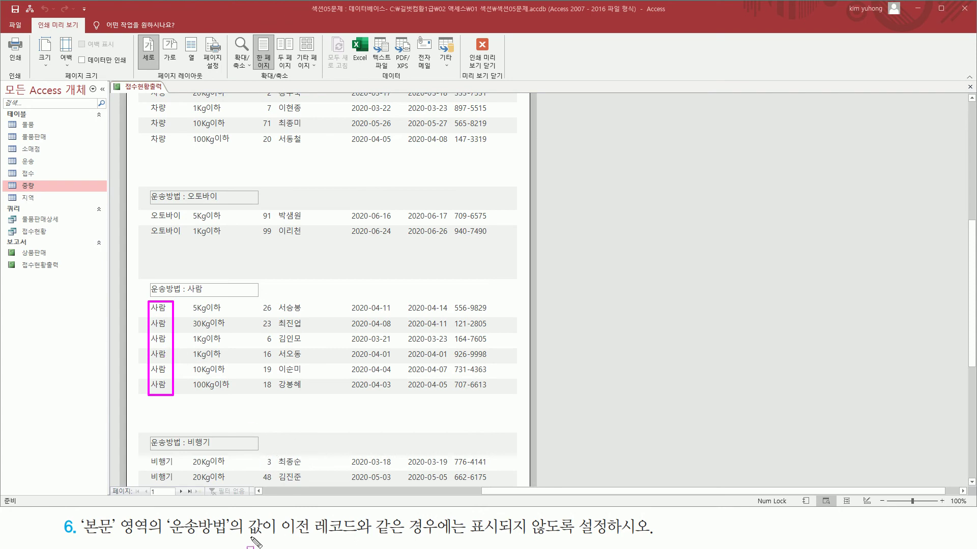
{"action": "left_click_drag", "start_coordinate": [249, 538], "coordinate": [655, 538]}
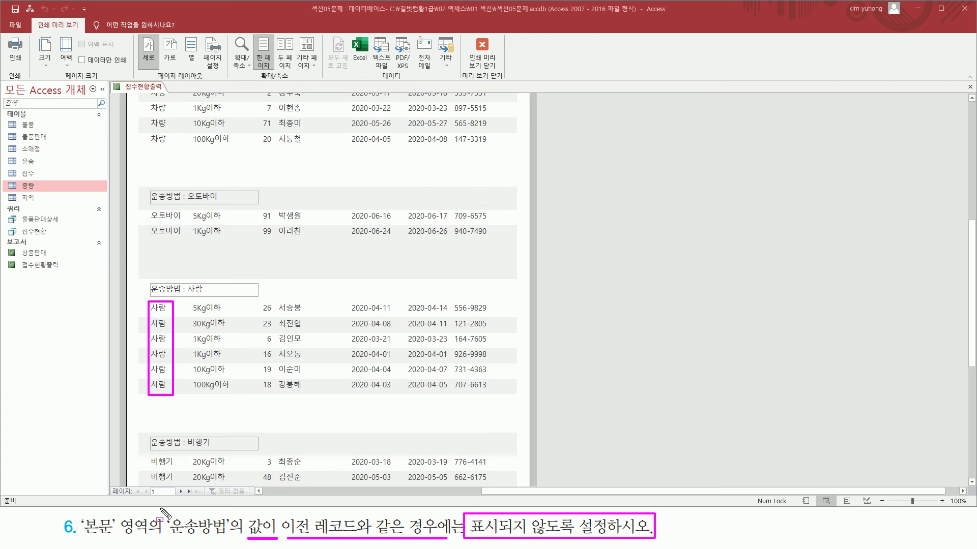
{"action": "key", "text": "Escape"}
{"action": "scroll", "coordinate": [265, 244], "scroll_direction": "up", "scroll_amount": 2}
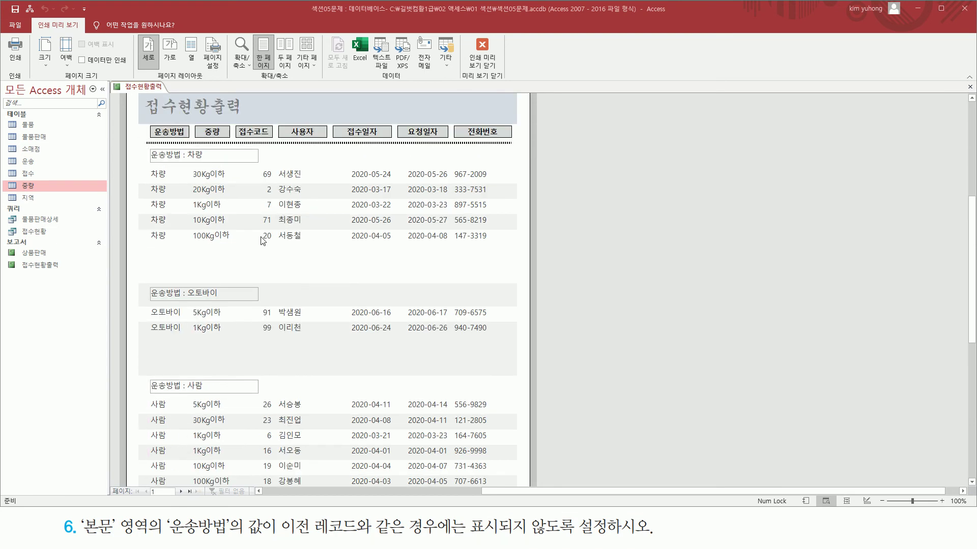
{"action": "left_click", "coordinate": [481, 58]}
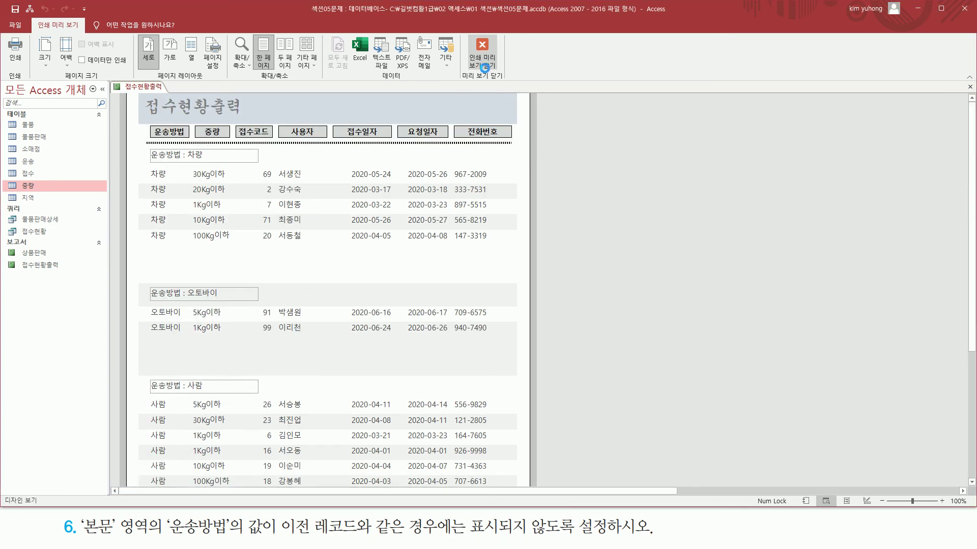
- Set the 중복 내용 숨기기 property of the 운송방법 text box in the 본문 section to 예 and close the property sheet
{"action": "left_click", "coordinate": [156, 232]}
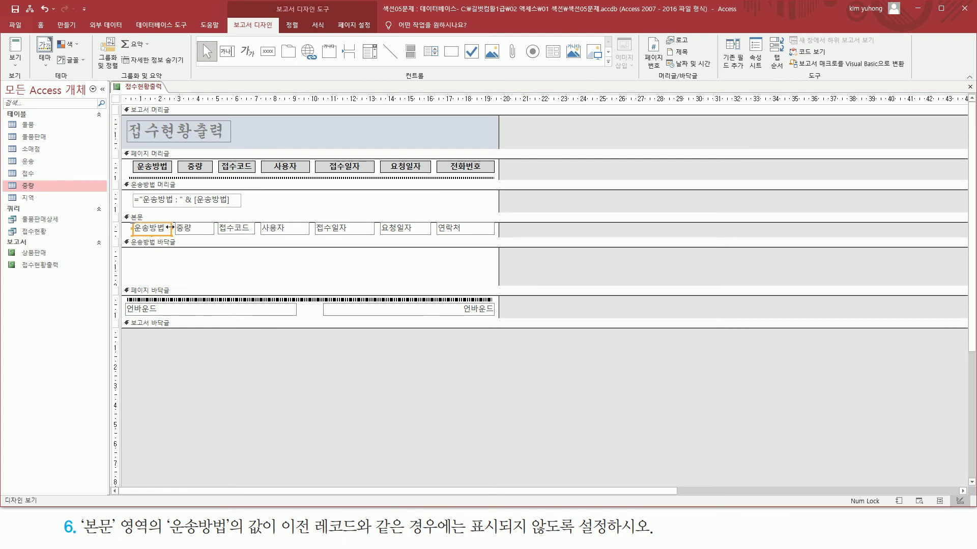
{"action": "double_click", "coordinate": [171, 233]}
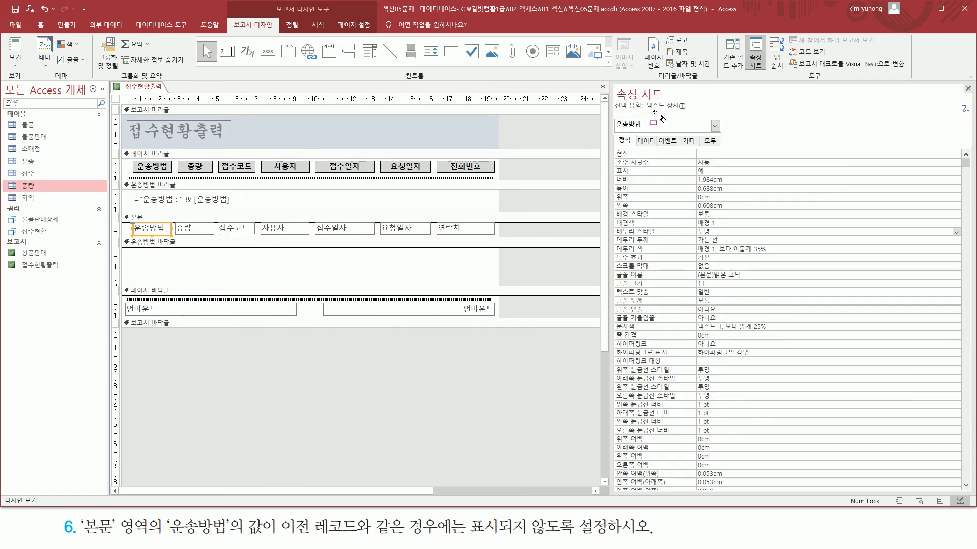
{"action": "left_click_drag", "start_coordinate": [645, 109], "coordinate": [685, 110]}
{"action": "mouse_move", "coordinate": [614, 116]}
{"action": "left_mouse_down"}
{"action": "mouse_move", "coordinate": [644, 134]}
{"action": "mouse_move", "coordinate": [642, 152]}
{"action": "left_mouse_up"}
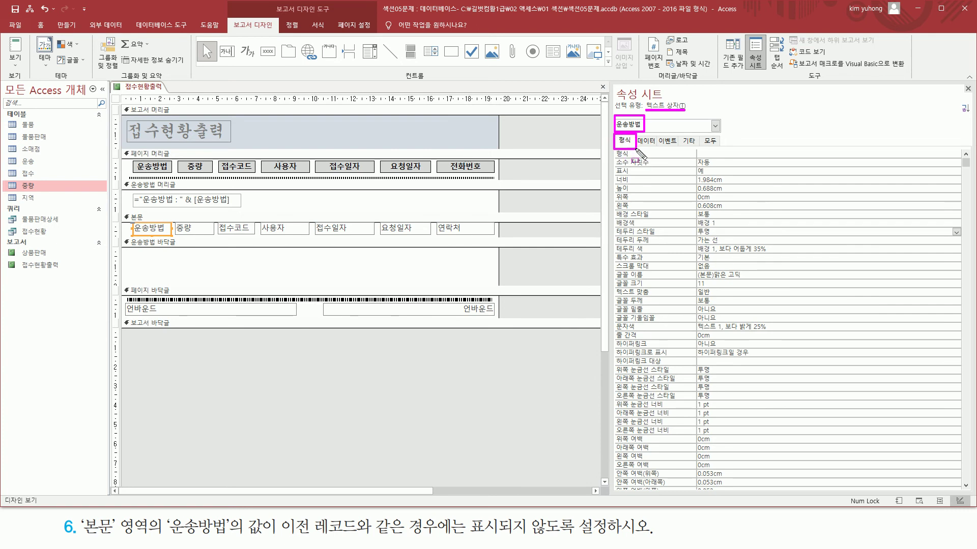
{"action": "scroll", "coordinate": [689, 265], "scroll_direction": "down", "scroll_amount": 3}
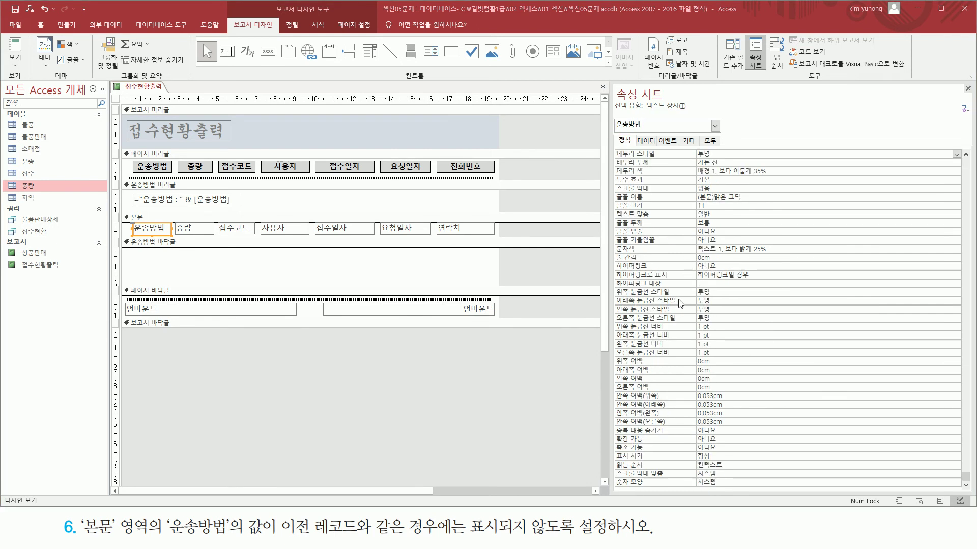
{"action": "mouse_move", "coordinate": [612, 423]}
{"action": "left_mouse_down"}
{"action": "mouse_move", "coordinate": [620, 432]}
{"action": "mouse_move", "coordinate": [749, 437]}
{"action": "left_mouse_up"}
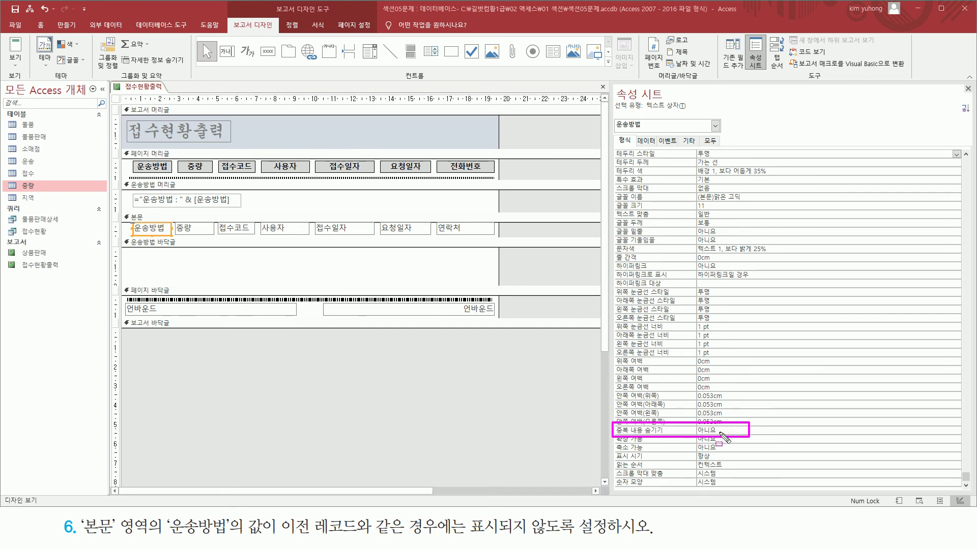
{"action": "key", "text": "Escape"}
{"action": "left_click", "coordinate": [722, 431]}
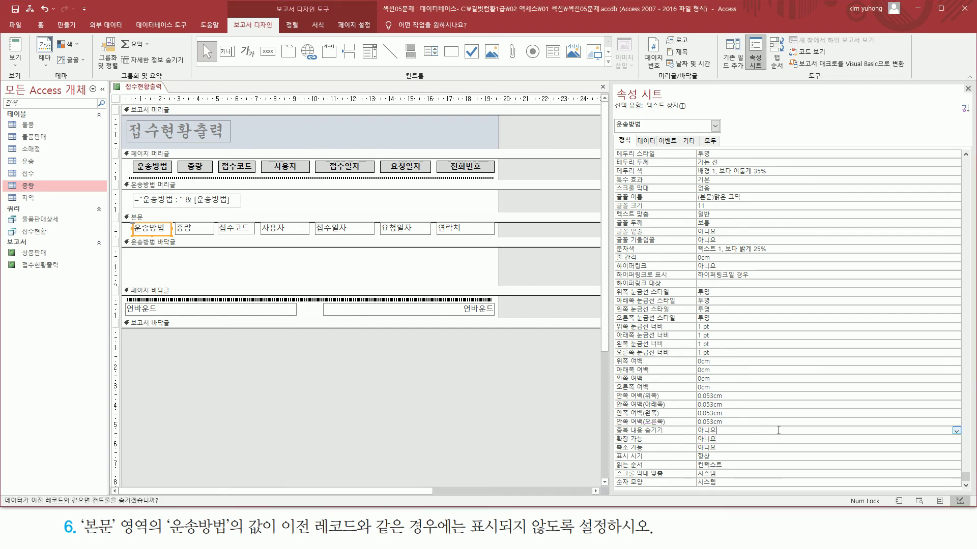
{"action": "left_click", "coordinate": [956, 431]}
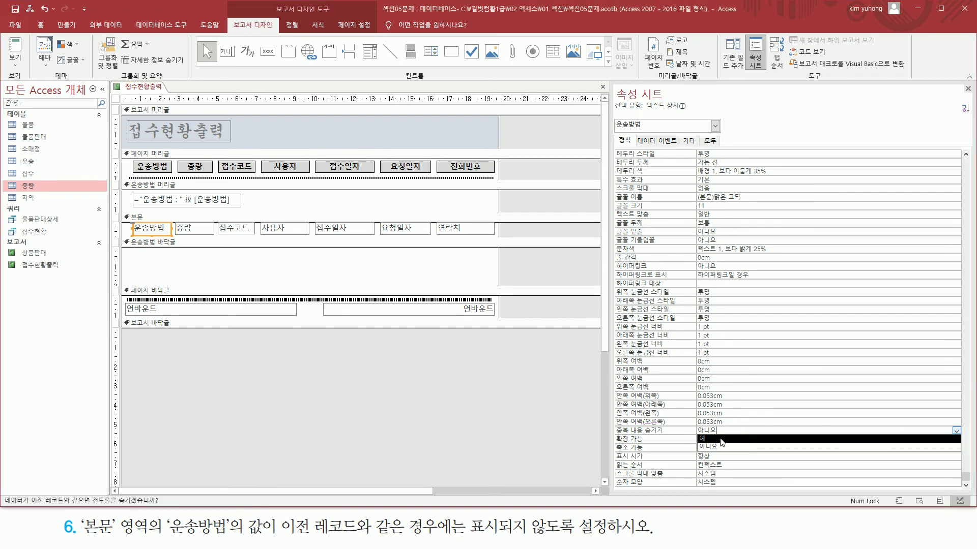
{"action": "left_click", "coordinate": [721, 439]}
{"action": "left_click_drag", "start_coordinate": [611, 424], "coordinate": [725, 437]}
{"action": "key", "text": "Escape"}
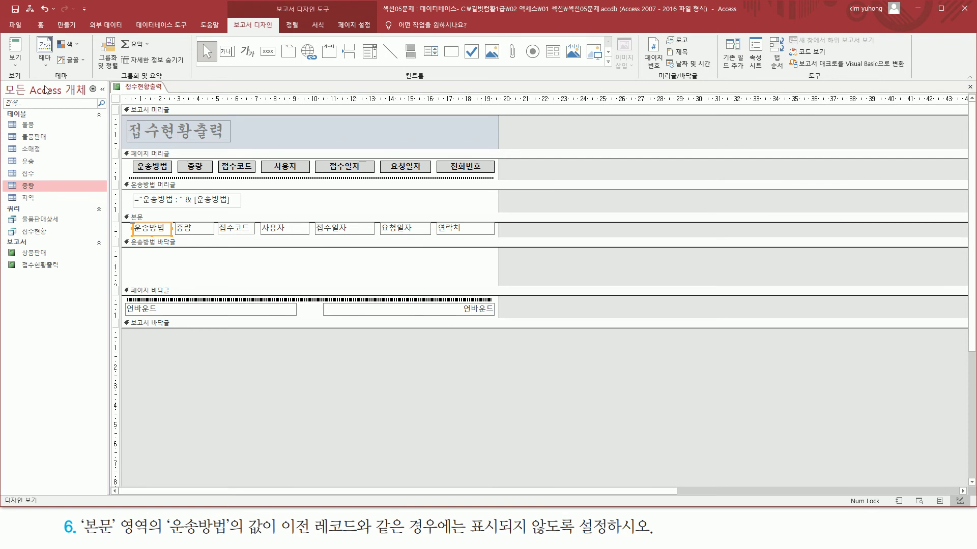
- Preview the report to check that repeated 운송방법 values are hidden in the detail rows of each group, and return to the design
{"action": "left_click", "coordinate": [15, 57]}
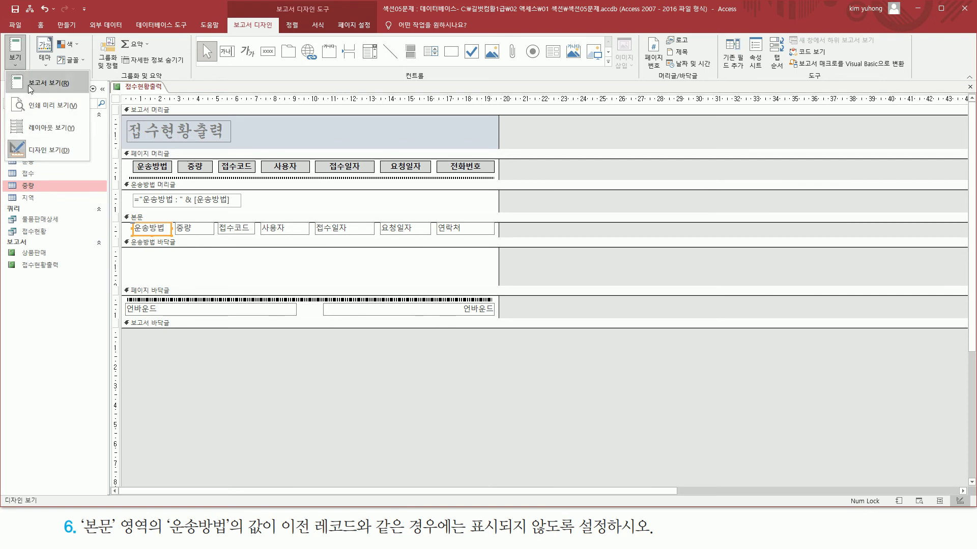
{"action": "left_click", "coordinate": [49, 106]}
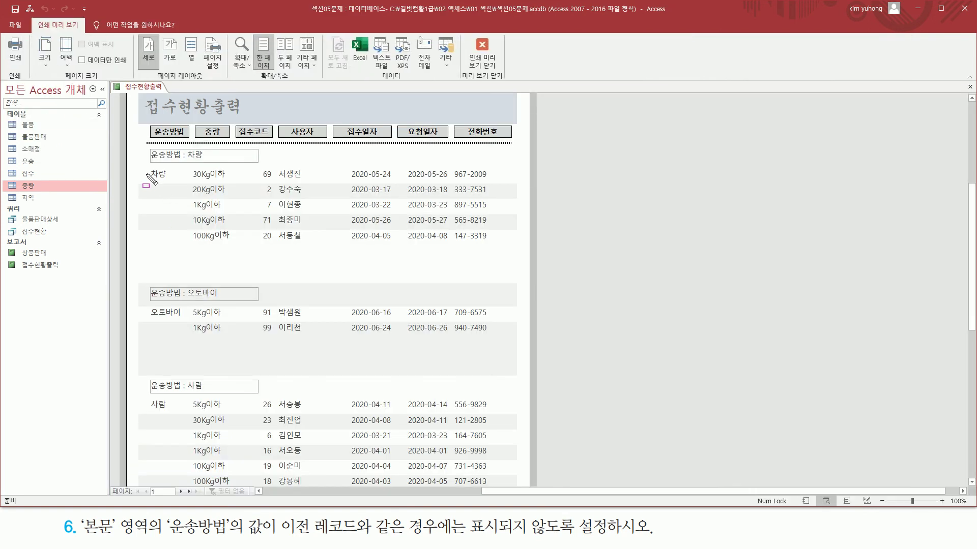
{"action": "mouse_move", "coordinate": [147, 166]}
{"action": "left_mouse_down"}
{"action": "mouse_move", "coordinate": [172, 218]}
{"action": "mouse_move", "coordinate": [170, 240]}
{"action": "left_mouse_up"}
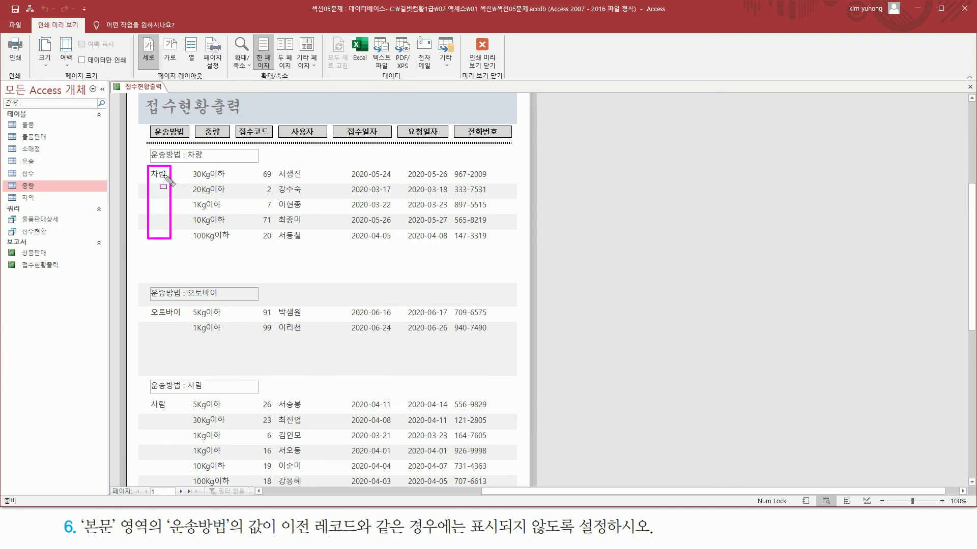
{"action": "left_click_drag", "start_coordinate": [145, 305], "coordinate": [188, 317]}
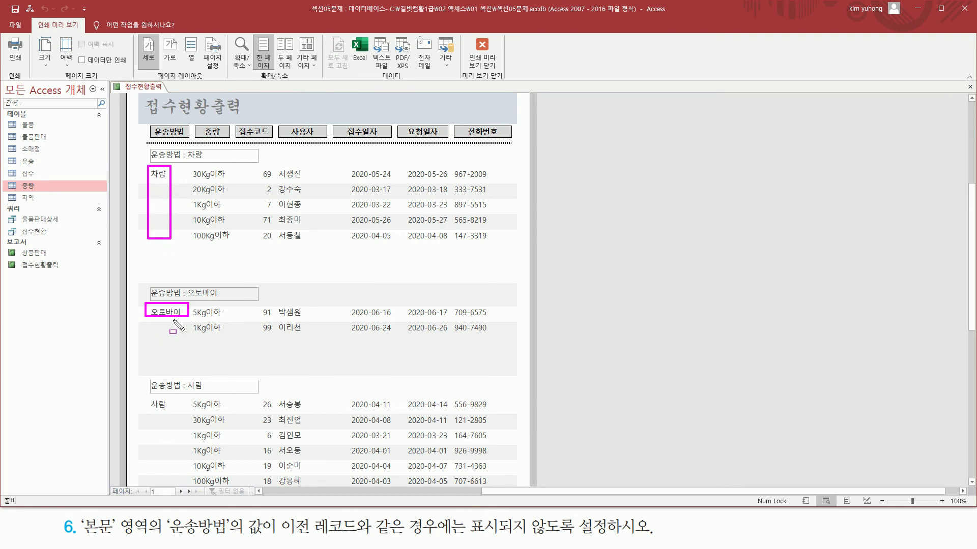
{"action": "mouse_move", "coordinate": [146, 394]}
{"action": "left_mouse_down"}
{"action": "mouse_move", "coordinate": [175, 414]}
{"action": "mouse_move", "coordinate": [153, 450]}
{"action": "mouse_move", "coordinate": [184, 459]}
{"action": "left_mouse_up"}
{"action": "key", "text": "Escape"}
{"action": "scroll", "coordinate": [201, 375], "scroll_direction": "down", "scroll_amount": 3}
{"action": "key", "text": "Escape"}
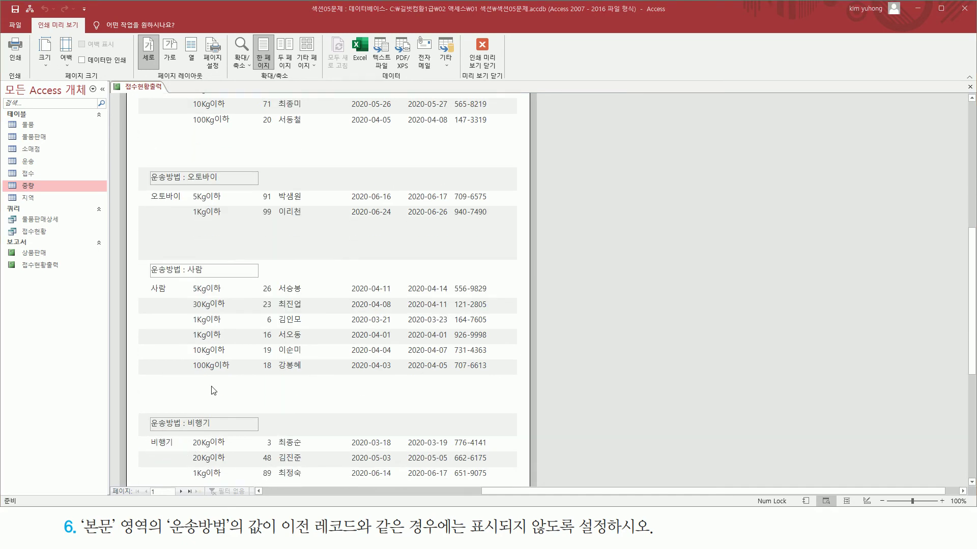
{"action": "scroll", "coordinate": [214, 391], "scroll_direction": "down", "scroll_amount": 1}
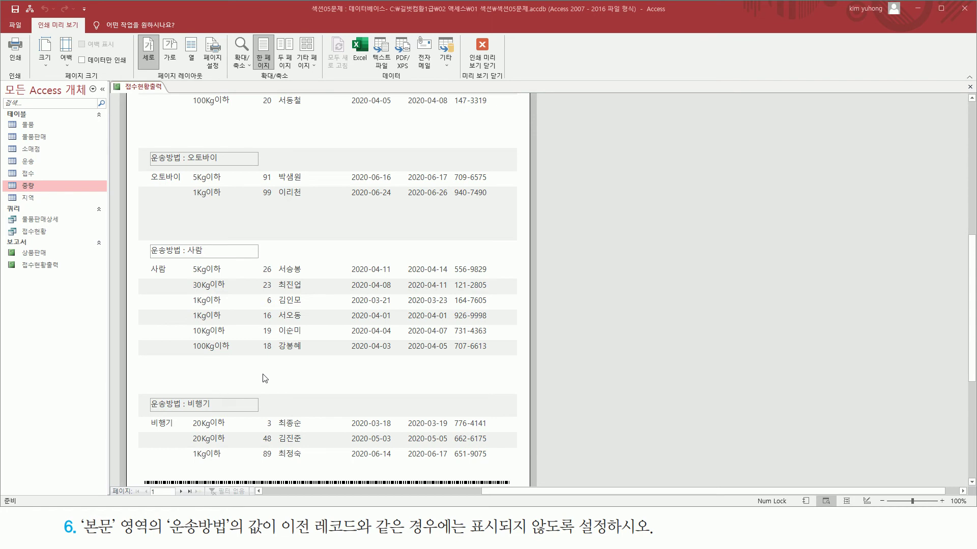
{"action": "scroll", "coordinate": [265, 379], "scroll_direction": "up", "scroll_amount": 5}
{"action": "left_click", "coordinate": [483, 51]}
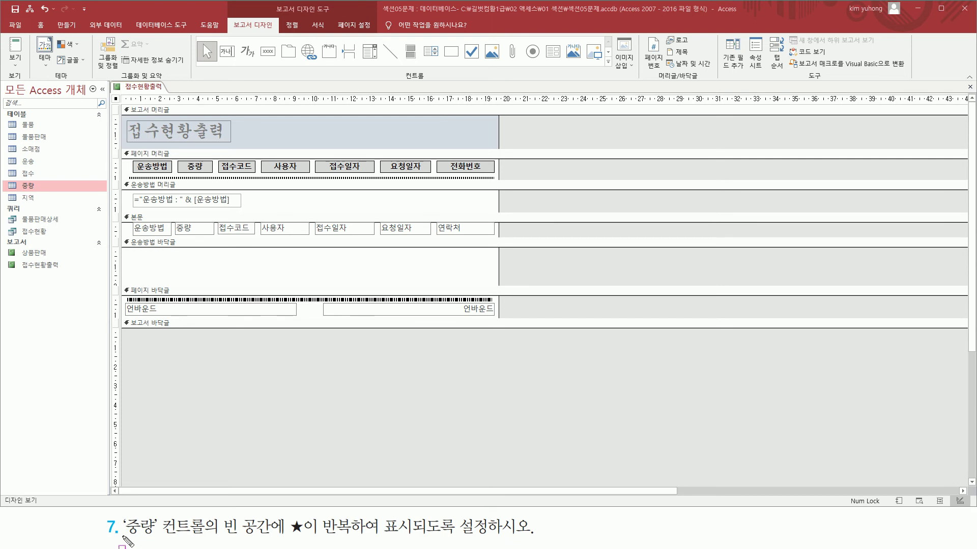
- Review the requirement to fill the empty space of the 중량 control in the 본문 section with repeated ★
{"action": "mouse_move", "coordinate": [123, 537]}
{"action": "left_mouse_down"}
{"action": "mouse_move", "coordinate": [206, 532]}
{"action": "mouse_move", "coordinate": [206, 517]}
{"action": "left_mouse_up"}
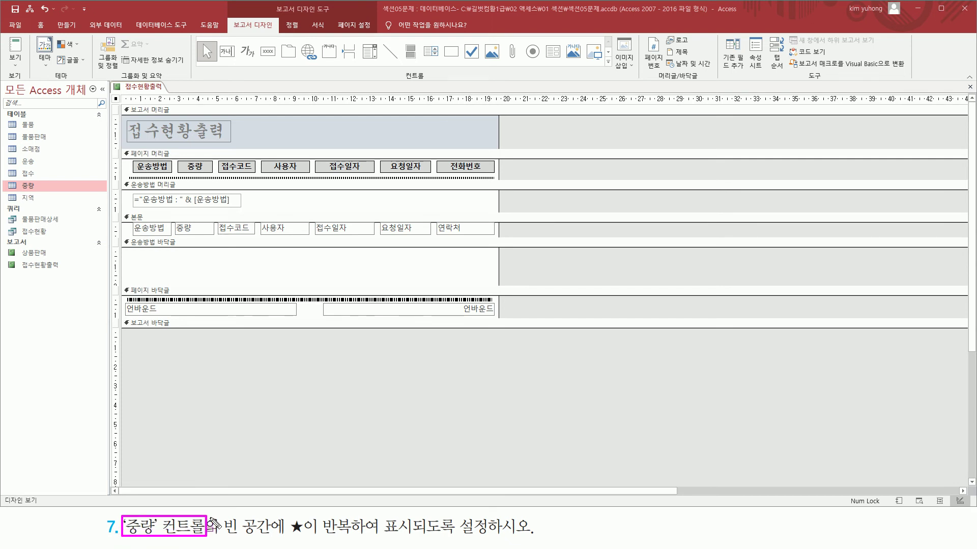
{"action": "left_click_drag", "start_coordinate": [174, 220], "coordinate": [216, 238]}
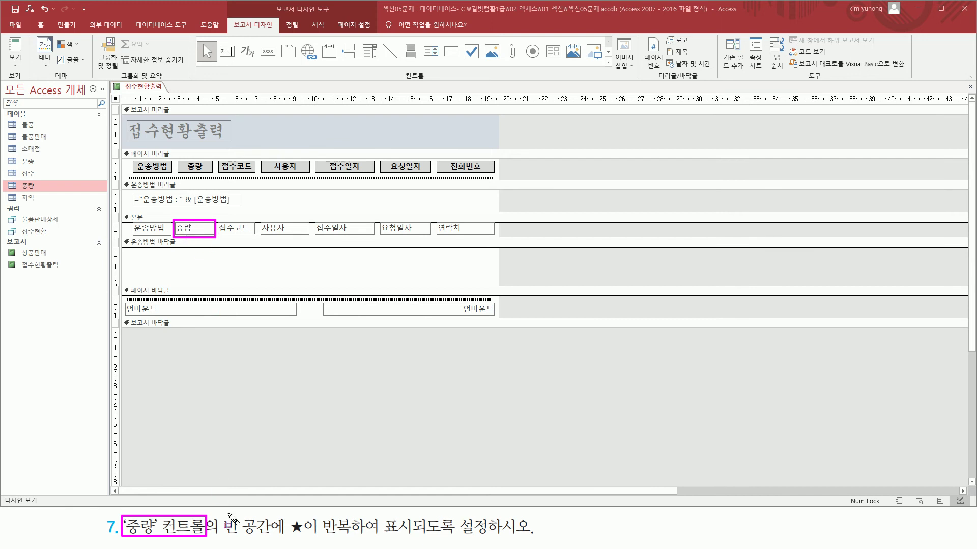
{"action": "left_click_drag", "start_coordinate": [223, 536], "coordinate": [531, 537]}
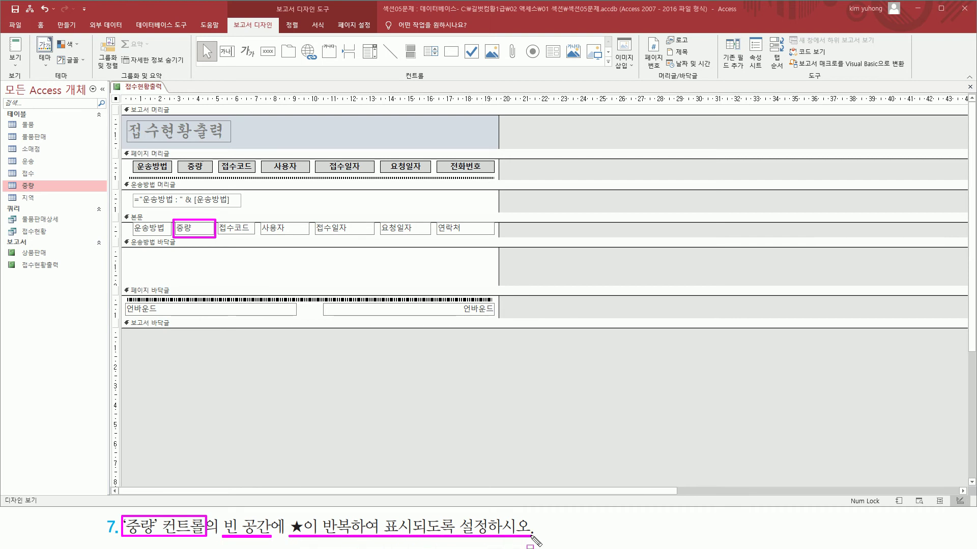
{"action": "key", "text": "Escape"}
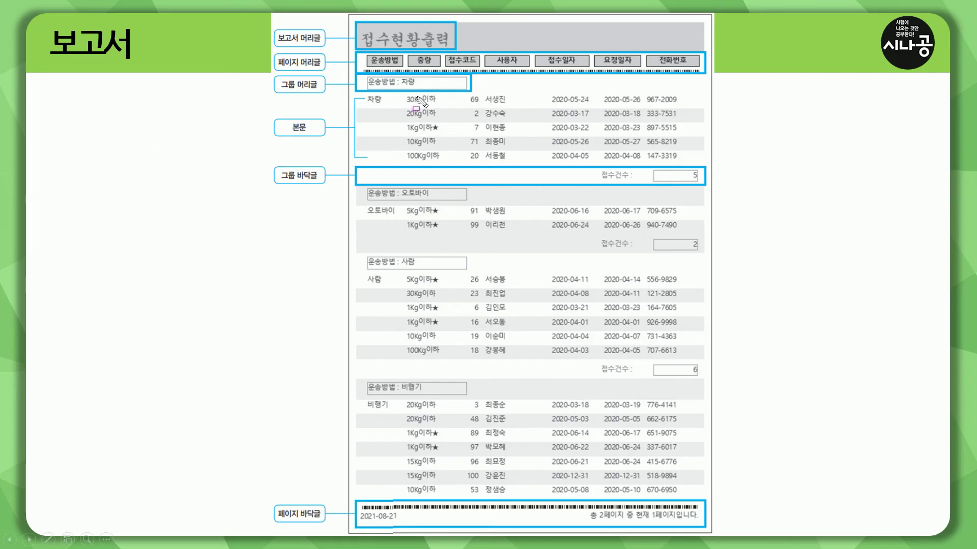
- Examine where ★ appears beside the 중량 values in the sample report layout, and return to the report design in Access
{"action": "left_click_drag", "start_coordinate": [400, 92], "coordinate": [447, 163]}
{"action": "left_click_drag", "start_coordinate": [407, 134], "coordinate": [430, 134]}
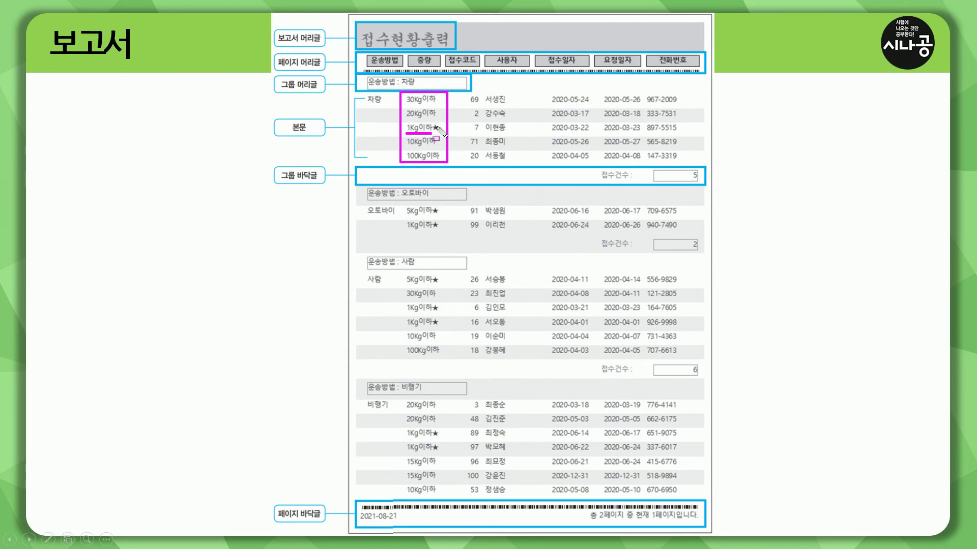
{"action": "left_click_drag", "start_coordinate": [433, 123], "coordinate": [436, 132]}
{"action": "left_click_drag", "start_coordinate": [432, 202], "coordinate": [439, 229]}
{"action": "left_click_drag", "start_coordinate": [418, 391], "coordinate": [421, 375]}
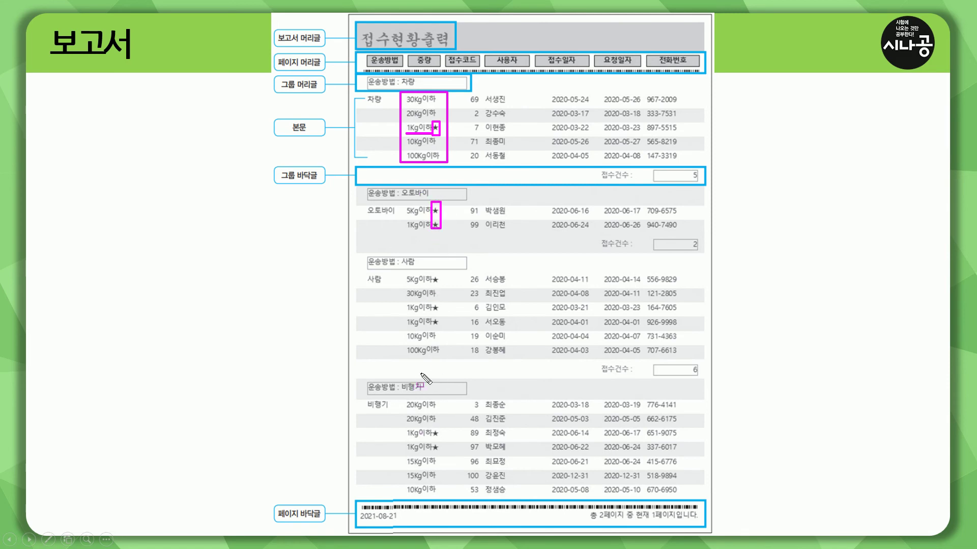
{"action": "key", "text": "e"}
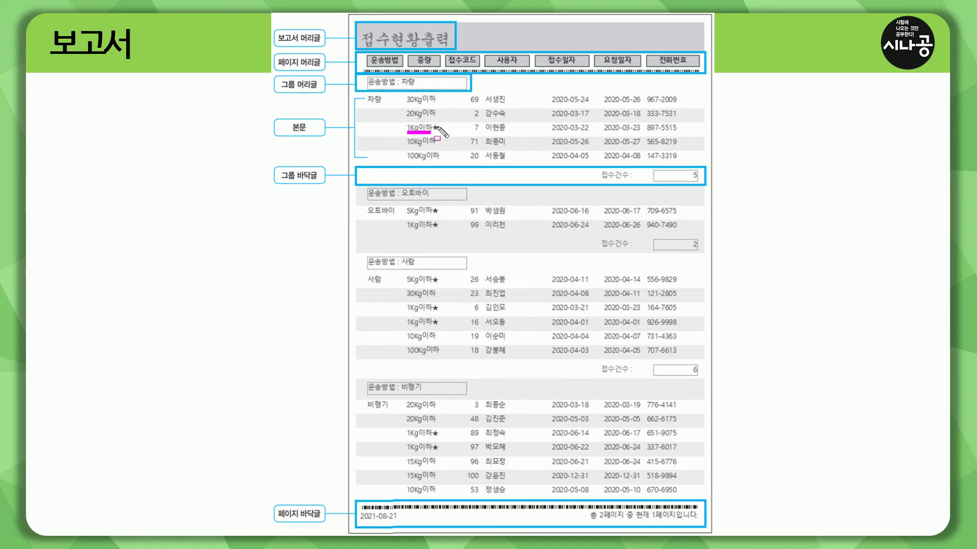
{"action": "key", "text": "Escape"}
{"action": "key", "text": "alt+Tab"}
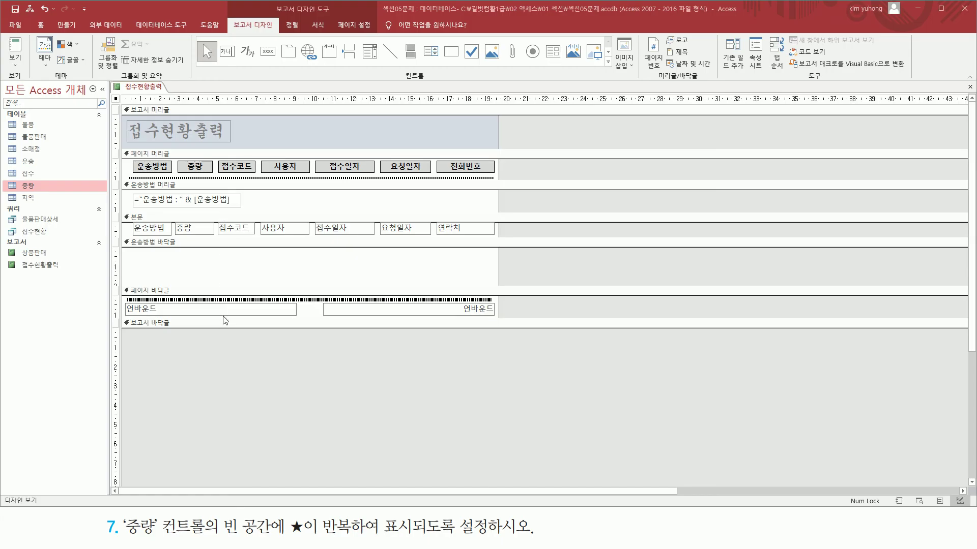
- Set the 형식 property of the 중량 text box in the 본문 section to @*★ and close the property sheet
{"action": "left_click", "coordinate": [204, 231]}
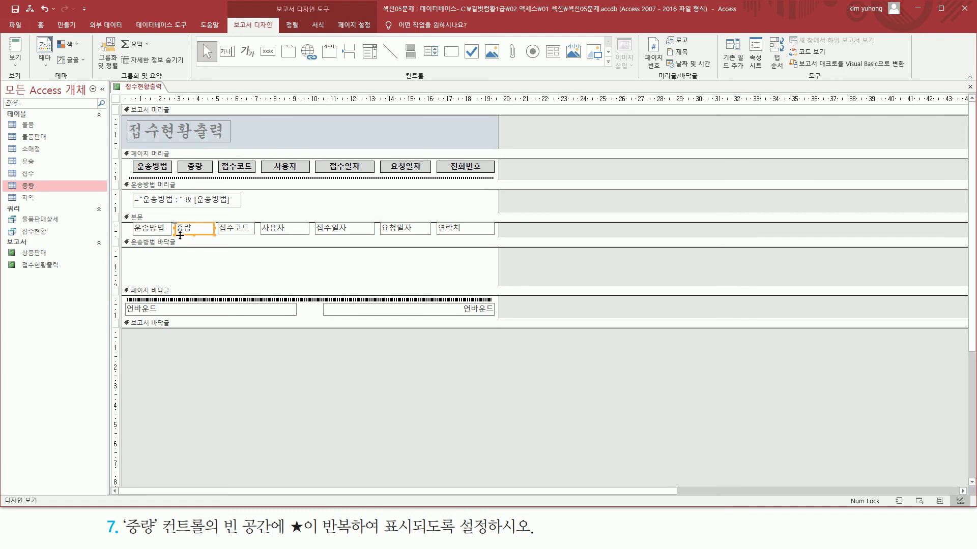
{"action": "double_click", "coordinate": [181, 233]}
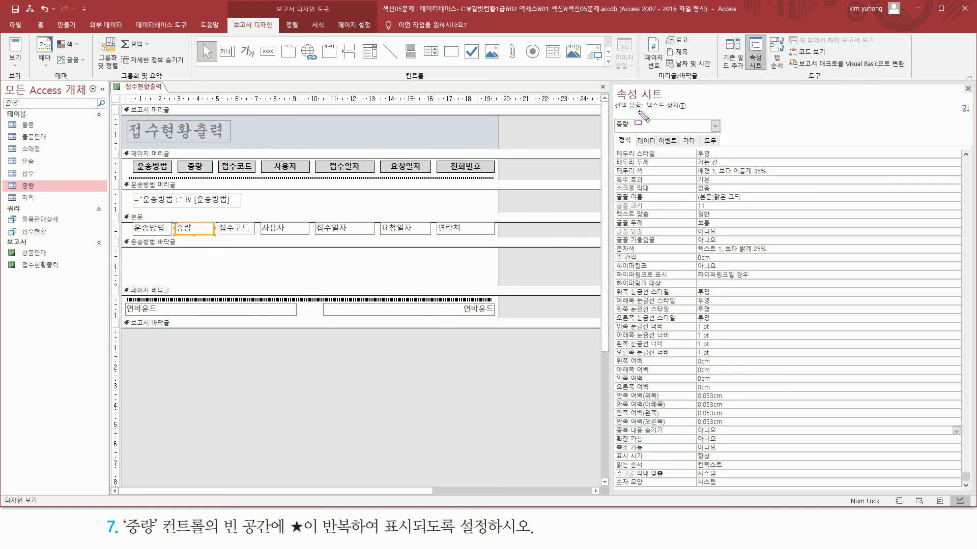
{"action": "mouse_move", "coordinate": [613, 117]}
{"action": "left_mouse_down"}
{"action": "mouse_move", "coordinate": [642, 136]}
{"action": "mouse_move", "coordinate": [690, 110]}
{"action": "left_mouse_up"}
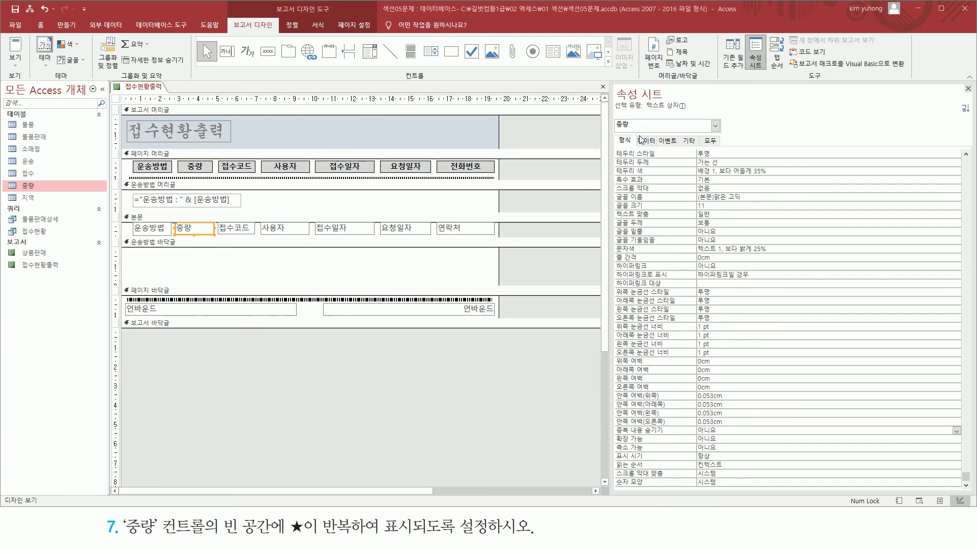
{"action": "scroll", "coordinate": [650, 178], "scroll_direction": "up", "scroll_amount": 3}
{"action": "key", "text": "ctrl+shift+d"}
{"action": "left_click_drag", "start_coordinate": [615, 149], "coordinate": [646, 163]}
{"action": "key", "text": "ctrl+shift+d"}
{"action": "left_click", "coordinate": [721, 153]}
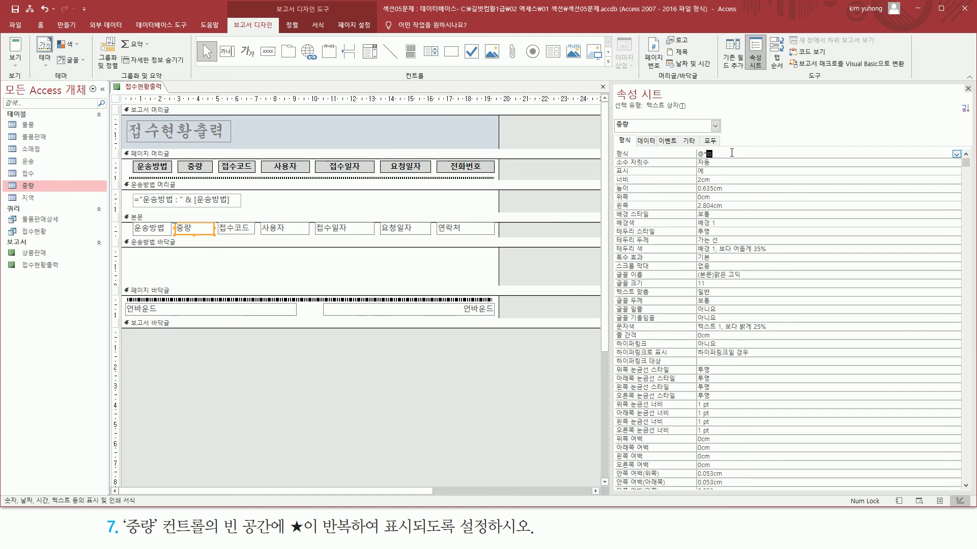
{"action": "key", "text": "Hangul_Hanja"}
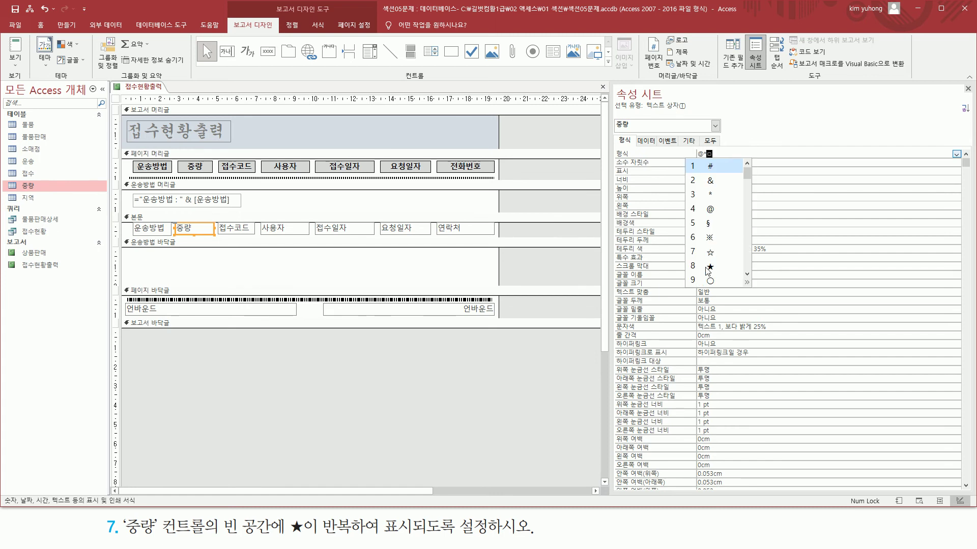
{"action": "left_click", "coordinate": [709, 267]}
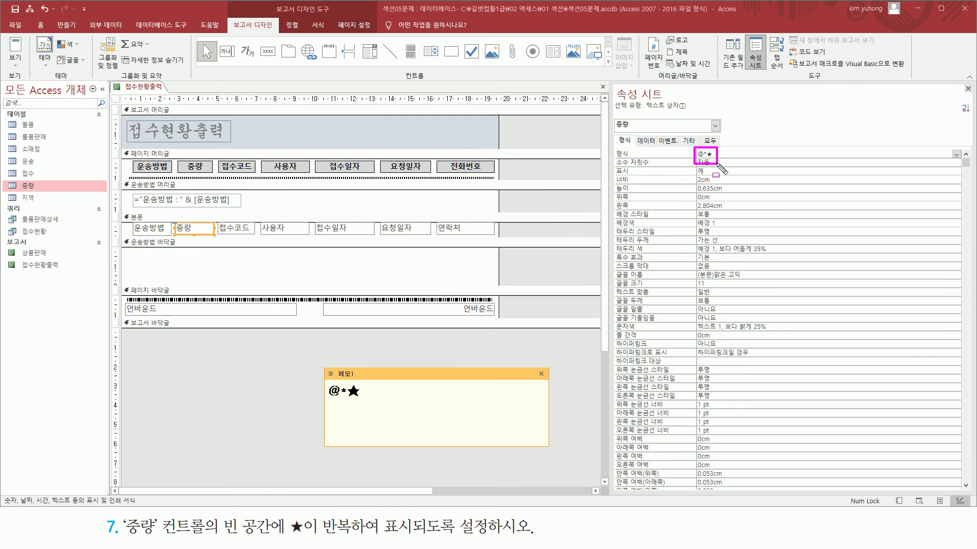
{"action": "left_click_drag", "start_coordinate": [329, 399], "coordinate": [381, 399]}
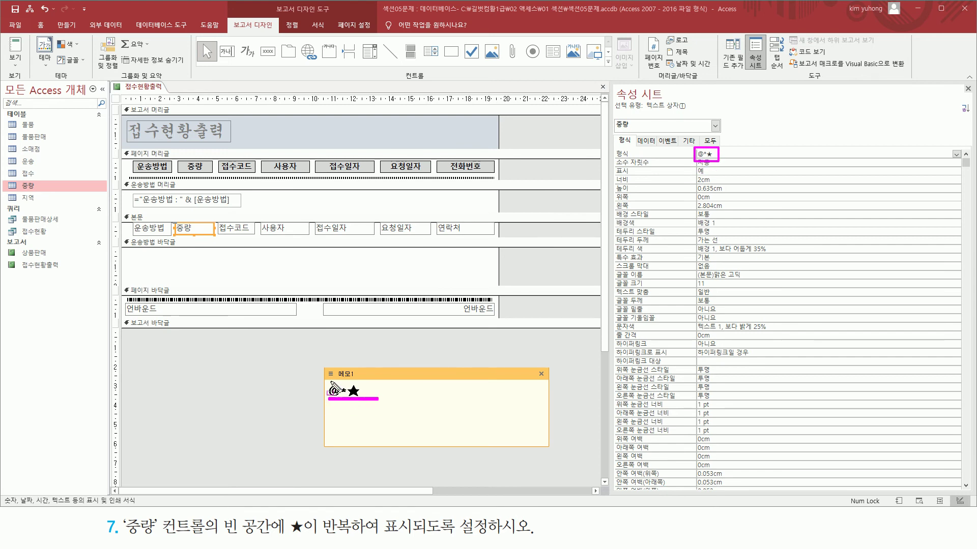
{"action": "mouse_move", "coordinate": [329, 379]}
{"action": "left_mouse_down"}
{"action": "mouse_move", "coordinate": [337, 396]}
{"action": "mouse_move", "coordinate": [362, 397]}
{"action": "left_mouse_up"}
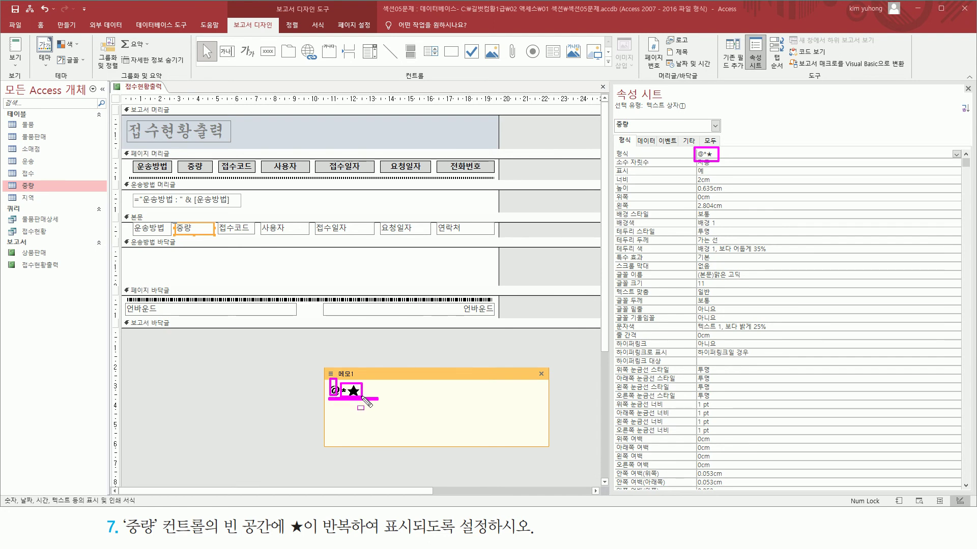
{"action": "key", "text": "Escape"}
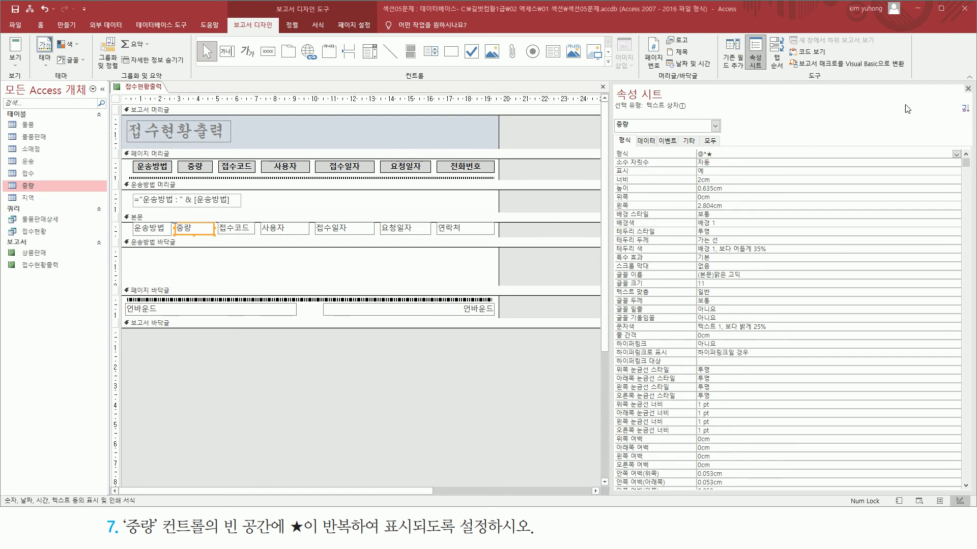
{"action": "left_click", "coordinate": [967, 89]}
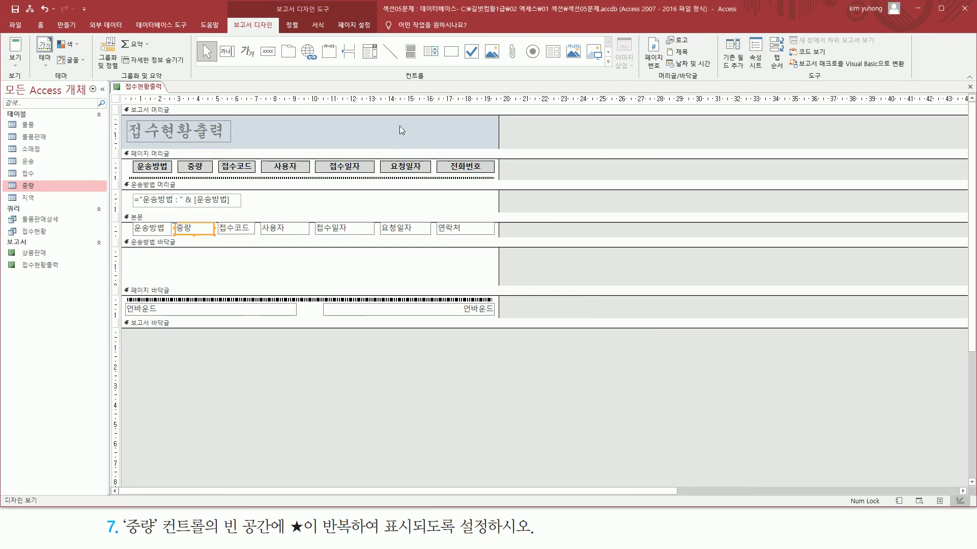
- Preview the report to check the ★ fill after the 중량 values in each group, and return to the design
{"action": "left_click", "coordinate": [14, 61]}
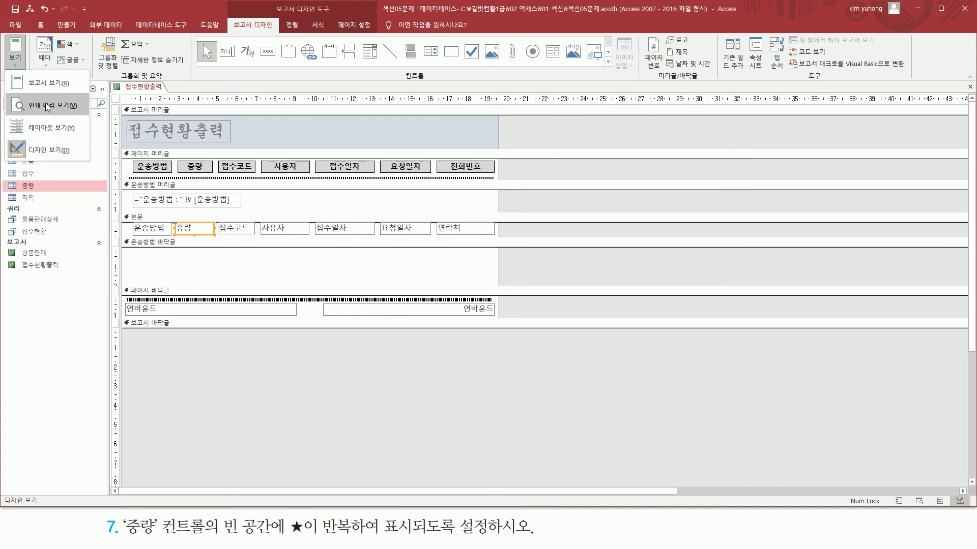
{"action": "left_click", "coordinate": [69, 109]}
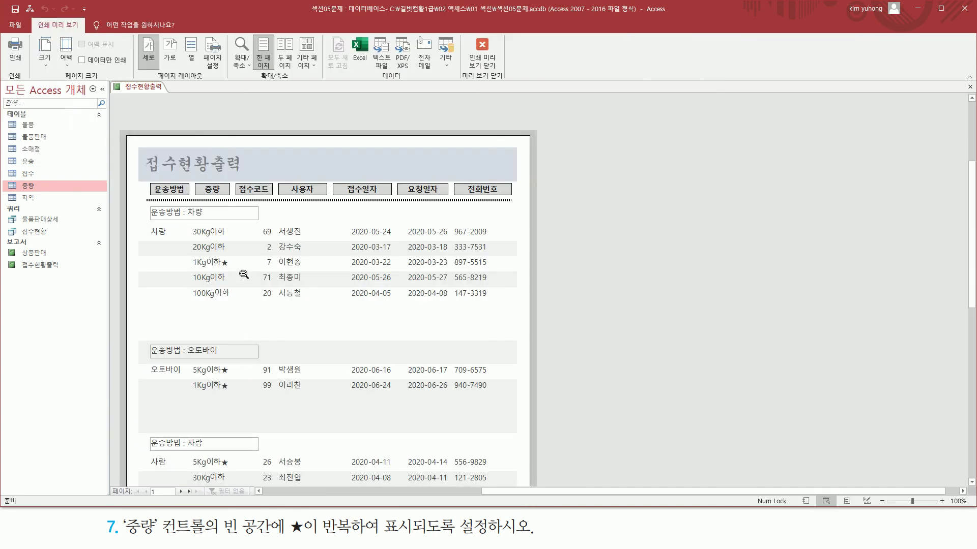
{"action": "scroll", "coordinate": [250, 263], "scroll_direction": "down", "scroll_amount": 3}
{"action": "left_click_drag", "start_coordinate": [218, 198], "coordinate": [232, 211]}
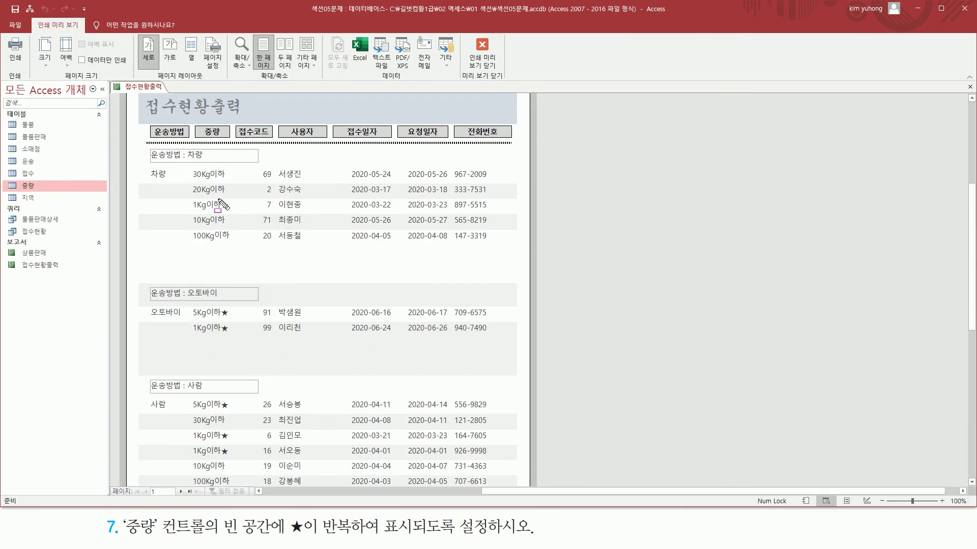
{"action": "mouse_move", "coordinate": [220, 304]}
{"action": "left_mouse_down"}
{"action": "mouse_move", "coordinate": [226, 340]}
{"action": "mouse_move", "coordinate": [231, 333]}
{"action": "left_mouse_up"}
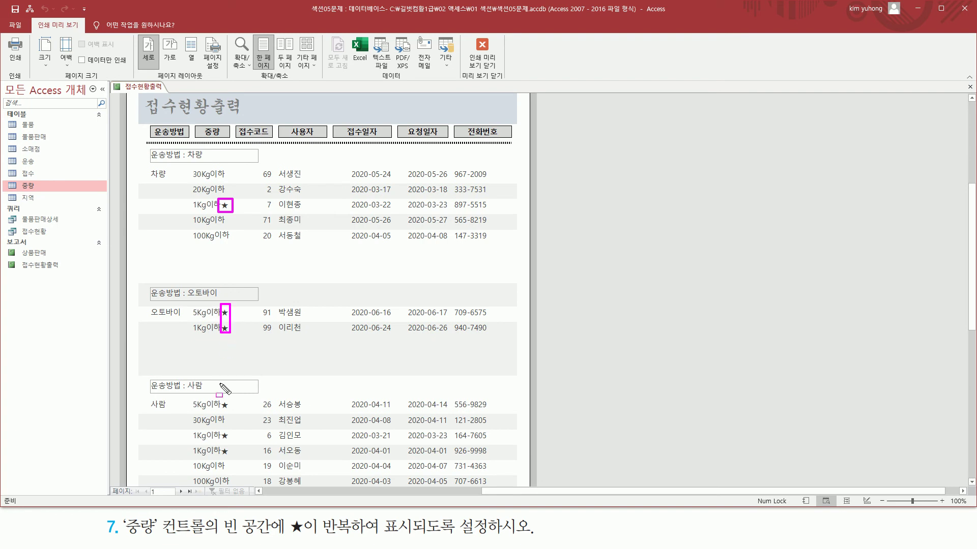
{"action": "left_click_drag", "start_coordinate": [221, 398], "coordinate": [230, 473]}
{"action": "key", "text": "Escape"}
{"action": "scroll", "coordinate": [249, 387], "scroll_direction": "down", "scroll_amount": 8}
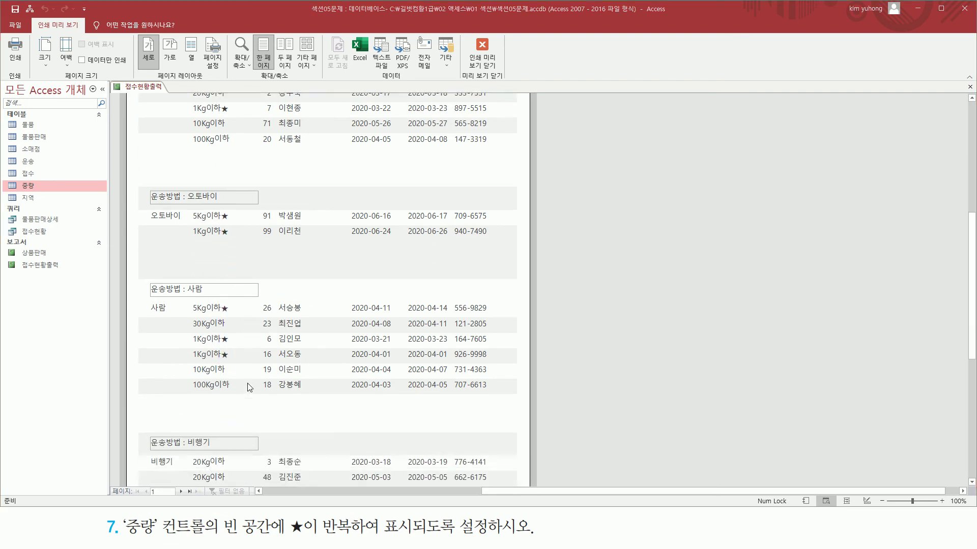
{"action": "scroll", "coordinate": [249, 387], "scroll_direction": "up", "scroll_amount": 12}
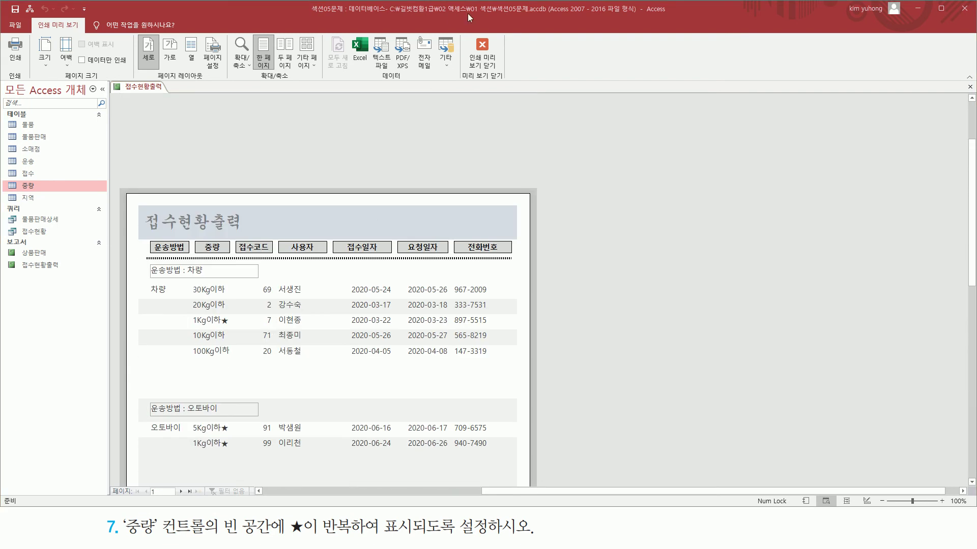
{"action": "left_click", "coordinate": [481, 51]}
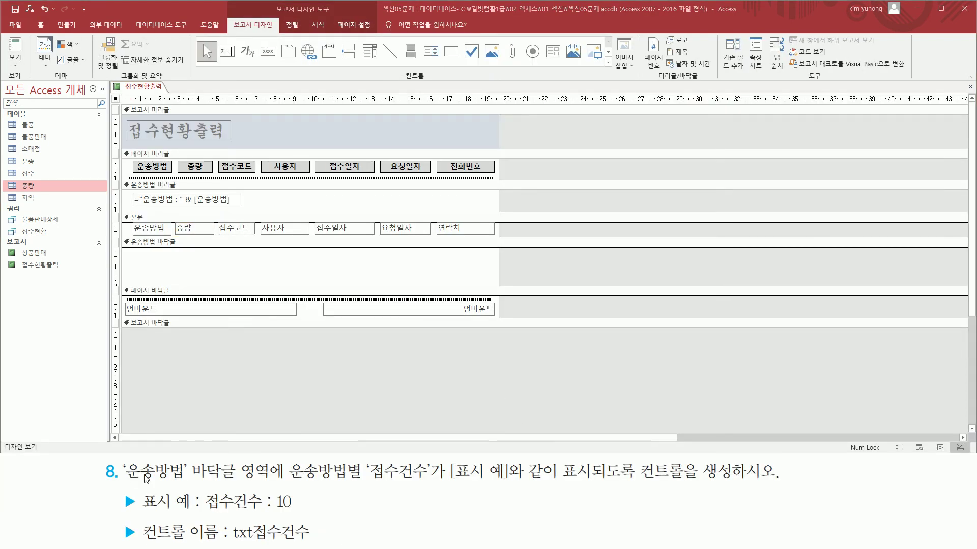
- Review the requirement for a txt접수건수 control in the 운송방법 footer that shows the 접수건수 per 운송방법
{"action": "mouse_move", "coordinate": [124, 479]}
{"action": "left_mouse_down"}
{"action": "mouse_move", "coordinate": [271, 480]}
{"action": "mouse_move", "coordinate": [269, 461]}
{"action": "left_mouse_up"}
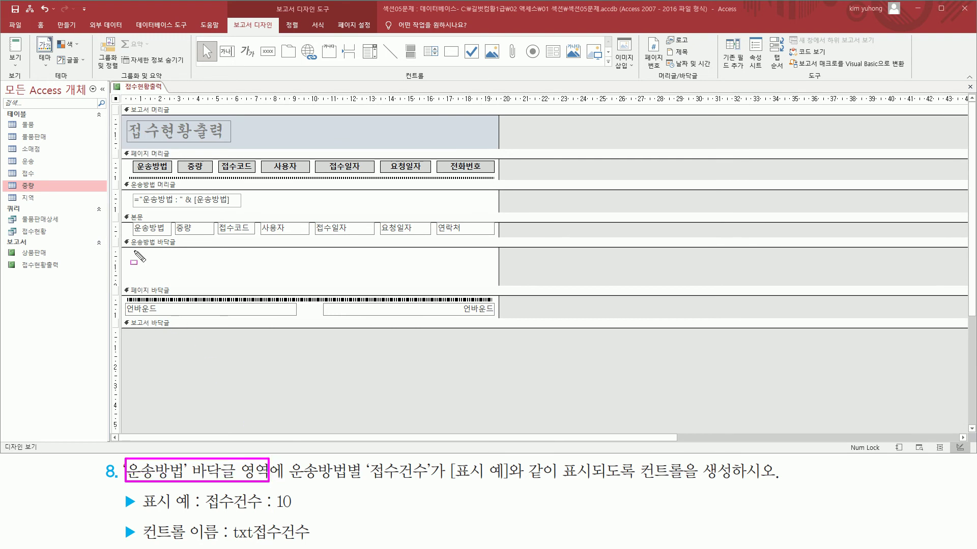
{"action": "left_click_drag", "start_coordinate": [121, 235], "coordinate": [498, 288]}
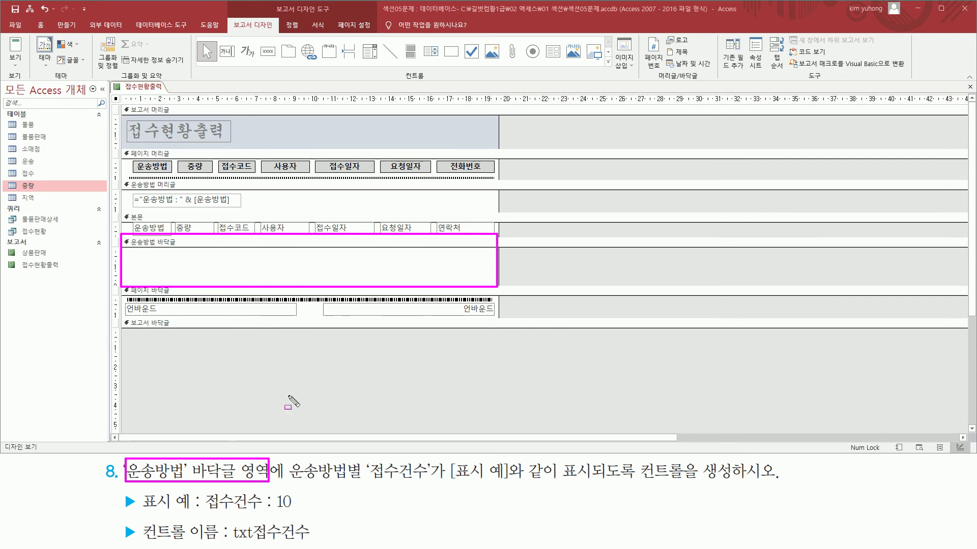
{"action": "left_click_drag", "start_coordinate": [286, 481], "coordinate": [521, 482]}
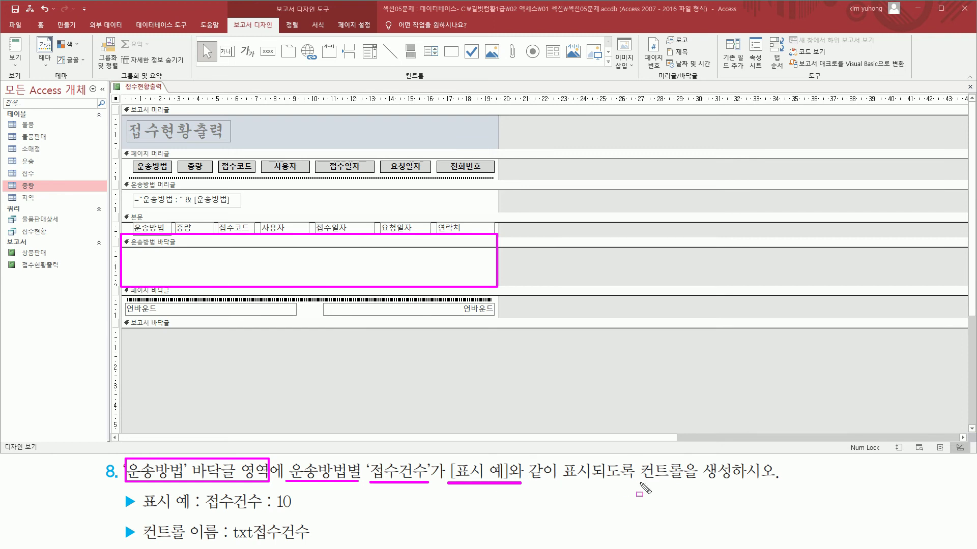
{"action": "left_click_drag", "start_coordinate": [633, 485], "coordinate": [734, 462]}
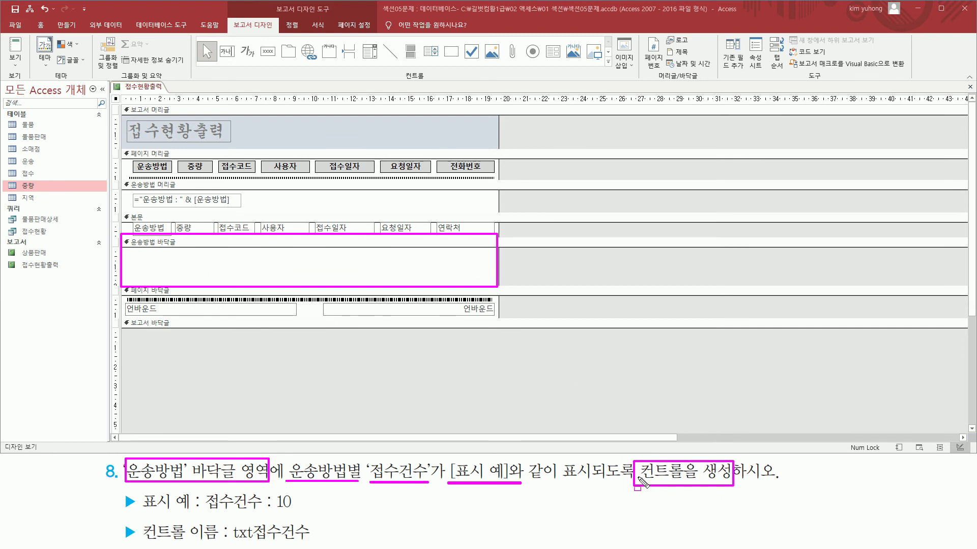
{"action": "left_click_drag", "start_coordinate": [203, 514], "coordinate": [300, 514]}
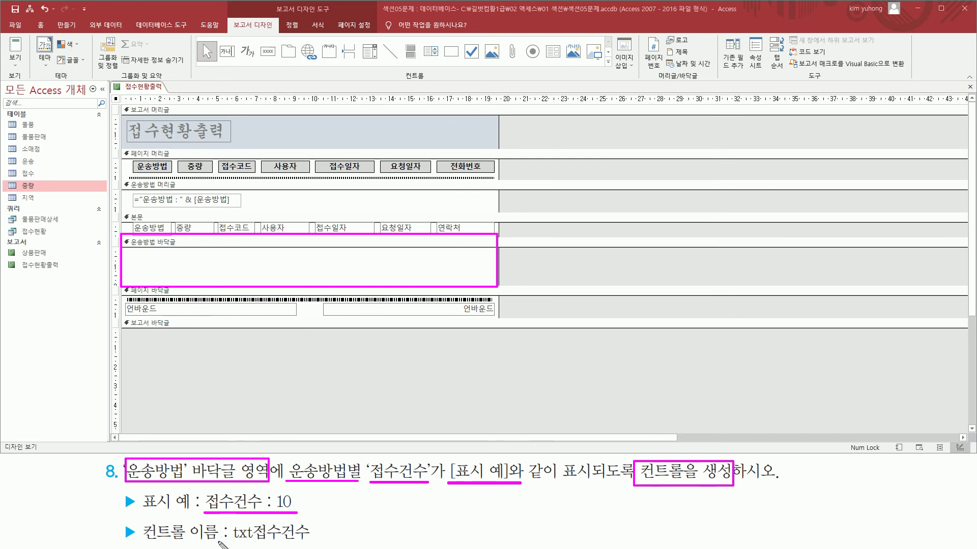
{"action": "left_click_drag", "start_coordinate": [232, 544], "coordinate": [312, 544]}
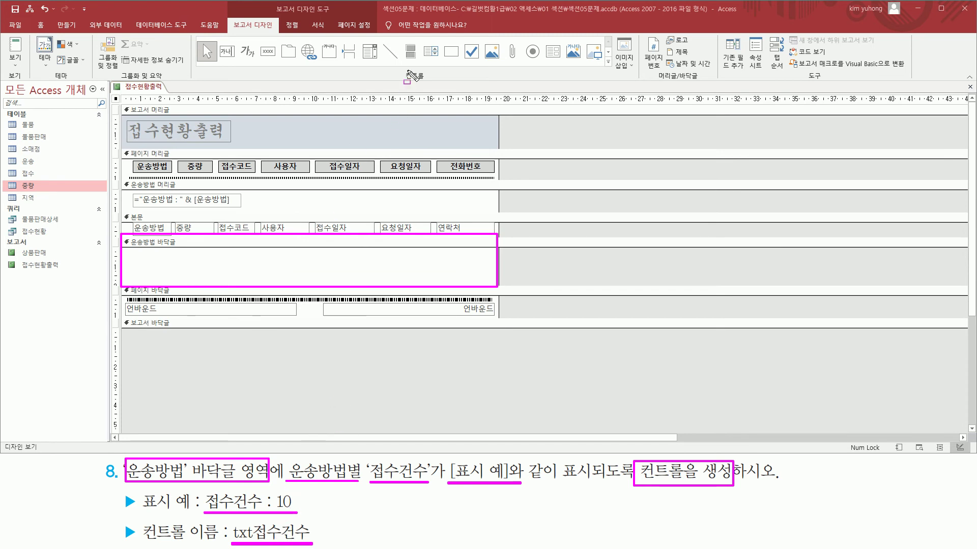
{"action": "left_click_drag", "start_coordinate": [400, 68], "coordinate": [432, 84]}
{"action": "left_click_drag", "start_coordinate": [222, 40], "coordinate": [236, 61]}
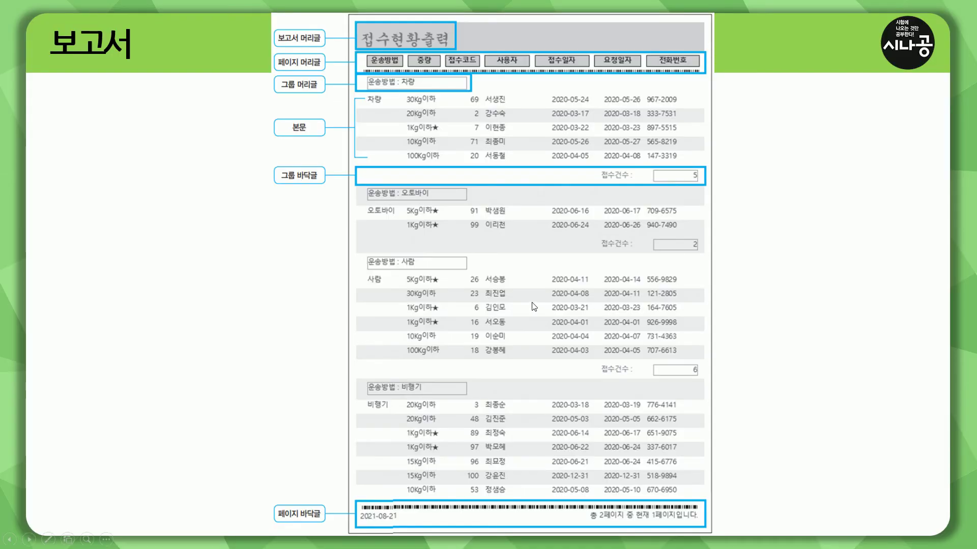
- Examine where the 접수건수 label and value appear in each group footer of the sample report layout
{"action": "left_click_drag", "start_coordinate": [596, 168], "coordinate": [707, 182]}
{"action": "left_click_drag", "start_coordinate": [598, 235], "coordinate": [702, 252]}
{"action": "left_click_drag", "start_coordinate": [591, 361], "coordinate": [703, 378]}
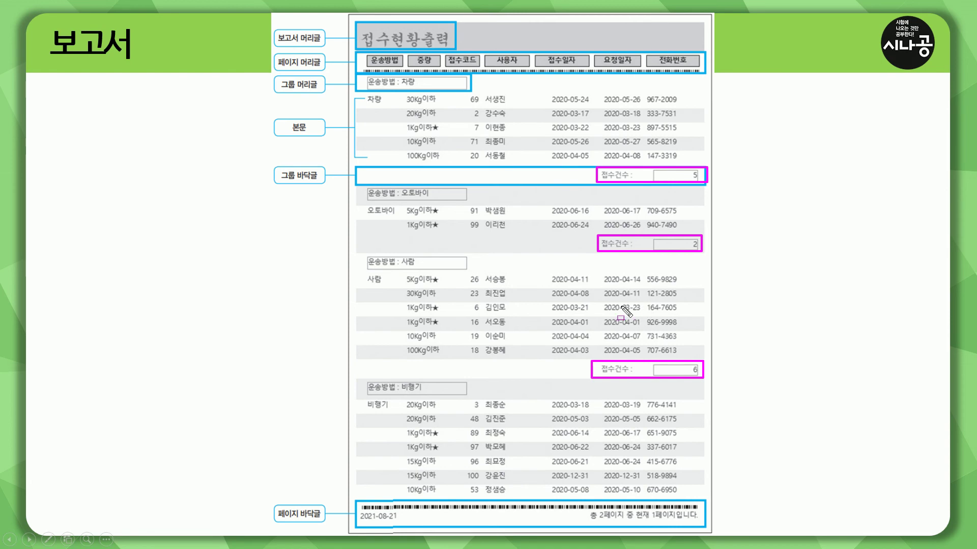
{"action": "mouse_move", "coordinate": [603, 171]}
{"action": "left_mouse_down"}
{"action": "mouse_move", "coordinate": [636, 171]}
{"action": "mouse_move", "coordinate": [601, 180]}
{"action": "mouse_move", "coordinate": [676, 170]}
{"action": "mouse_move", "coordinate": [700, 182]}
{"action": "mouse_move", "coordinate": [701, 170]}
{"action": "left_mouse_up"}
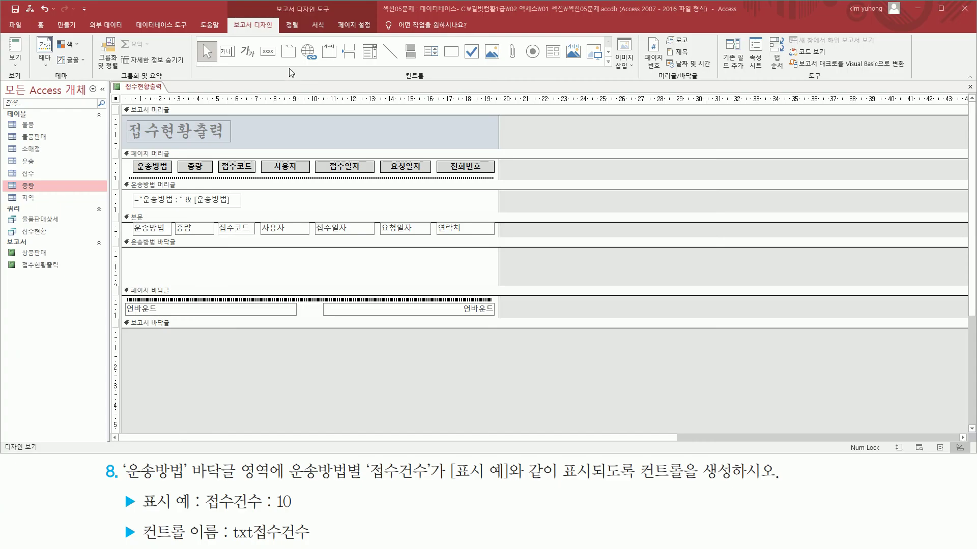
- Add a text box about 2.9 cm wide and 0.6 cm high to the 운송방법 footer, aligned below the 연락처 control
{"action": "left_click", "coordinate": [228, 51]}
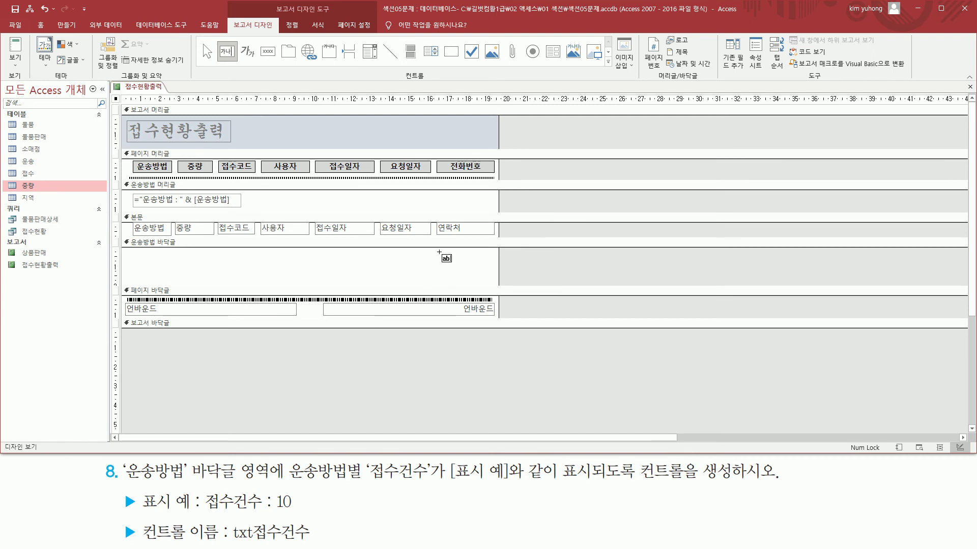
{"action": "left_click_drag", "start_coordinate": [437, 252], "coordinate": [494, 266]}
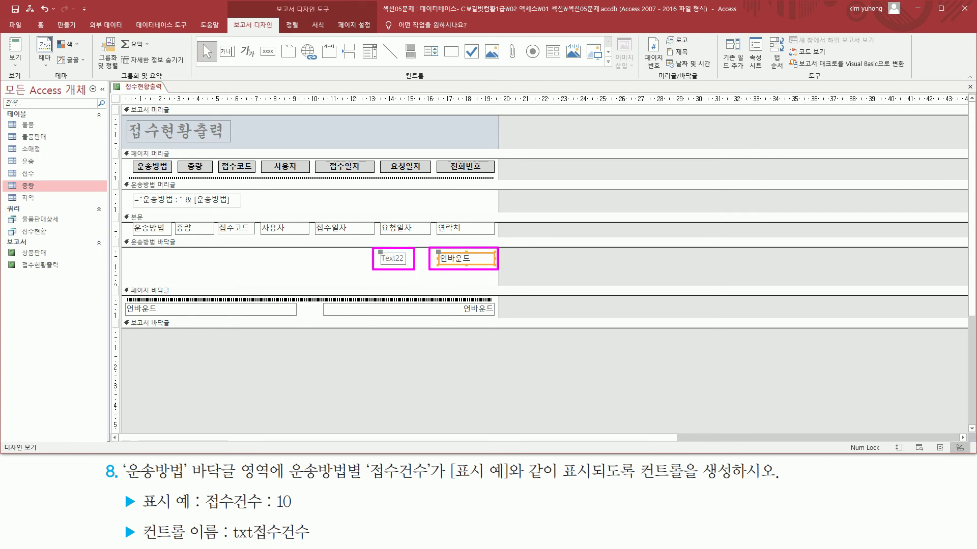
{"action": "mouse_move", "coordinate": [203, 512]}
{"action": "left_mouse_down"}
{"action": "mouse_move", "coordinate": [275, 511]}
{"action": "mouse_move", "coordinate": [275, 492]}
{"action": "left_mouse_up"}
{"action": "key", "text": "Escape"}
- Change the caption of the new text box's label in the 운송방법 footer to "접수건수 :"
{"action": "left_click", "coordinate": [394, 260]}
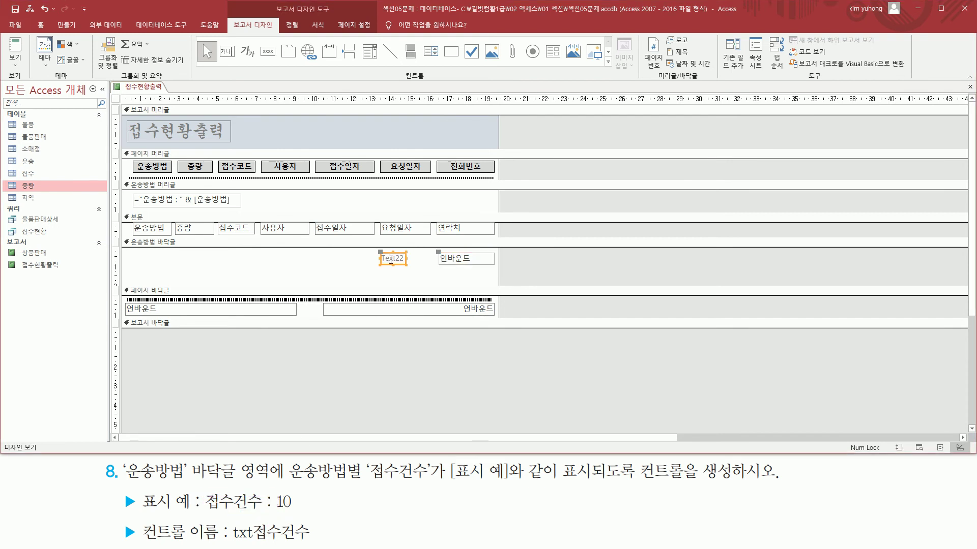
{"action": "left_click", "coordinate": [396, 258]}
{"action": "key", "text": "ctrl+a"}
{"action": "type", "text": "ㅈ"}
{"action": "type", "text": "수거ㄴ수"}
{"action": "type", "text": " :"}
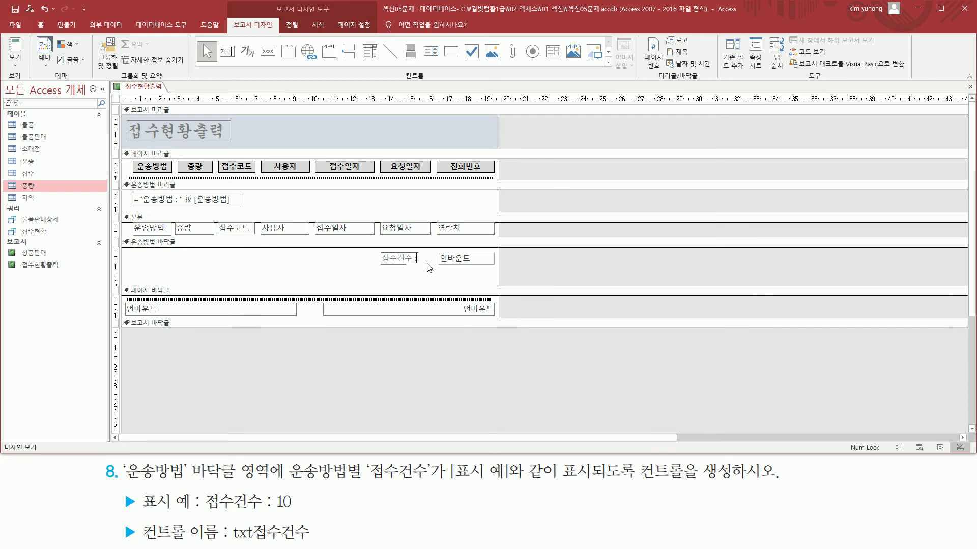
{"action": "left_click", "coordinate": [421, 275]}
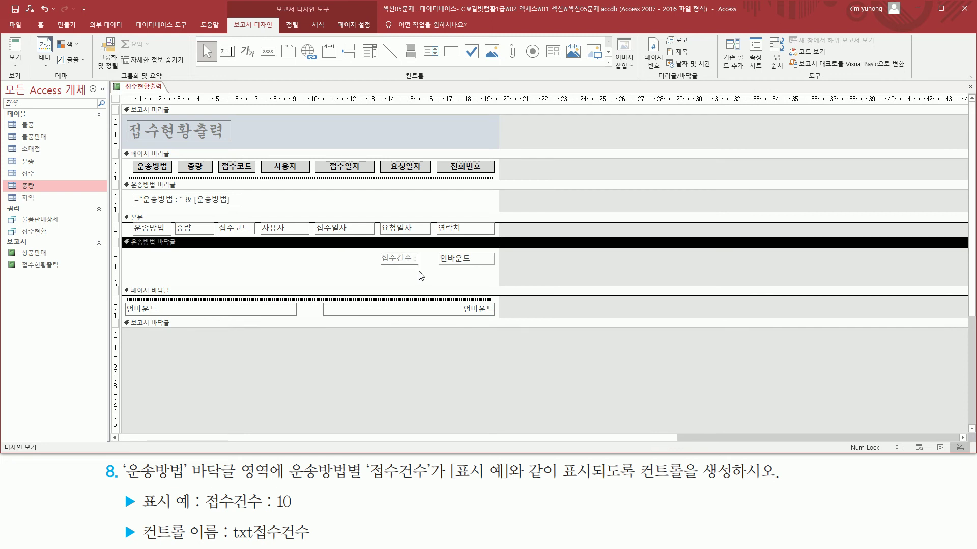
- Set the 컨트롤 원본 property of the unbound text box in the 운송방법 footer to =count(*)
{"action": "left_click", "coordinate": [438, 260]}
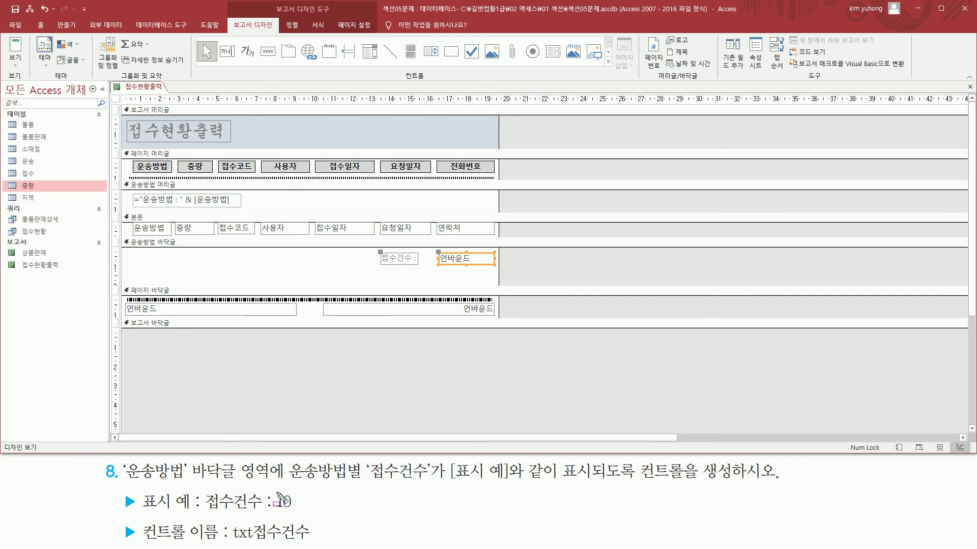
{"action": "left_click_drag", "start_coordinate": [275, 491], "coordinate": [292, 511]}
{"action": "key", "text": "Escape"}
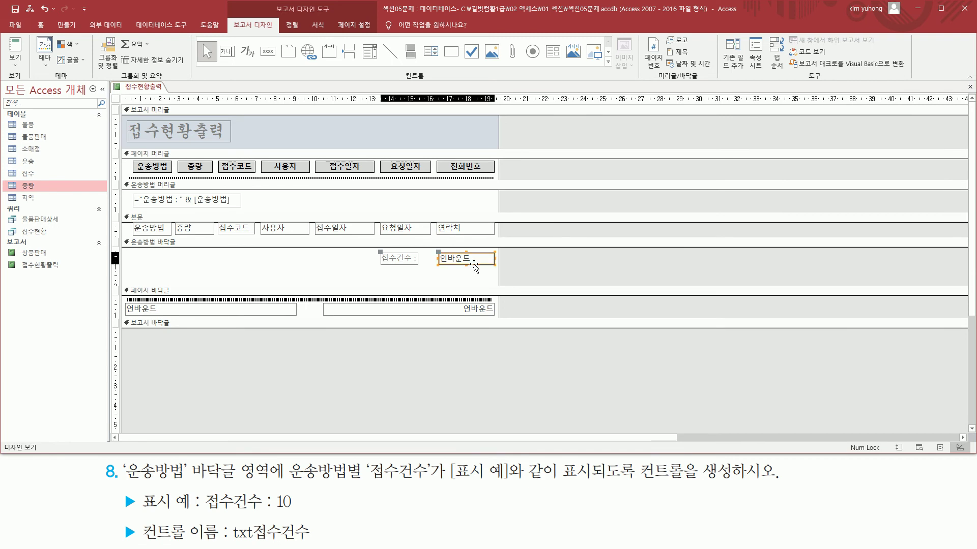
{"action": "double_click", "coordinate": [473, 264]}
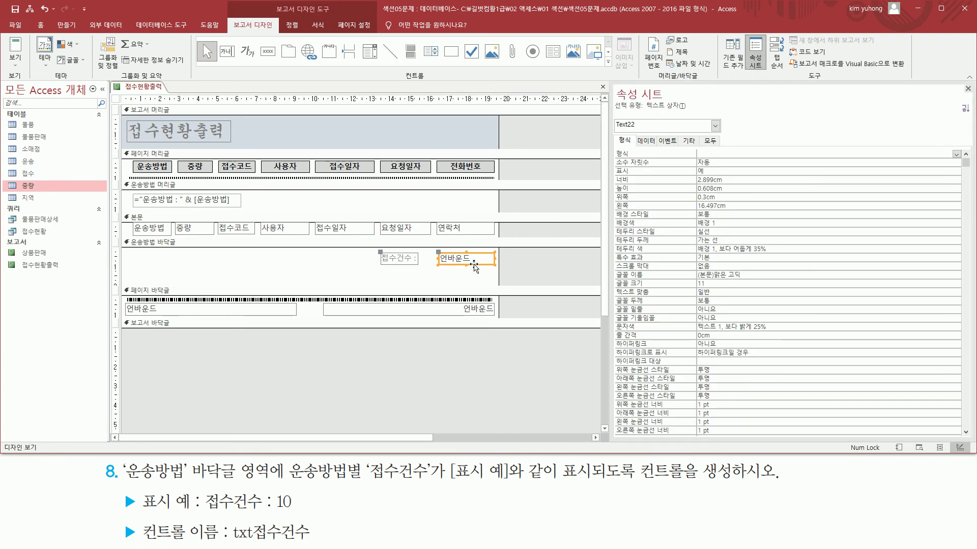
{"action": "left_click", "coordinate": [646, 141]}
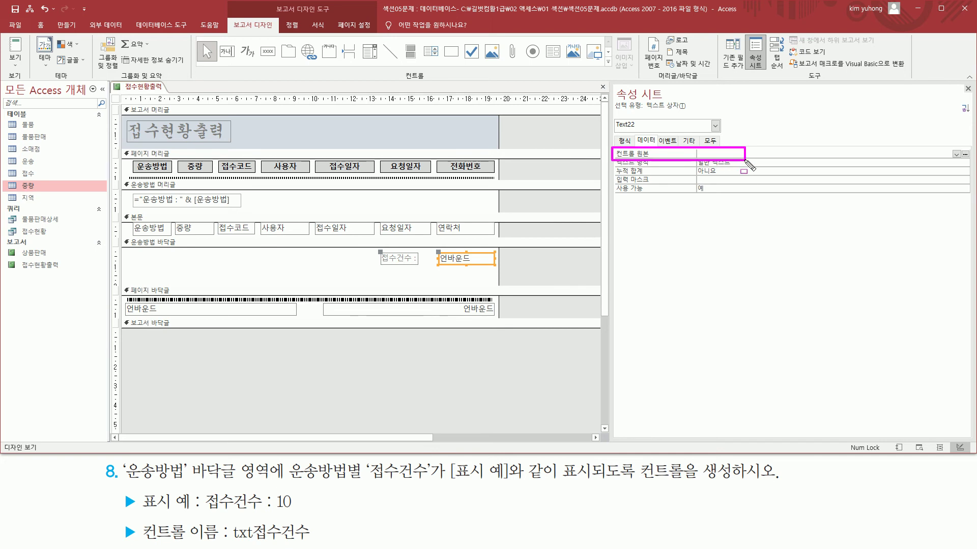
{"action": "left_click", "coordinate": [732, 154]}
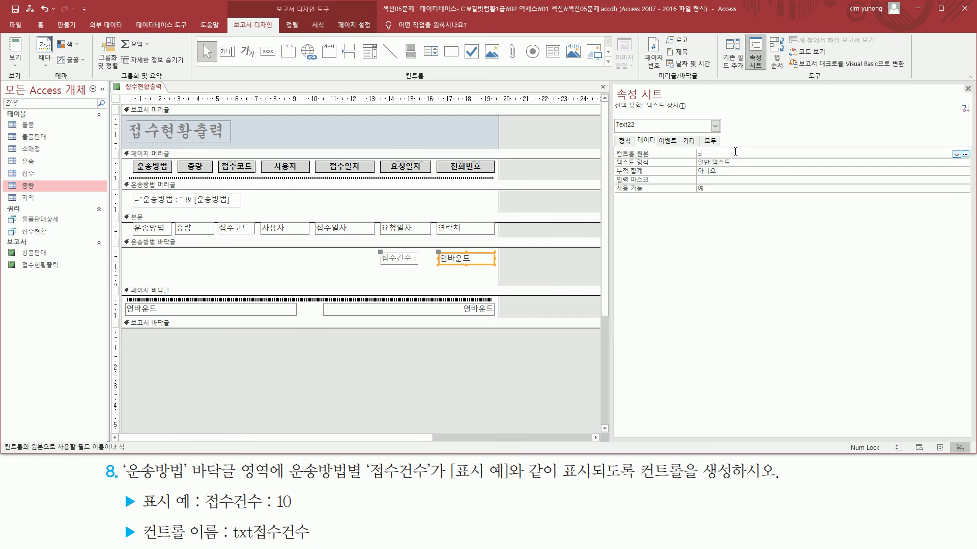
{"action": "type", "text": "=cou"}
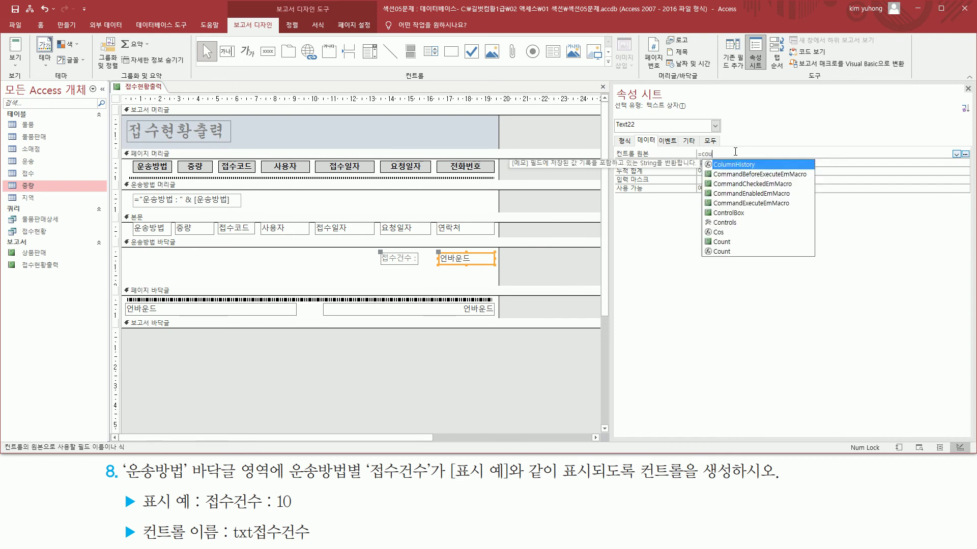
{"action": "type", "text": "nt("}
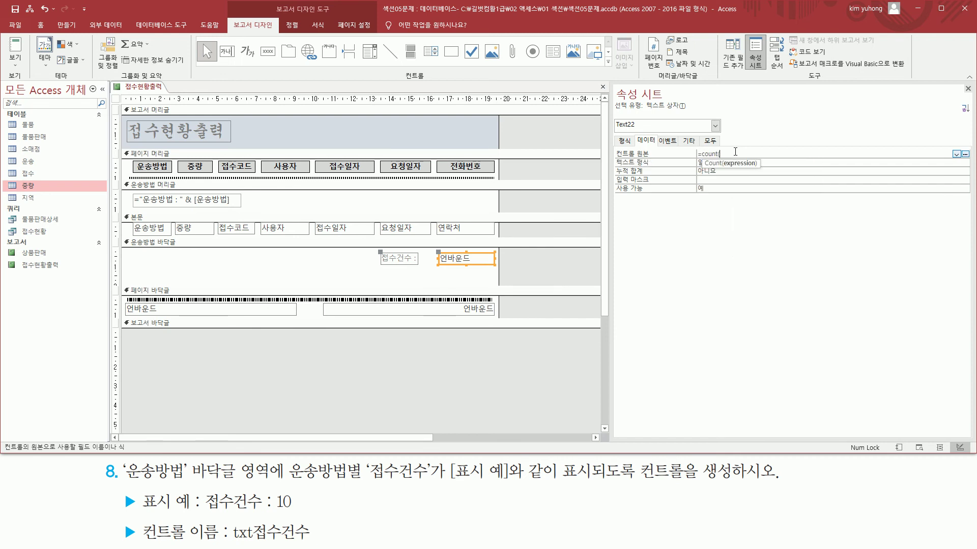
{"action": "type", "text": "*)"}
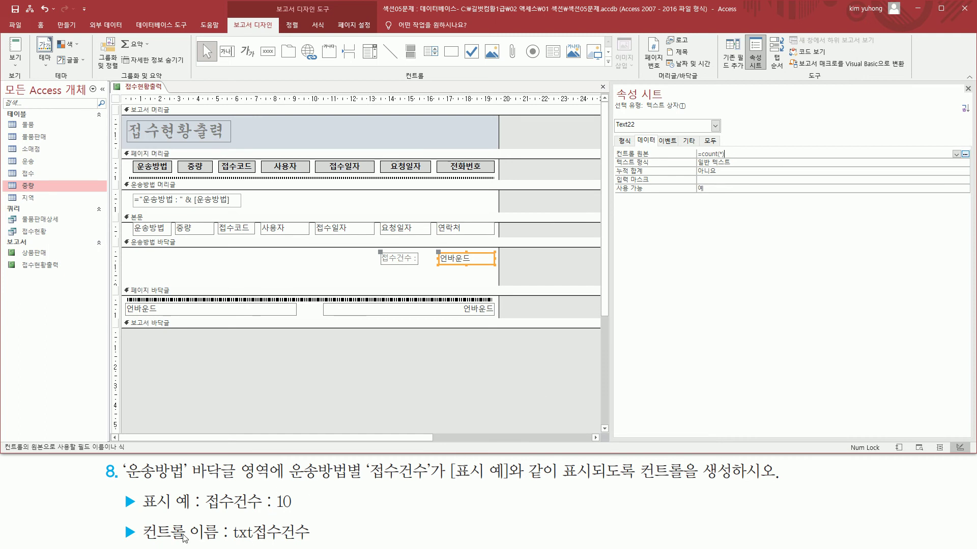
- Name the count text box in the 운송방법 footer txt접수건수 and close the property sheet
{"action": "left_click_drag", "start_coordinate": [142, 543], "coordinate": [313, 544]}
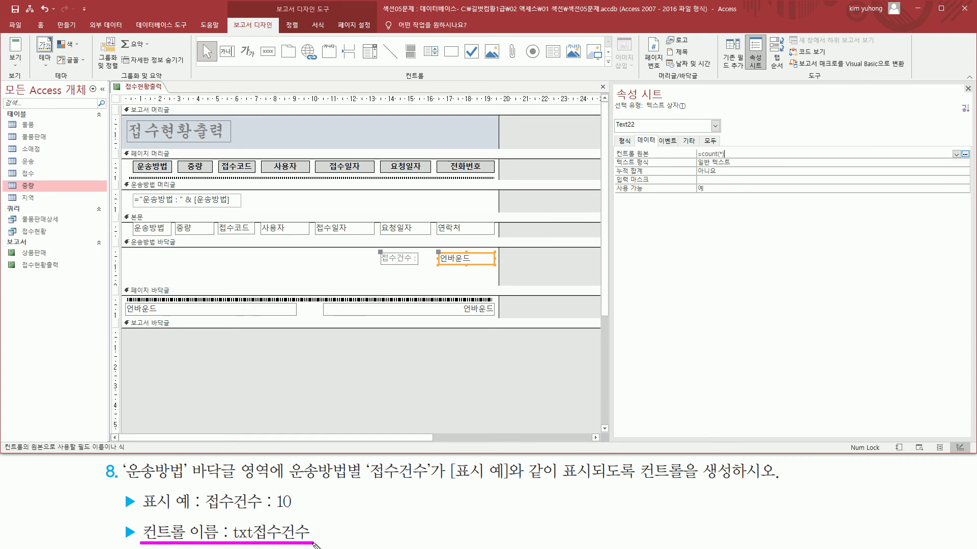
{"action": "key", "text": "Escape"}
{"action": "left_click", "coordinate": [689, 142]}
{"action": "left_click", "coordinate": [690, 143]}
{"action": "left_click_drag", "start_coordinate": [678, 131], "coordinate": [701, 146]}
{"action": "mouse_move", "coordinate": [613, 147]}
{"action": "left_mouse_down"}
{"action": "mouse_move", "coordinate": [725, 170]}
{"action": "mouse_move", "coordinate": [747, 163]}
{"action": "left_mouse_up"}
{"action": "key", "text": "Escape"}
{"action": "double_click", "coordinate": [719, 154]}
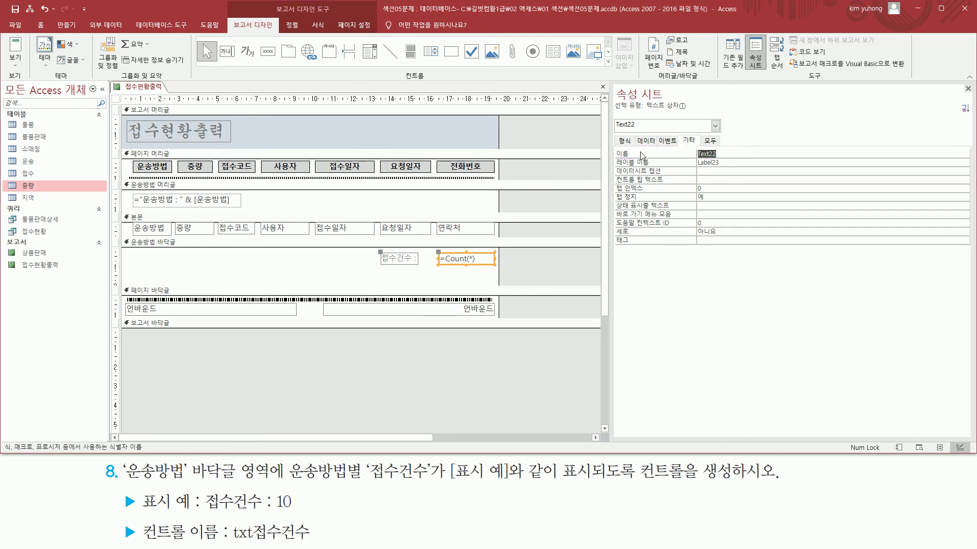
{"action": "type", "text": "txt접수건수"}
{"action": "left_click", "coordinate": [968, 88]}
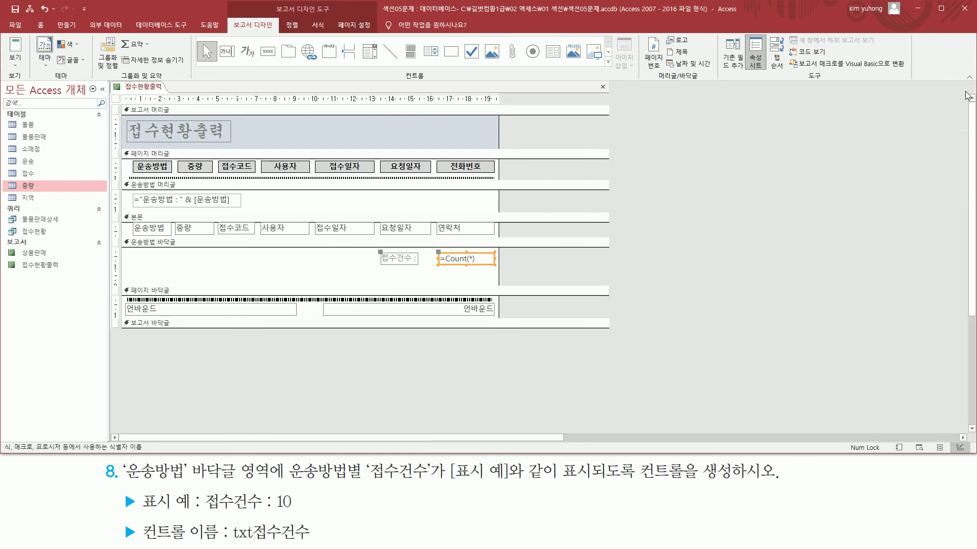
- Preview the report for printing and check the 접수건수 label and value below each 운송방법 group
{"action": "left_click", "coordinate": [364, 269]}
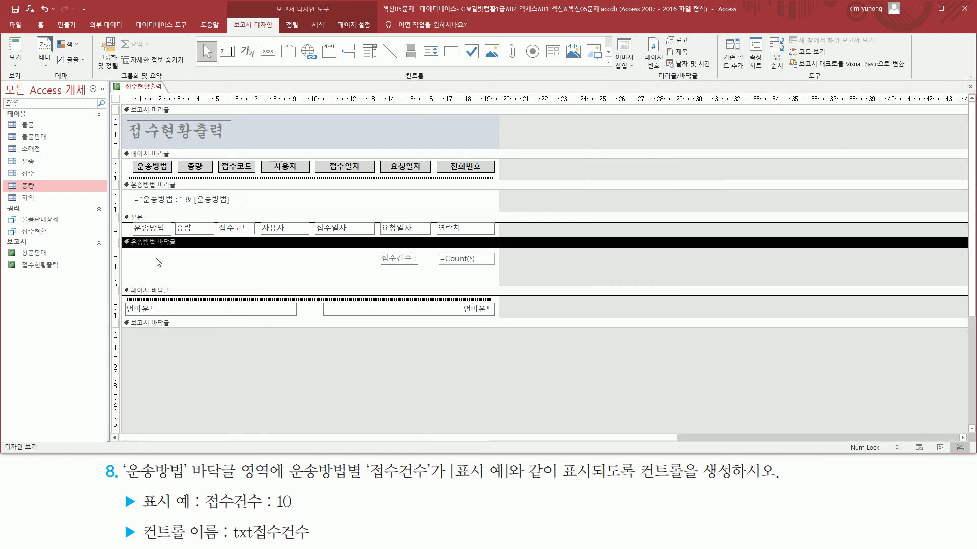
{"action": "left_click", "coordinate": [15, 57]}
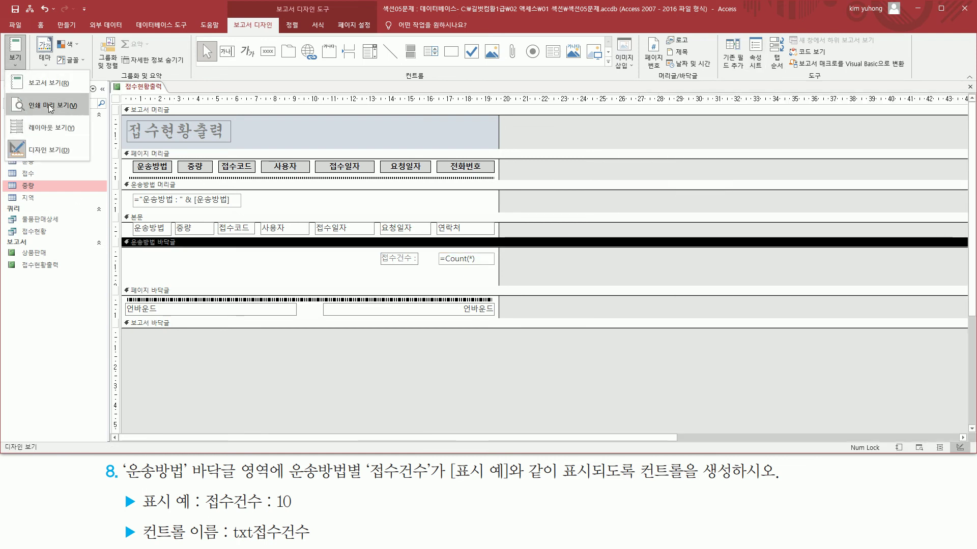
{"action": "left_click", "coordinate": [49, 104]}
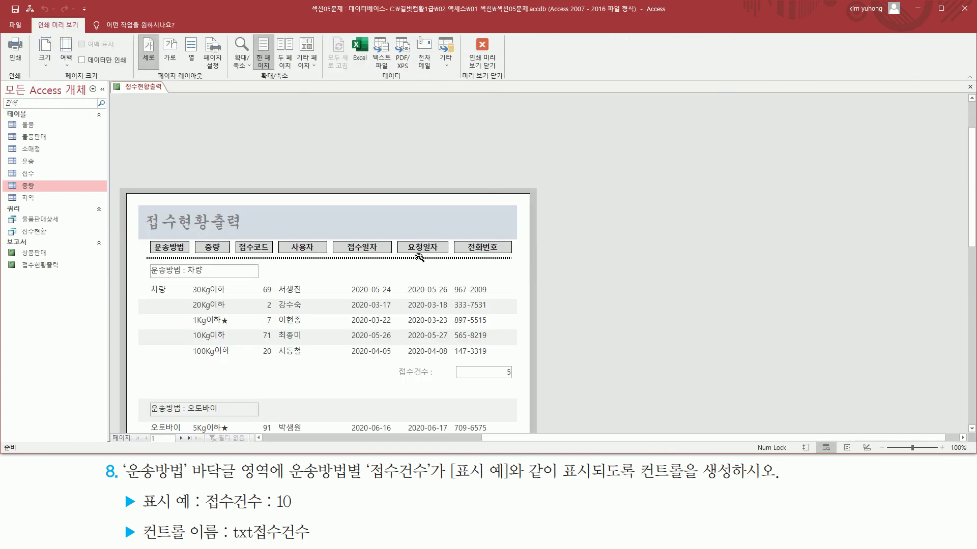
{"action": "scroll", "coordinate": [424, 255], "scroll_direction": "down", "scroll_amount": 2}
{"action": "left_click_drag", "start_coordinate": [391, 282], "coordinate": [519, 305]}
{"action": "scroll", "coordinate": [509, 290], "scroll_direction": "down", "scroll_amount": 3}
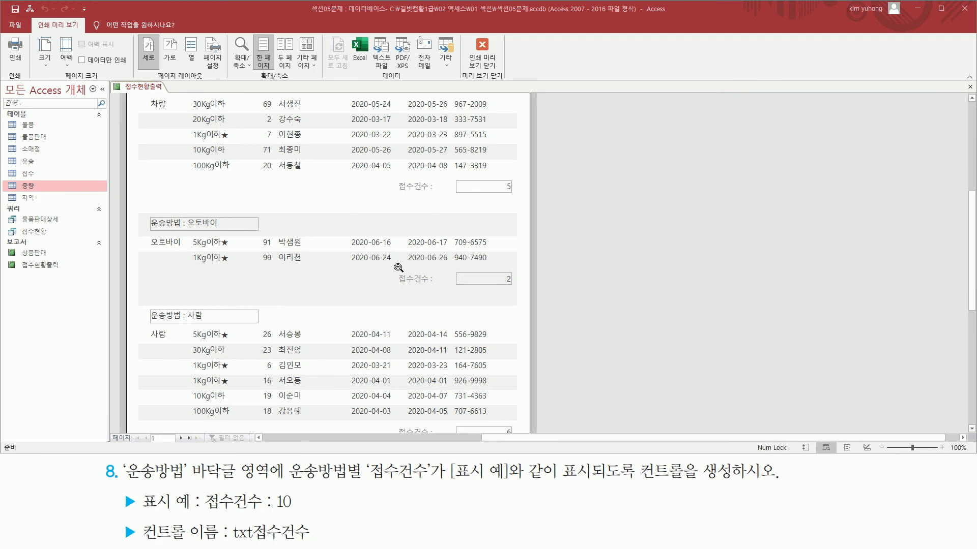
{"action": "left_click_drag", "start_coordinate": [387, 263], "coordinate": [523, 299]}
{"action": "scroll", "coordinate": [473, 283], "scroll_direction": "down", "scroll_amount": 3}
{"action": "left_click_drag", "start_coordinate": [397, 276], "coordinate": [519, 299]}
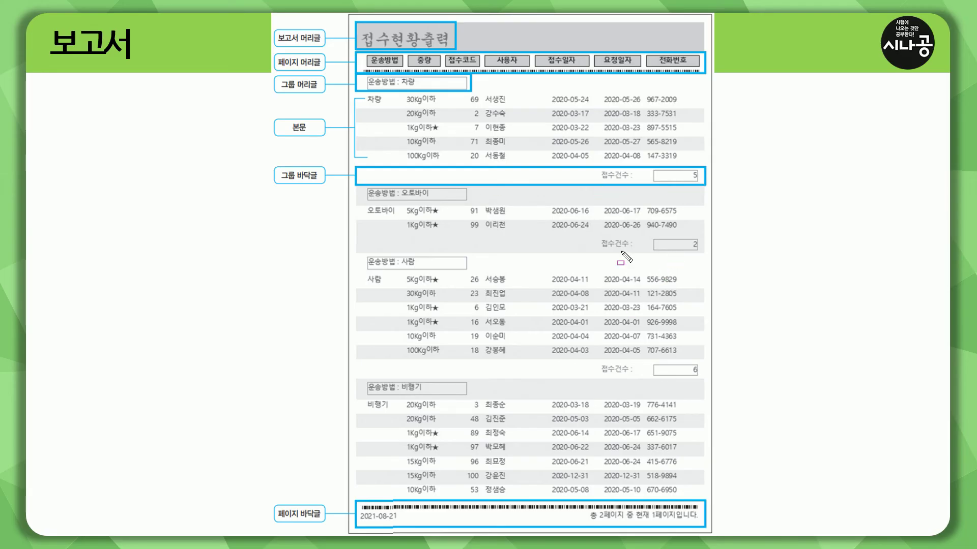
- Compare the spacing below the 접수건수 line in the sample layout with that in the report preview
{"action": "left_click_drag", "start_coordinate": [601, 169], "coordinate": [700, 180]}
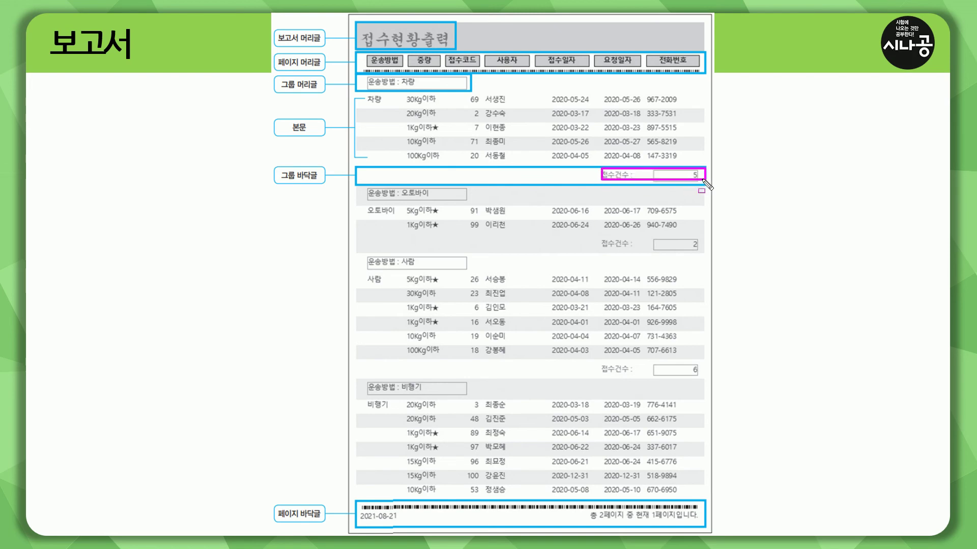
{"action": "mouse_move", "coordinate": [364, 187]}
{"action": "left_mouse_down"}
{"action": "mouse_move", "coordinate": [392, 199]}
{"action": "mouse_move", "coordinate": [467, 201]}
{"action": "left_mouse_up"}
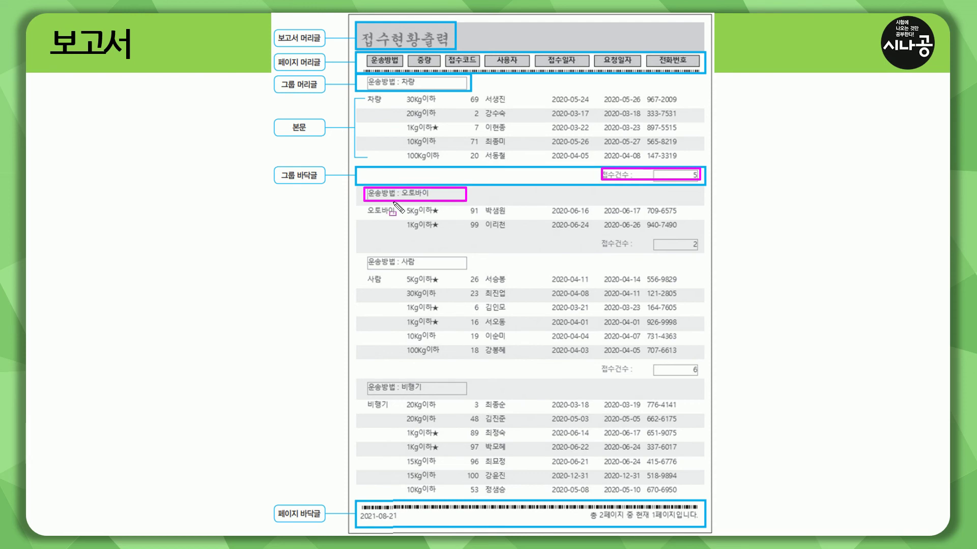
{"action": "key", "text": "e"}
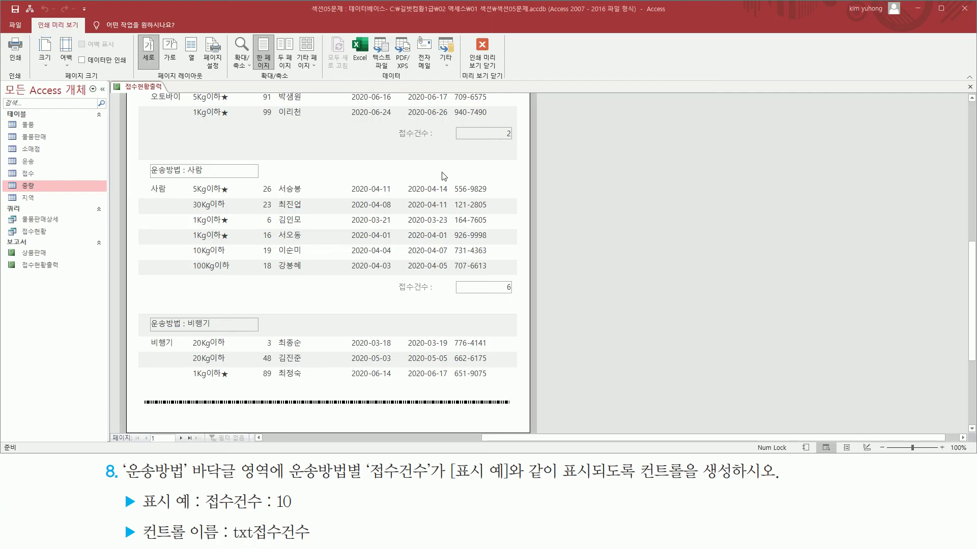
{"action": "scroll", "coordinate": [442, 176], "scroll_direction": "up", "scroll_amount": 2}
{"action": "left_click_drag", "start_coordinate": [393, 173], "coordinate": [518, 176]}
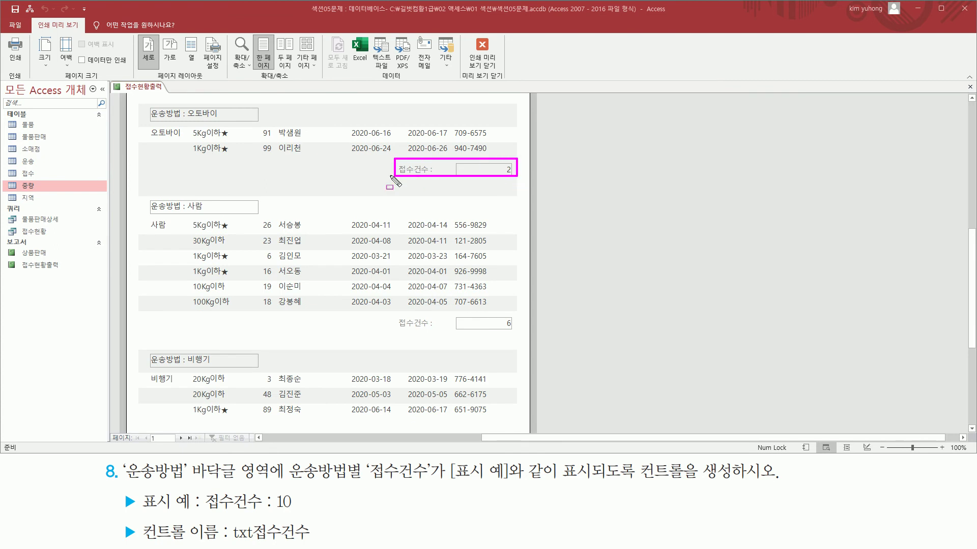
{"action": "mouse_move", "coordinate": [148, 182]}
{"action": "left_mouse_down"}
{"action": "mouse_move", "coordinate": [521, 195]}
{"action": "mouse_move", "coordinate": [509, 195]}
{"action": "left_mouse_up"}
{"action": "left_click_drag", "start_coordinate": [393, 315], "coordinate": [516, 330]}
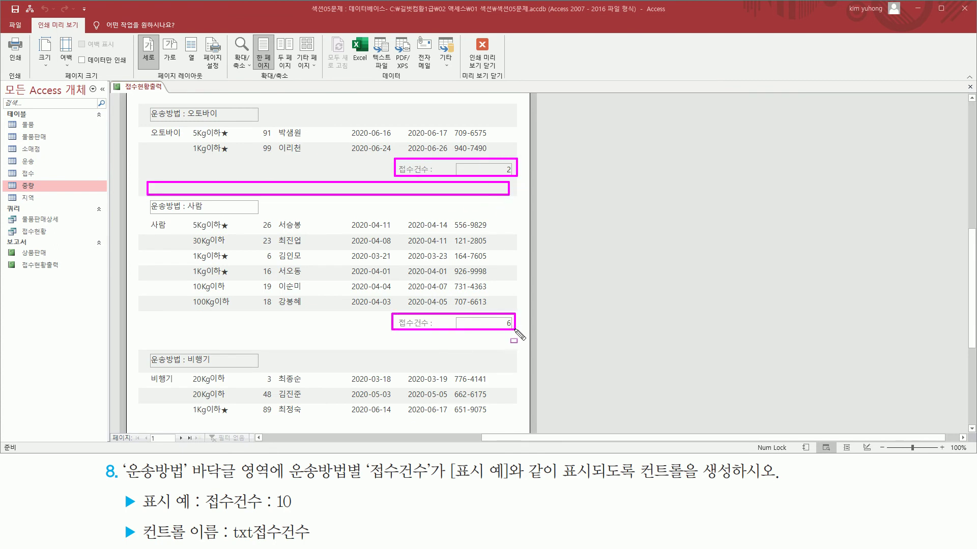
- Check the empty band below the 접수건수 lines in the report preview and return to the design view
{"action": "left_click_drag", "start_coordinate": [145, 336], "coordinate": [513, 349]}
{"action": "key", "text": "Escape"}
{"action": "scroll", "coordinate": [489, 300], "scroll_direction": "up", "scroll_amount": 3}
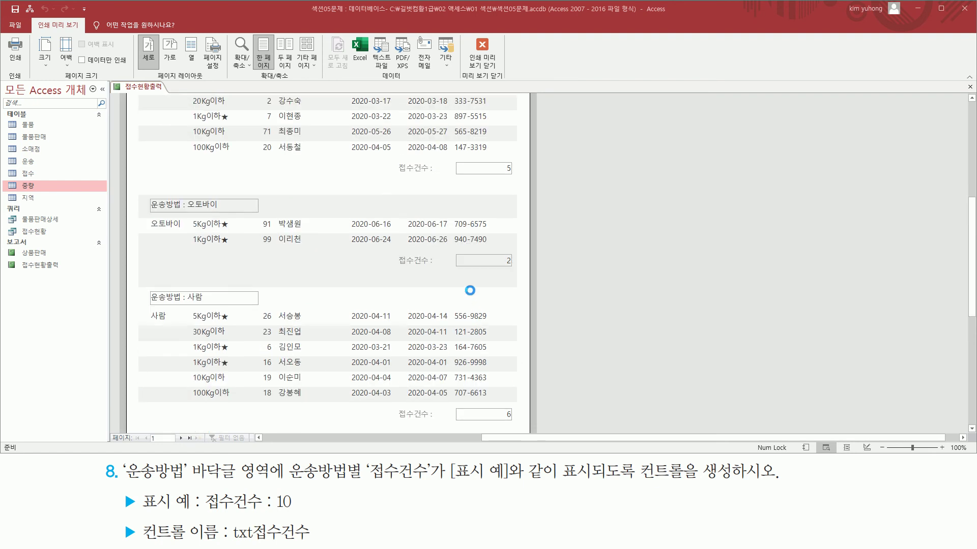
{"action": "left_click", "coordinate": [482, 61]}
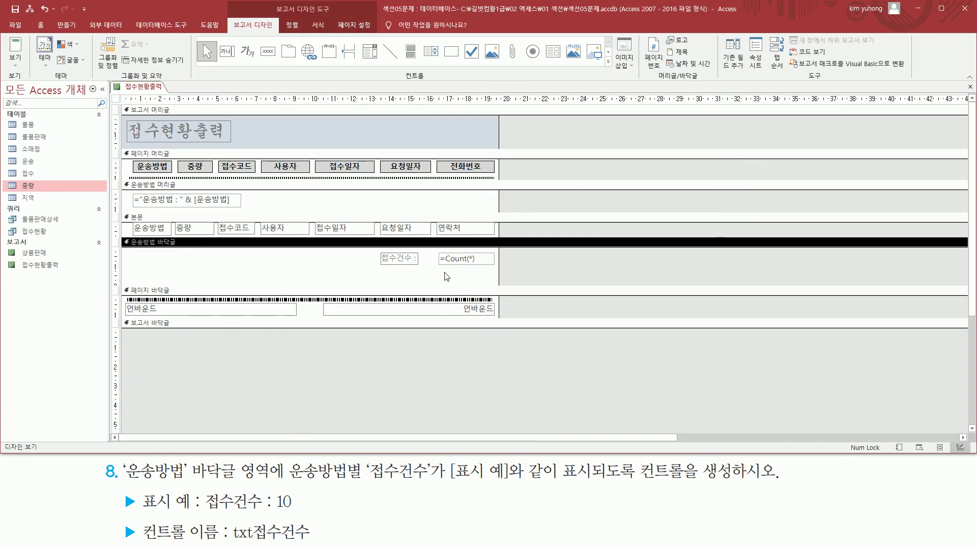
- Reduce the height of the 운송방법 footer section so that it ends just below the 접수건수 label and count text box
{"action": "key", "text": "ctrl+shift+d"}
{"action": "left_click_drag", "start_coordinate": [120, 266], "coordinate": [502, 292]}
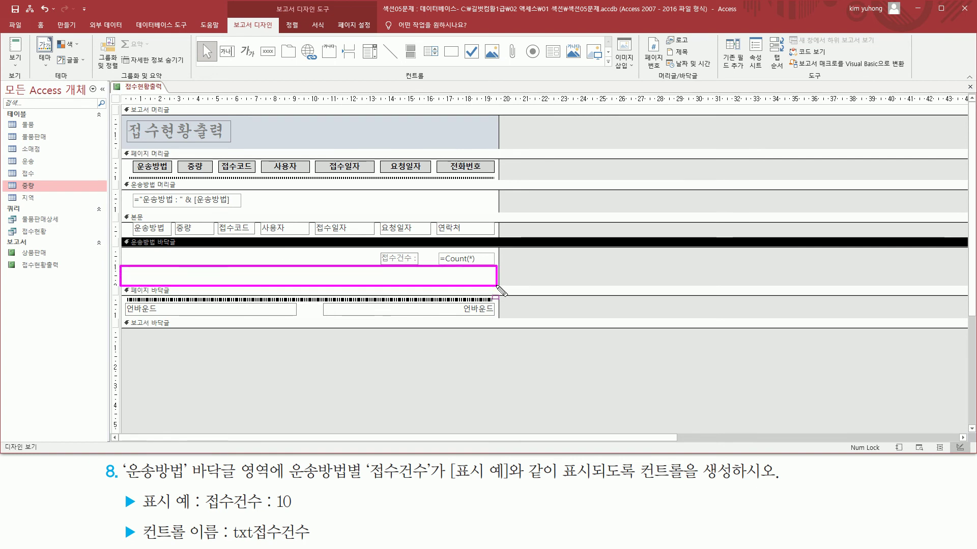
{"action": "key", "text": "ctrl+z"}
{"action": "left_click_drag", "start_coordinate": [121, 246], "coordinate": [502, 288]}
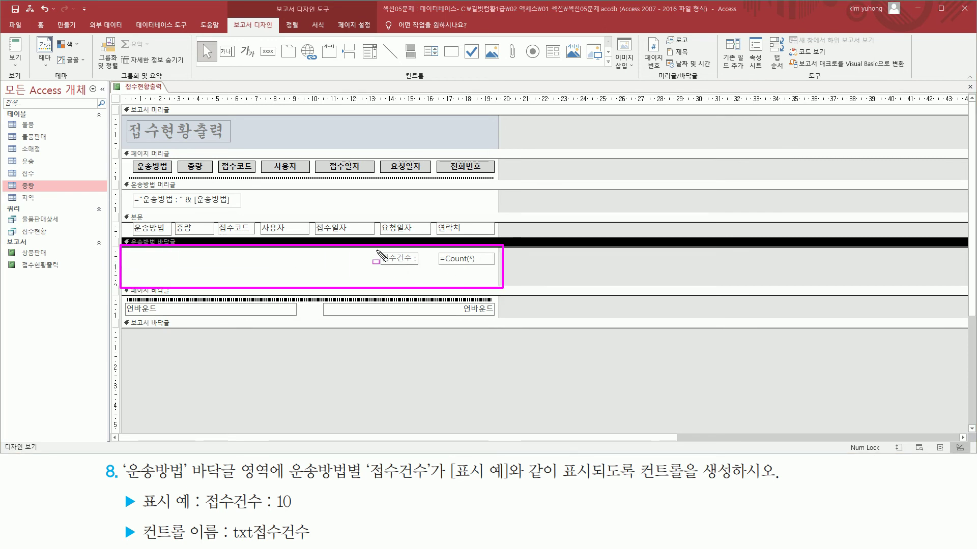
{"action": "left_click_drag", "start_coordinate": [374, 249], "coordinate": [499, 271]}
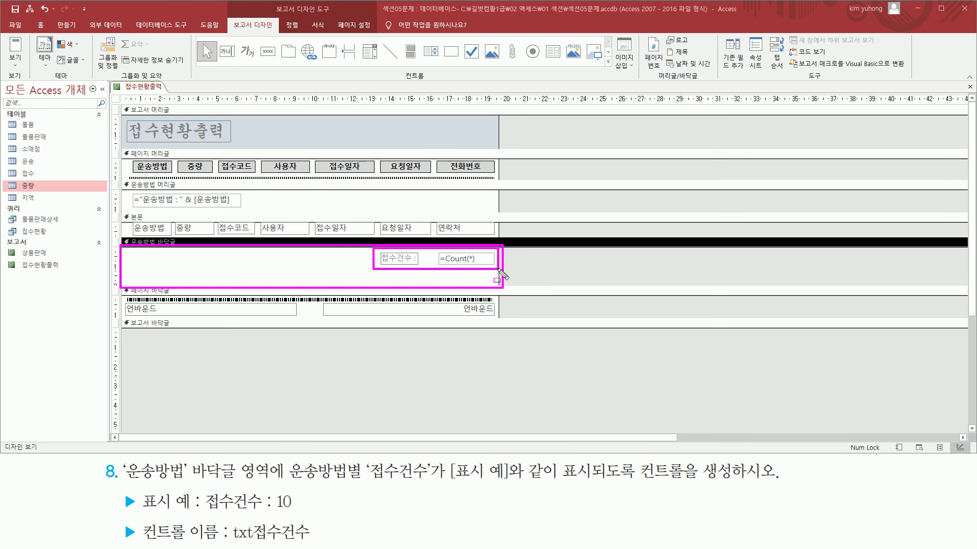
{"action": "left_click_drag", "start_coordinate": [137, 271], "coordinate": [492, 285]}
{"action": "key", "text": "Escape"}
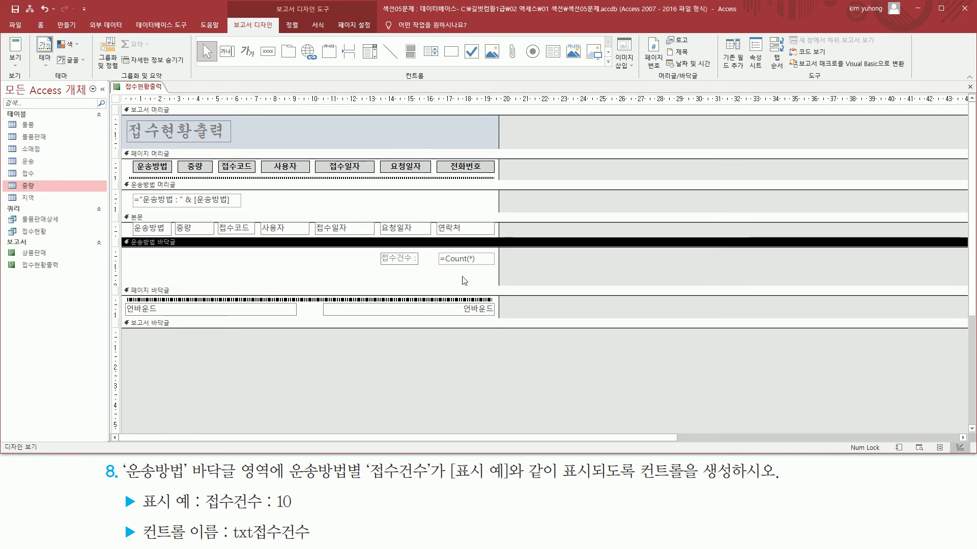
{"action": "left_click", "coordinate": [152, 293]}
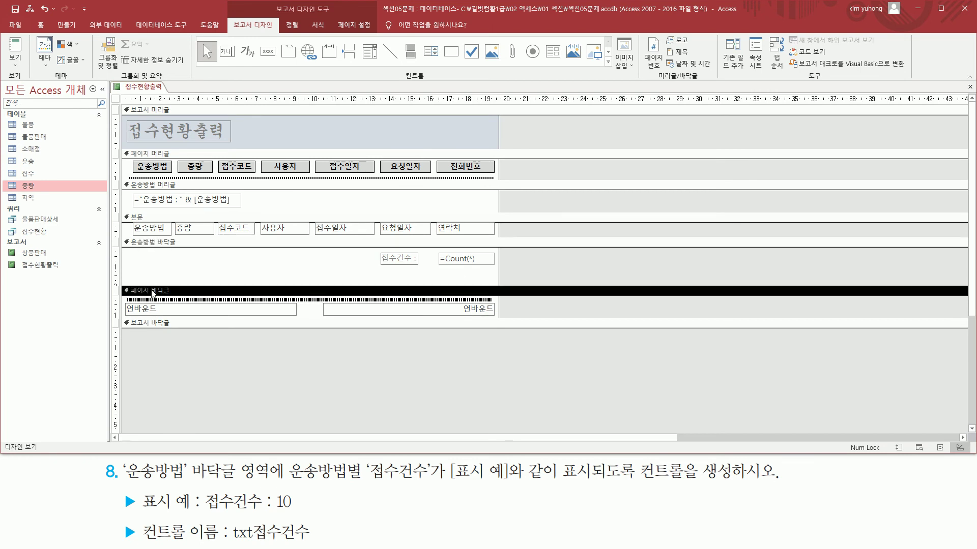
{"action": "double_click", "coordinate": [184, 289]}
{"action": "left_click_drag", "start_coordinate": [149, 286], "coordinate": [505, 286]}
{"action": "left_click_drag", "start_coordinate": [429, 285], "coordinate": [430, 271]}
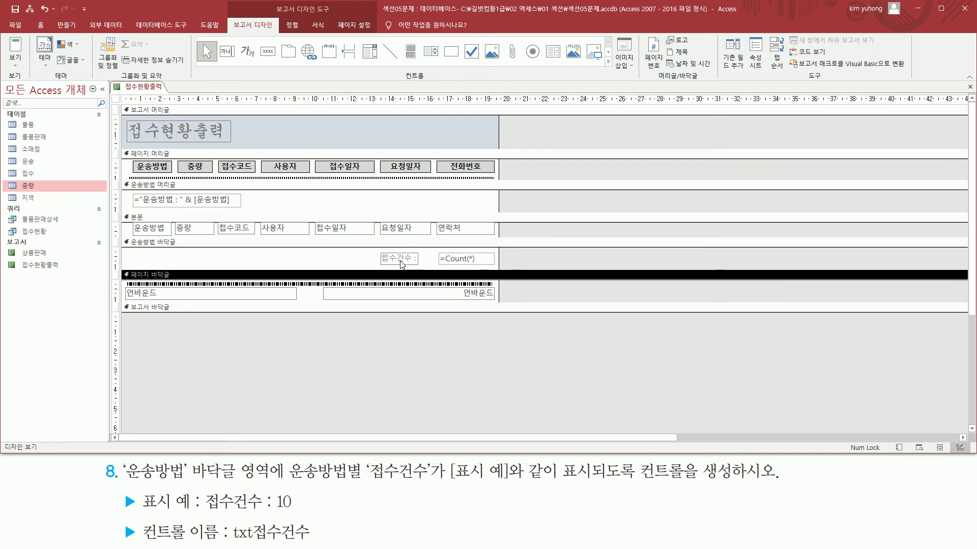
{"action": "left_click", "coordinate": [302, 263]}
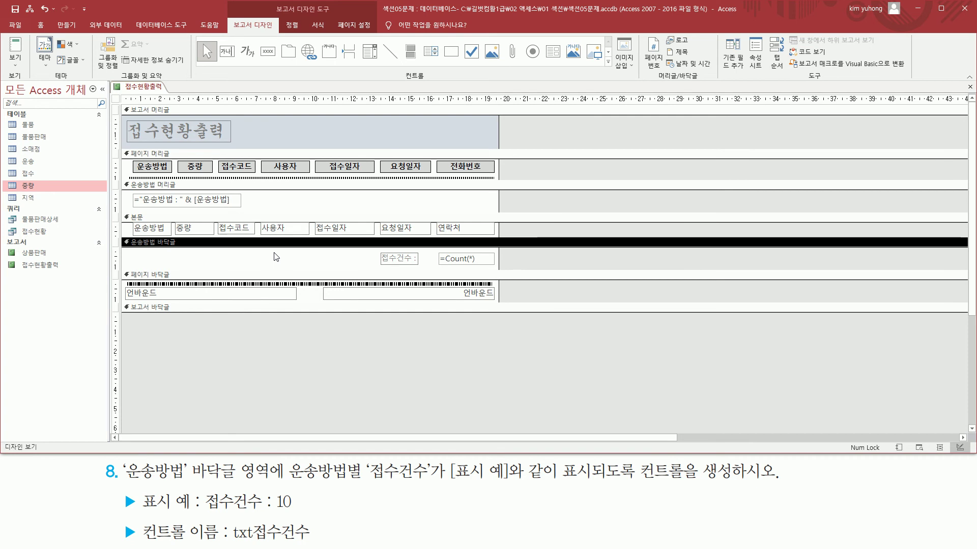
- Preview the report for printing, check the spacing between 접수건수 lines and the following groups, and return to the design view
{"action": "left_click", "coordinate": [15, 60]}
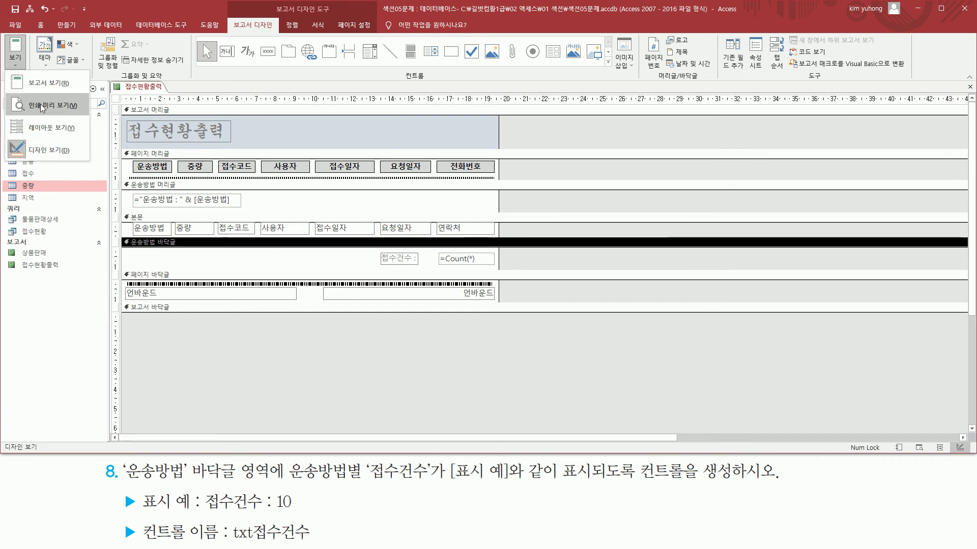
{"action": "left_click", "coordinate": [41, 104]}
{"action": "scroll", "coordinate": [434, 206], "scroll_direction": "up", "scroll_amount": 1}
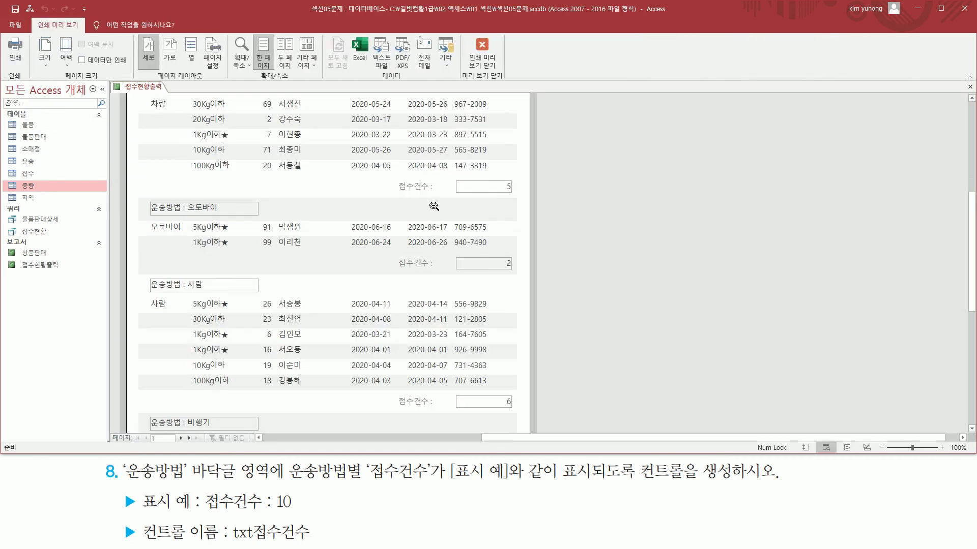
{"action": "scroll", "coordinate": [434, 206], "scroll_direction": "up", "scroll_amount": 1}
{"action": "left_click_drag", "start_coordinate": [390, 197], "coordinate": [517, 213]}
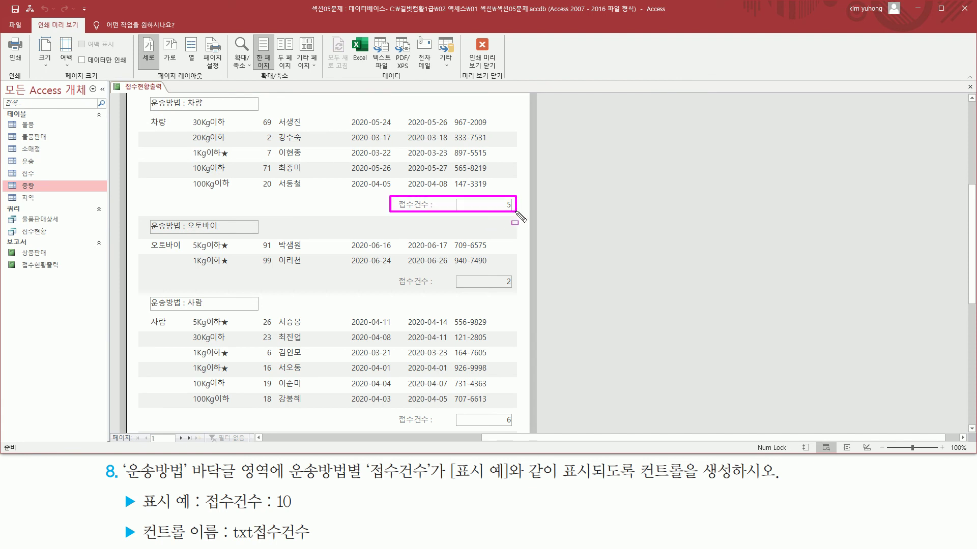
{"action": "left_click_drag", "start_coordinate": [395, 273], "coordinate": [518, 290]}
{"action": "key", "text": "Escape"}
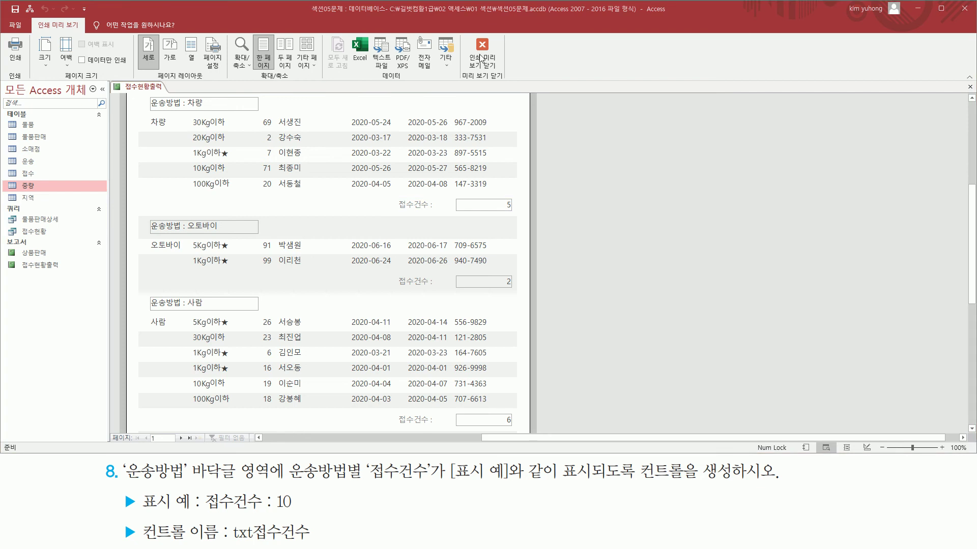
{"action": "left_click", "coordinate": [482, 51]}
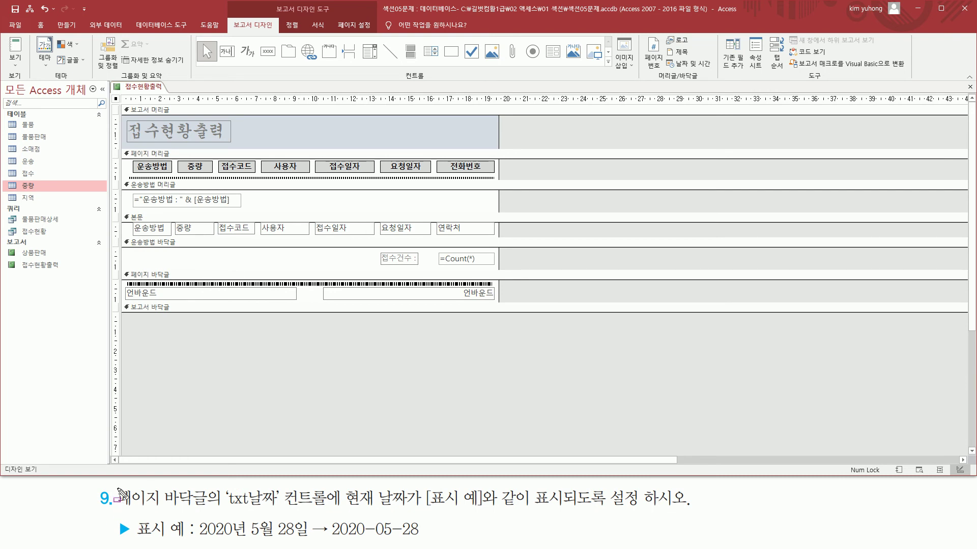
- Examine task 9 on showing the current date in the page footer's txt날짜 control, including its sample date format
{"action": "mouse_move", "coordinate": [114, 485]}
{"action": "left_mouse_down"}
{"action": "mouse_move", "coordinate": [177, 510]}
{"action": "mouse_move", "coordinate": [211, 511]}
{"action": "left_mouse_up"}
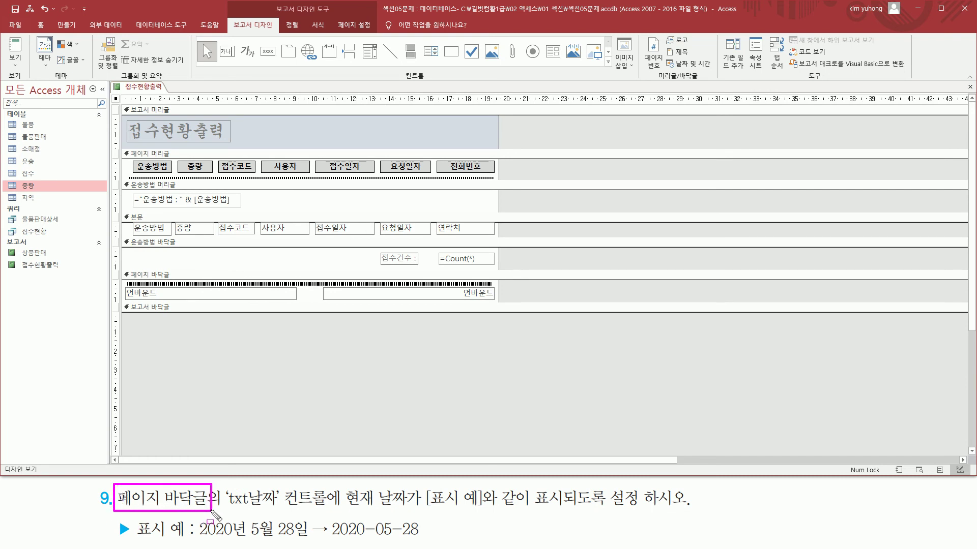
{"action": "mouse_move", "coordinate": [121, 273]}
{"action": "left_mouse_down"}
{"action": "mouse_move", "coordinate": [518, 312]}
{"action": "mouse_move", "coordinate": [503, 306]}
{"action": "left_mouse_up"}
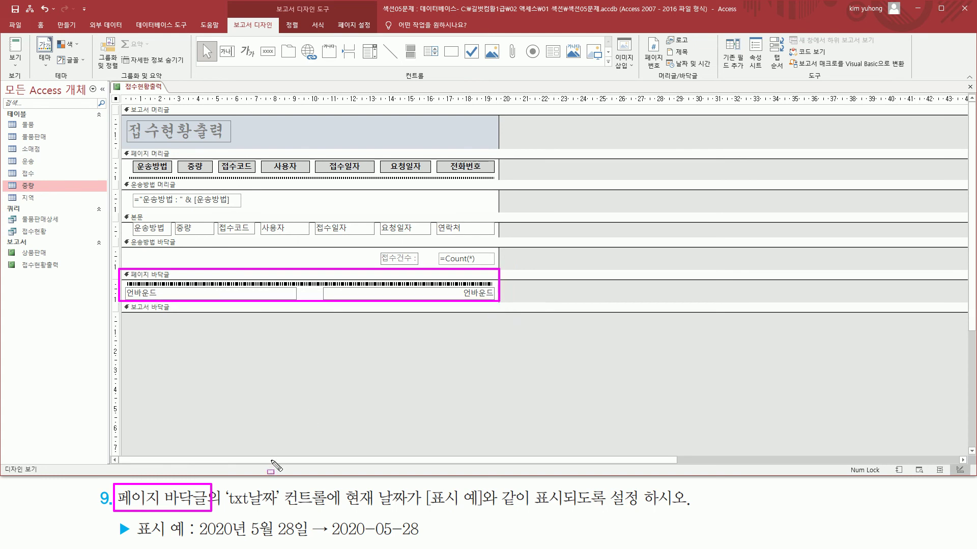
{"action": "left_click_drag", "start_coordinate": [226, 507], "coordinate": [322, 509]}
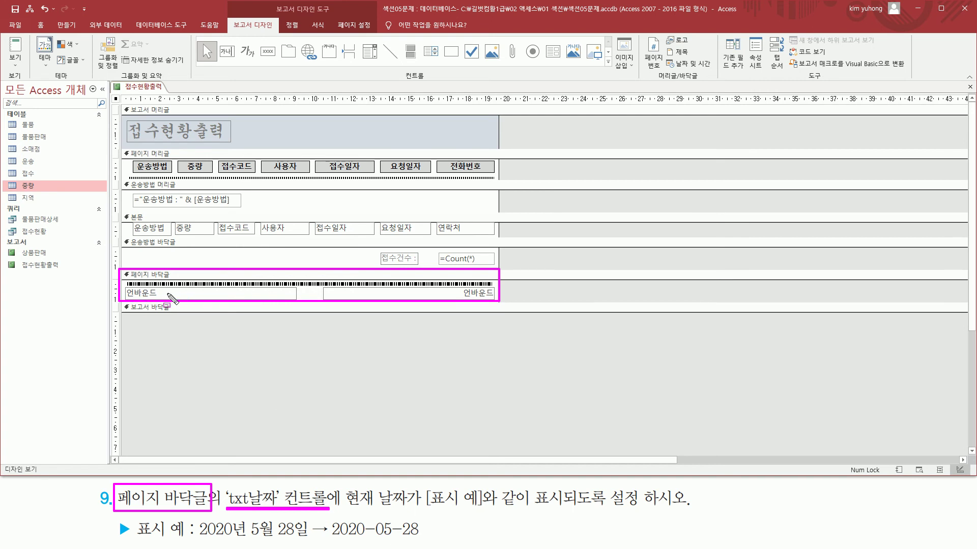
{"action": "left_click_drag", "start_coordinate": [131, 288], "coordinate": [264, 300]}
{"action": "left_click_drag", "start_coordinate": [371, 288], "coordinate": [480, 296]}
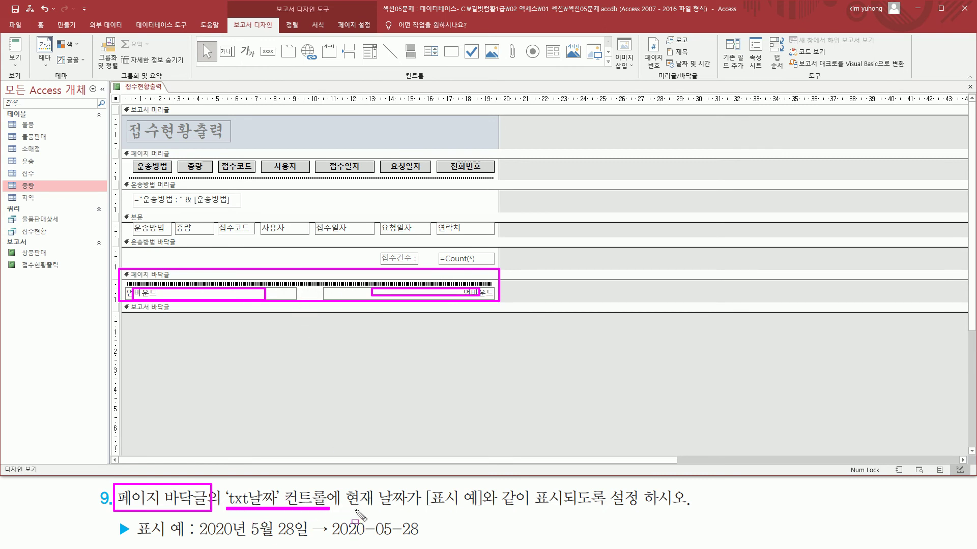
{"action": "mouse_move", "coordinate": [342, 483]}
{"action": "left_mouse_down"}
{"action": "mouse_move", "coordinate": [353, 509]}
{"action": "mouse_move", "coordinate": [644, 509]}
{"action": "left_mouse_up"}
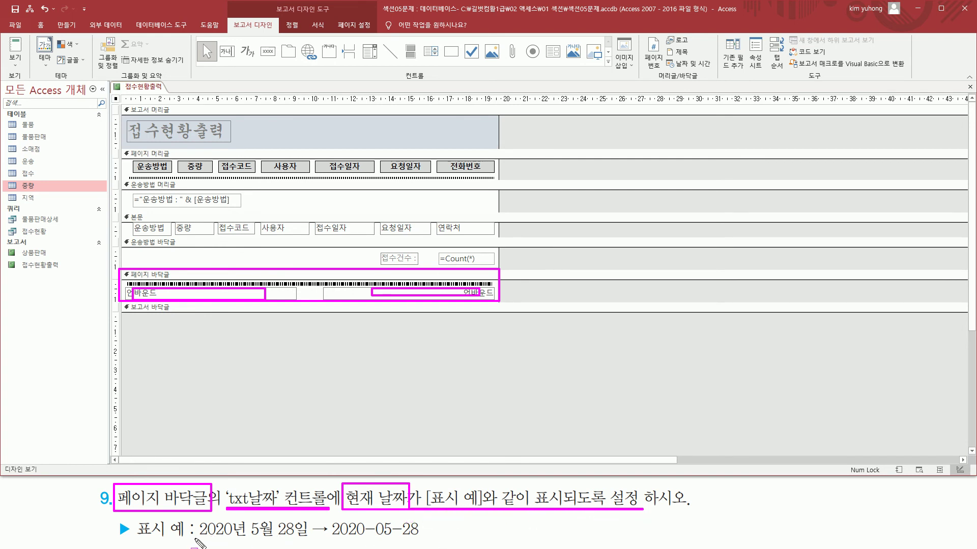
{"action": "left_click_drag", "start_coordinate": [220, 540], "coordinate": [410, 540]}
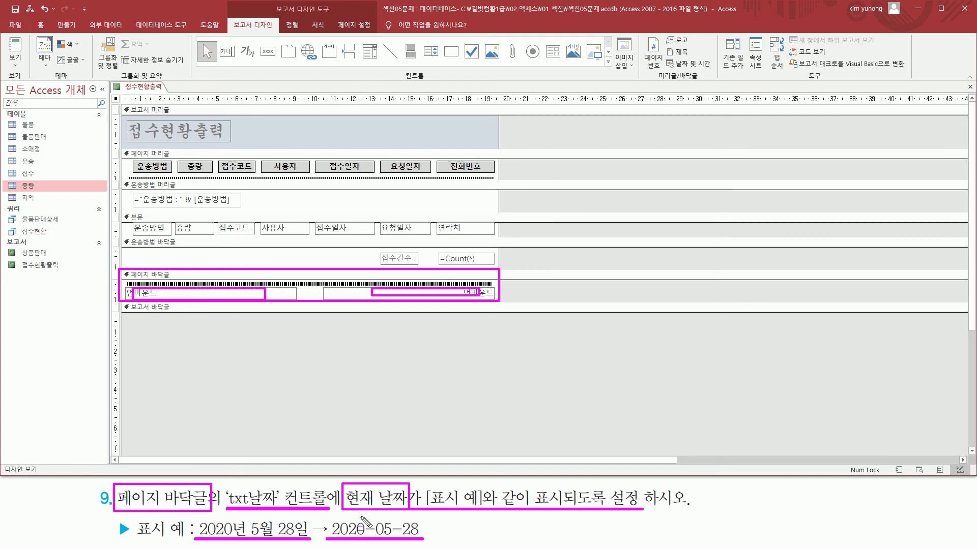
{"action": "key", "text": "Escape"}
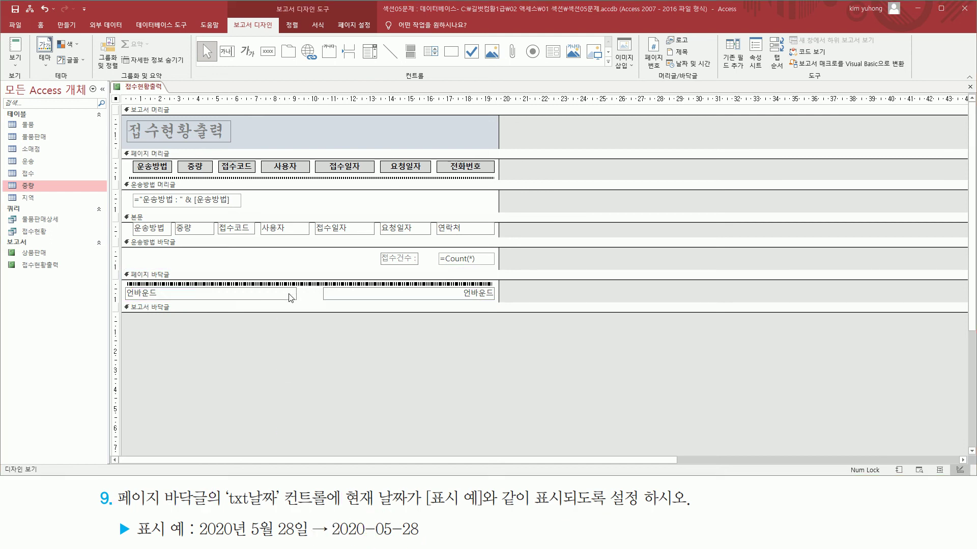
- Open the property sheet of the left-aligned unbound text box in the page footer and check its control name
{"action": "left_click", "coordinate": [291, 296]}
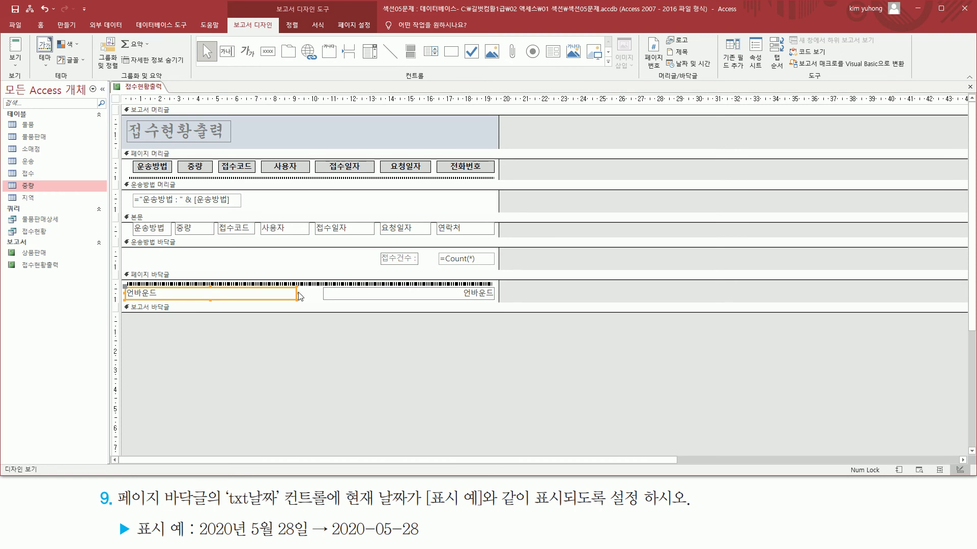
{"action": "key", "text": "F4"}
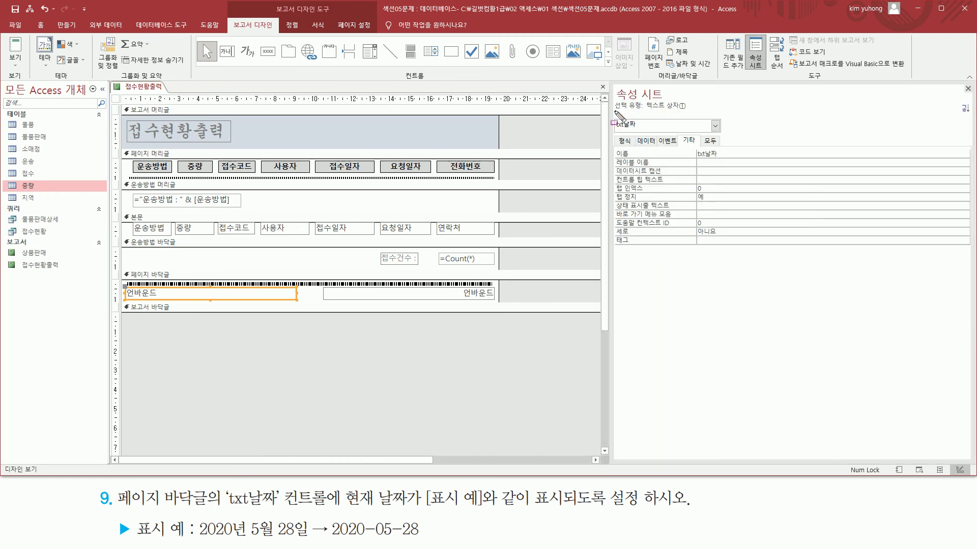
{"action": "left_click_drag", "start_coordinate": [613, 116], "coordinate": [643, 132]}
{"action": "left_click_drag", "start_coordinate": [224, 508], "coordinate": [332, 508]}
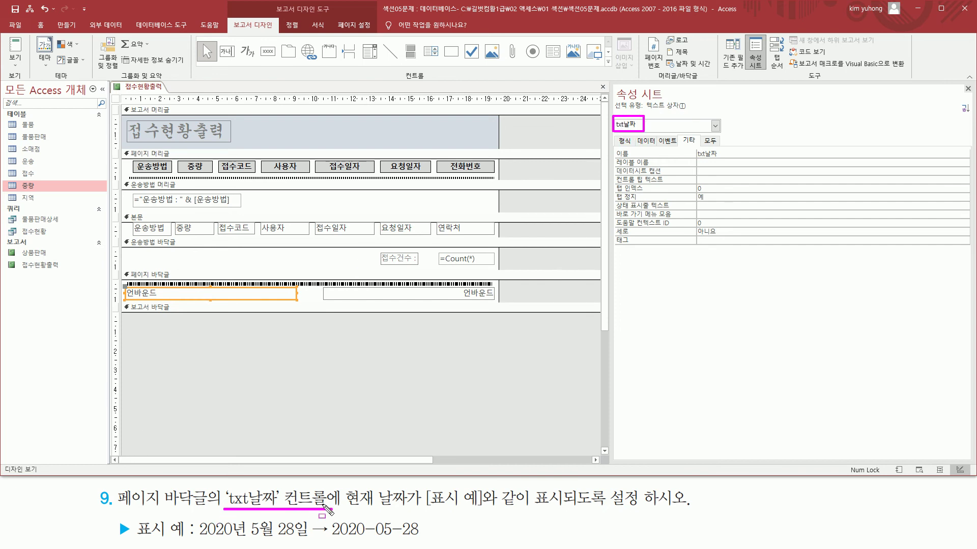
{"action": "mouse_move", "coordinate": [126, 286]}
{"action": "left_mouse_down"}
{"action": "mouse_move", "coordinate": [149, 298]}
{"action": "mouse_move", "coordinate": [297, 301]}
{"action": "left_mouse_up"}
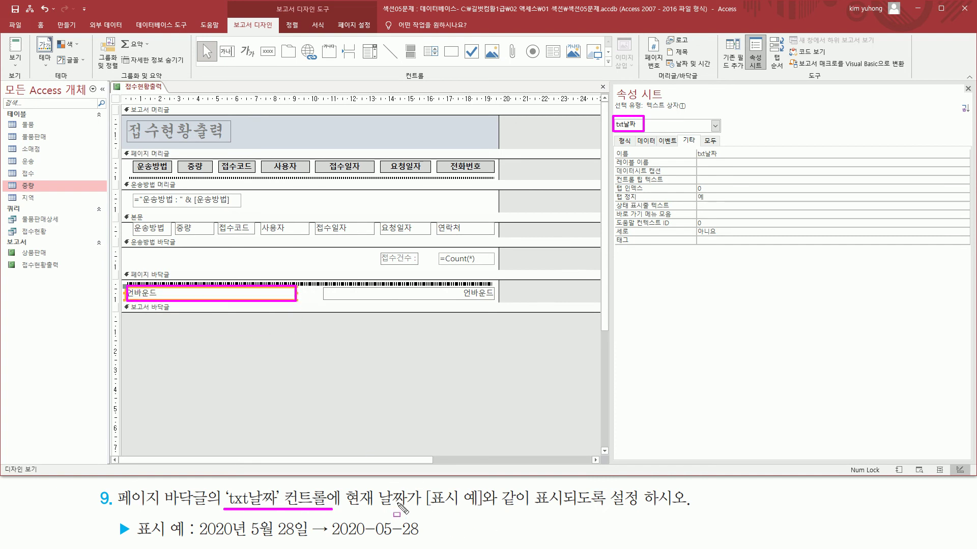
{"action": "key", "text": "Escape"}
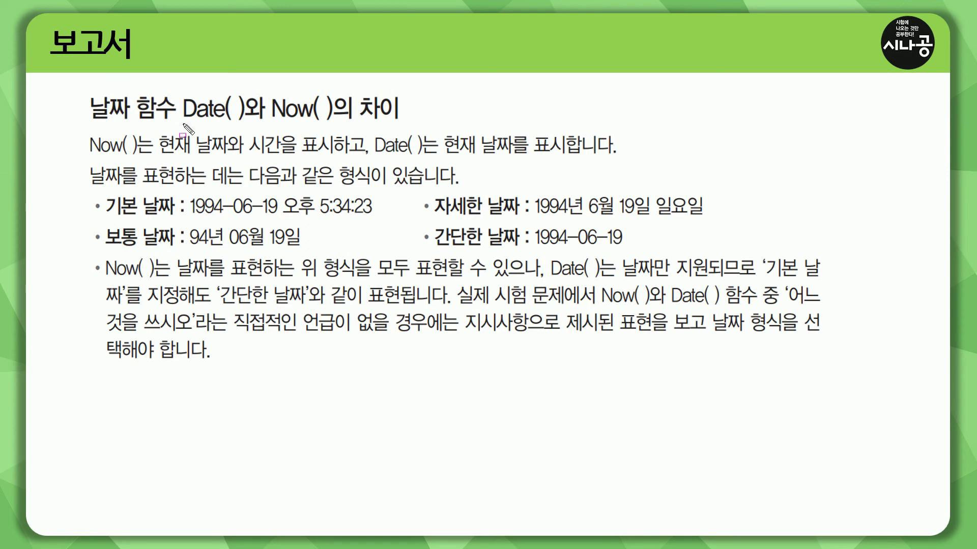
{"action": "left_click_drag", "start_coordinate": [174, 121], "coordinate": [337, 121]}
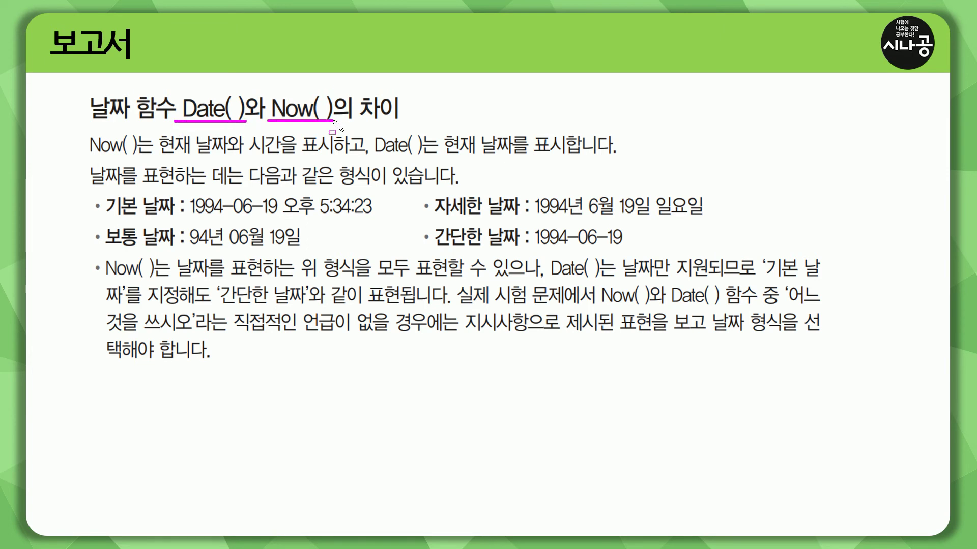
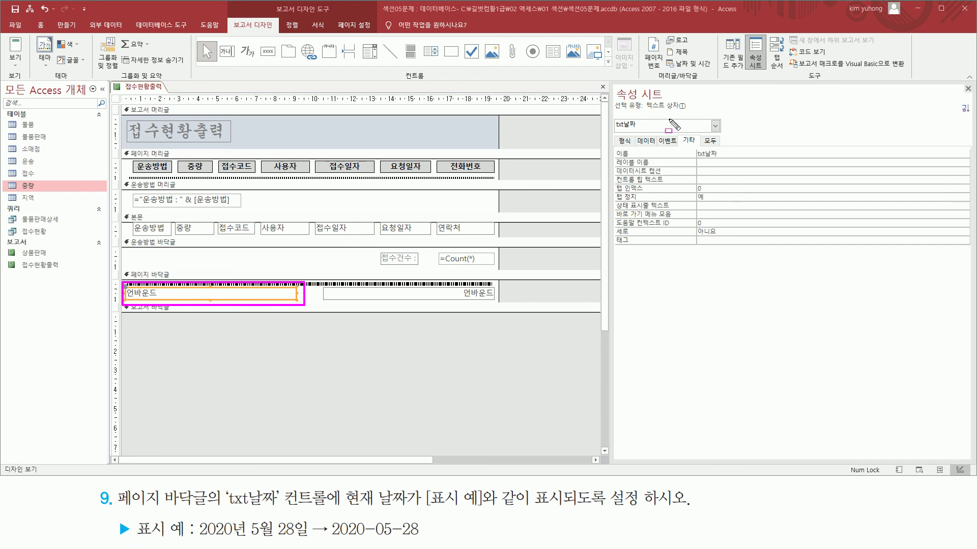
- Set the 컨트롤 원본 property of the txt날짜 control in the page footer to =now()
{"action": "left_click_drag", "start_coordinate": [611, 116], "coordinate": [645, 132]}
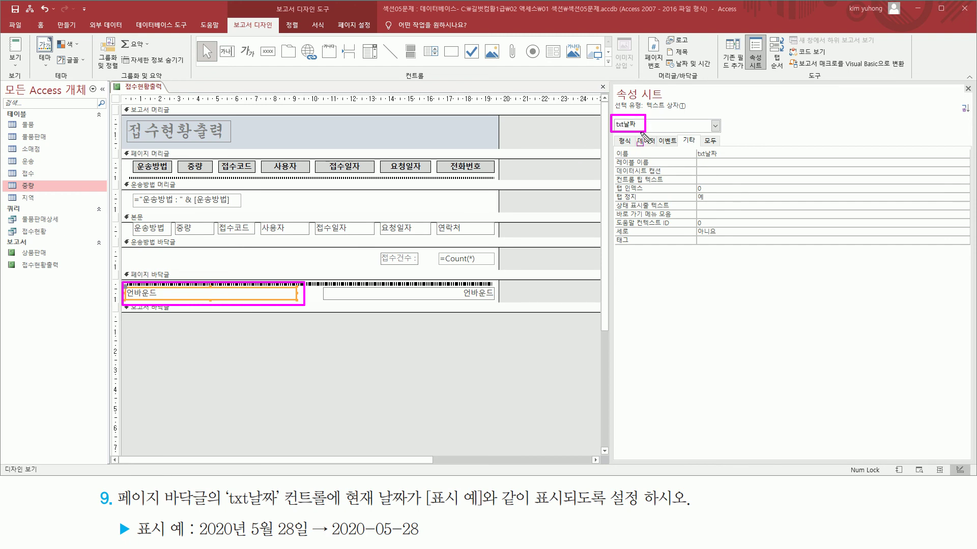
{"action": "left_click", "coordinate": [646, 141]}
{"action": "left_click_drag", "start_coordinate": [635, 134], "coordinate": [771, 158]}
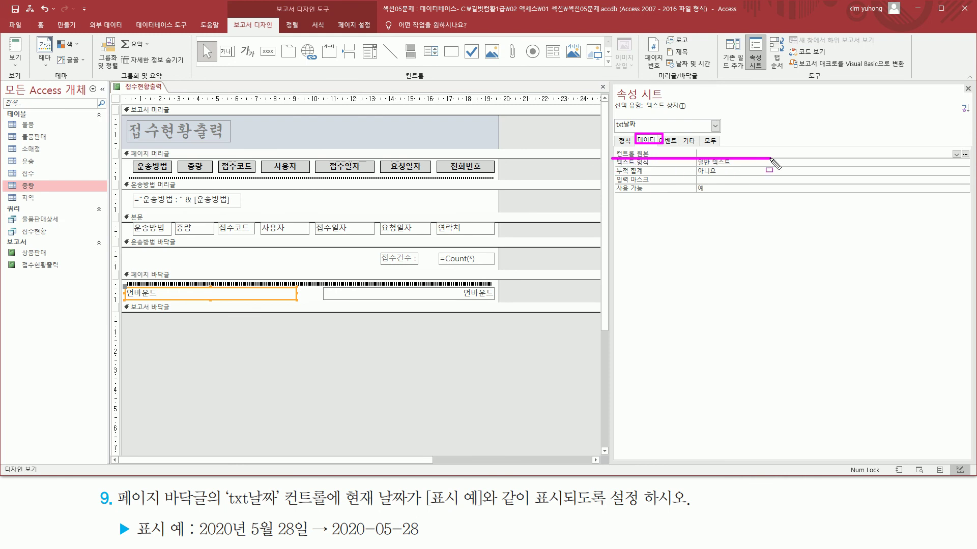
{"action": "left_click", "coordinate": [737, 152]}
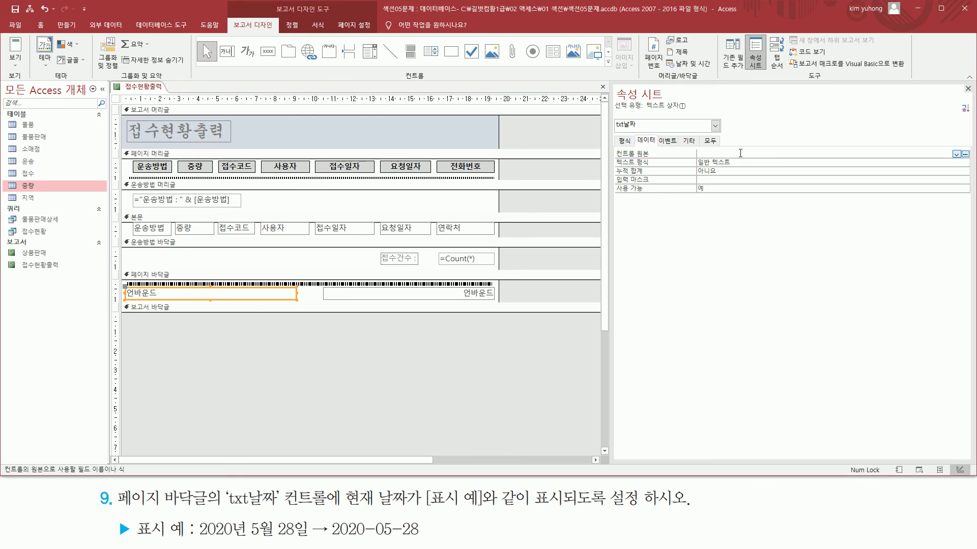
{"action": "type", "text": "=now"}
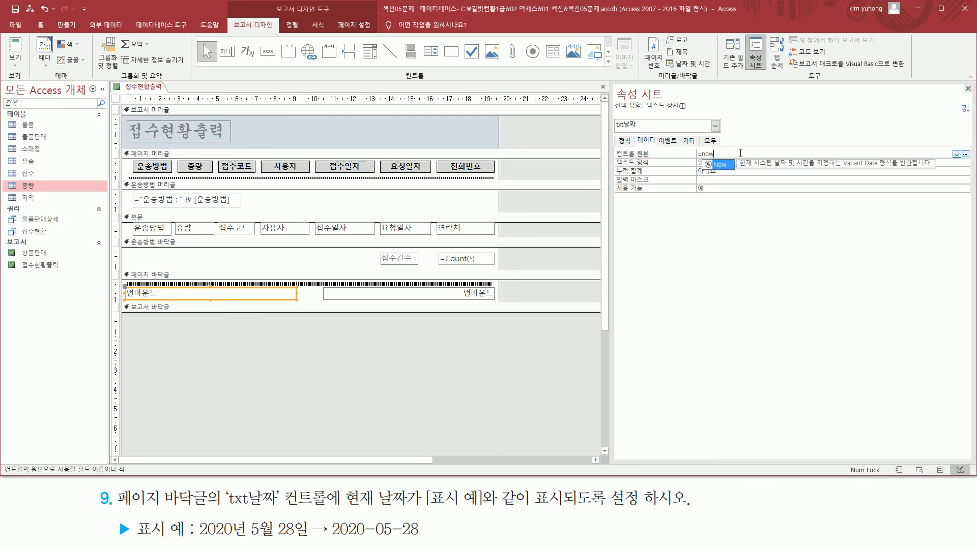
{"action": "type", "text": "()"}
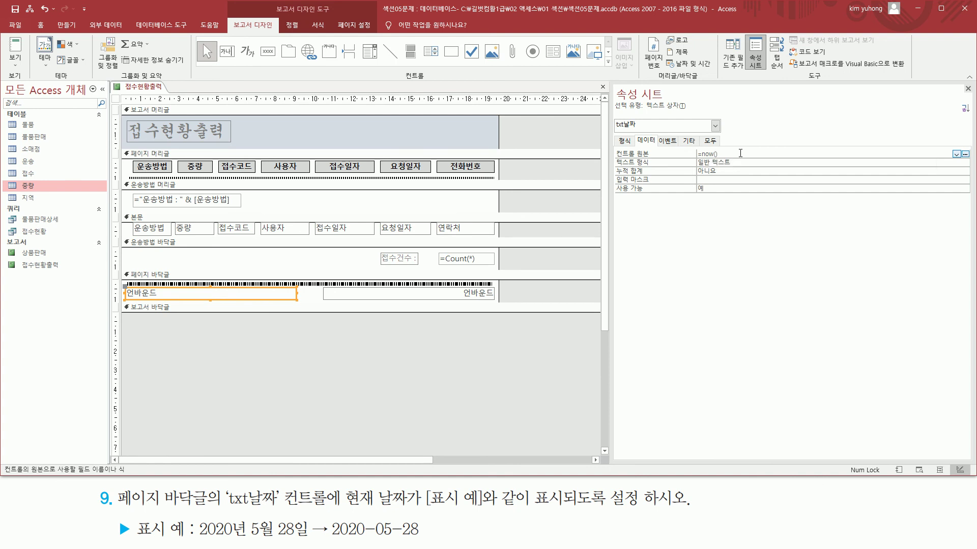
- Preview the report for printing and check how the date appears in the page footer
{"action": "left_click", "coordinate": [17, 62]}
{"action": "left_click", "coordinate": [41, 106]}
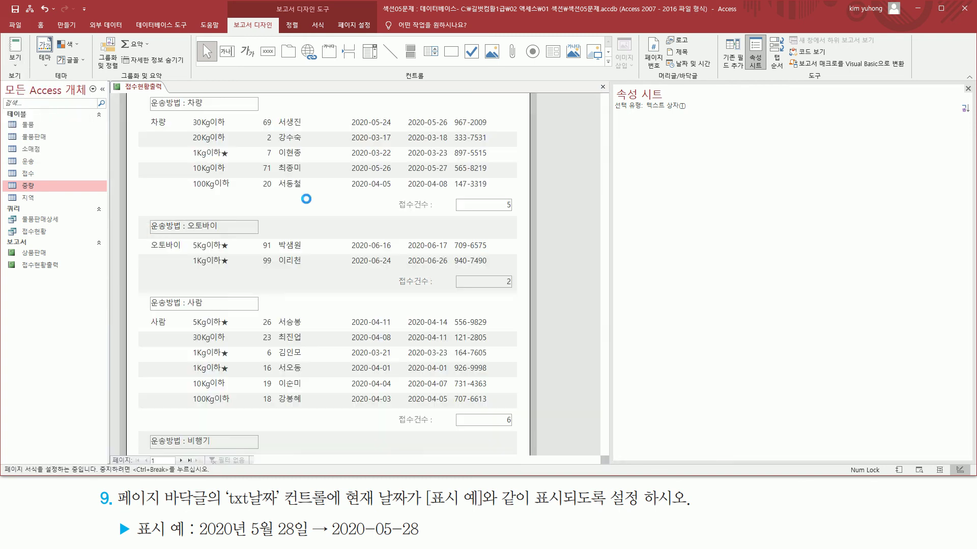
{"action": "scroll", "coordinate": [344, 274], "scroll_direction": "down", "scroll_amount": 5}
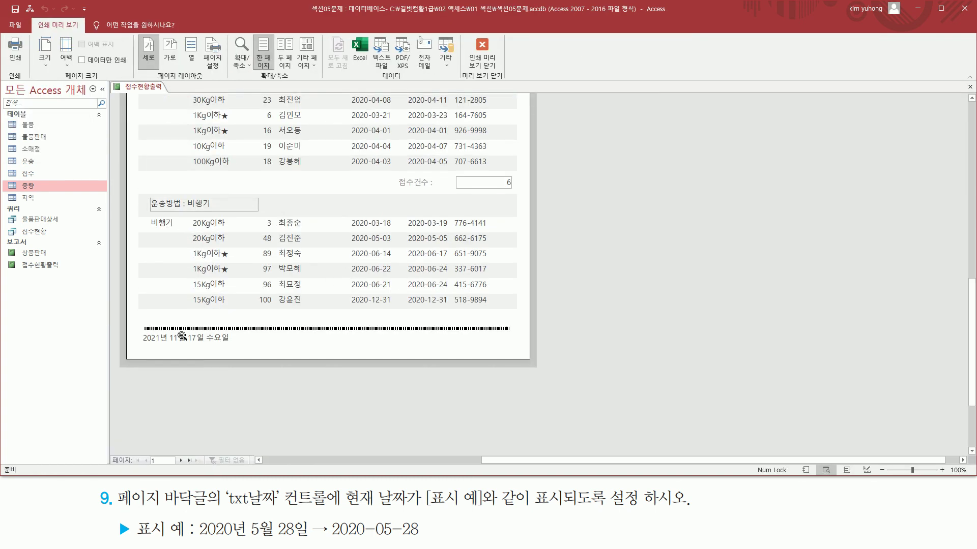
- Compare the date shown in the previewed page footer with task 9's sample format, and leave the print preview
{"action": "left_click_drag", "start_coordinate": [138, 346], "coordinate": [236, 332]}
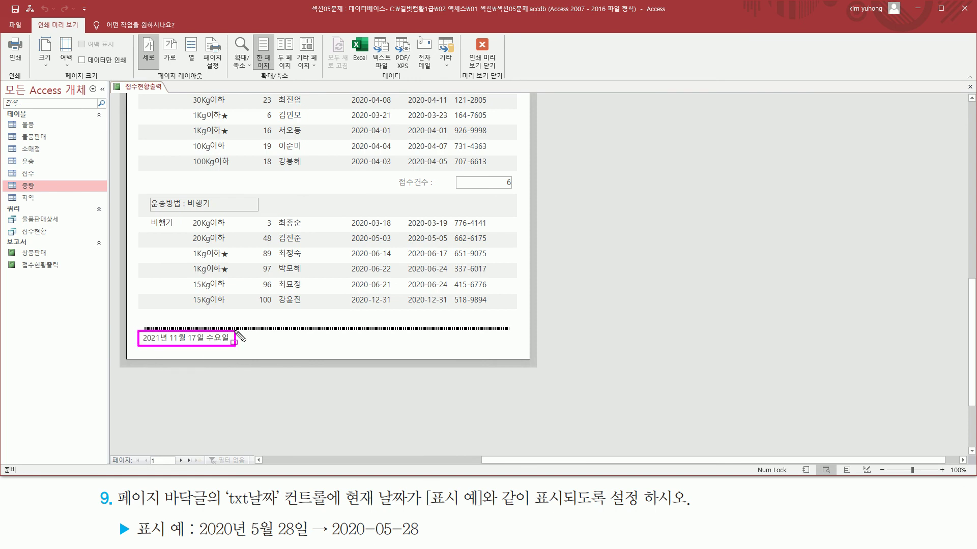
{"action": "key", "text": "Escape"}
{"action": "left_click_drag", "start_coordinate": [327, 538], "coordinate": [418, 538]}
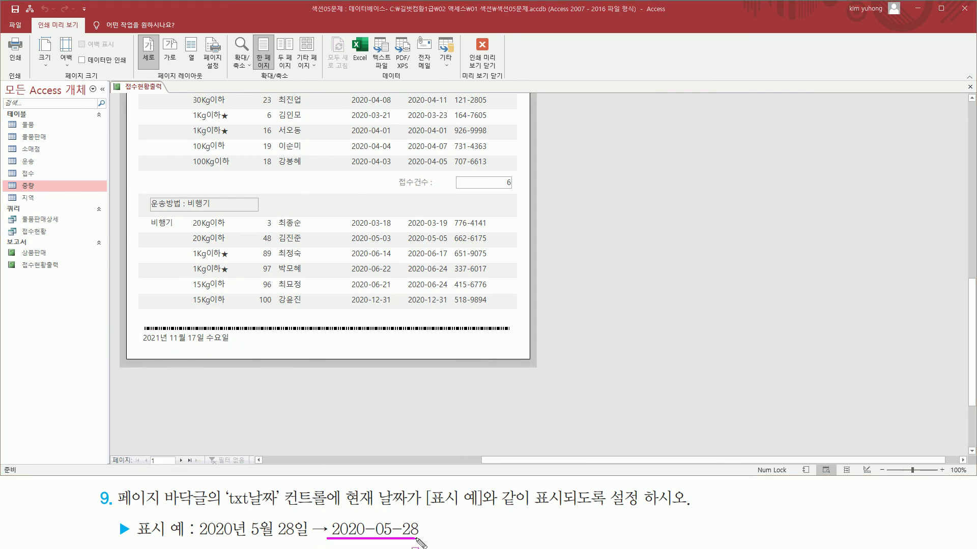
{"action": "key", "text": "Escape"}
{"action": "left_click", "coordinate": [482, 51]}
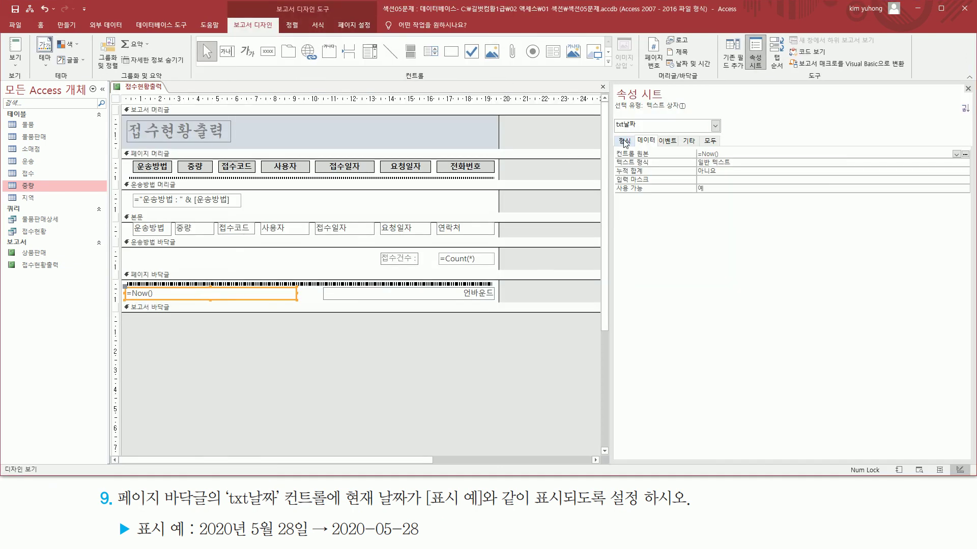
- Set the 형식 property of the txt날짜 control in the page footer to 간단한 날짜 and close the property sheet
{"action": "left_click", "coordinate": [625, 141]}
{"action": "left_click_drag", "start_coordinate": [613, 133], "coordinate": [634, 147]}
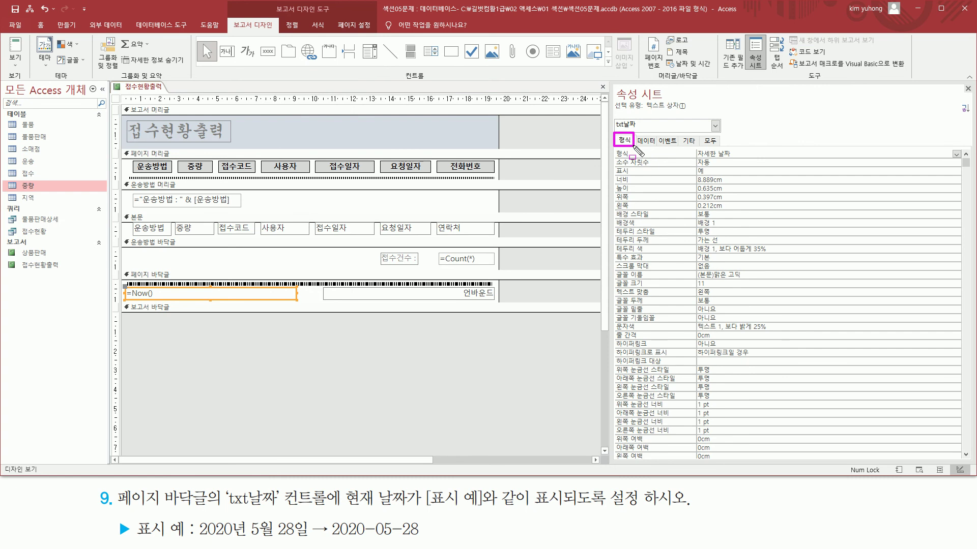
{"action": "mouse_move", "coordinate": [693, 147]}
{"action": "left_mouse_down"}
{"action": "mouse_move", "coordinate": [718, 171]}
{"action": "mouse_move", "coordinate": [748, 171]}
{"action": "left_mouse_up"}
{"action": "key", "text": "Escape"}
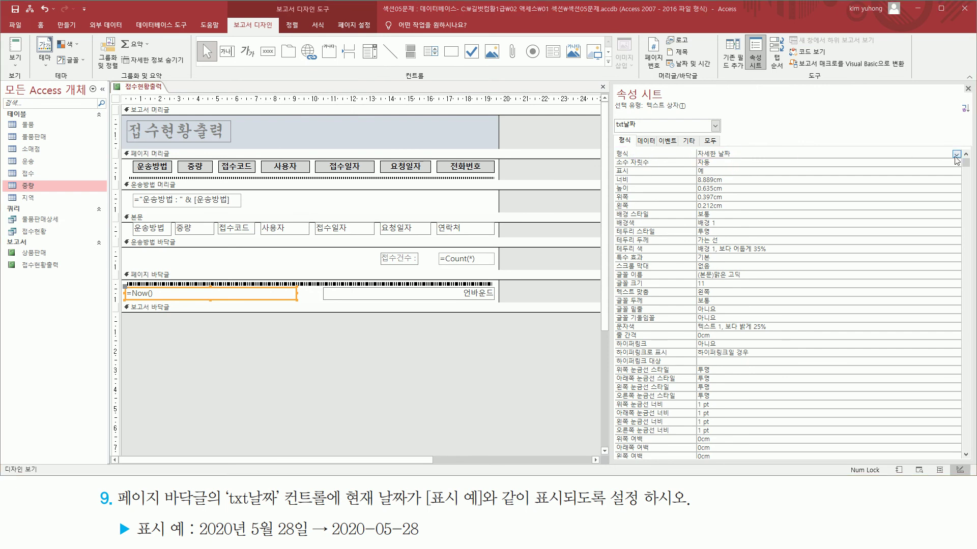
{"action": "left_click", "coordinate": [956, 155]}
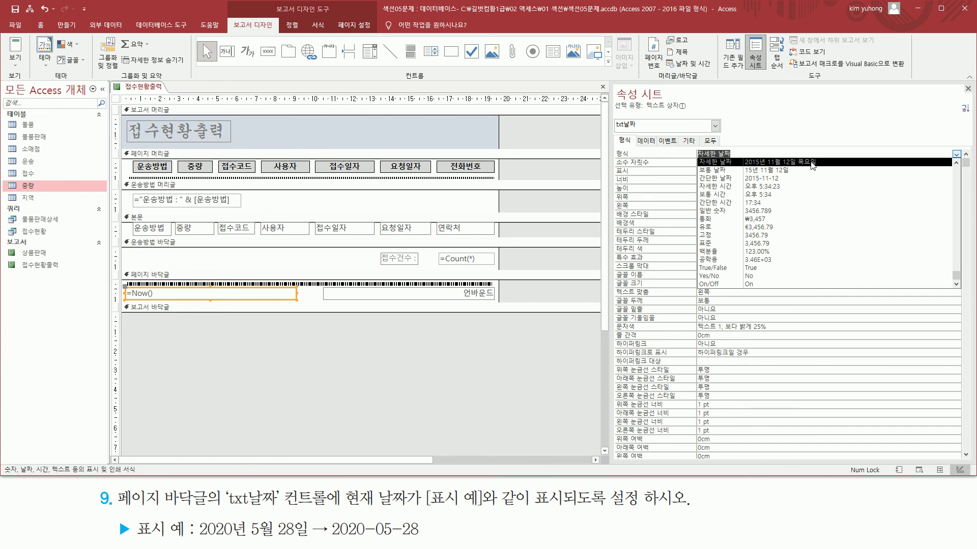
{"action": "left_click", "coordinate": [792, 181]}
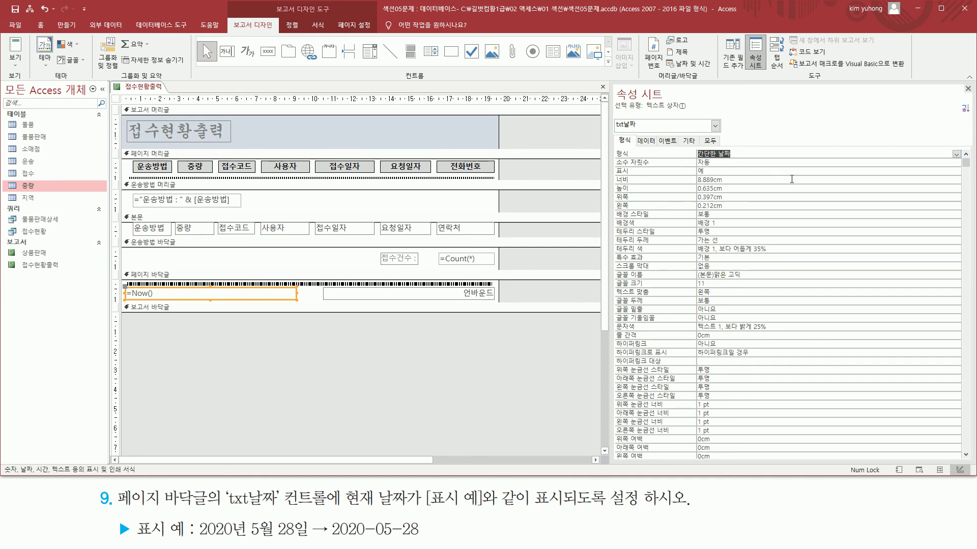
{"action": "left_click", "coordinate": [967, 89]}
- Preview the report for printing, check the footer date against the sample format, and return to the design
{"action": "left_click", "coordinate": [15, 66]}
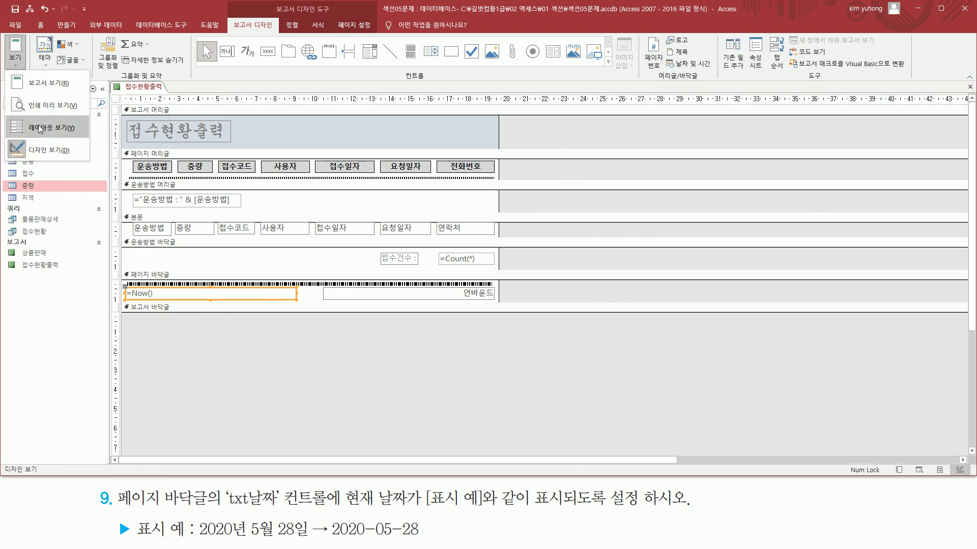
{"action": "left_click", "coordinate": [60, 108]}
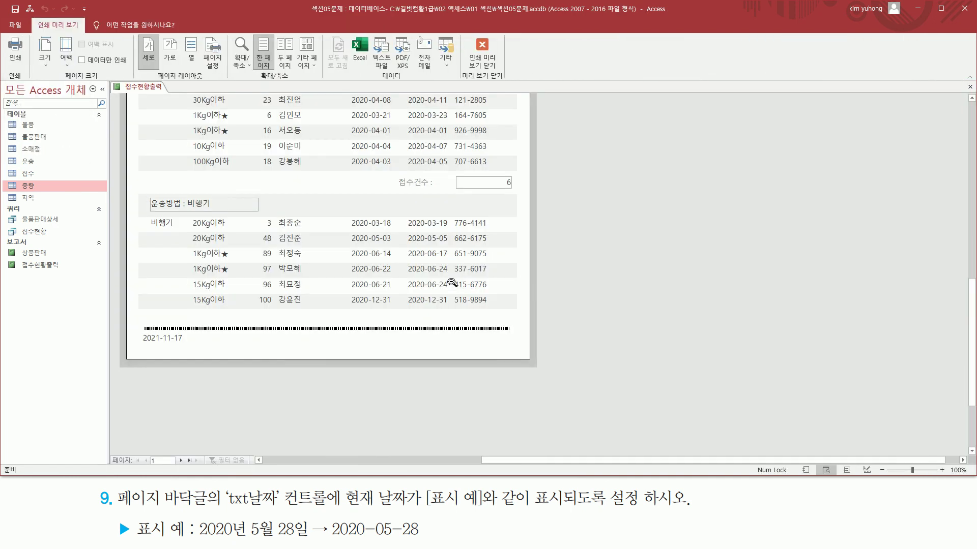
{"action": "left_click_drag", "start_coordinate": [329, 537], "coordinate": [410, 538]}
{"action": "left_click_drag", "start_coordinate": [138, 346], "coordinate": [191, 346]}
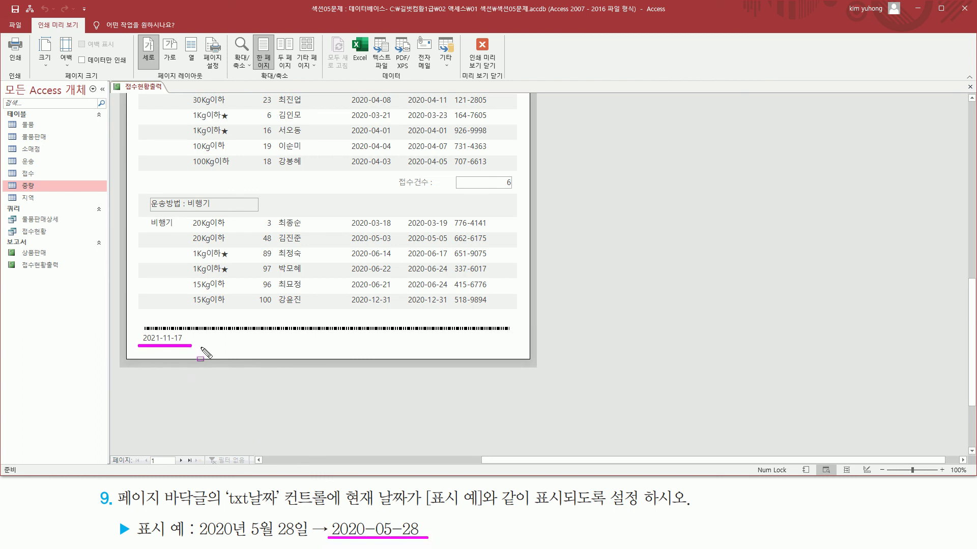
{"action": "key", "text": "Escape"}
{"action": "left_click", "coordinate": [476, 60]}
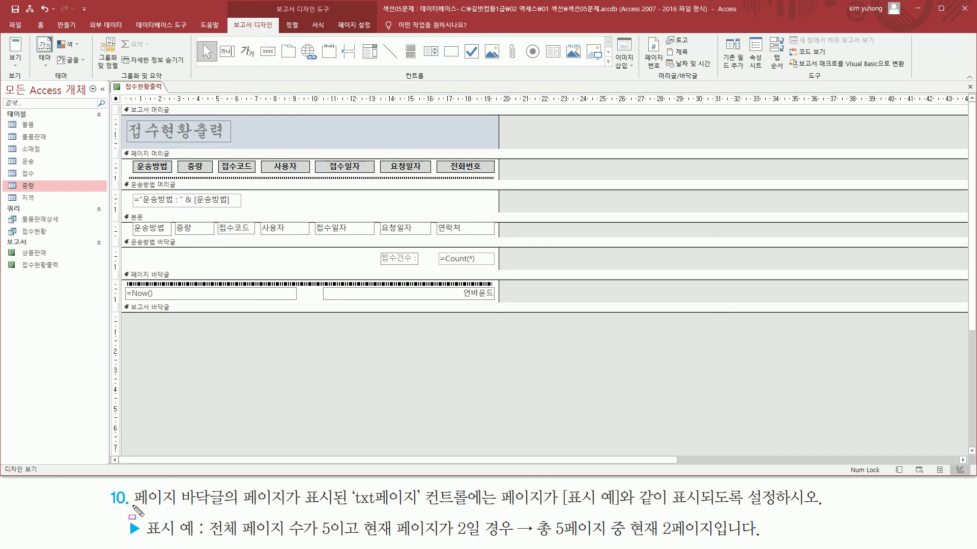
- Examine task 10 on the page footer's txt페이지 control and locate the matching unbound text box in the design
{"action": "mouse_move", "coordinate": [133, 509]}
{"action": "left_mouse_down"}
{"action": "mouse_move", "coordinate": [238, 509]}
{"action": "mouse_move", "coordinate": [238, 487]}
{"action": "mouse_move", "coordinate": [226, 487]}
{"action": "left_mouse_up"}
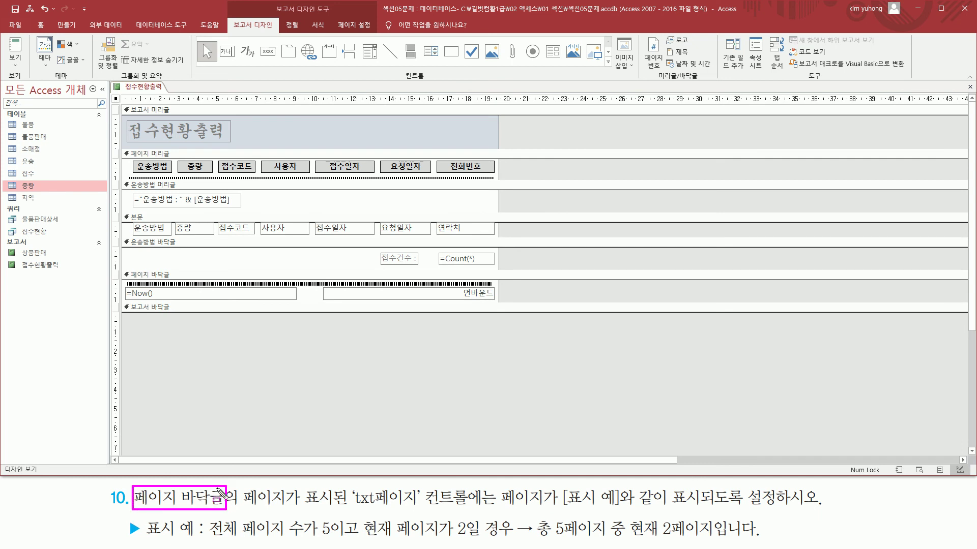
{"action": "mouse_move", "coordinate": [117, 268]}
{"action": "left_mouse_down"}
{"action": "mouse_move", "coordinate": [176, 293]}
{"action": "mouse_move", "coordinate": [500, 303]}
{"action": "left_mouse_up"}
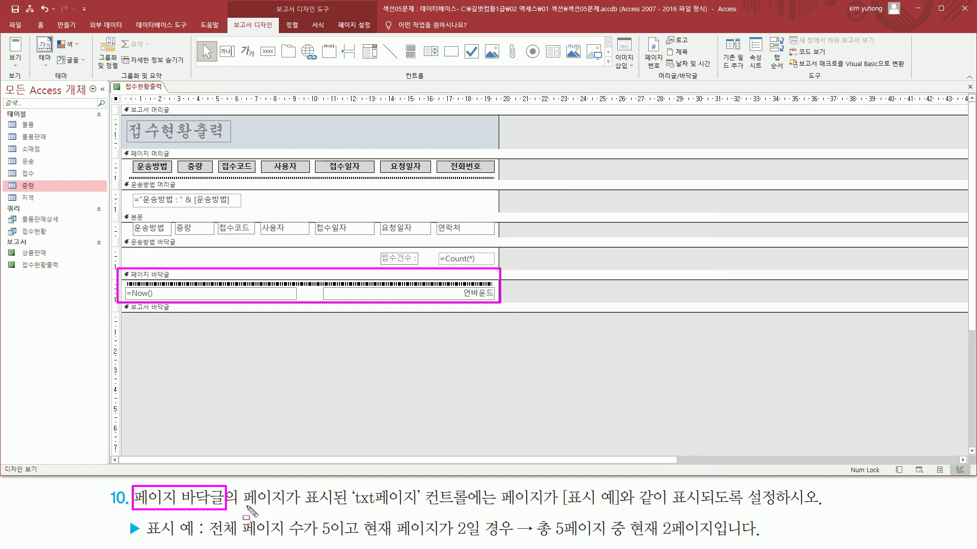
{"action": "left_click_drag", "start_coordinate": [242, 506], "coordinate": [471, 509]}
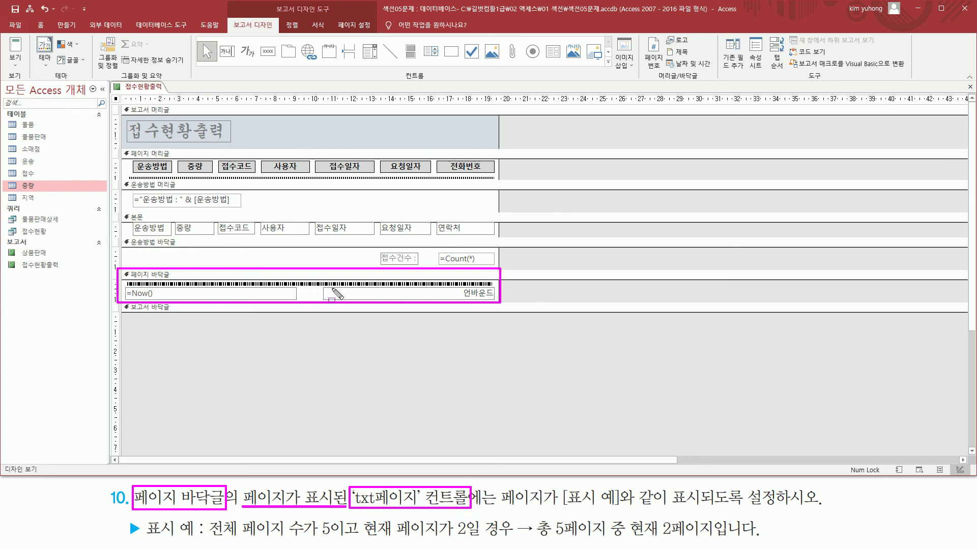
{"action": "left_click_drag", "start_coordinate": [328, 288], "coordinate": [499, 301]}
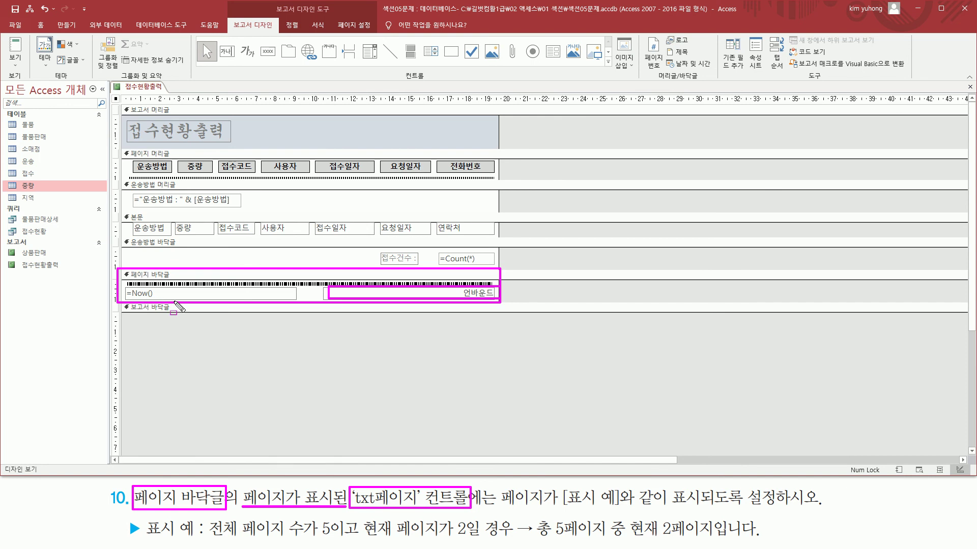
{"action": "key", "text": "Escape"}
- Open the property sheet of the right-aligned unbound text box in the page footer and check its control name
{"action": "left_click", "coordinate": [423, 293]}
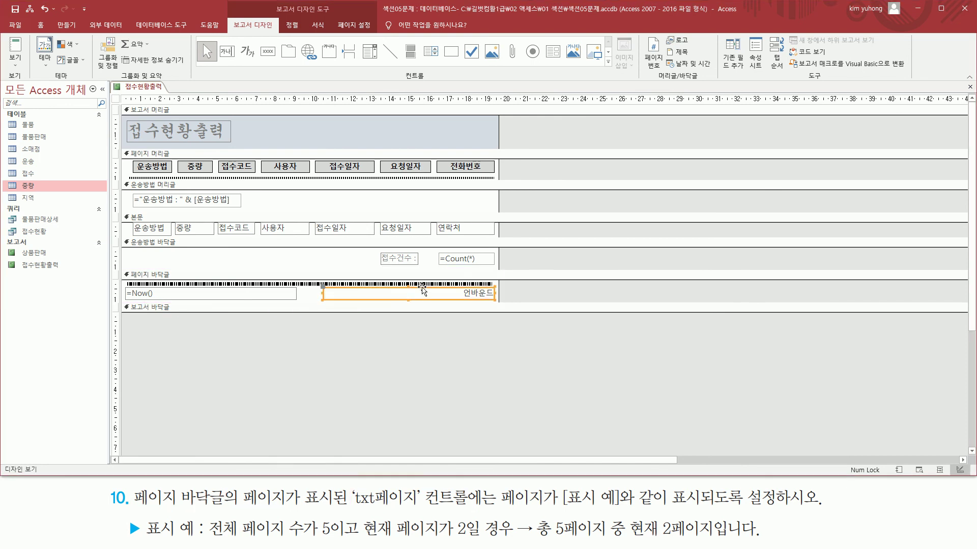
{"action": "double_click", "coordinate": [422, 293]}
{"action": "left_click_drag", "start_coordinate": [609, 116], "coordinate": [644, 133]}
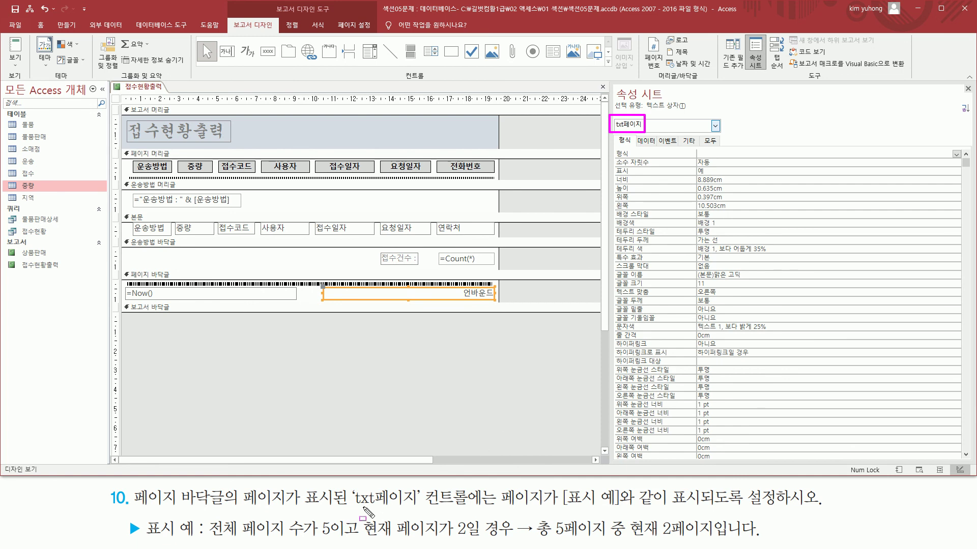
- Examine task 10's sample text for displaying the total and current page numbers in the txt페이지 control
{"action": "left_click_drag", "start_coordinate": [353, 508], "coordinate": [472, 508]}
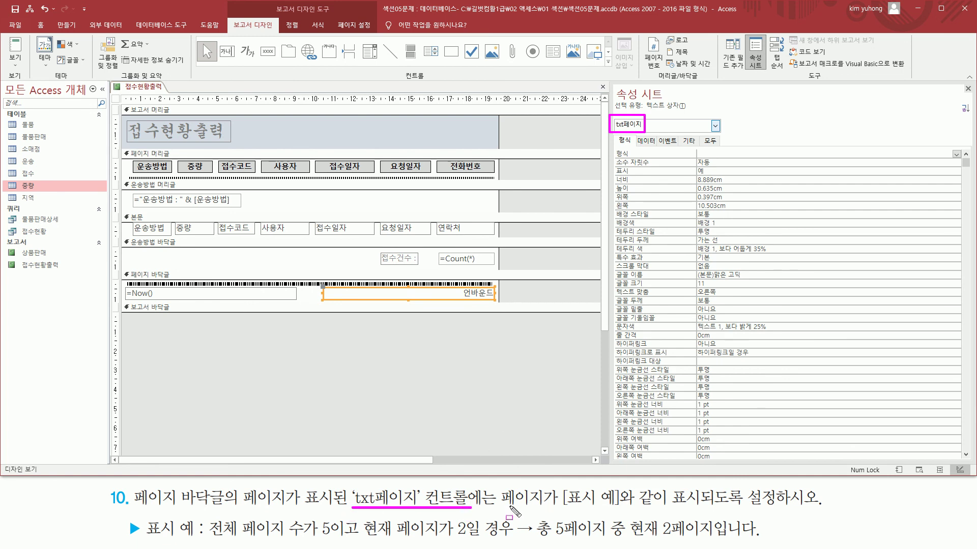
{"action": "left_click_drag", "start_coordinate": [562, 507], "coordinate": [782, 508]}
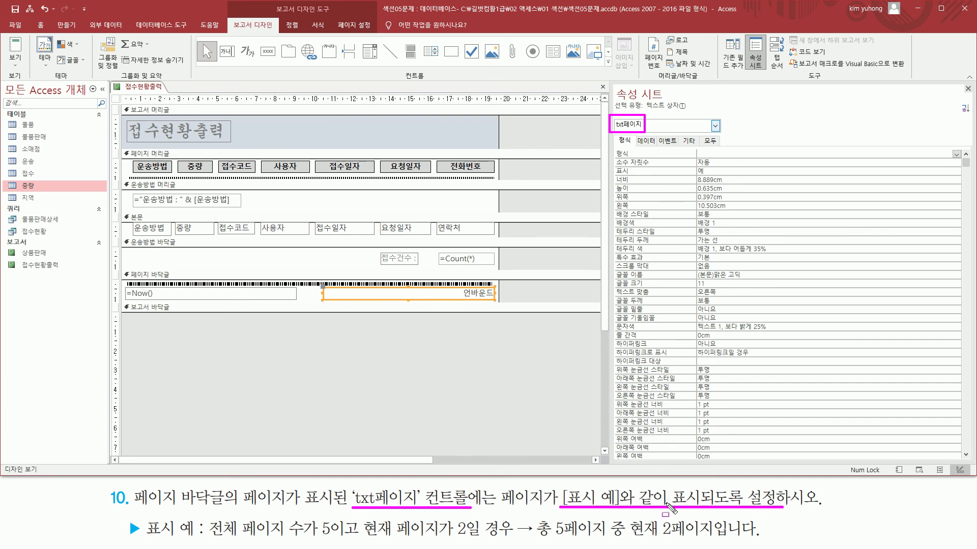
{"action": "left_click_drag", "start_coordinate": [204, 538], "coordinate": [773, 545]}
{"action": "left_click_drag", "start_coordinate": [540, 539], "coordinate": [766, 539]}
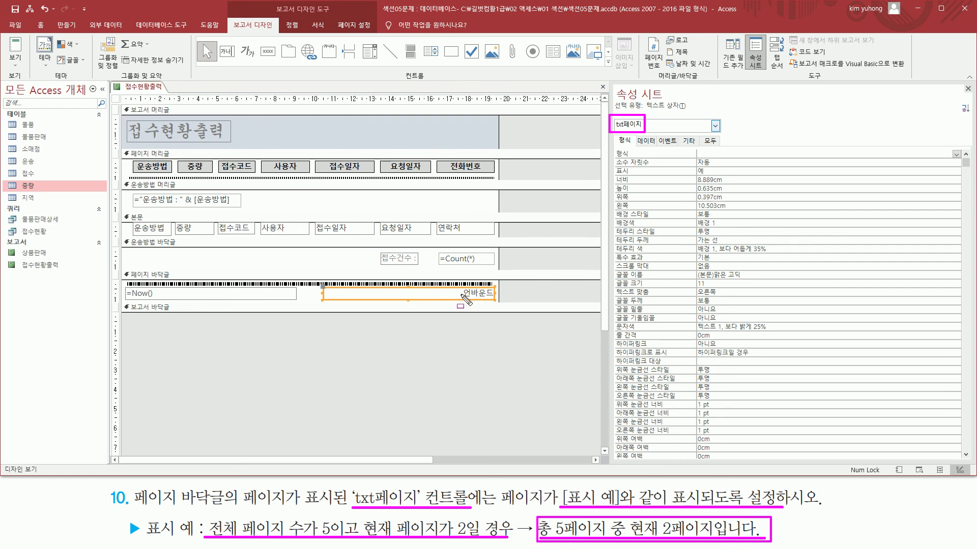
{"action": "left_click_drag", "start_coordinate": [328, 289], "coordinate": [492, 297]}
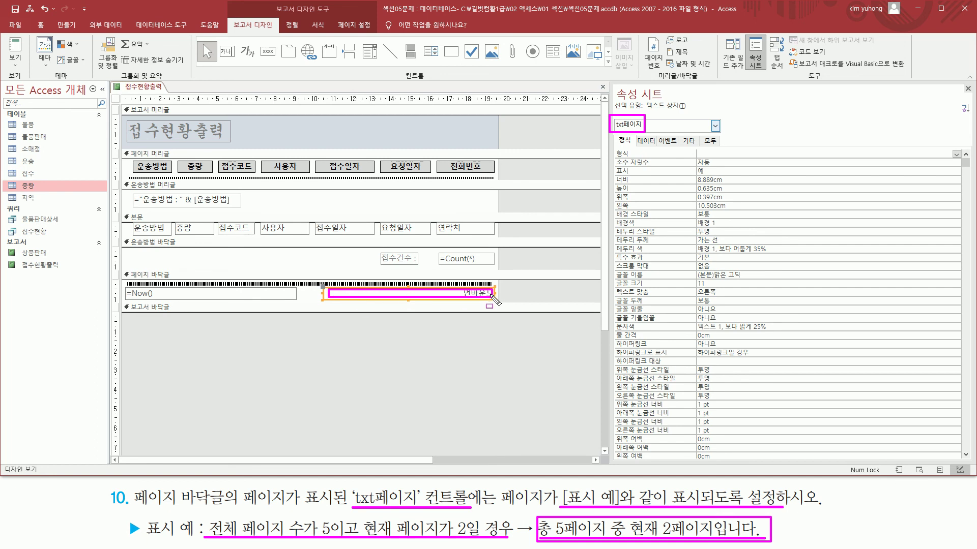
- Open the expression builder for the 컨트롤 원본 property of the txt페이지 control
{"action": "left_click", "coordinate": [645, 142]}
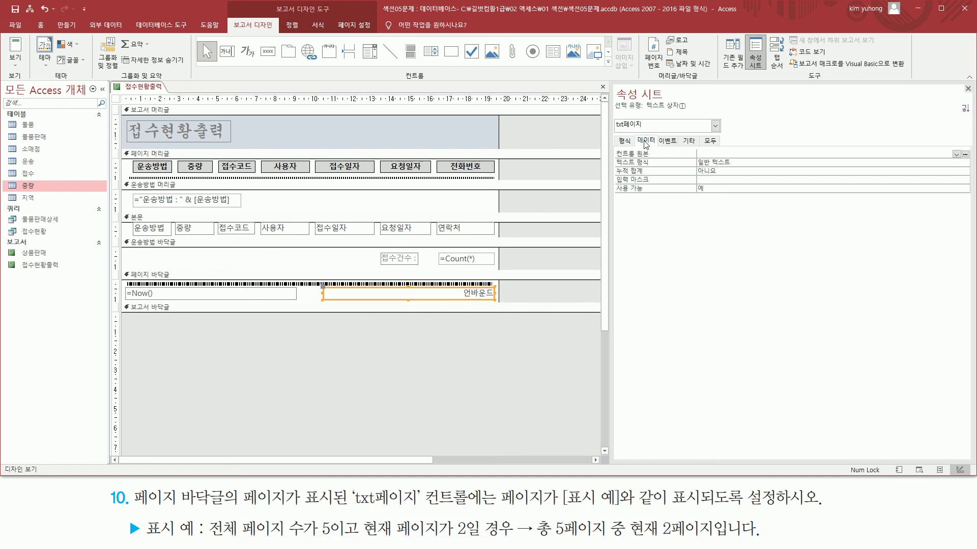
{"action": "mouse_move", "coordinate": [637, 135]}
{"action": "left_mouse_down"}
{"action": "mouse_move", "coordinate": [660, 143]}
{"action": "mouse_move", "coordinate": [658, 160]}
{"action": "mouse_move", "coordinate": [952, 159]}
{"action": "left_mouse_up"}
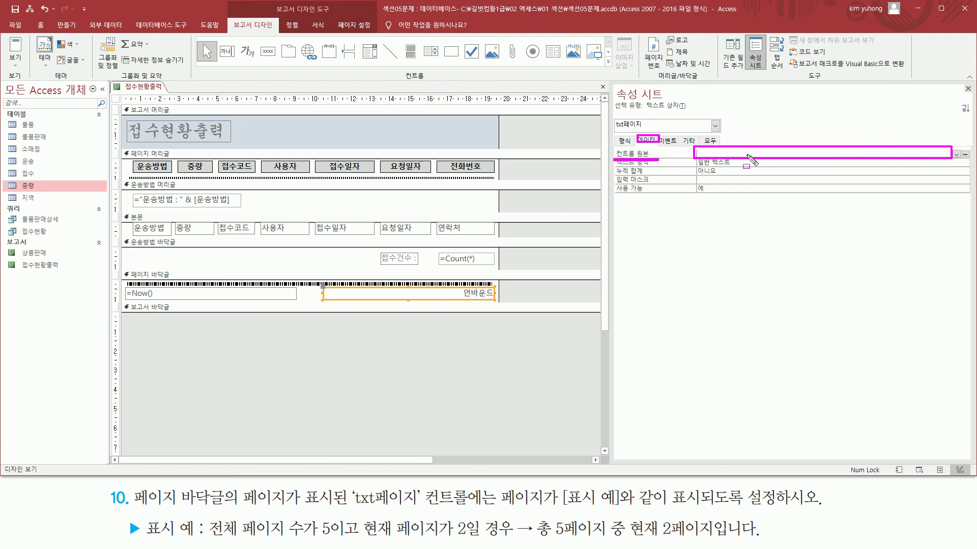
{"action": "left_click_drag", "start_coordinate": [326, 291], "coordinate": [488, 300]}
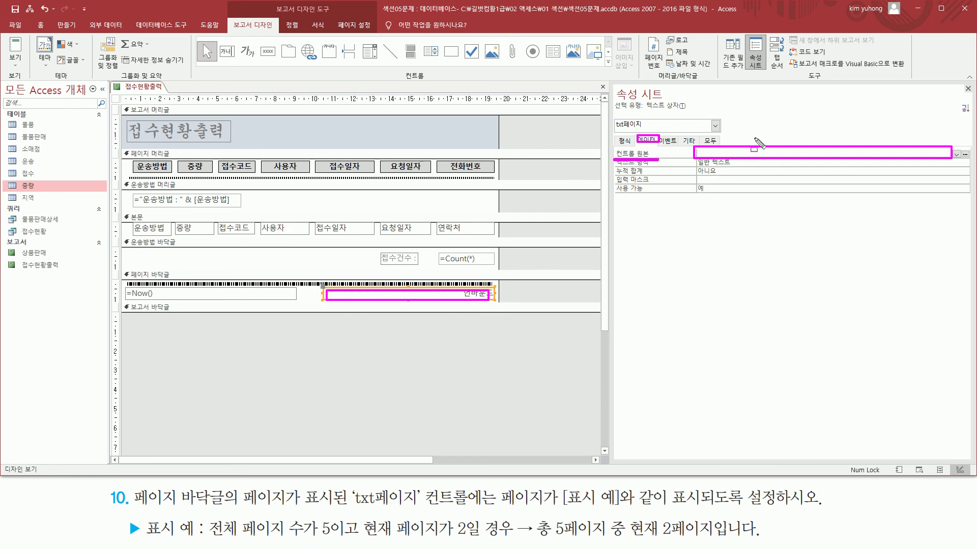
{"action": "left_click_drag", "start_coordinate": [960, 144], "coordinate": [972, 160]}
{"action": "key", "text": "Escape"}
{"action": "left_click", "coordinate": [965, 155]}
{"action": "left_click", "coordinate": [965, 155]}
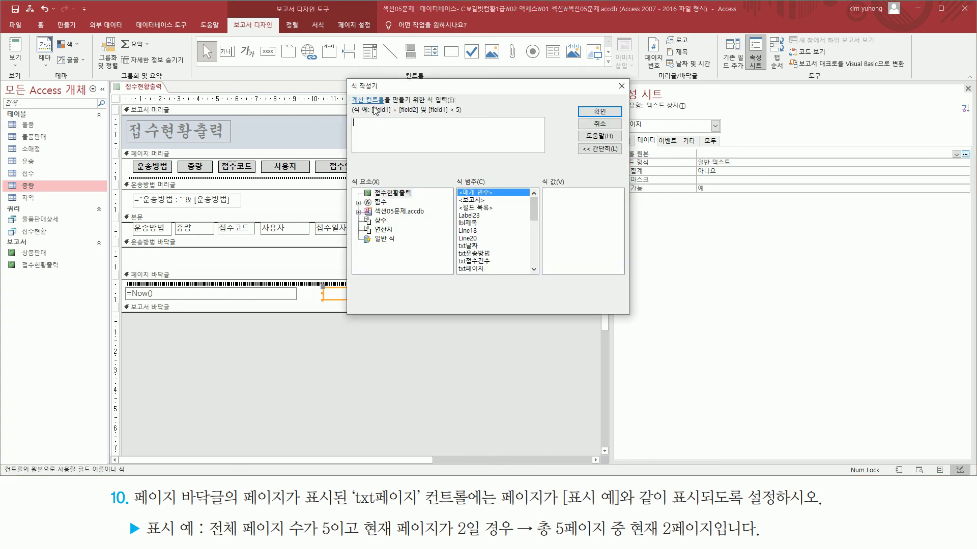
- Examine the expression builder's expression area and its element, category and value lists against task 10's sample text
{"action": "left_click_drag", "start_coordinate": [348, 79], "coordinate": [624, 309]}
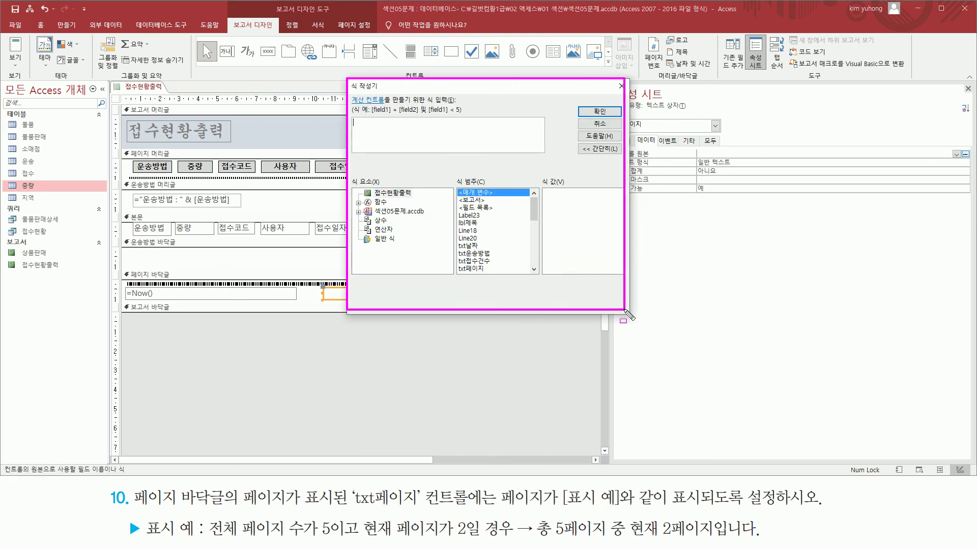
{"action": "left_click_drag", "start_coordinate": [354, 120], "coordinate": [514, 131]}
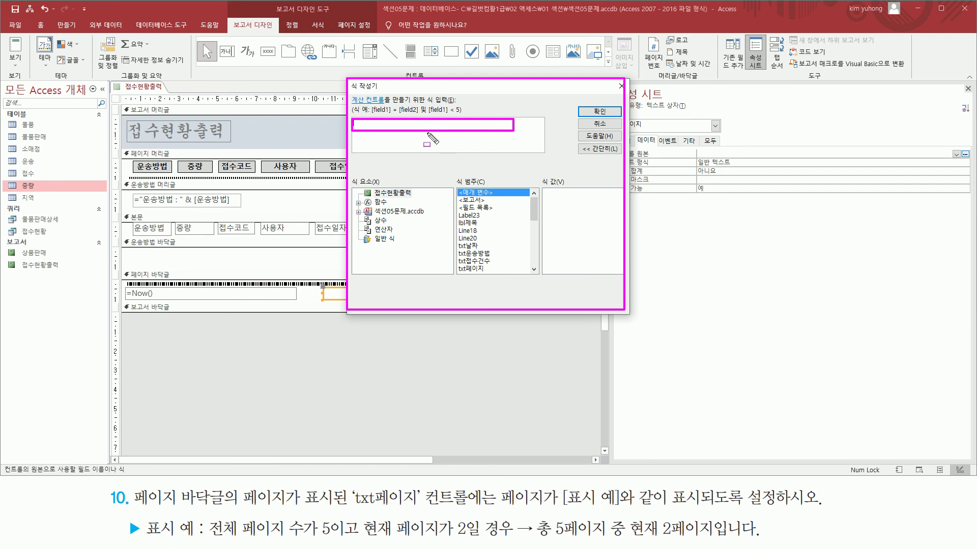
{"action": "key", "text": "Escape"}
{"action": "left_click_drag", "start_coordinate": [353, 119], "coordinate": [545, 151]}
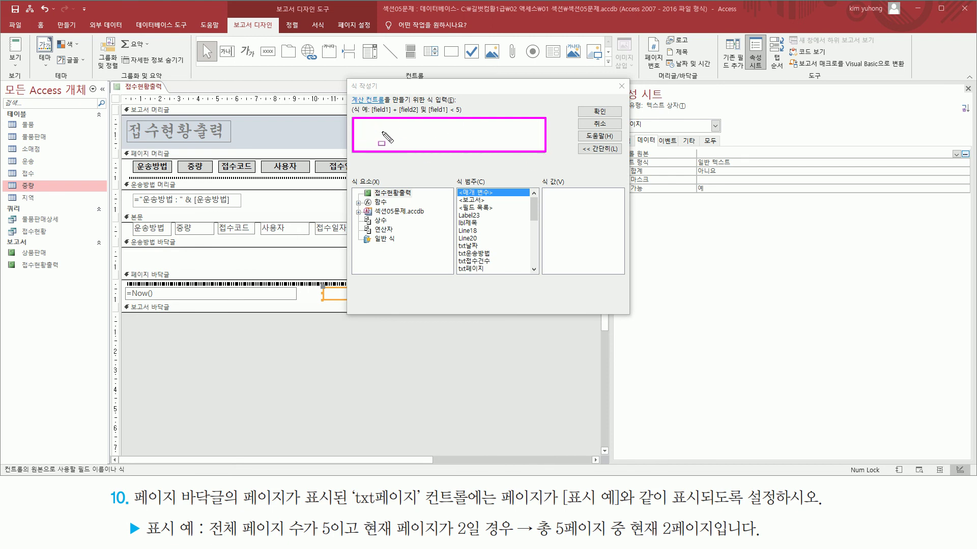
{"action": "mouse_move", "coordinate": [349, 174]}
{"action": "left_mouse_down"}
{"action": "mouse_move", "coordinate": [362, 199]}
{"action": "mouse_move", "coordinate": [454, 266]}
{"action": "left_mouse_up"}
{"action": "mouse_move", "coordinate": [456, 170]}
{"action": "left_mouse_down"}
{"action": "mouse_move", "coordinate": [488, 237]}
{"action": "mouse_move", "coordinate": [530, 278]}
{"action": "left_mouse_up"}
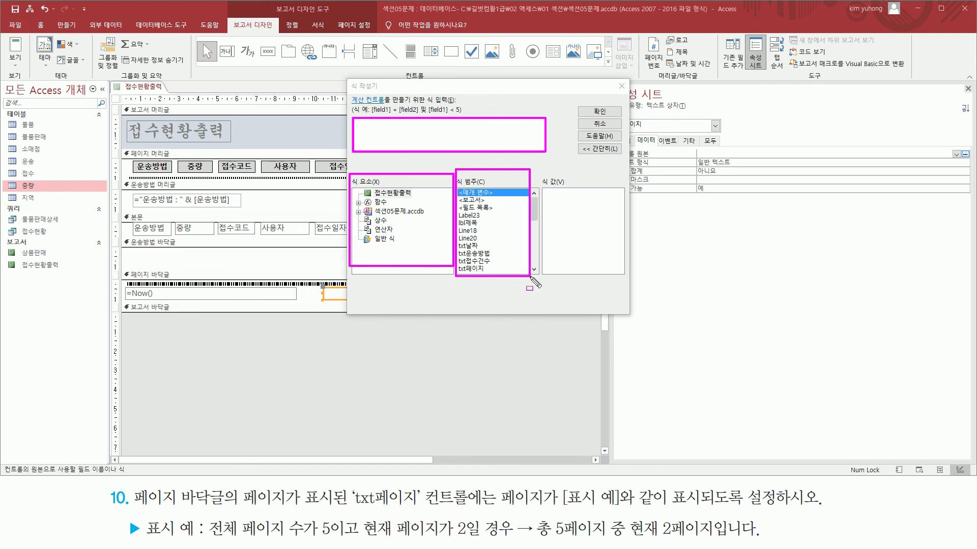
{"action": "mouse_move", "coordinate": [539, 169]}
{"action": "left_mouse_down"}
{"action": "mouse_move", "coordinate": [589, 256]}
{"action": "mouse_move", "coordinate": [611, 272]}
{"action": "left_mouse_up"}
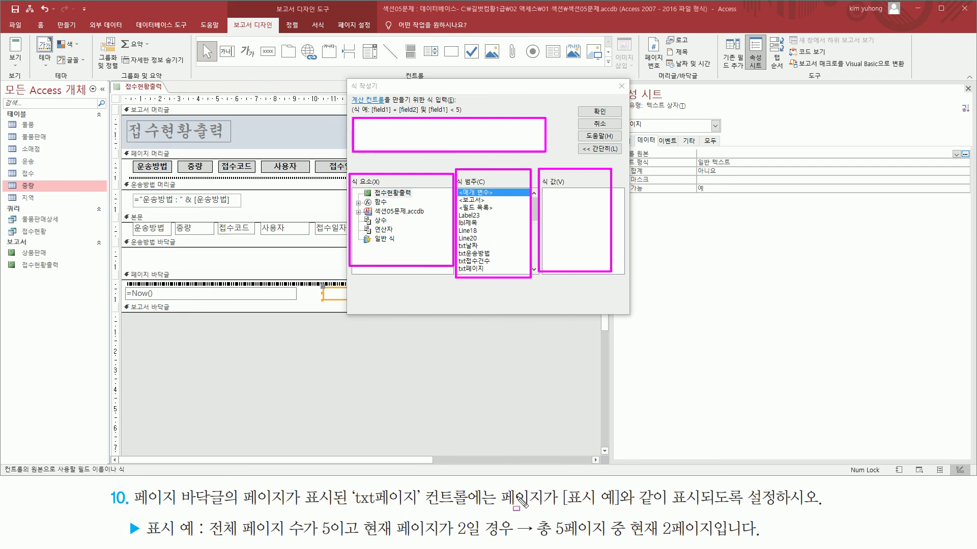
{"action": "left_click_drag", "start_coordinate": [538, 540], "coordinate": [771, 541]}
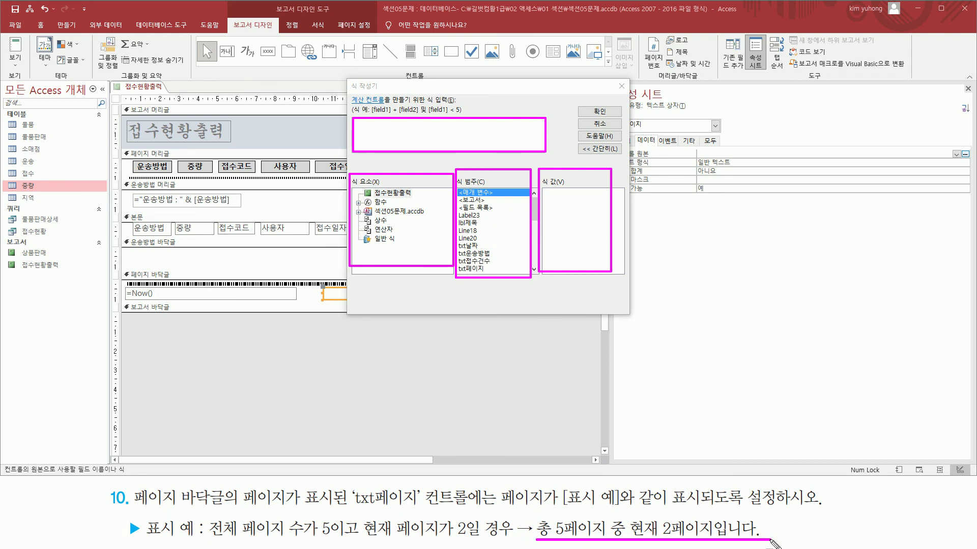
{"action": "left_click_drag", "start_coordinate": [331, 436], "coordinate": [337, 432]}
- Insert the 현재 날짜/시간 expression Now() from the 일반 식 element into the expression builder
{"action": "left_click", "coordinate": [385, 240]}
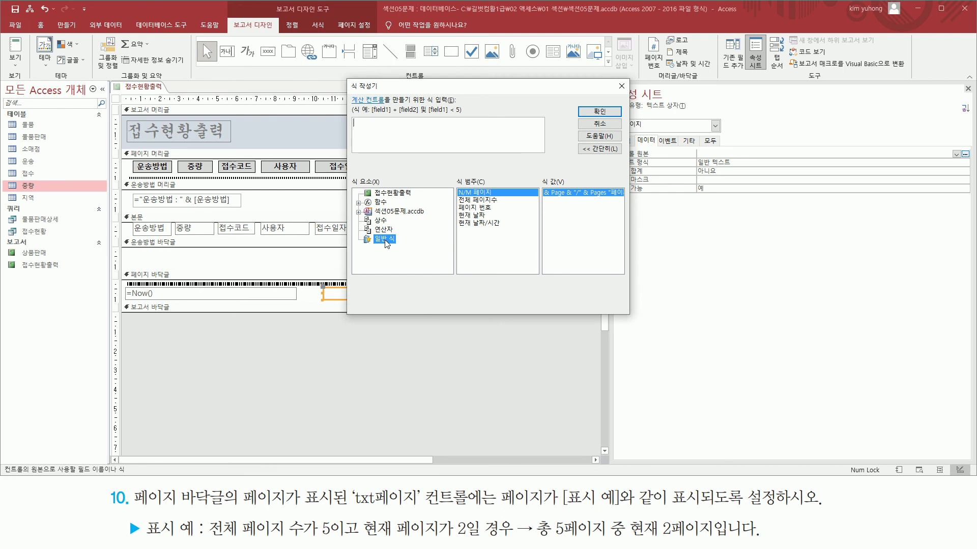
{"action": "mouse_move", "coordinate": [454, 185]}
{"action": "left_mouse_down"}
{"action": "mouse_move", "coordinate": [496, 200]}
{"action": "mouse_move", "coordinate": [505, 231]}
{"action": "left_mouse_up"}
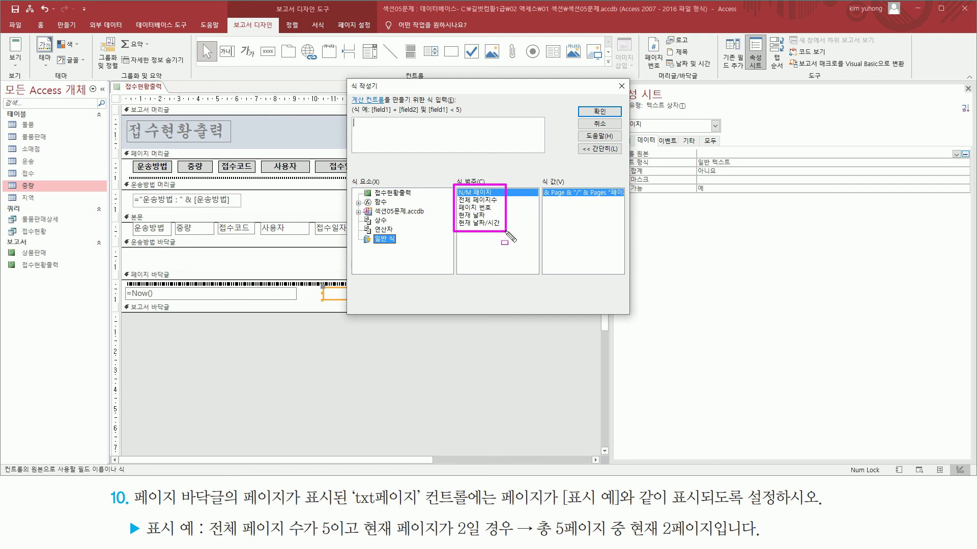
{"action": "left_click", "coordinate": [483, 223]}
{"action": "double_click", "coordinate": [483, 223]}
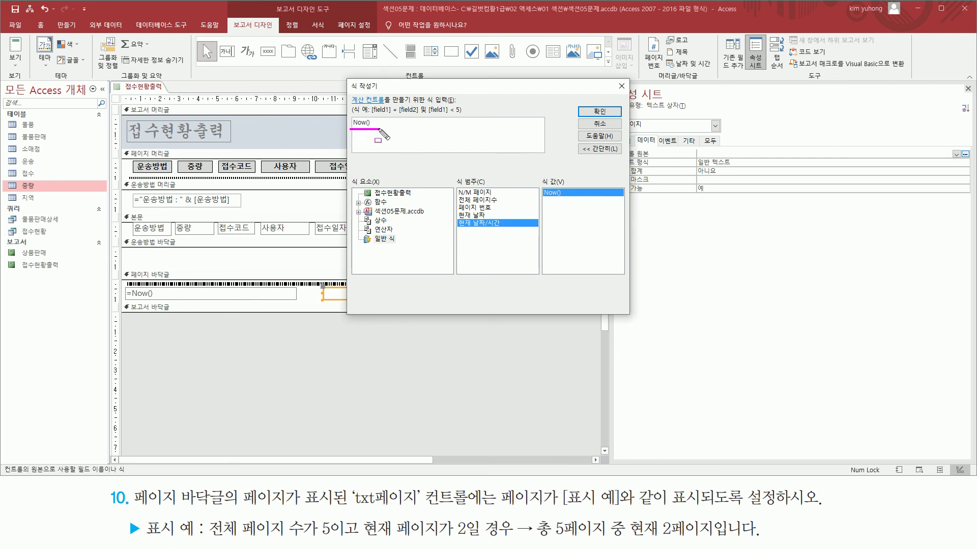
- Replace the expression in the expression builder with the 현재 날짜 expression Date() from 일반 식
{"action": "left_click_drag", "start_coordinate": [352, 123], "coordinate": [382, 125]}
{"action": "key", "text": "BackSpace"}
{"action": "double_click", "coordinate": [464, 215]}
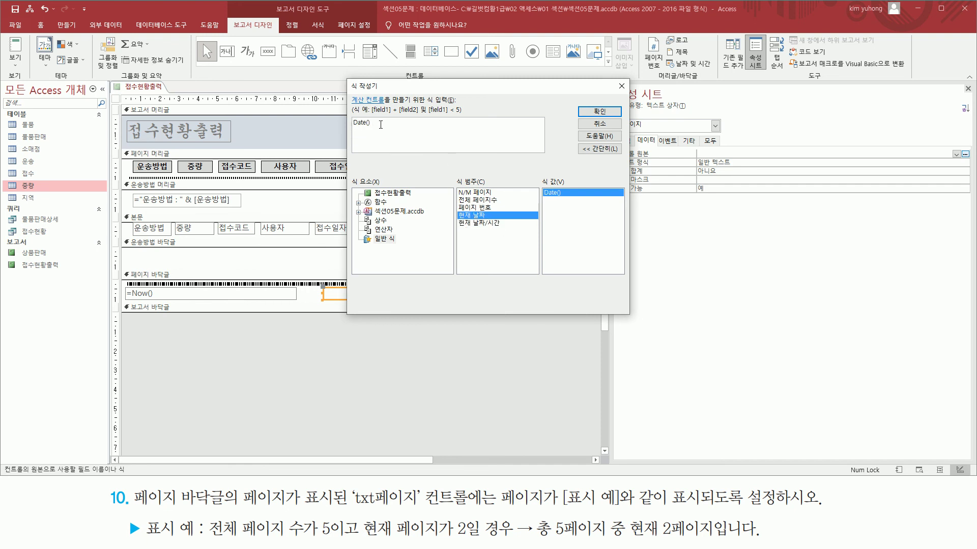
- Replace the Date() expression in the expression builder with the 페이지 번호 expression from 일반 식
{"action": "key", "text": "BackSpace"}
{"action": "key", "text": "BackSpace"}
{"action": "key", "text": "BackSpace"}
{"action": "key", "text": "BackSpace"}
{"action": "key", "text": "BackSpace"}
{"action": "key", "text": "BackSpace"}
{"action": "left_click", "coordinate": [485, 209]}
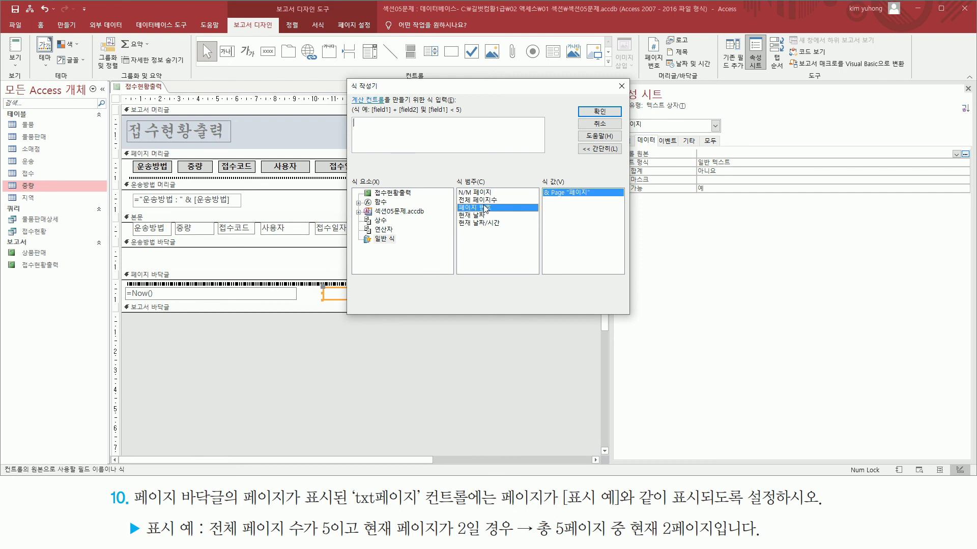
{"action": "double_click", "coordinate": [485, 208]}
- Replace the page number expression with the 전체 페이지수 expression Pages
{"action": "key", "text": "ctrl+a"}
{"action": "key", "text": "BackSpace"}
{"action": "double_click", "coordinate": [488, 200]}
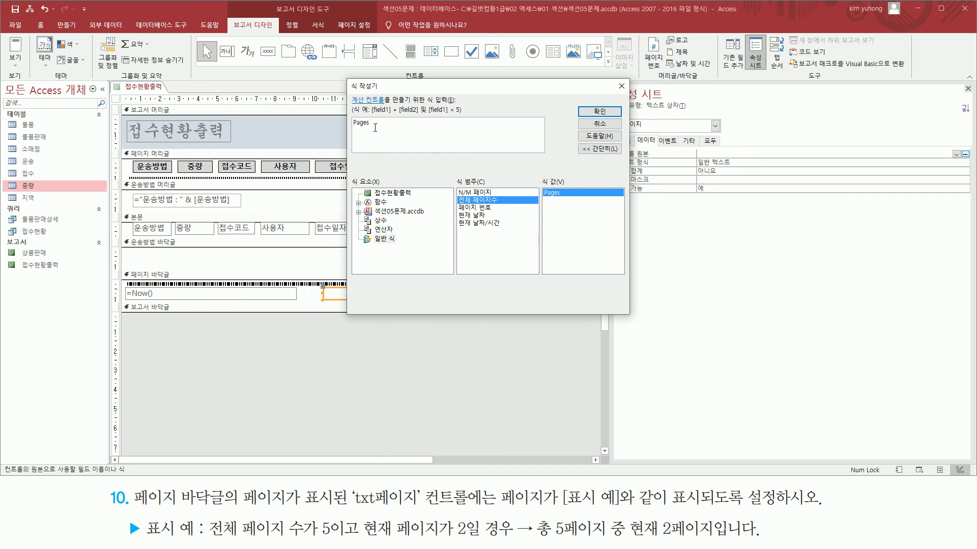
- Replace the Pages expression with the N/M 페이지 expression from 일반 식
{"action": "key", "text": "ctrl+a"}
{"action": "key", "text": "BackSpace"}
{"action": "double_click", "coordinate": [477, 193]}
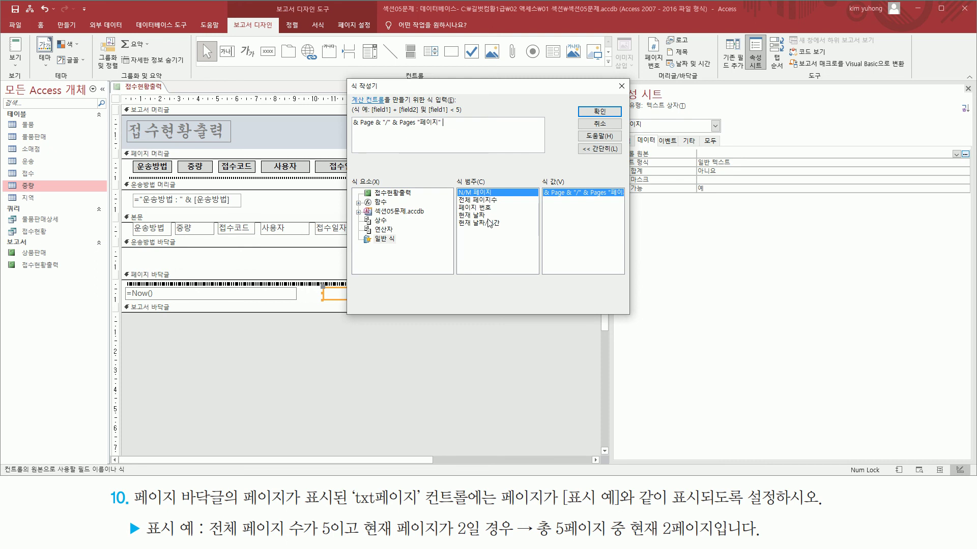
- Clear the whole N/M 페이지 expression from the expression builder
{"action": "key", "text": "BackSpace"}
{"action": "key", "text": "BackSpace"}
{"action": "key", "text": "BackSpace"}
{"action": "key", "text": "BackSpace"}
{"action": "key", "text": "BackSpace"}
{"action": "key", "text": "BackSpace"}
{"action": "key", "text": "BackSpace"}
{"action": "key", "text": "BackSpace"}
{"action": "key", "text": "BackSpace"}
{"action": "key", "text": "BackSpace"}
{"action": "key", "text": "BackSpace"}
{"action": "key", "text": "BackSpace"}
{"action": "key", "text": "BackSpace"}
{"action": "key", "text": "BackSpace"}
{"action": "key", "text": "BackSpace"}
{"action": "key", "text": "BackSpace"}
{"action": "key", "text": "BackSpace"}
{"action": "key", "text": "BackSpace"}
{"action": "key", "text": "BackSpace"}
{"action": "key", "text": "BackSpace"}
{"action": "key", "text": "BackSpace"}
{"action": "key", "text": "BackSpace"}
{"action": "key", "text": "BackSpace"}
{"action": "key", "text": "BackSpace"}
{"action": "key", "text": "BackSpace"}
{"action": "key", "text": "BackSpace"}
{"action": "key", "text": "BackSpace"}
- Examine task 10's total-page and current-page wording, the expression builder, the 상품판매 report and the database file element
{"action": "left_click_drag", "start_coordinate": [206, 516], "coordinate": [286, 541]}
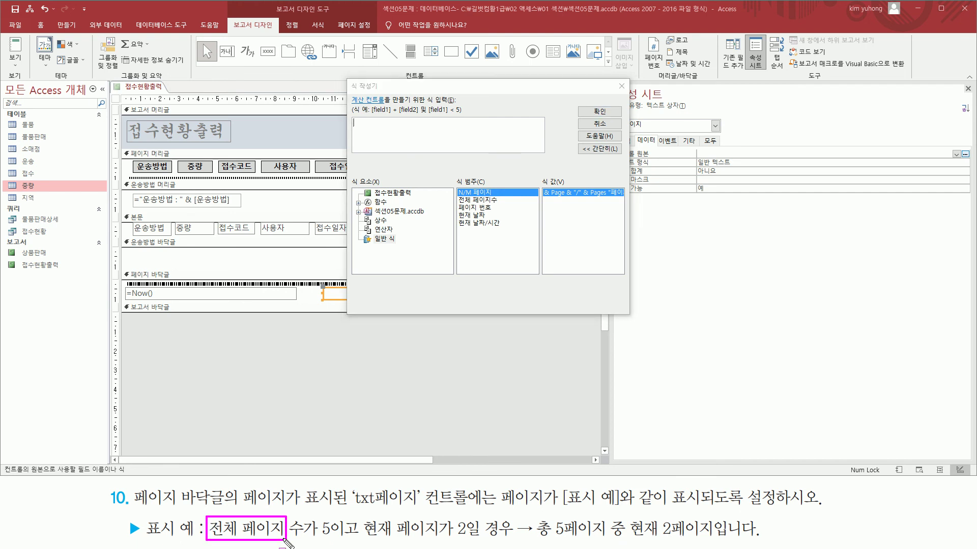
{"action": "mouse_move", "coordinate": [361, 516]}
{"action": "left_mouse_down"}
{"action": "mouse_move", "coordinate": [400, 540]}
{"action": "mouse_move", "coordinate": [441, 541]}
{"action": "left_mouse_up"}
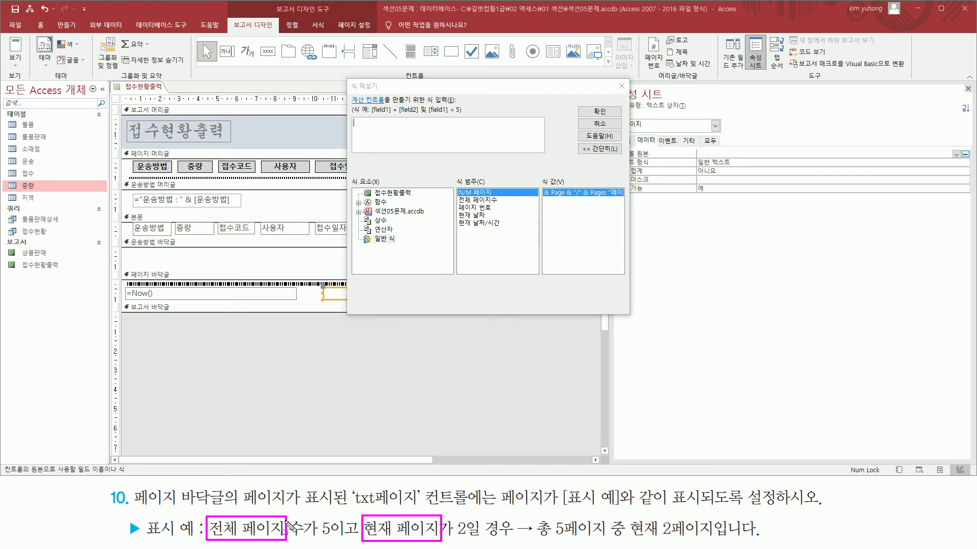
{"action": "left_click_drag", "start_coordinate": [533, 540], "coordinate": [781, 541]}
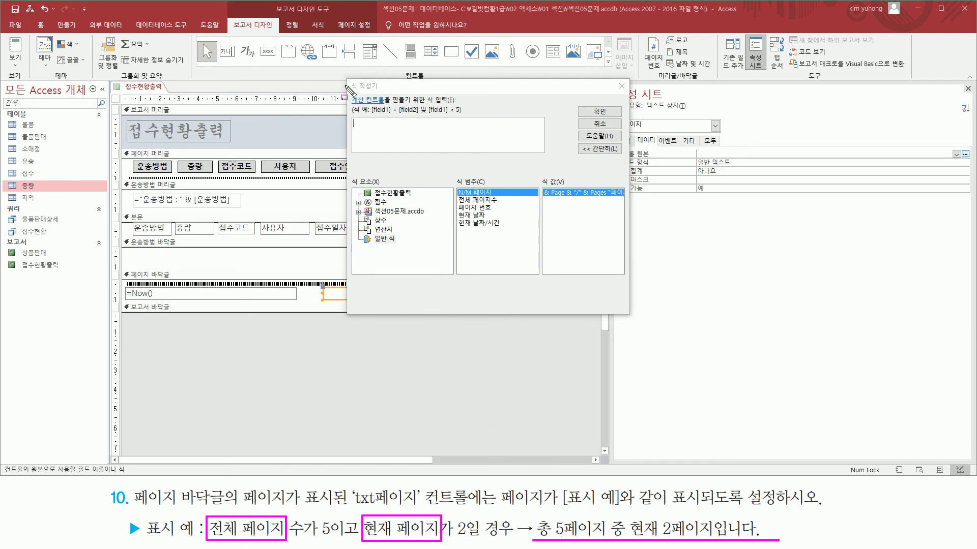
{"action": "mouse_move", "coordinate": [345, 77]}
{"action": "left_mouse_down"}
{"action": "mouse_move", "coordinate": [571, 281]}
{"action": "mouse_move", "coordinate": [625, 309]}
{"action": "left_mouse_up"}
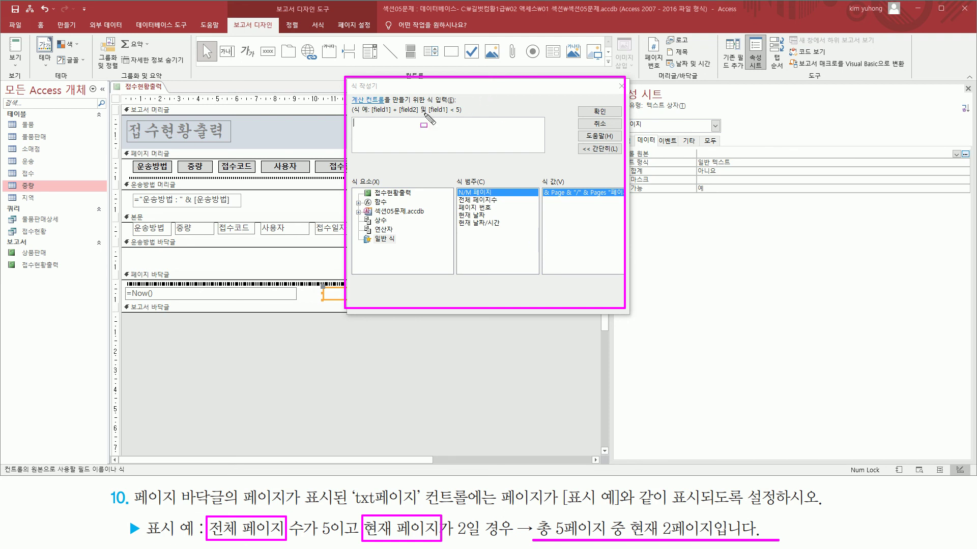
{"action": "key", "text": "Escape"}
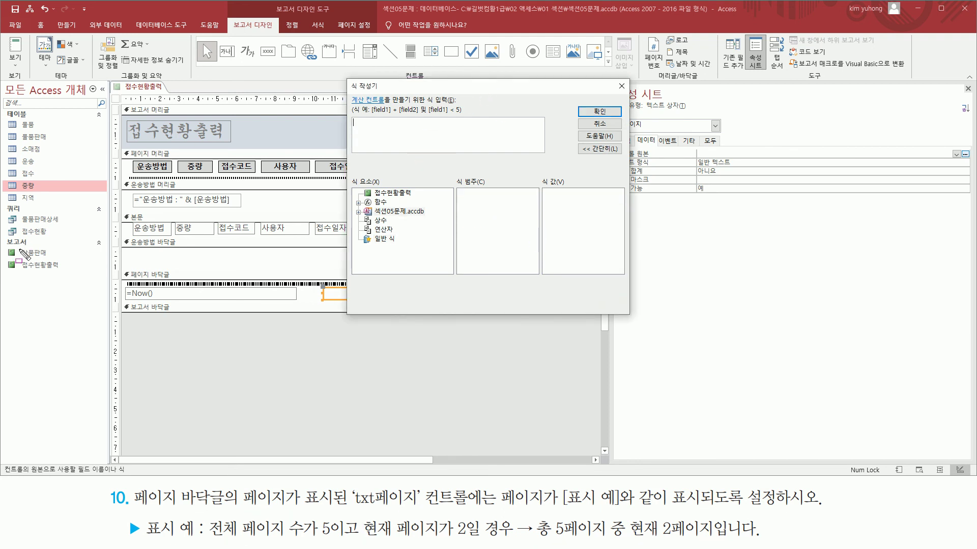
{"action": "left_click_drag", "start_coordinate": [20, 247], "coordinate": [53, 259]}
{"action": "key", "text": "Escape"}
{"action": "key", "text": "ctrl+2"}
{"action": "left_click_drag", "start_coordinate": [366, 205], "coordinate": [424, 217]}
{"action": "key", "text": "Escape"}
{"action": "key", "text": "ctrl+2"}
{"action": "left_click_drag", "start_coordinate": [355, 206], "coordinate": [360, 213]}
{"action": "key", "text": "Escape"}
- Expand 섹션05문제.accdb, Reports and 모든 보고서 among the expression builder's elements
{"action": "left_click", "coordinate": [358, 212]}
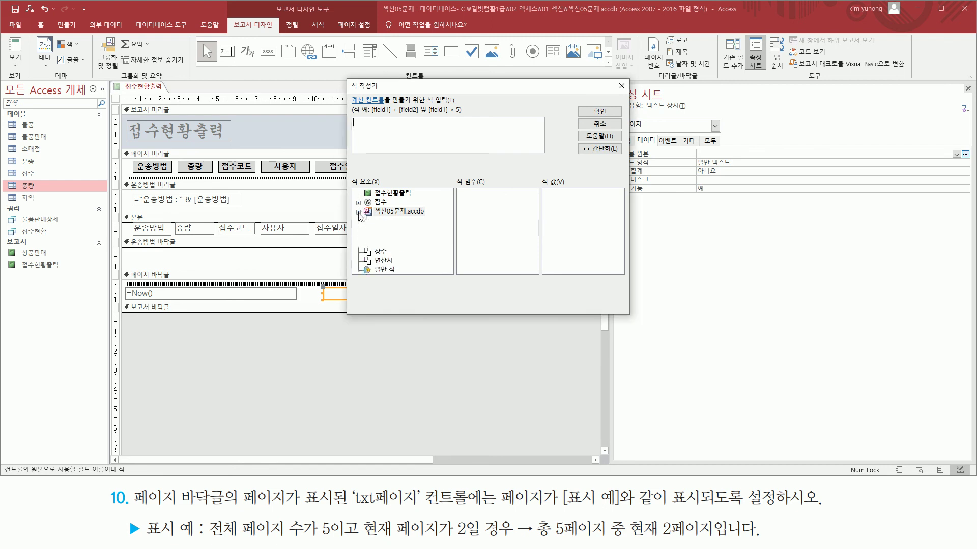
{"action": "key", "text": "ctrl+2"}
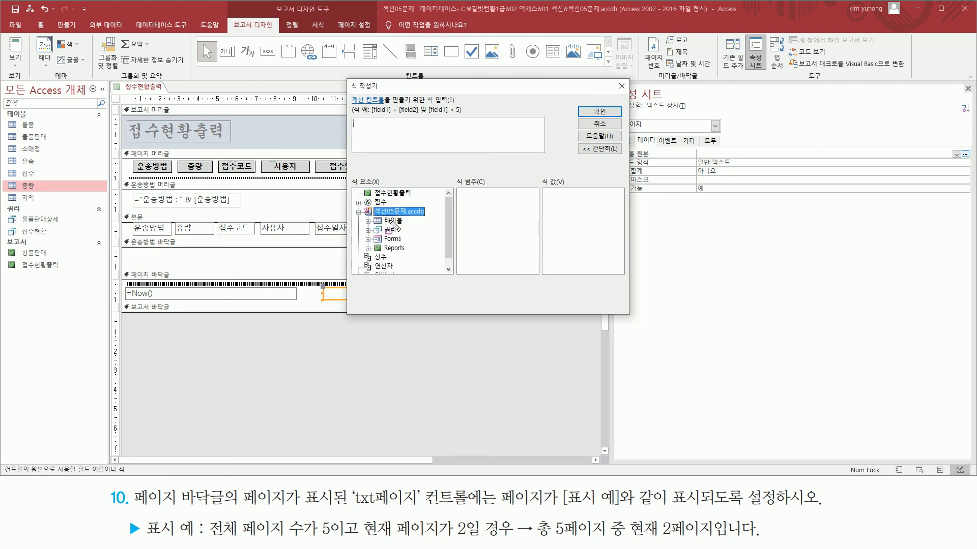
{"action": "mouse_move", "coordinate": [384, 223]}
{"action": "left_mouse_down"}
{"action": "mouse_move", "coordinate": [406, 223]}
{"action": "mouse_move", "coordinate": [405, 250]}
{"action": "left_mouse_up"}
{"action": "key", "text": "Escape"}
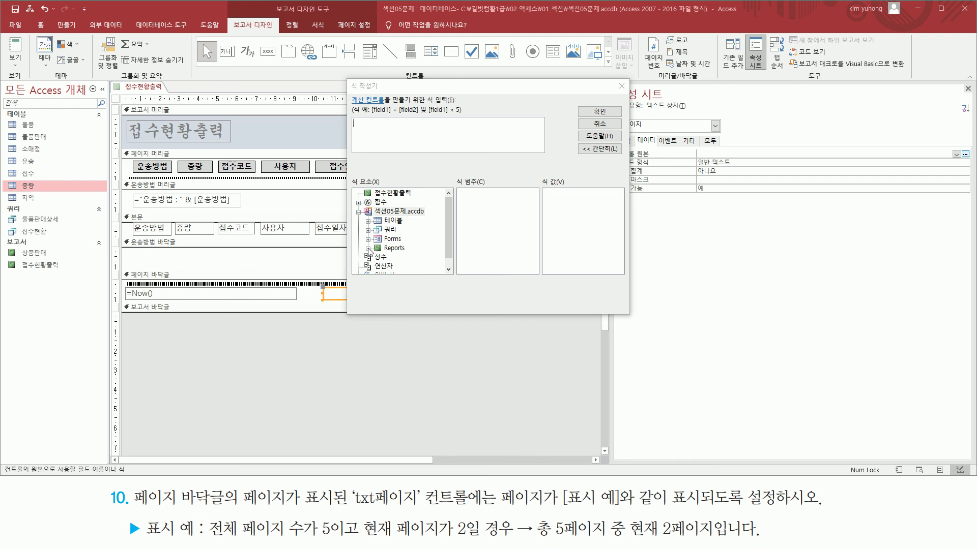
{"action": "left_click", "coordinate": [368, 249]}
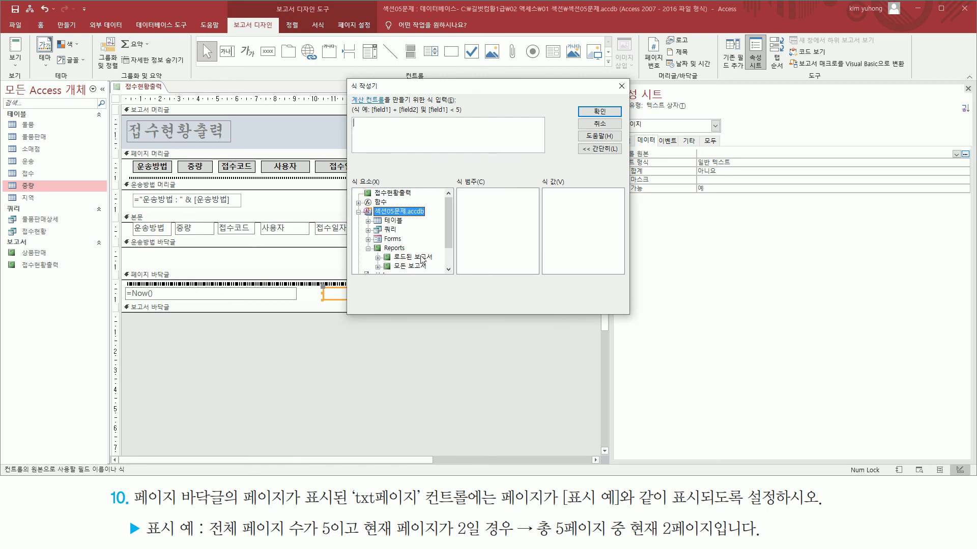
{"action": "left_click", "coordinate": [378, 267]}
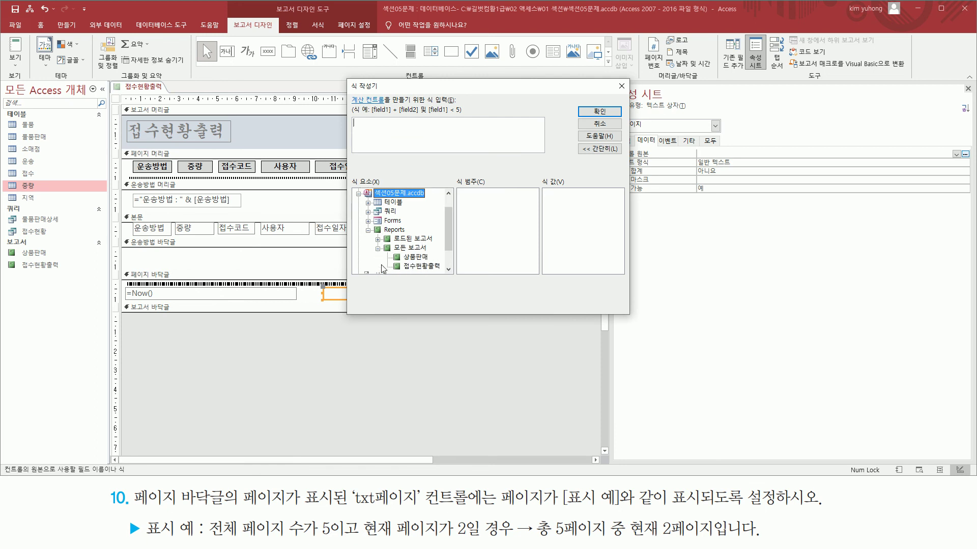
- Display the category lists of the 상품판매 and 접수현황출력 reports, and look through the controls of 상품판매
{"action": "left_click", "coordinate": [412, 258]}
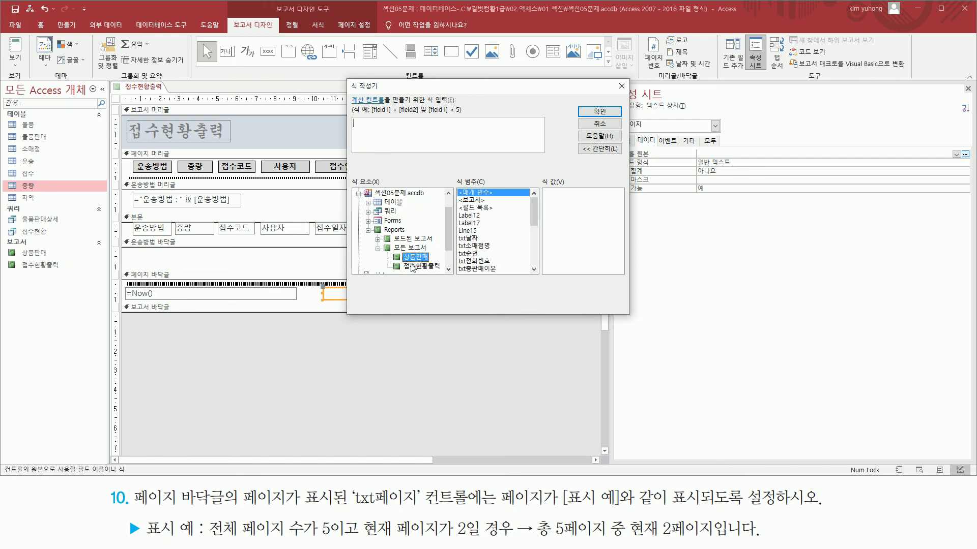
{"action": "left_click", "coordinate": [427, 267]}
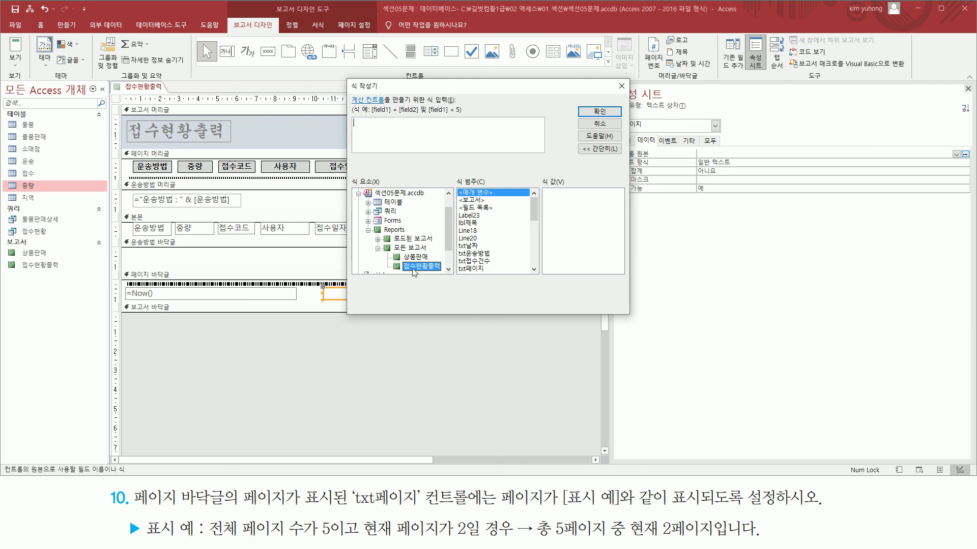
{"action": "left_click", "coordinate": [421, 259]}
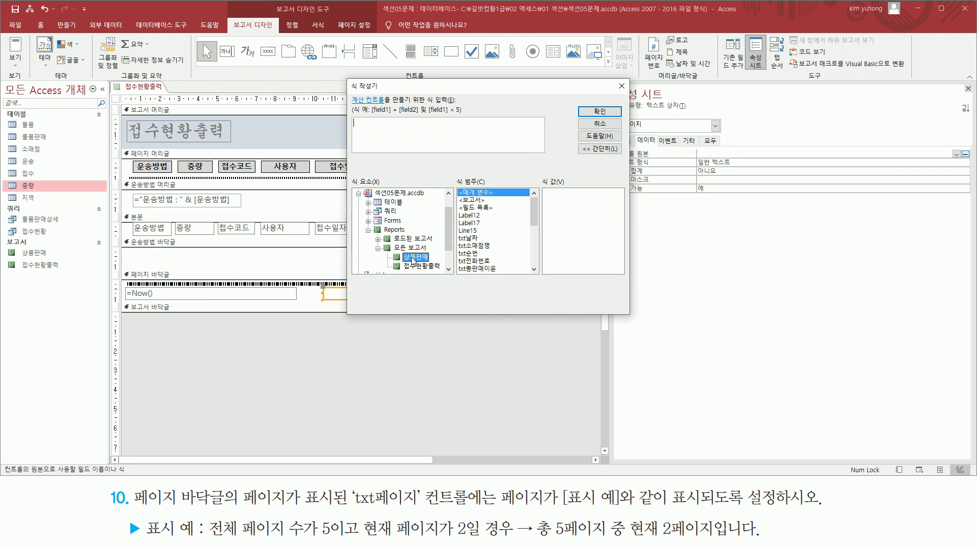
{"action": "key", "text": "ctrl+2"}
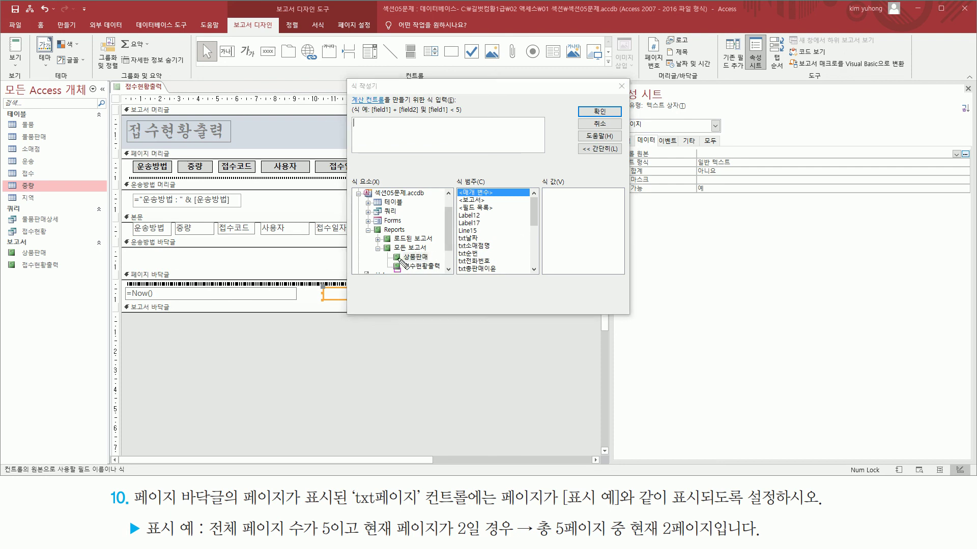
{"action": "left_click_drag", "start_coordinate": [399, 253], "coordinate": [431, 262]}
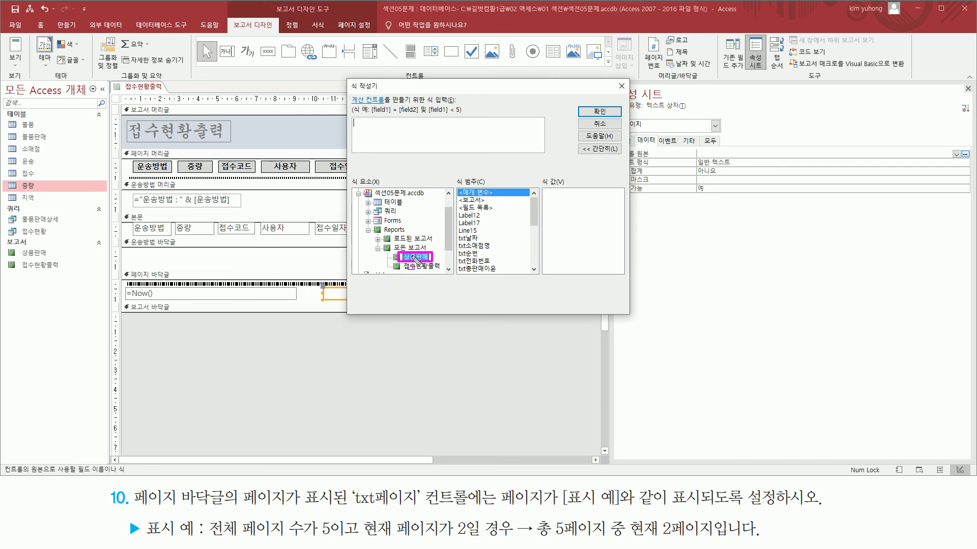
{"action": "mouse_move", "coordinate": [458, 190]}
{"action": "left_mouse_down"}
{"action": "mouse_move", "coordinate": [497, 271]}
{"action": "mouse_move", "coordinate": [532, 276]}
{"action": "left_mouse_up"}
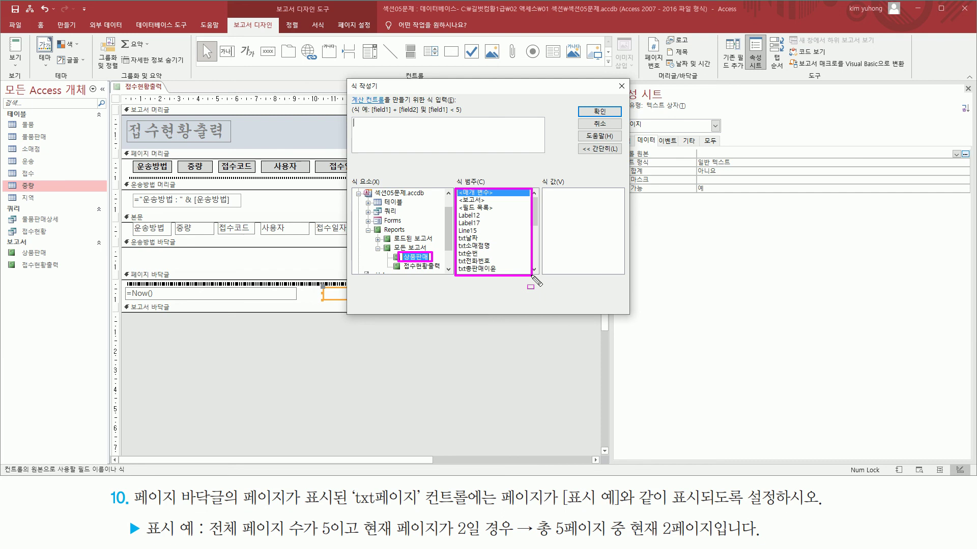
{"action": "left_click_drag", "start_coordinate": [533, 214], "coordinate": [533, 240]}
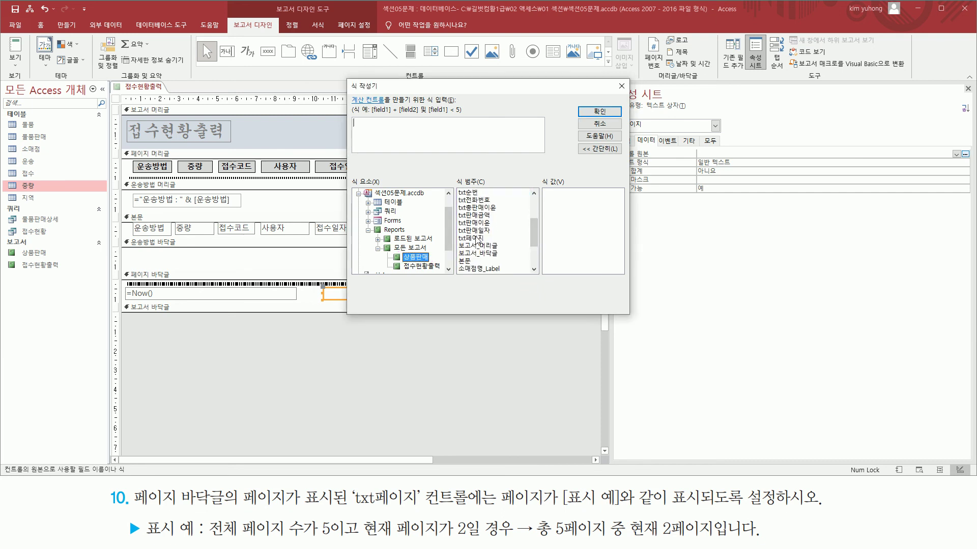
- Build the example condition Reports![상품판매]![txt판매금액] >=100000 in the expression builder, and close the builder without applying it
{"action": "left_click", "coordinate": [479, 216]}
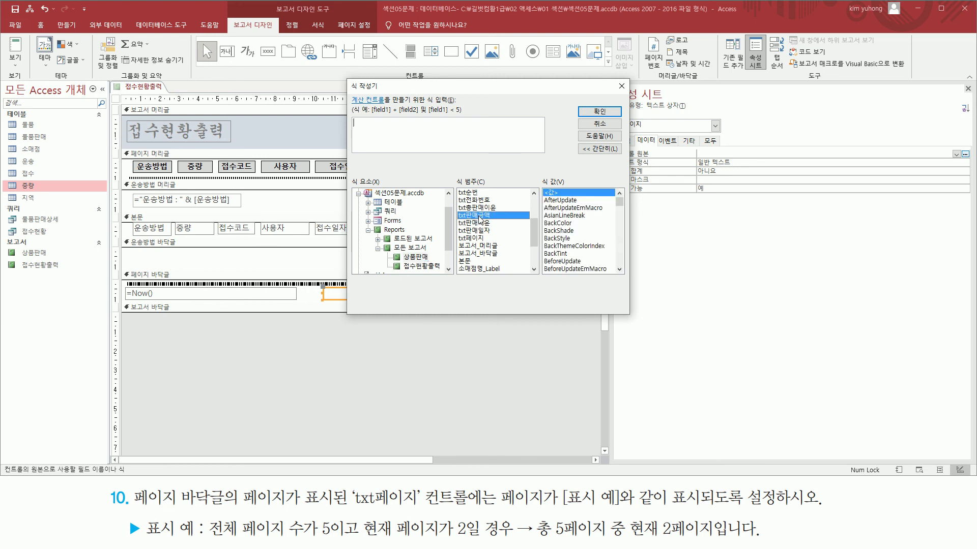
{"action": "double_click", "coordinate": [479, 216]}
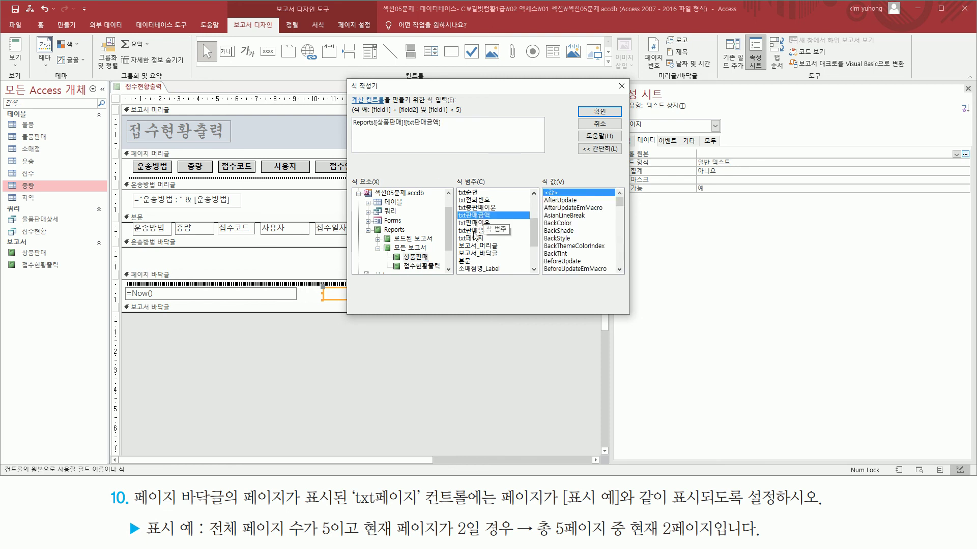
{"action": "left_click_drag", "start_coordinate": [353, 126], "coordinate": [440, 128]}
{"action": "key", "text": "Escape"}
{"action": "type", "text": ">=100000"}
{"action": "mouse_move", "coordinate": [347, 78]}
{"action": "left_mouse_down"}
{"action": "mouse_move", "coordinate": [521, 258]}
{"action": "mouse_move", "coordinate": [629, 299]}
{"action": "left_mouse_up"}
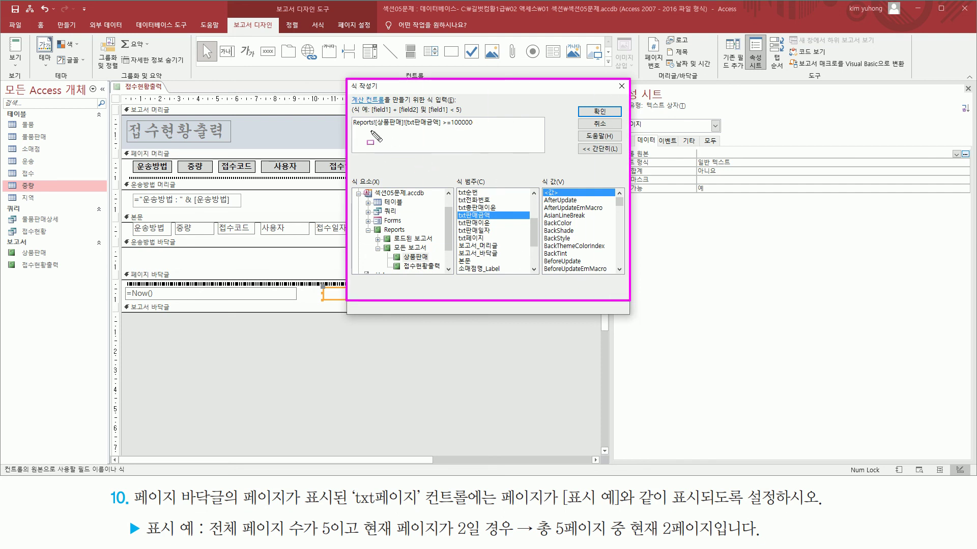
{"action": "left_click_drag", "start_coordinate": [353, 117], "coordinate": [441, 129]}
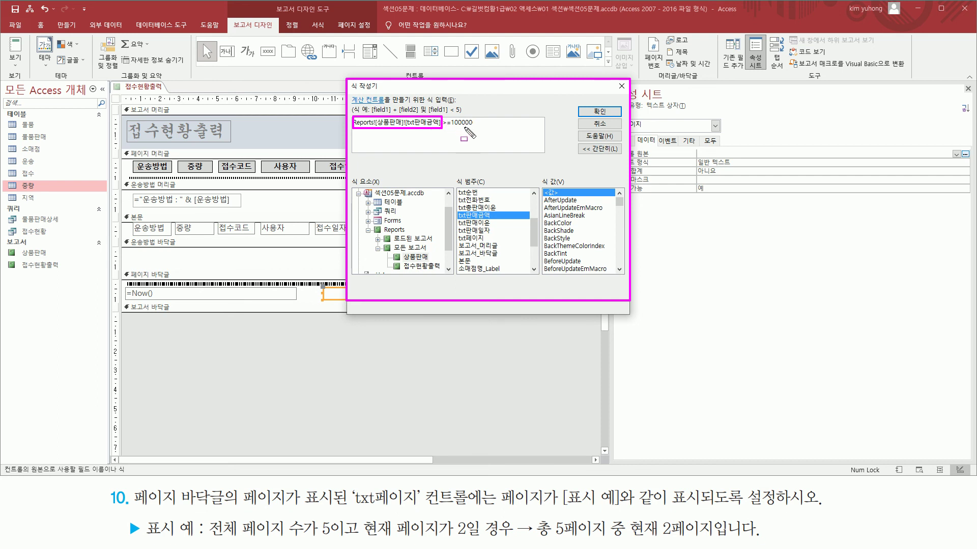
{"action": "left_click", "coordinate": [622, 86]}
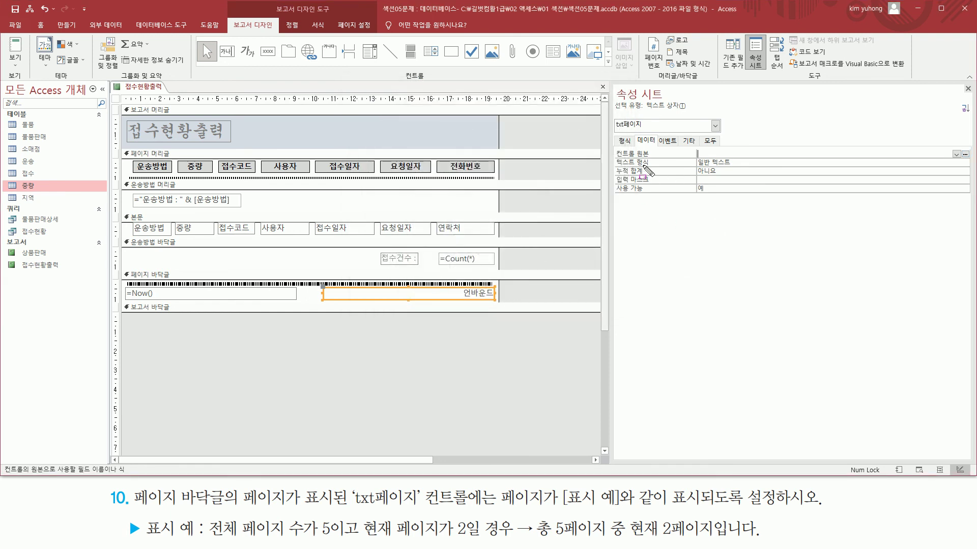
- Compare task 10's sample output with the 컨트롤 원본 property and the txt페이지 control in the page footer
{"action": "mouse_move", "coordinate": [532, 542]}
{"action": "left_mouse_down"}
{"action": "mouse_move", "coordinate": [793, 543]}
{"action": "mouse_move", "coordinate": [764, 519]}
{"action": "left_mouse_up"}
{"action": "left_click_drag", "start_coordinate": [611, 146], "coordinate": [958, 158]}
{"action": "left_click_drag", "start_coordinate": [326, 288], "coordinate": [492, 300]}
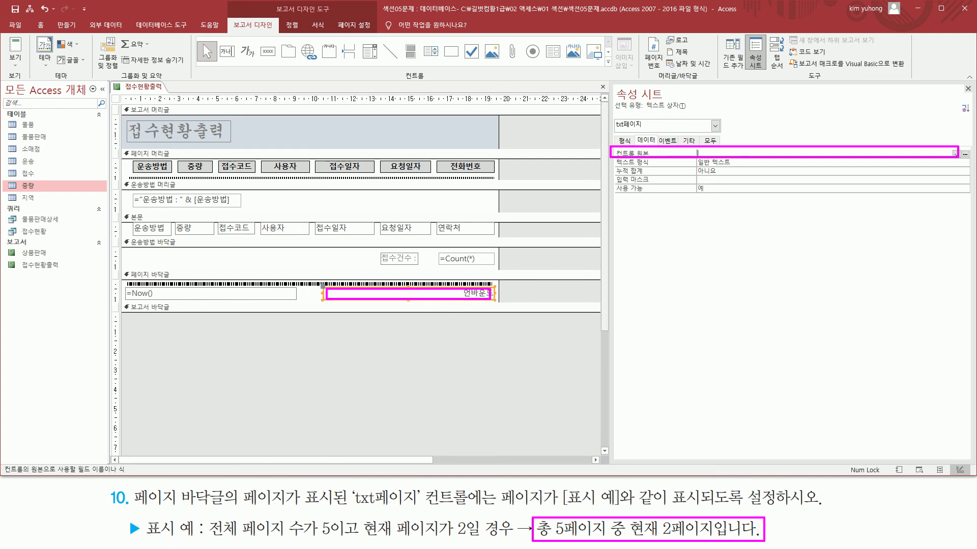
{"action": "key", "text": "Escape"}
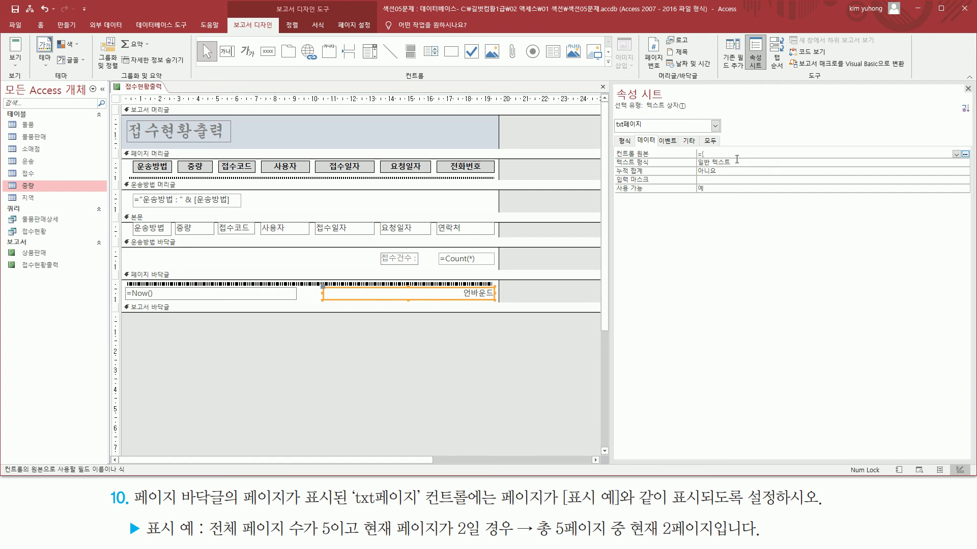
- Set the 컨트롤 원본 property of the txt페이지 control to =[Pages] & [Page]
{"action": "type", "text": "["}
{"action": "left_click_drag", "start_coordinate": [553, 537], "coordinate": [565, 537]}
{"action": "left_click_drag", "start_coordinate": [659, 538], "coordinate": [672, 538]}
{"action": "key", "text": "Escape"}
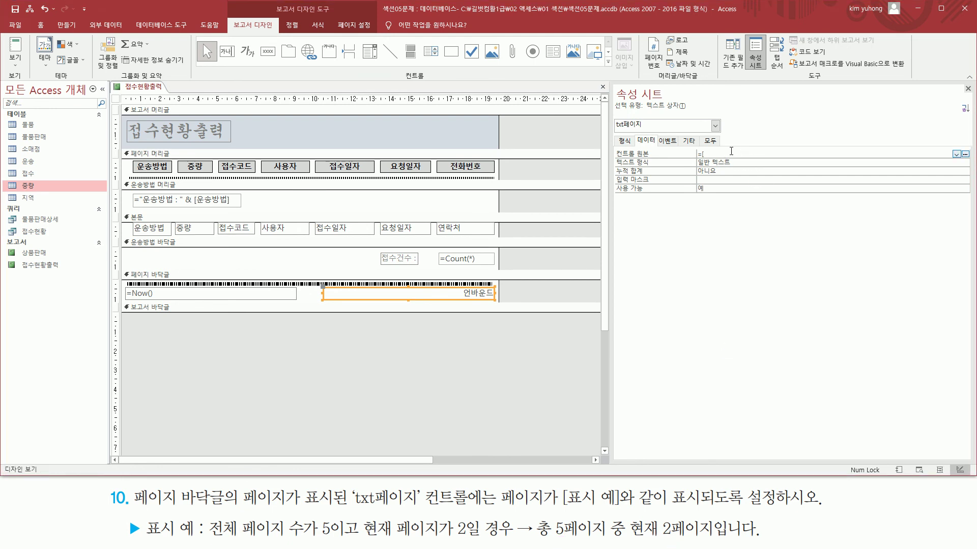
{"action": "key", "text": "BackSpace"}
{"action": "type", "text": "pa"}
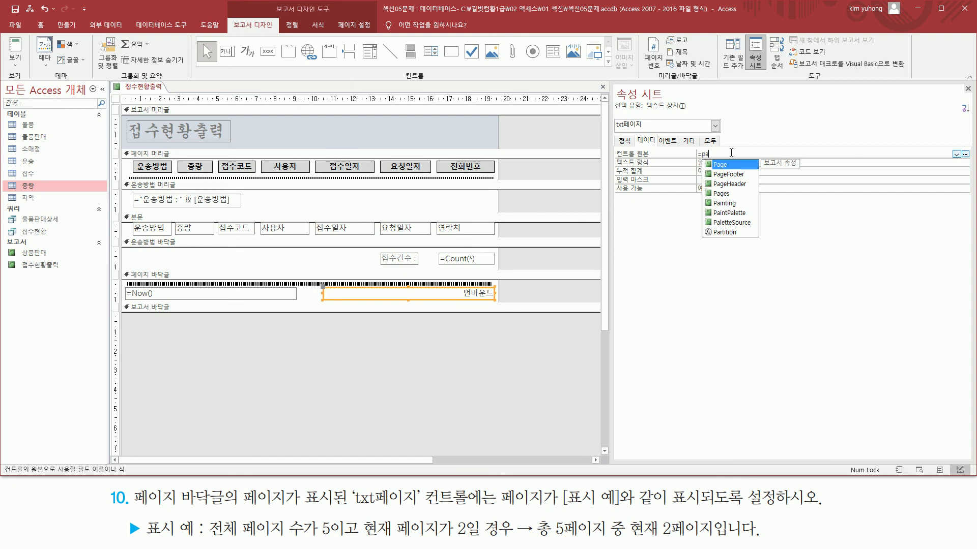
{"action": "key", "text": "BackSpace"}
{"action": "key", "text": "BackSpace"}
{"action": "type", "text": "["}
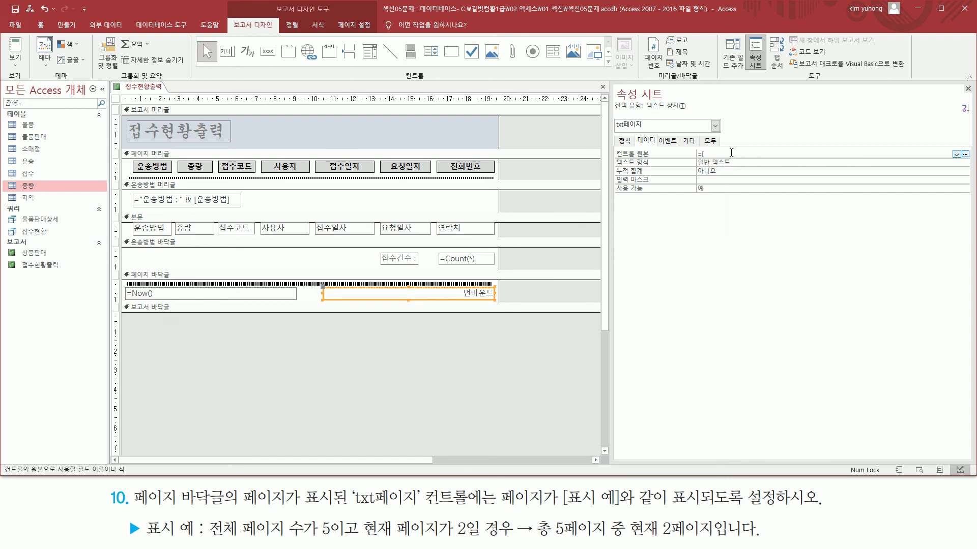
{"action": "type", "text": "pages"}
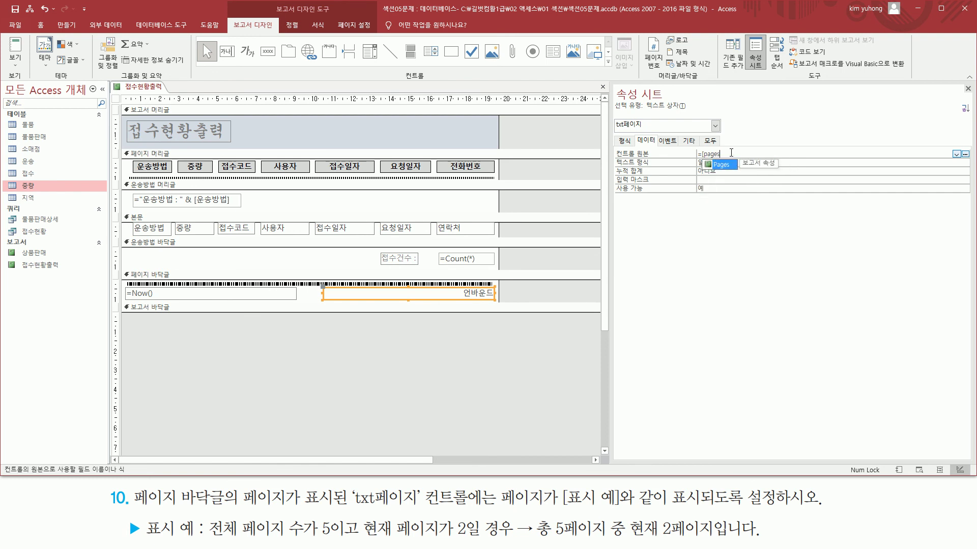
{"action": "type", "text": "] &"}
{"action": "type", "text": "[page"}
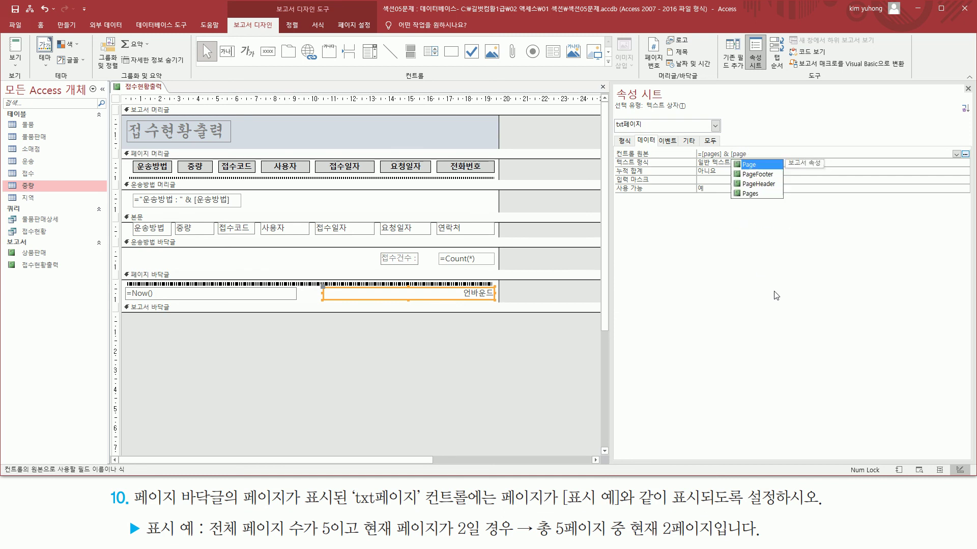
{"action": "type", "text": "]"}
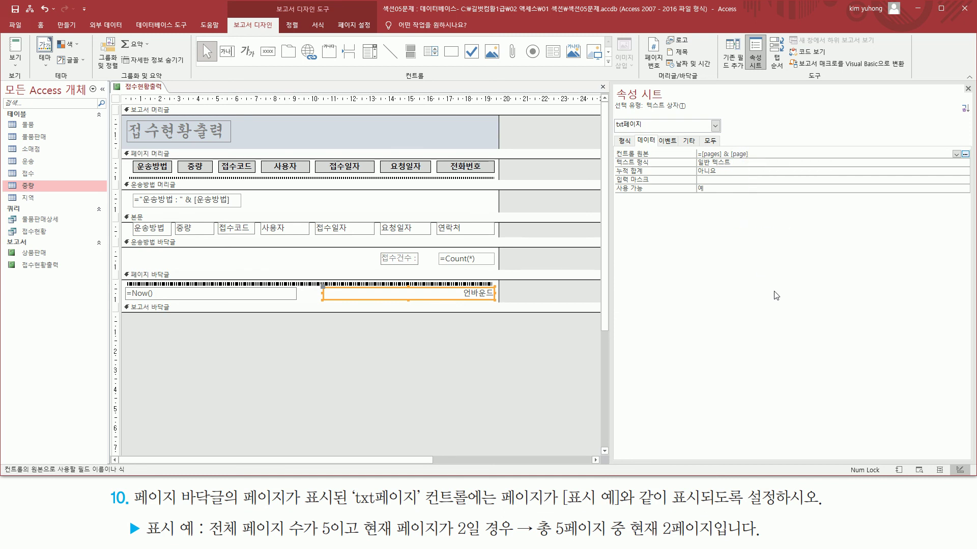
{"action": "key", "text": "Return"}
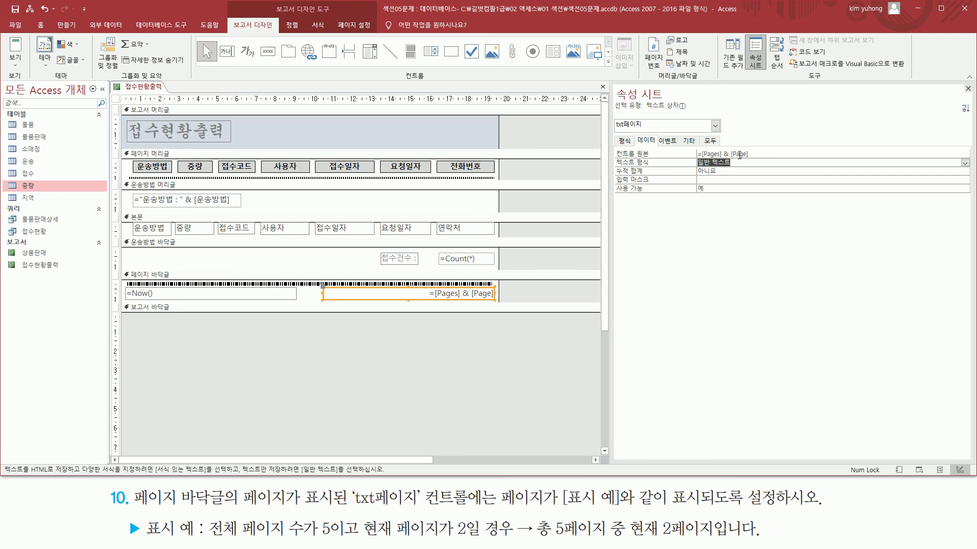
{"action": "left_click_drag", "start_coordinate": [695, 147], "coordinate": [758, 159]}
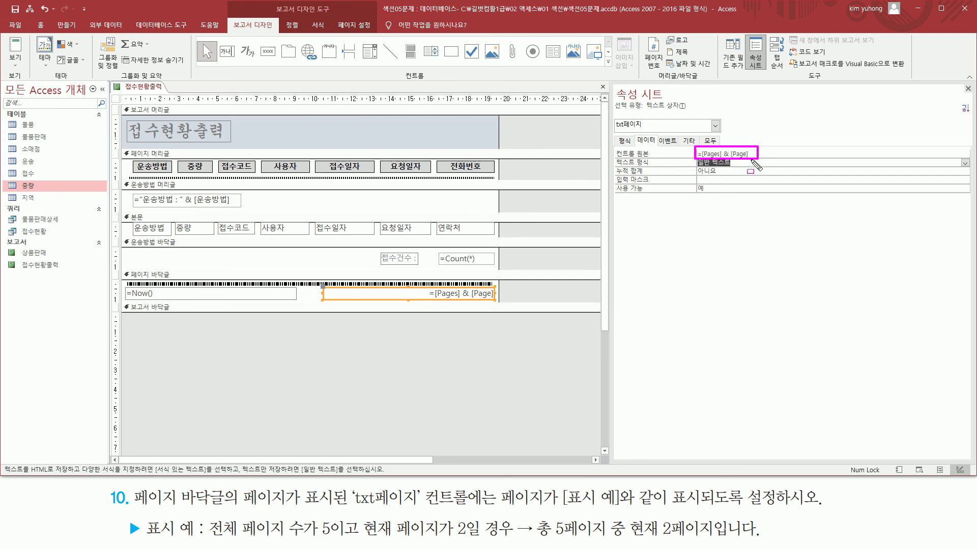
- Compare the txt페이지 control in the page footer with its 컨트롤 원본 expression, and open the report in print preview
{"action": "left_click_drag", "start_coordinate": [418, 285], "coordinate": [497, 303]}
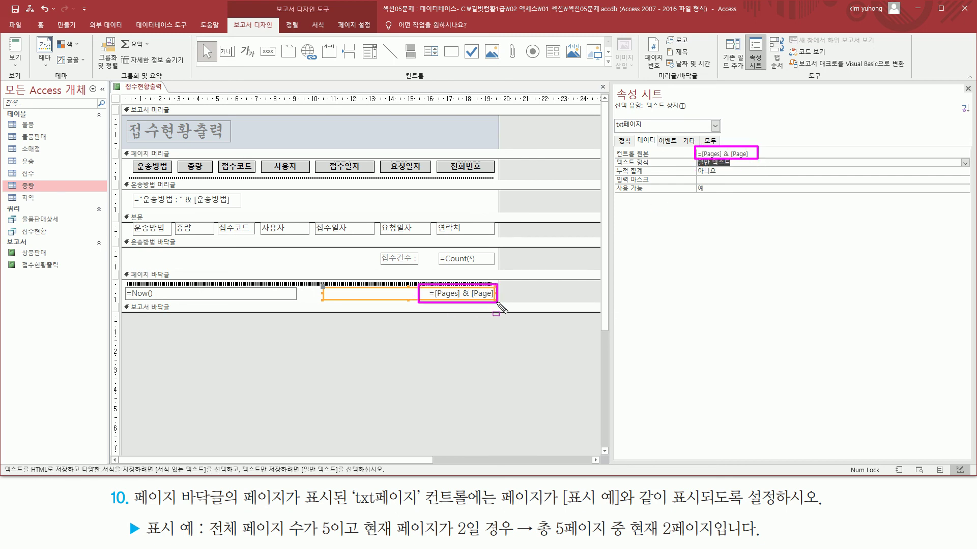
{"action": "left_click_drag", "start_coordinate": [691, 144], "coordinate": [766, 155]}
{"action": "left_click_drag", "start_coordinate": [412, 284], "coordinate": [496, 303]}
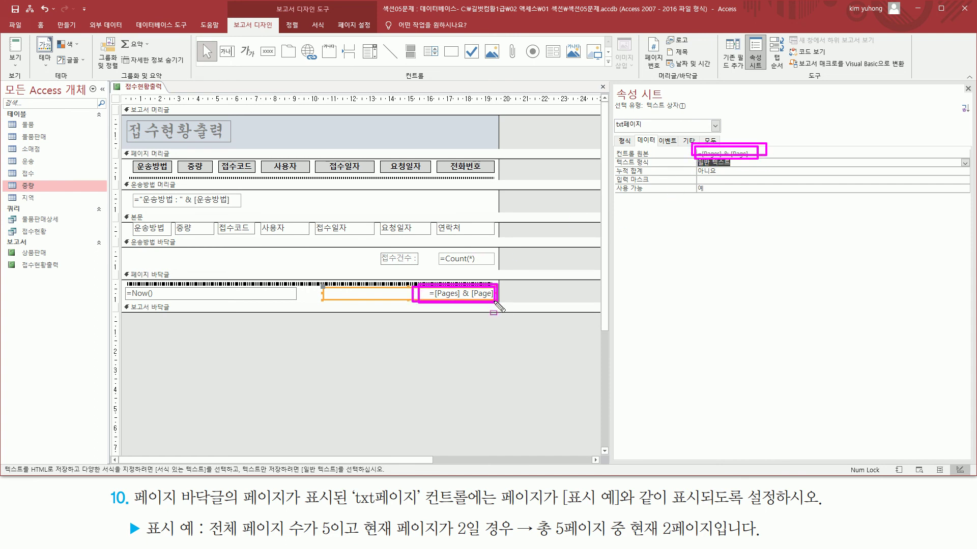
{"action": "key", "text": "Escape"}
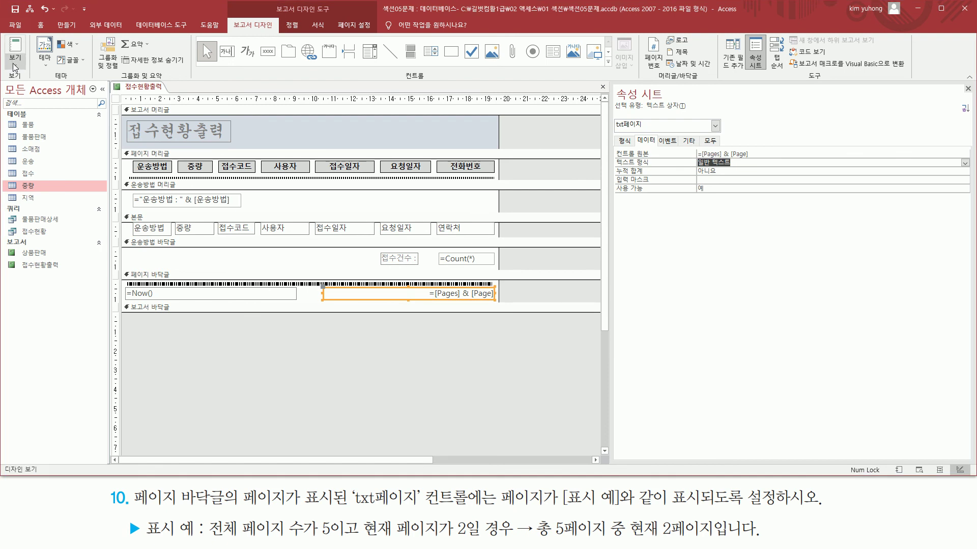
{"action": "left_click", "coordinate": [16, 59]}
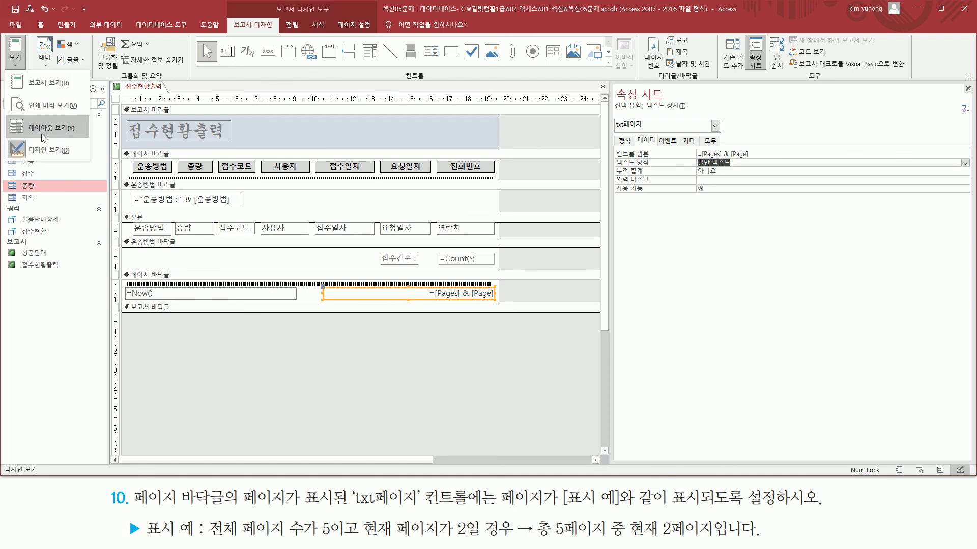
{"action": "left_click", "coordinate": [50, 106]}
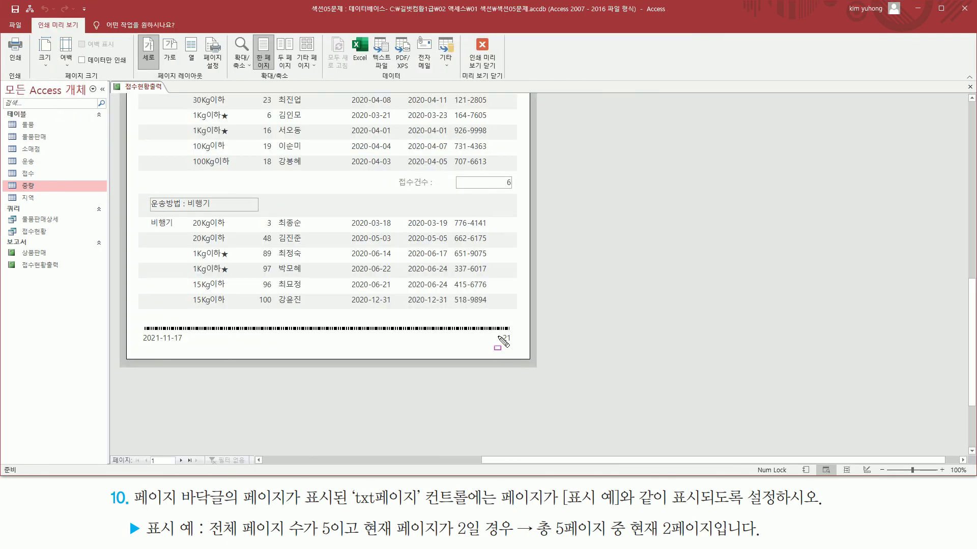
- Compare the page numbers printed in the page footer with task 10's sample output, and close the print preview
{"action": "left_click_drag", "start_coordinate": [497, 331], "coordinate": [521, 348]}
{"action": "left_click_drag", "start_coordinate": [502, 343], "coordinate": [511, 344]}
{"action": "left_click_drag", "start_coordinate": [557, 518], "coordinate": [563, 536]}
{"action": "left_click_drag", "start_coordinate": [663, 518], "coordinate": [671, 536]}
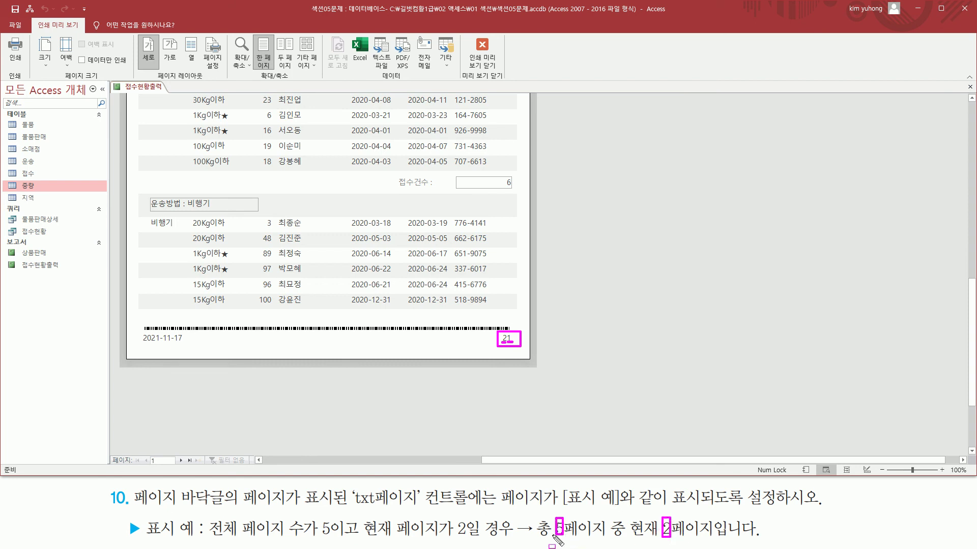
{"action": "left_click_drag", "start_coordinate": [534, 514], "coordinate": [554, 541]}
{"action": "mouse_move", "coordinate": [564, 537]}
{"action": "left_mouse_down"}
{"action": "mouse_move", "coordinate": [657, 539]}
{"action": "mouse_move", "coordinate": [659, 525]}
{"action": "mouse_move", "coordinate": [657, 540]}
{"action": "mouse_move", "coordinate": [566, 538]}
{"action": "mouse_move", "coordinate": [666, 541]}
{"action": "left_mouse_up"}
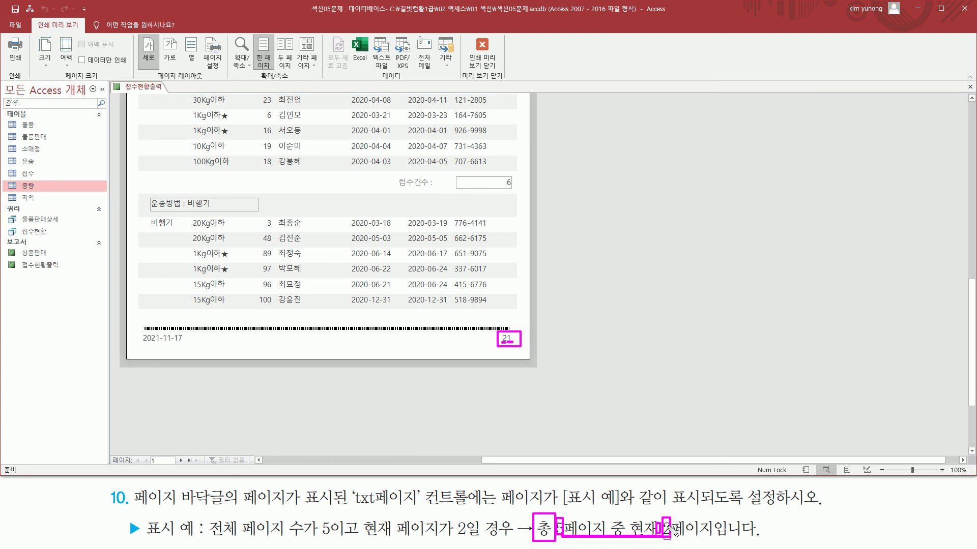
{"action": "left_click_drag", "start_coordinate": [671, 536], "coordinate": [763, 536]}
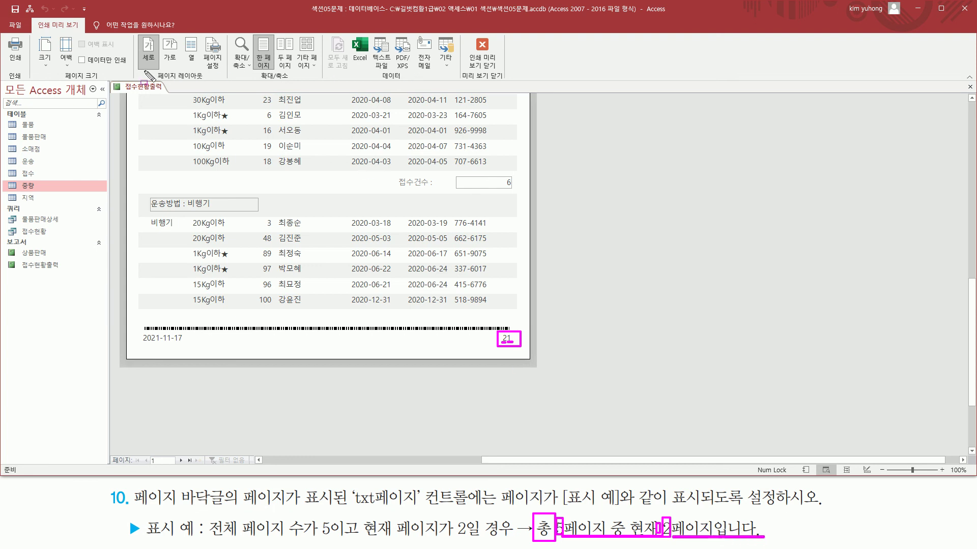
{"action": "key", "text": "Escape"}
{"action": "left_click", "coordinate": [481, 59]}
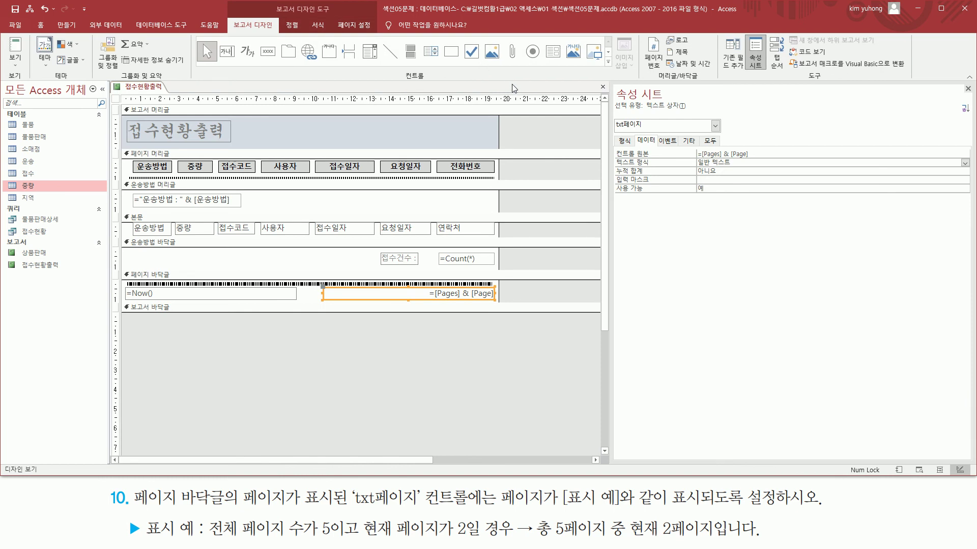
- Insert "총 " & before [Pages] in the 컨트롤 원본 expression of the txt페이지 control
{"action": "left_click", "coordinate": [702, 153]}
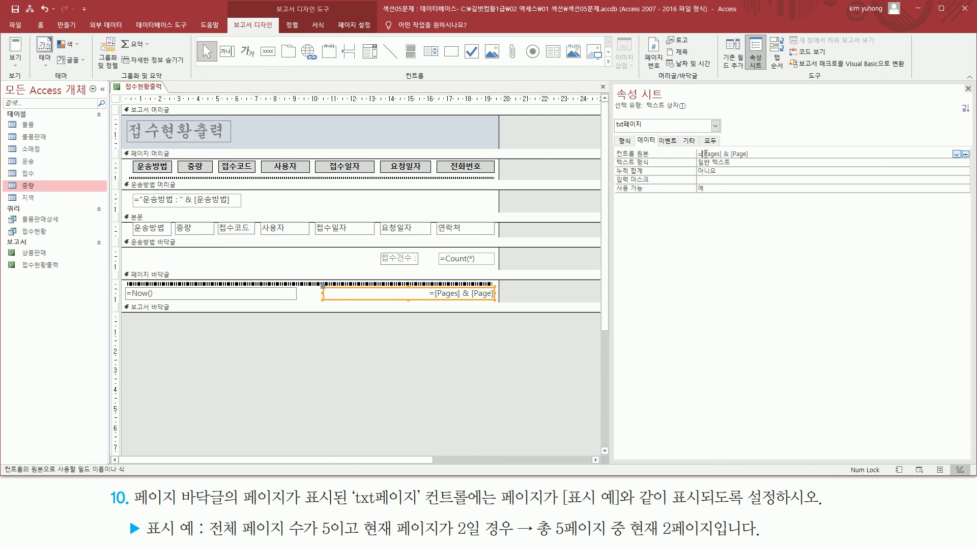
{"action": "left_click_drag", "start_coordinate": [702, 153], "coordinate": [725, 156]}
{"action": "left_click", "coordinate": [703, 154]}
{"action": "type", "text": "\""}
{"action": "type", "text": "ㅊ"}
{"action": "type", "text": " \""}
{"action": "type", "text": " &"}
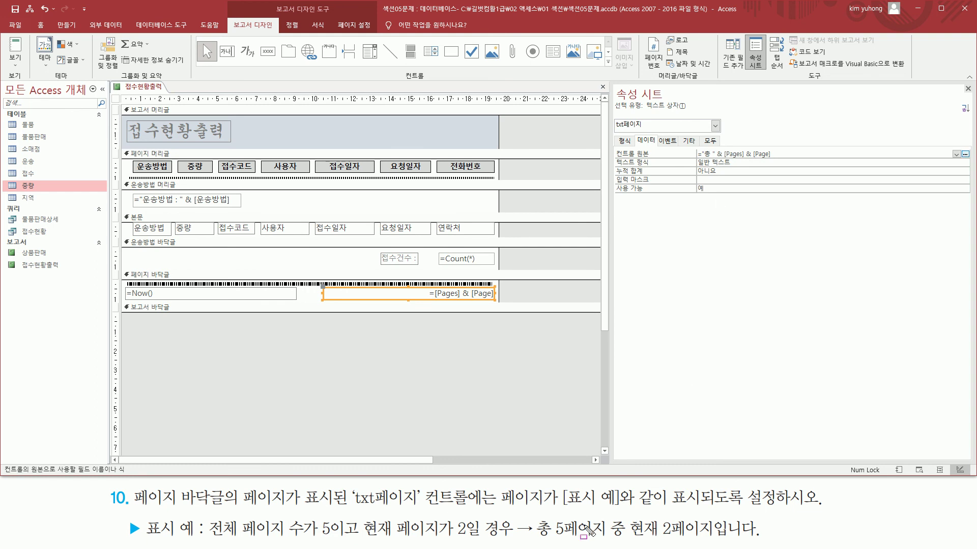
- Insert "페이지 중 현재 " & between [Pages] & and [Page] in txt페이지's 컨트롤 원본 expression
{"action": "left_click_drag", "start_coordinate": [537, 536], "coordinate": [566, 537]}
{"action": "mouse_move", "coordinate": [565, 515]}
{"action": "left_mouse_down"}
{"action": "mouse_move", "coordinate": [590, 544]}
{"action": "mouse_move", "coordinate": [662, 529]}
{"action": "mouse_move", "coordinate": [665, 545]}
{"action": "left_mouse_up"}
{"action": "key", "text": "Escape"}
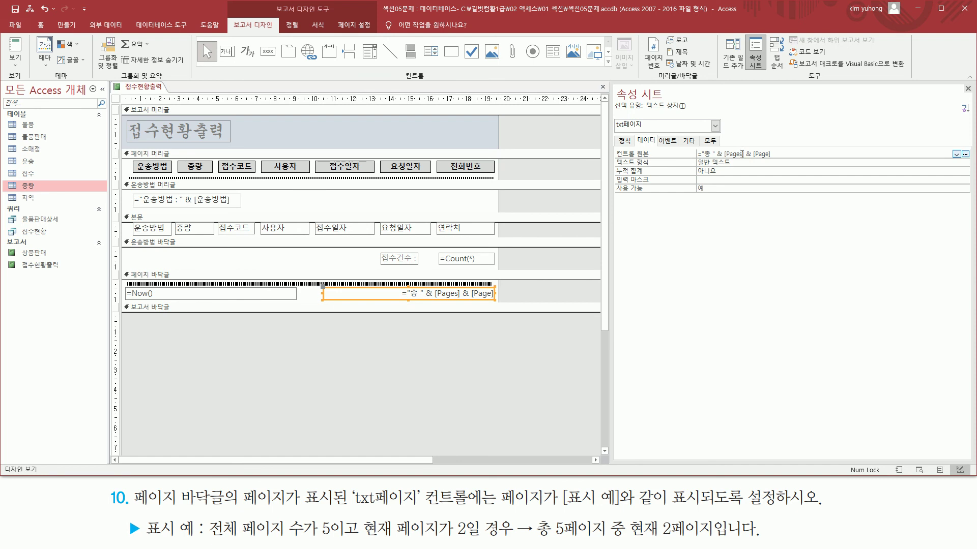
{"action": "left_click", "coordinate": [741, 154]}
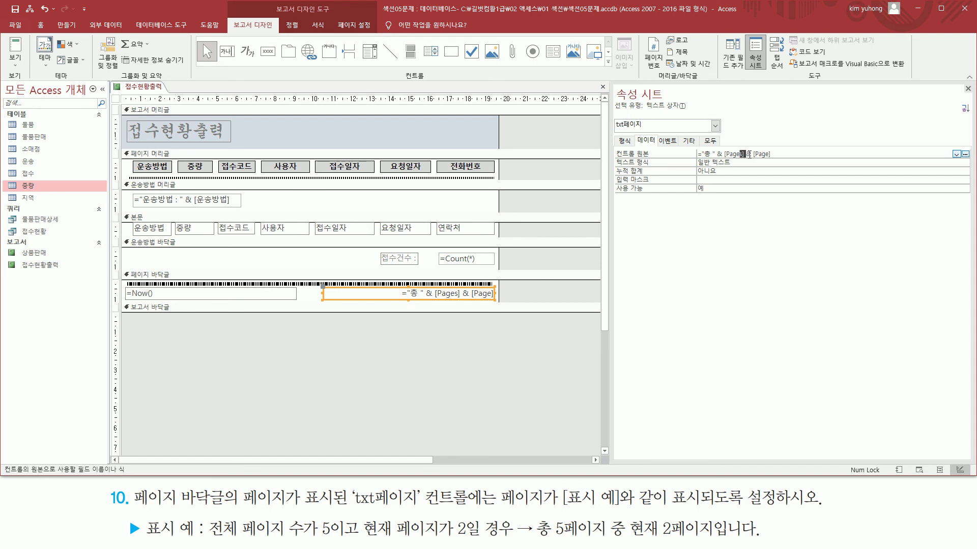
{"action": "left_click", "coordinate": [747, 154]}
{"action": "type", "text": "& \"v"}
{"action": "key", "text": "BackSpace"}
{"action": "key", "text": "Hangul"}
{"action": "type", "text": "ㅍ"}
{"action": "type", "text": "페이지 주"}
{"action": "type", "text": " 혀"}
{"action": "type", "text": "ㄴ재 "}
{"action": "type", "text": "\" &"}
- Append & "페이지입니다." after [Page] in txt페이지's 컨트롤 원본 expression, and copy the whole expression
{"action": "key", "text": "shift+End"}
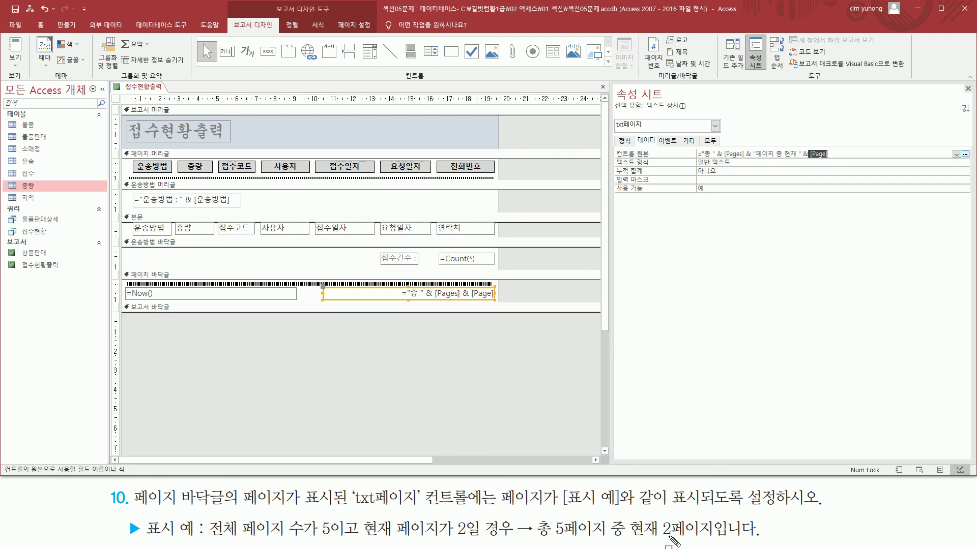
{"action": "left_click_drag", "start_coordinate": [663, 539], "coordinate": [765, 541]}
{"action": "left_click", "coordinate": [853, 153]}
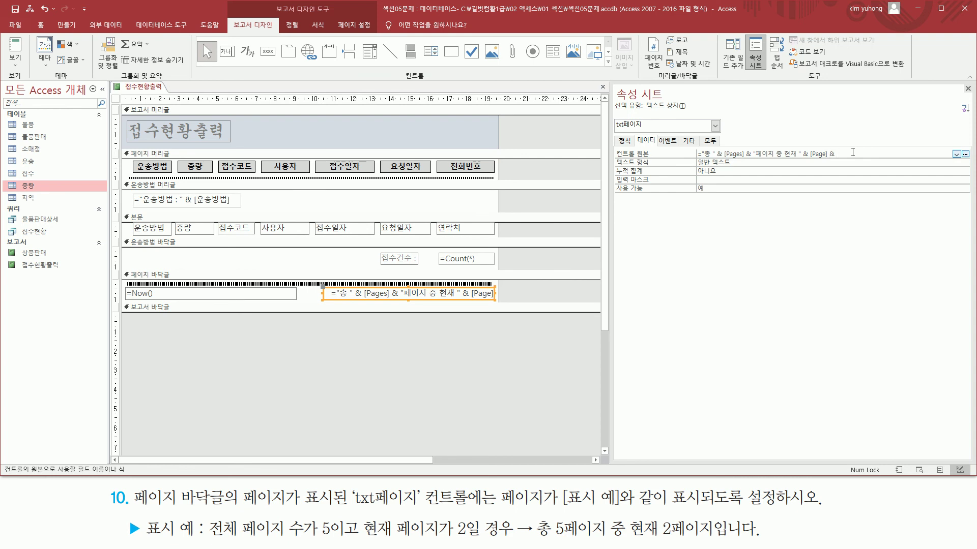
{"action": "type", "text": "& \"페이지입니다."}
{"action": "left_click_drag", "start_coordinate": [898, 152], "coordinate": [598, 157]}
{"action": "key", "text": "ctrl+c"}
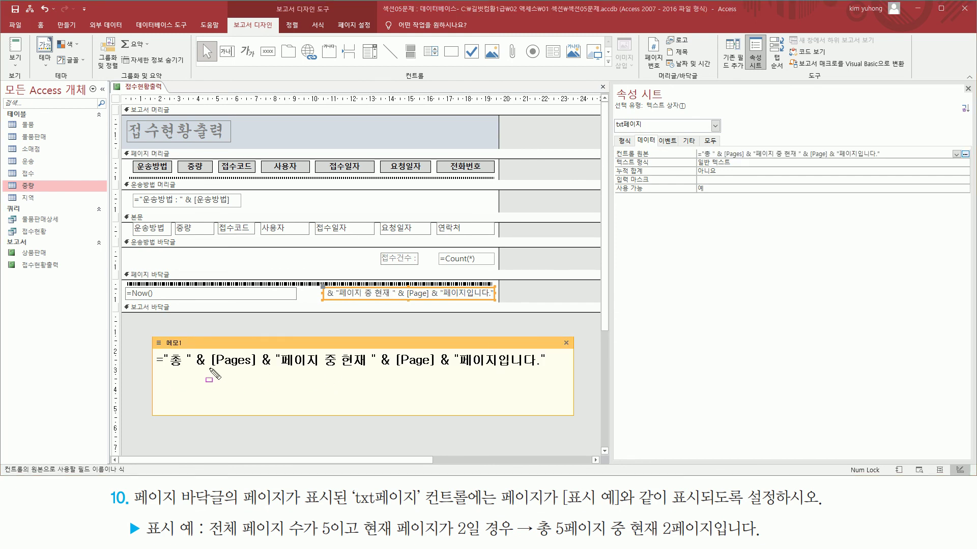
- Examine each text part, page field and & connector of the txt페이지 expression against task 10's sample output
{"action": "left_click_drag", "start_coordinate": [212, 368], "coordinate": [254, 368]}
{"action": "left_click_drag", "start_coordinate": [558, 515], "coordinate": [559, 521]}
{"action": "left_click_drag", "start_coordinate": [396, 368], "coordinate": [433, 367]}
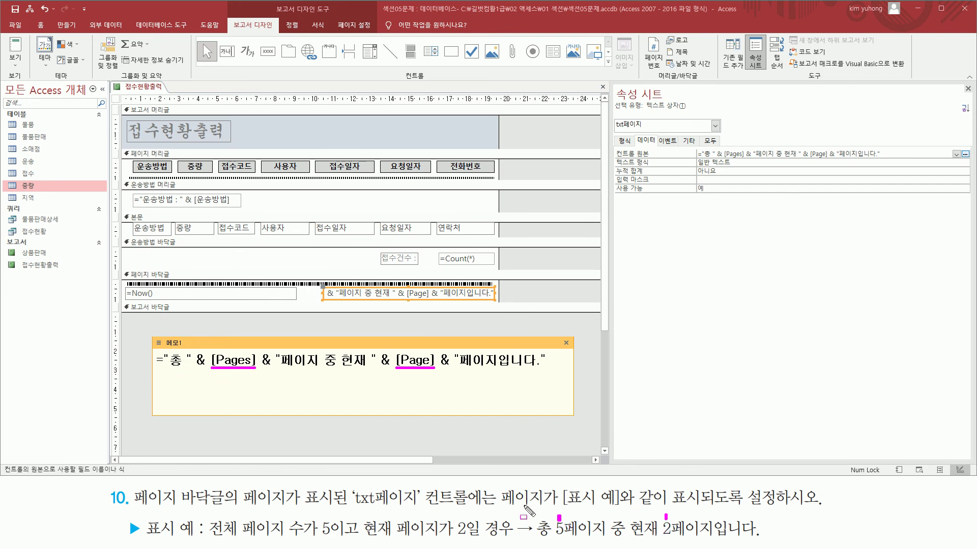
{"action": "left_click_drag", "start_coordinate": [538, 518], "coordinate": [555, 543]}
{"action": "left_click_drag", "start_coordinate": [200, 347], "coordinate": [200, 351]}
{"action": "mouse_move", "coordinate": [565, 537]}
{"action": "left_mouse_down"}
{"action": "mouse_move", "coordinate": [664, 537]}
{"action": "mouse_move", "coordinate": [664, 519]}
{"action": "left_mouse_up"}
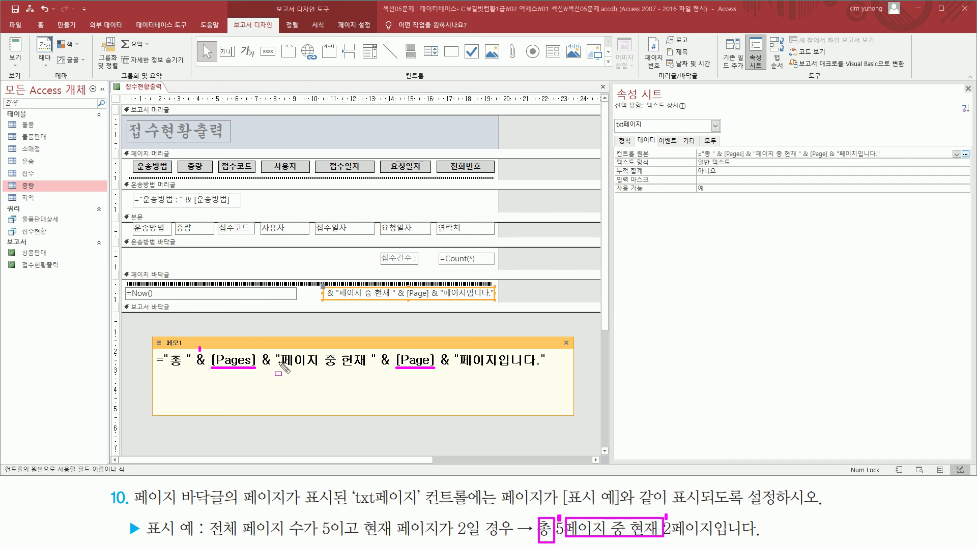
{"action": "left_click_drag", "start_coordinate": [279, 367], "coordinate": [370, 367]}
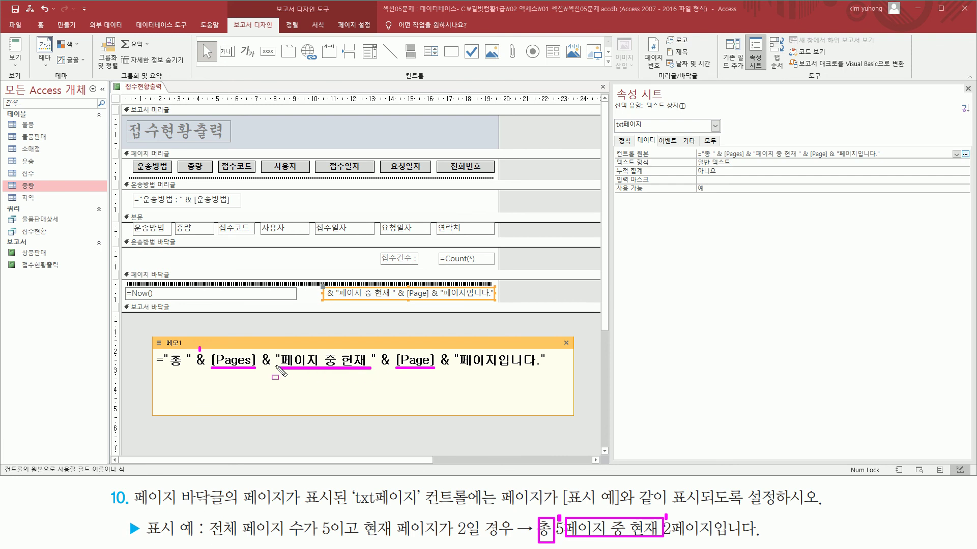
{"action": "left_click_drag", "start_coordinate": [265, 343], "coordinate": [265, 349]}
{"action": "left_click_drag", "start_coordinate": [384, 347], "coordinate": [384, 352]}
{"action": "left_click_drag", "start_coordinate": [444, 343], "coordinate": [534, 369]}
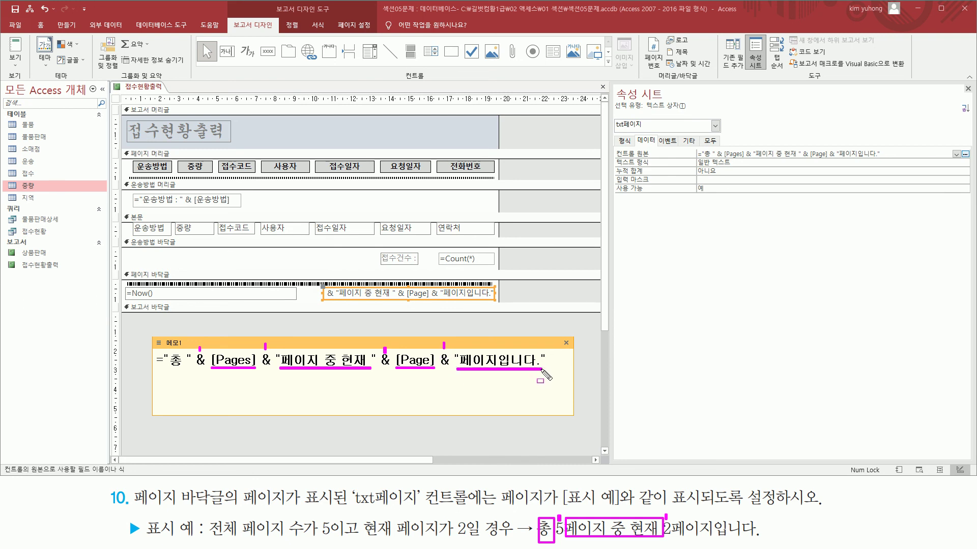
{"action": "left_click_drag", "start_coordinate": [673, 539], "coordinate": [759, 538]}
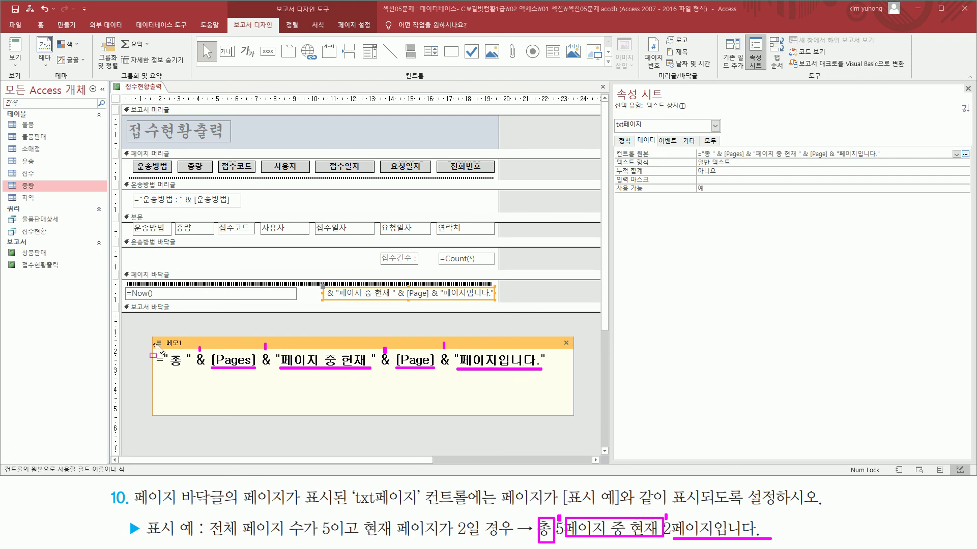
{"action": "mouse_move", "coordinate": [147, 346]}
{"action": "left_mouse_down"}
{"action": "mouse_move", "coordinate": [494, 383]}
{"action": "mouse_move", "coordinate": [558, 378]}
{"action": "left_mouse_up"}
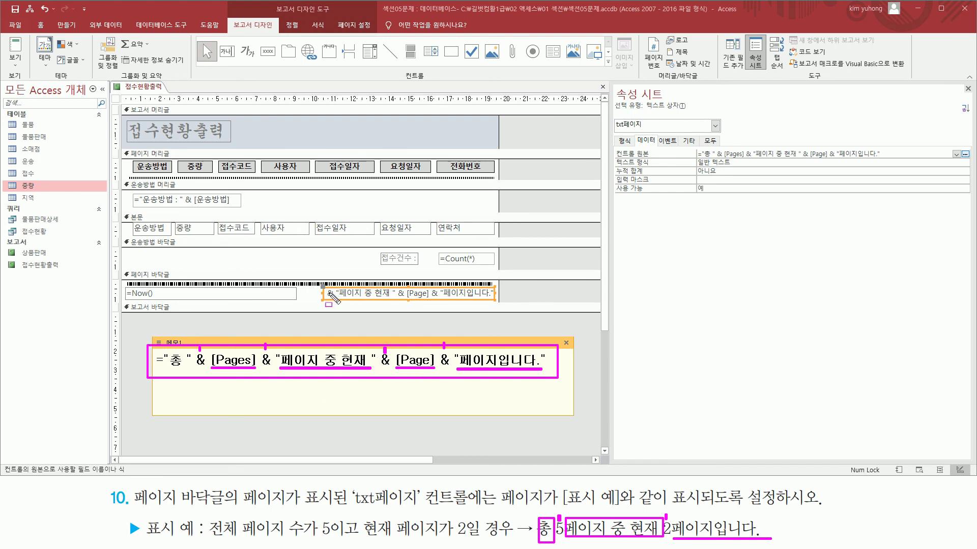
{"action": "mouse_move", "coordinate": [617, 158]}
{"action": "left_mouse_down"}
{"action": "mouse_move", "coordinate": [908, 162]}
{"action": "mouse_move", "coordinate": [905, 153]}
{"action": "left_mouse_up"}
{"action": "left_click_drag", "start_coordinate": [322, 290], "coordinate": [495, 300]}
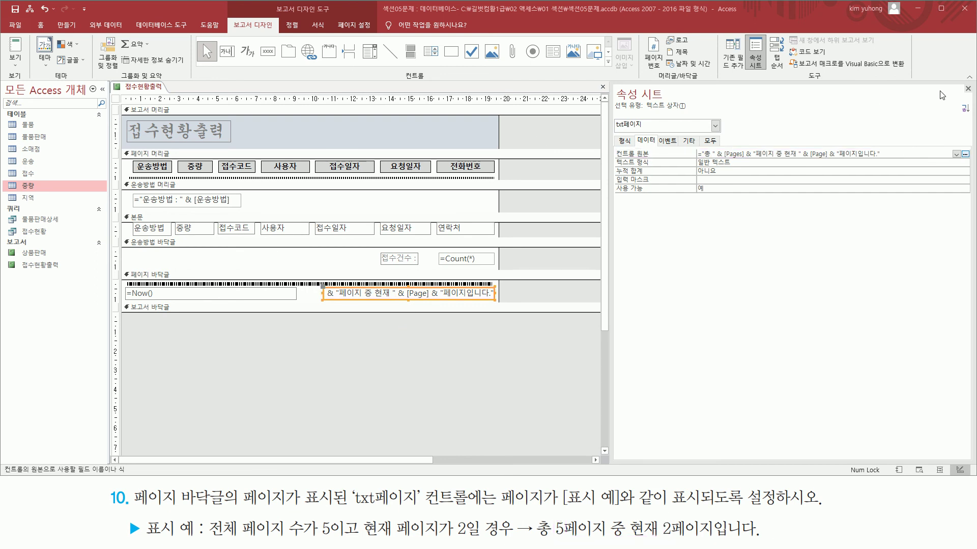
- Close the property sheet and check the page footer text in print preview against the sample output
{"action": "left_click", "coordinate": [967, 89]}
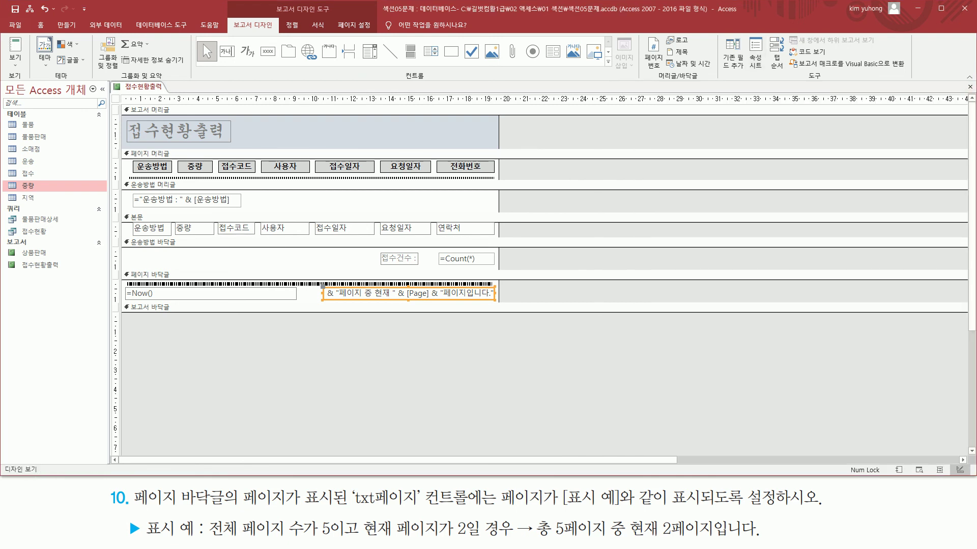
{"action": "left_click", "coordinate": [15, 59]}
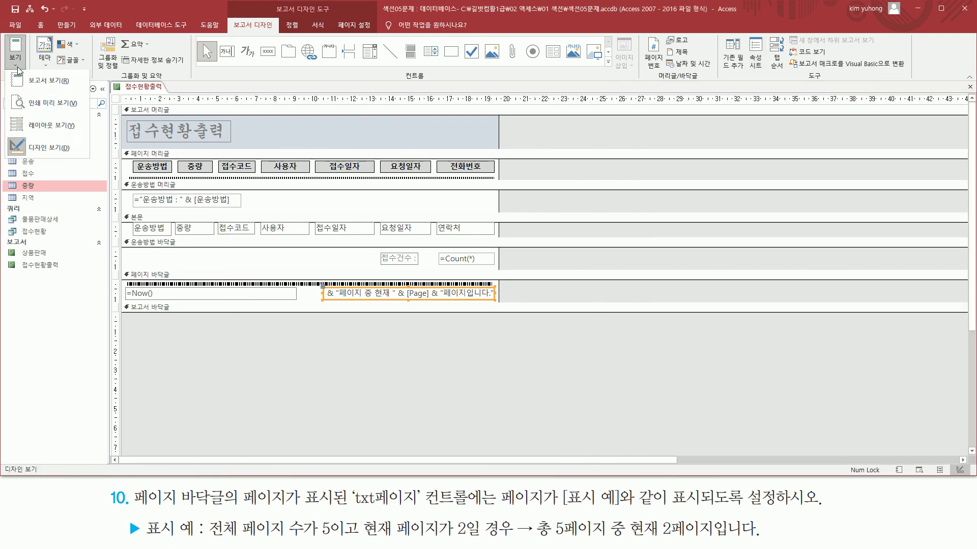
{"action": "left_click", "coordinate": [38, 105]}
{"action": "key", "text": "ctrl+2"}
{"action": "left_click_drag", "start_coordinate": [389, 346], "coordinate": [514, 346]}
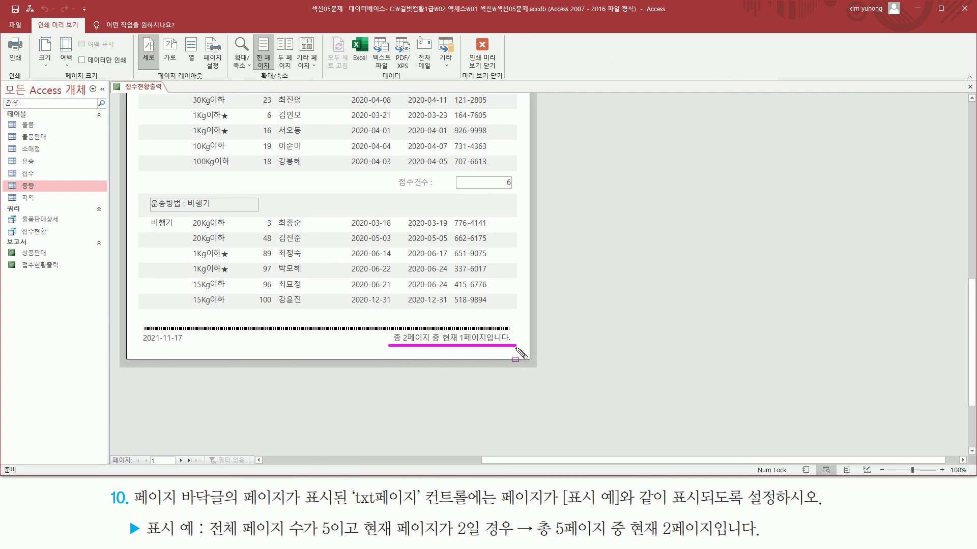
{"action": "mouse_move", "coordinate": [535, 543]}
{"action": "left_mouse_down"}
{"action": "mouse_move", "coordinate": [770, 544]}
{"action": "mouse_move", "coordinate": [769, 518]}
{"action": "left_mouse_up"}
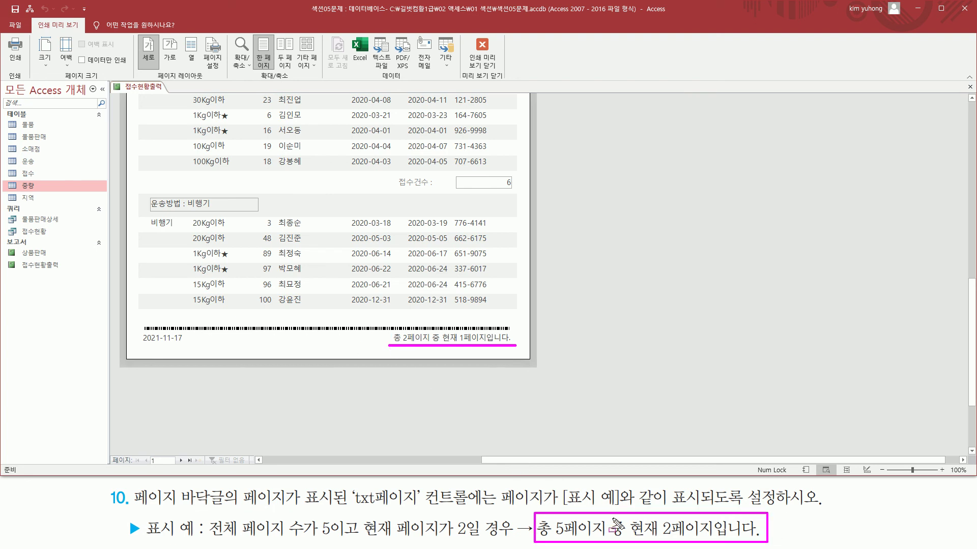
- Leave the print preview and close the 접수현황출력 report, saving its design changes
{"action": "key", "text": "Escape"}
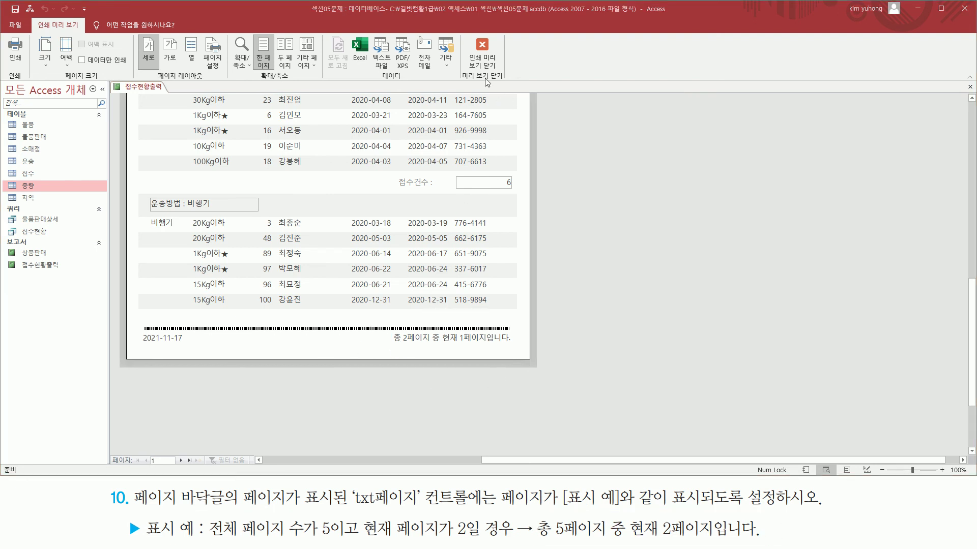
{"action": "left_click", "coordinate": [483, 51]}
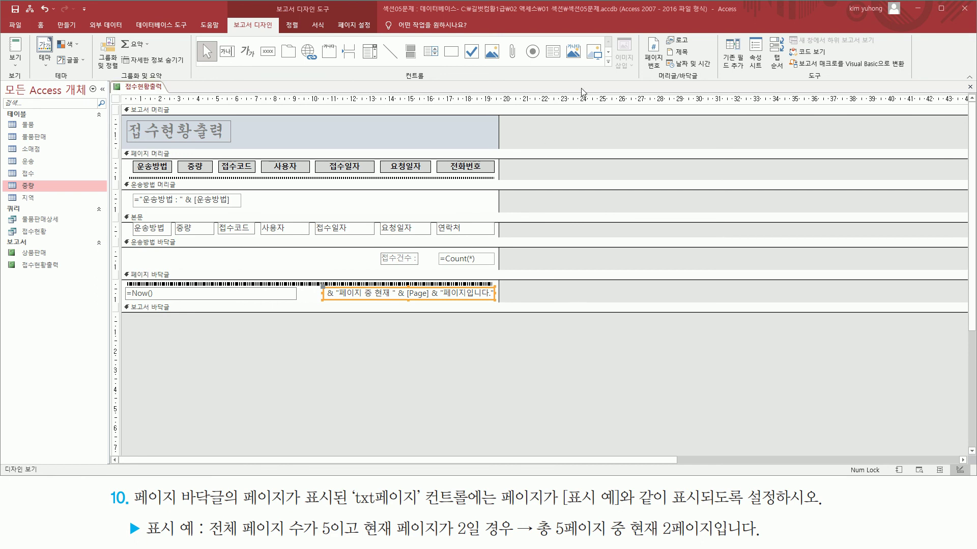
{"action": "left_click", "coordinate": [969, 87]}
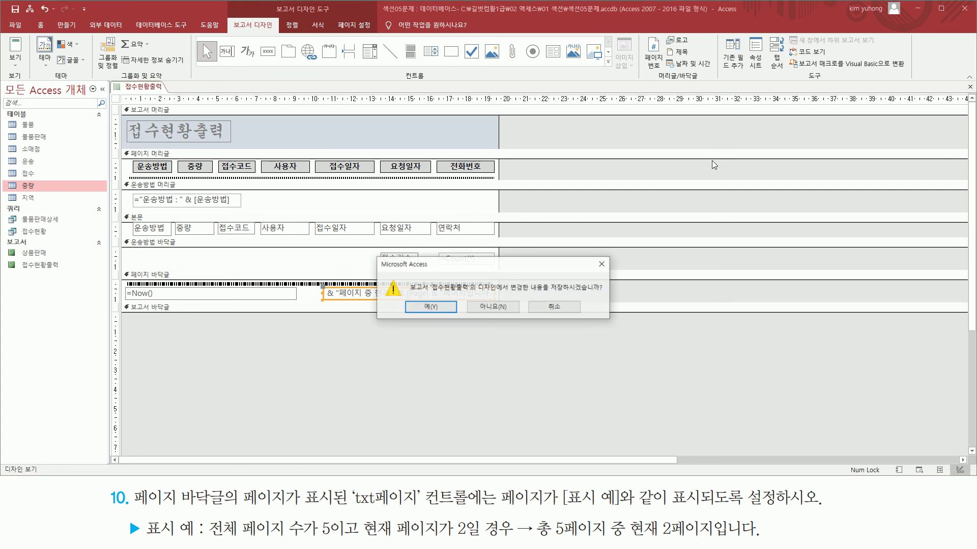
{"action": "left_click", "coordinate": [431, 307]}
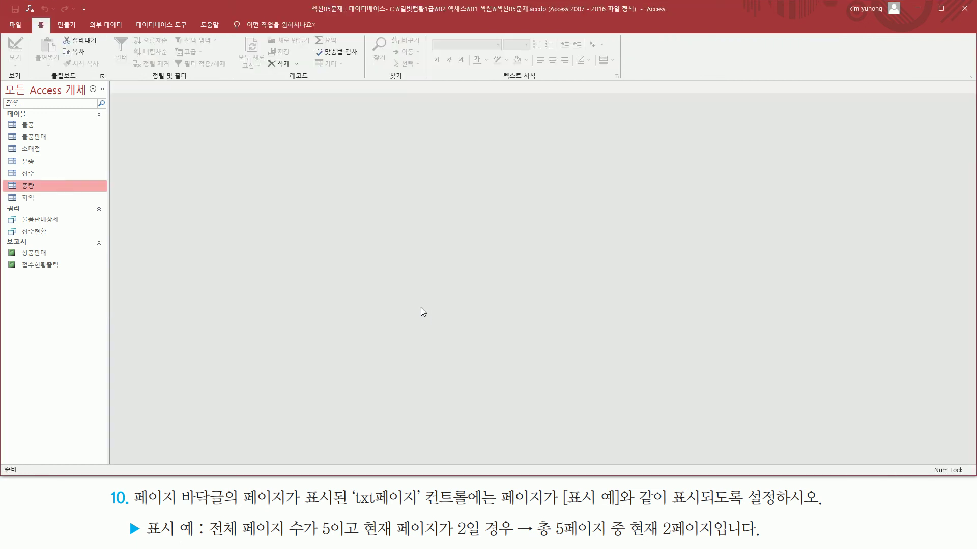